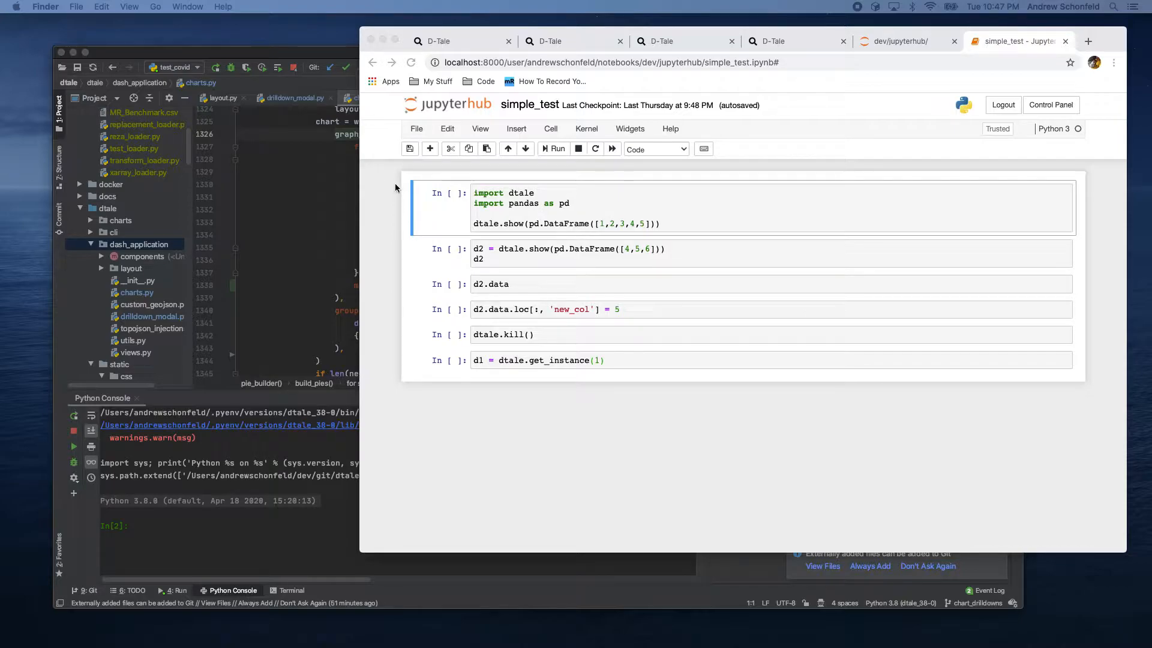
# Step: In a new browser tab, search Google for "man-gorup dtale" and open the man-group/dtale GitHub repository
pyautogui.click(1088, 41)
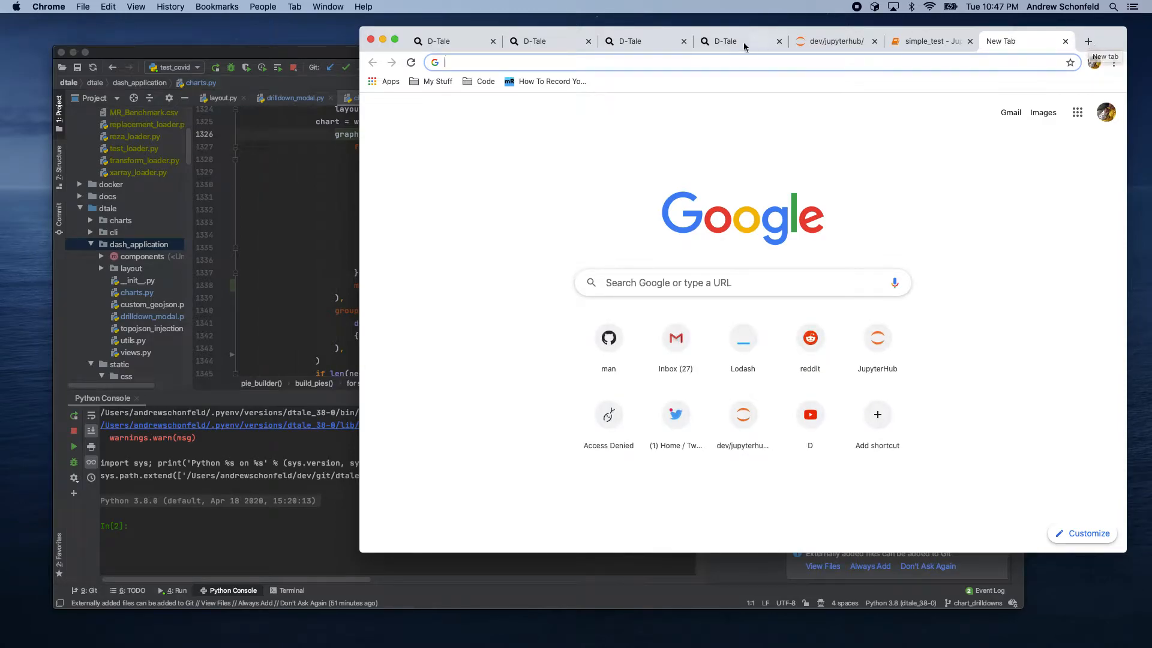
pyautogui.click(606, 65)
pyautogui.write('man-')
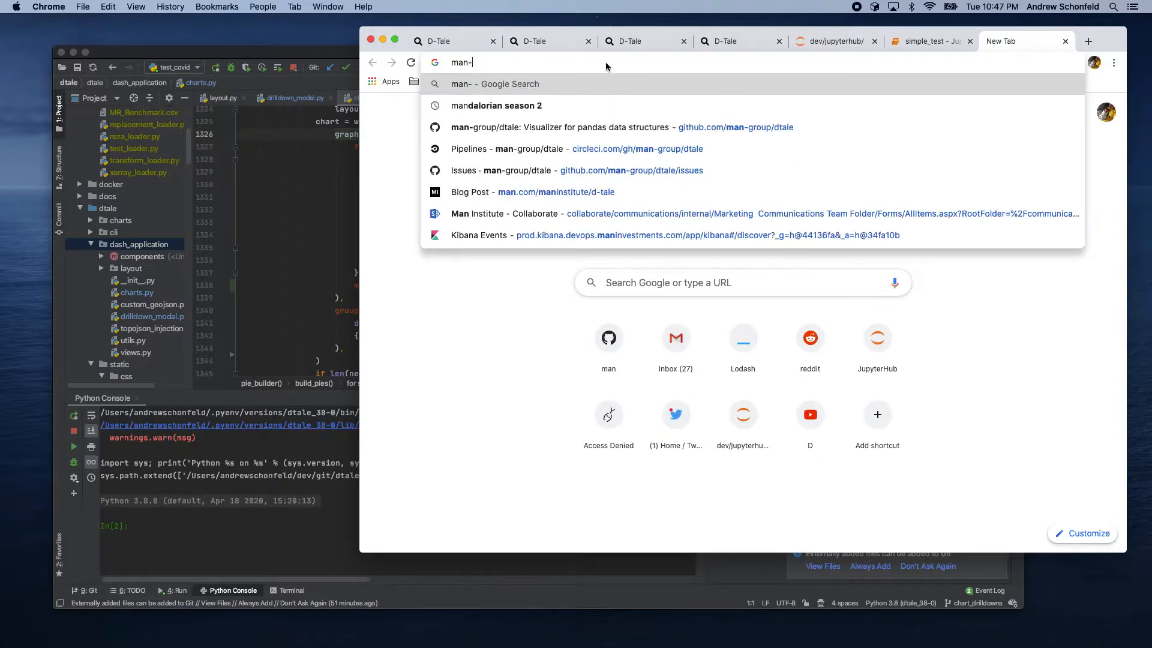
pyautogui.write('gorup dtale')
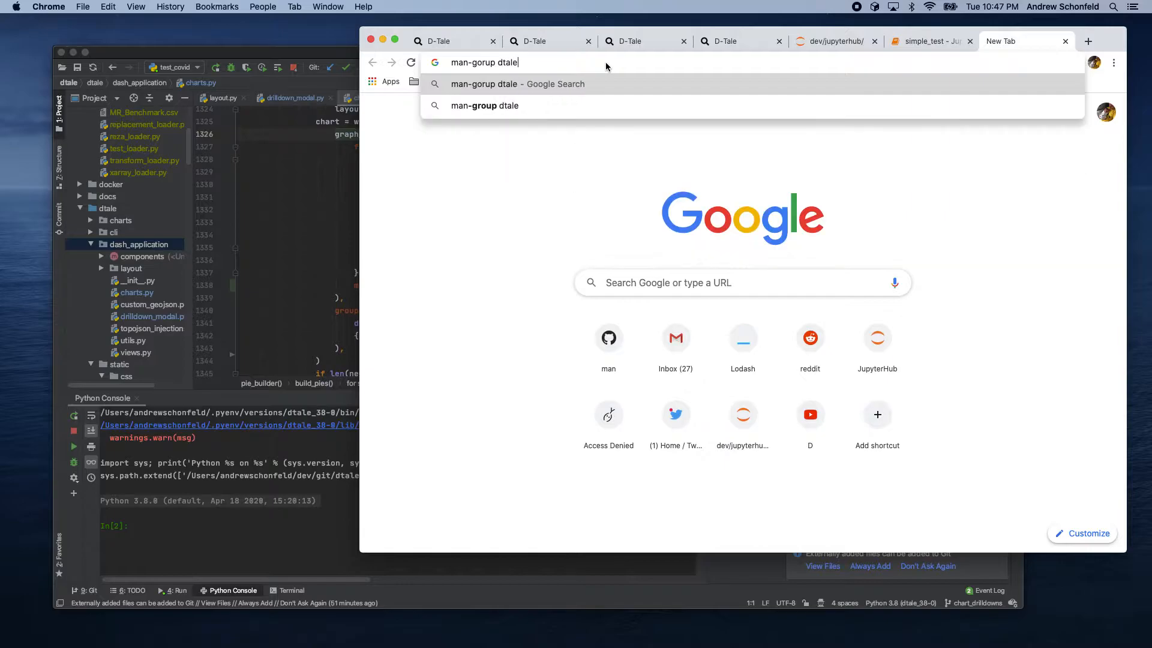
pyautogui.press('Return')
pyautogui.click(512, 264)
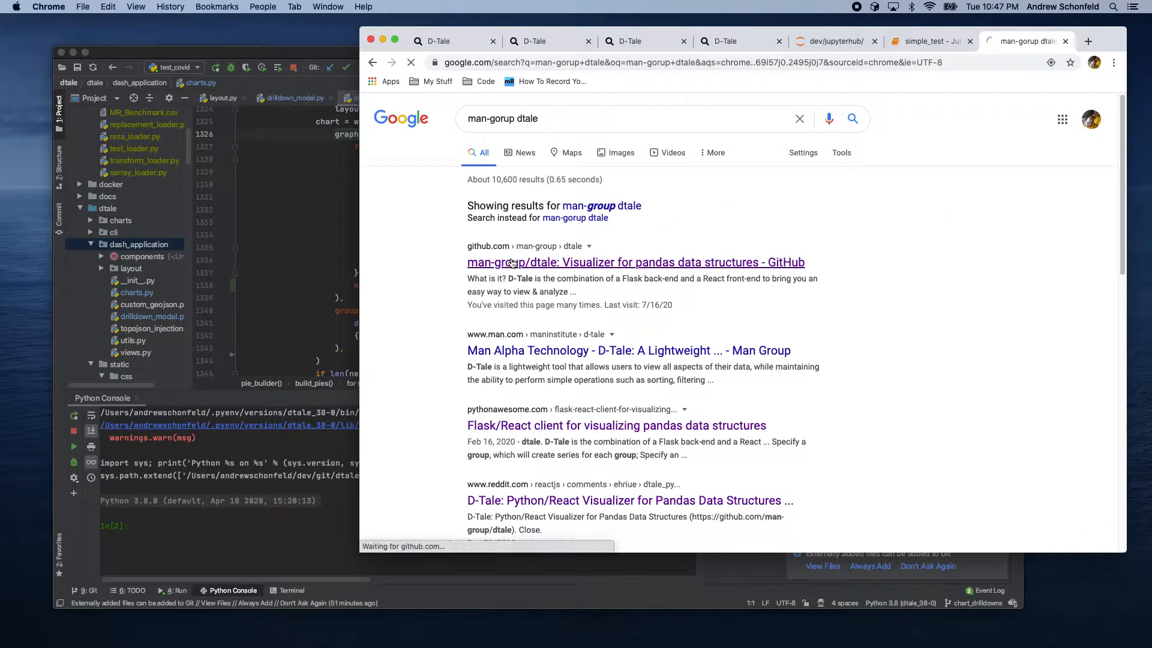
# Step: Scroll through the D-Tale README to examine its installation and getting-started sections
pyautogui.scroll(-15, 498, 316)
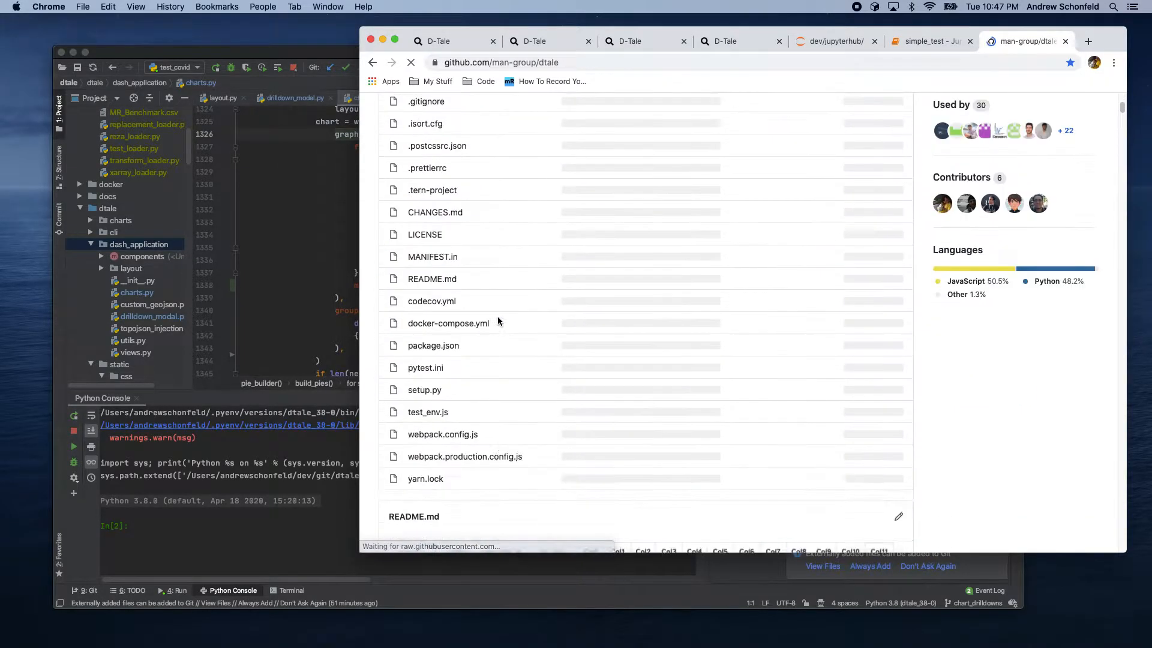
pyautogui.scroll(1, 520, 262)
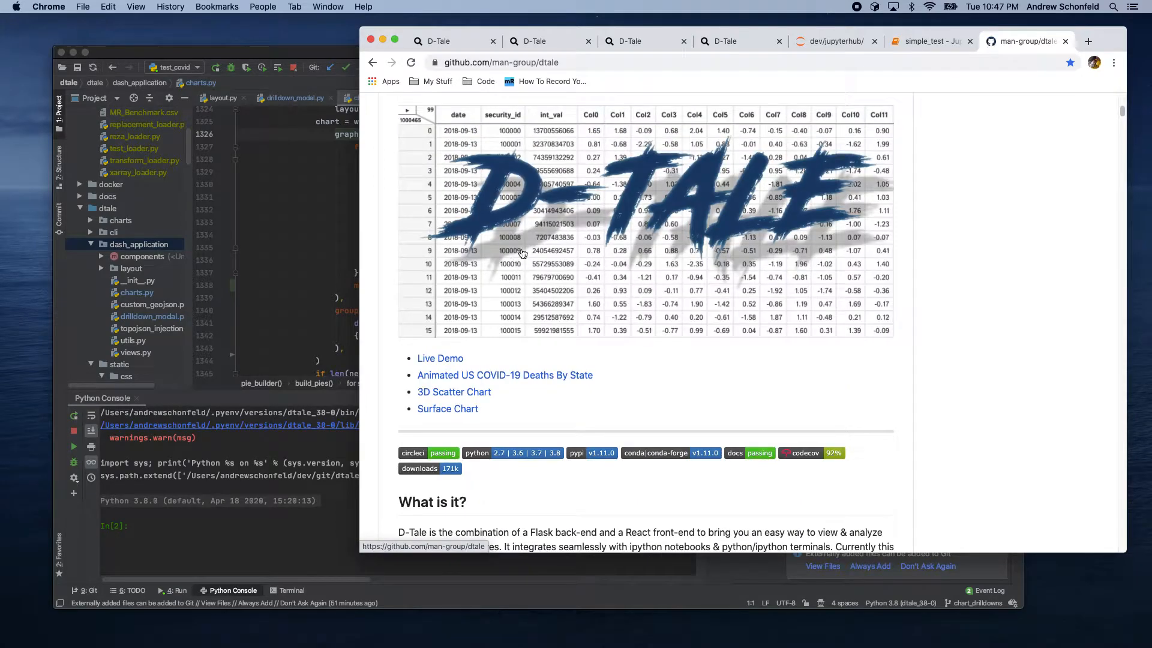
pyautogui.scroll(-15, 524, 321)
pyautogui.scroll(-10, 524, 321)
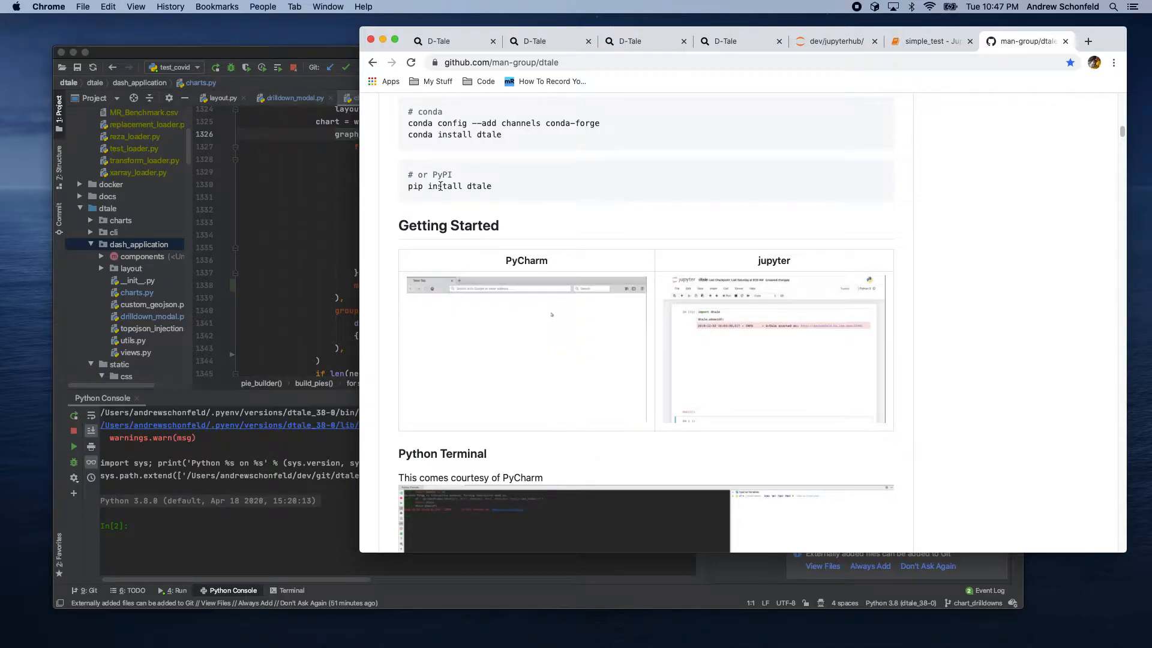
pyautogui.scroll(1, 456, 188)
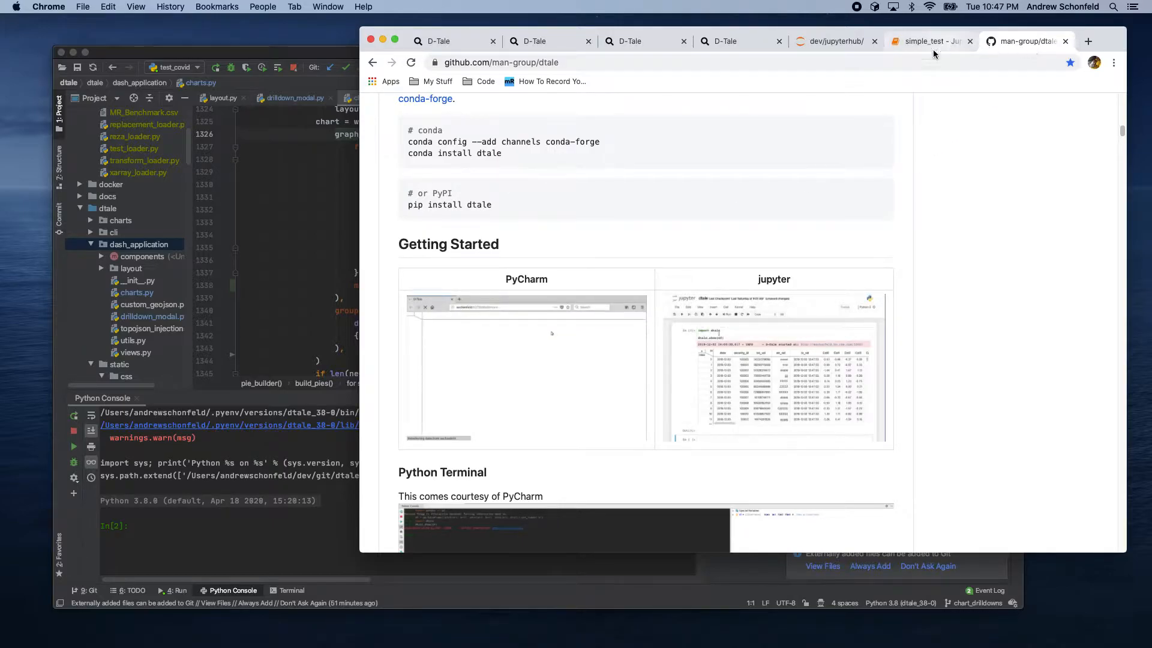
# Step: Switch to the PyCharm Python console and import dtale and pandas as pd
pyautogui.click(324, 56)
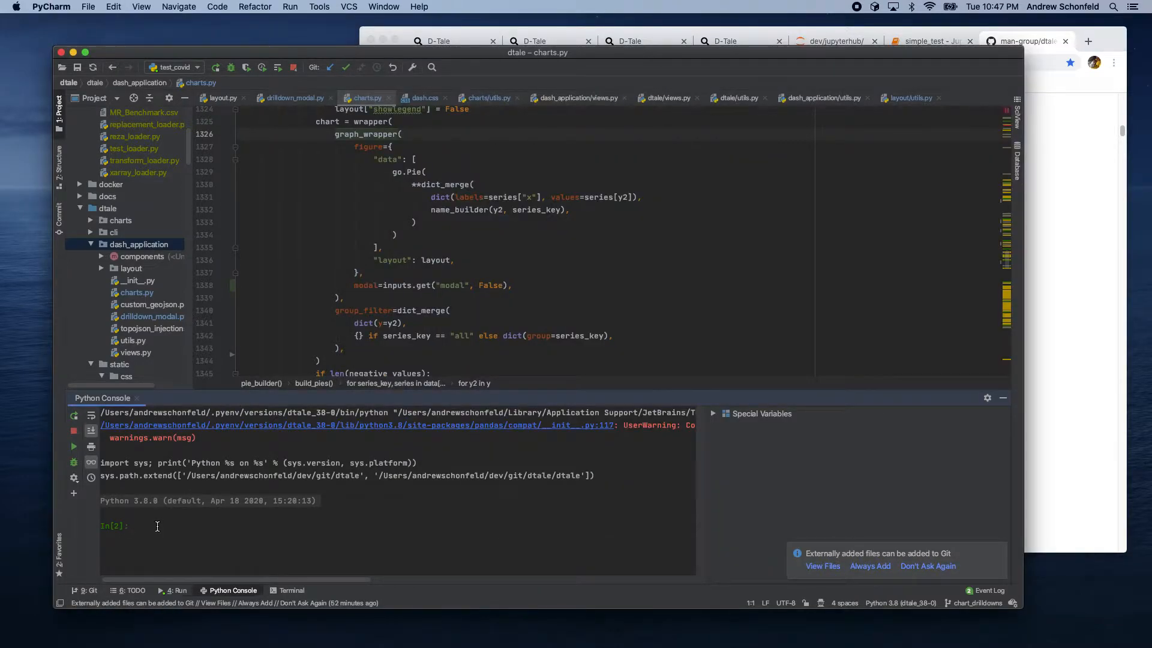
pyautogui.write('import dtr')
pyautogui.write('le')
pyautogui.press('Return')
pyautogui.write('import pandas as pdf')
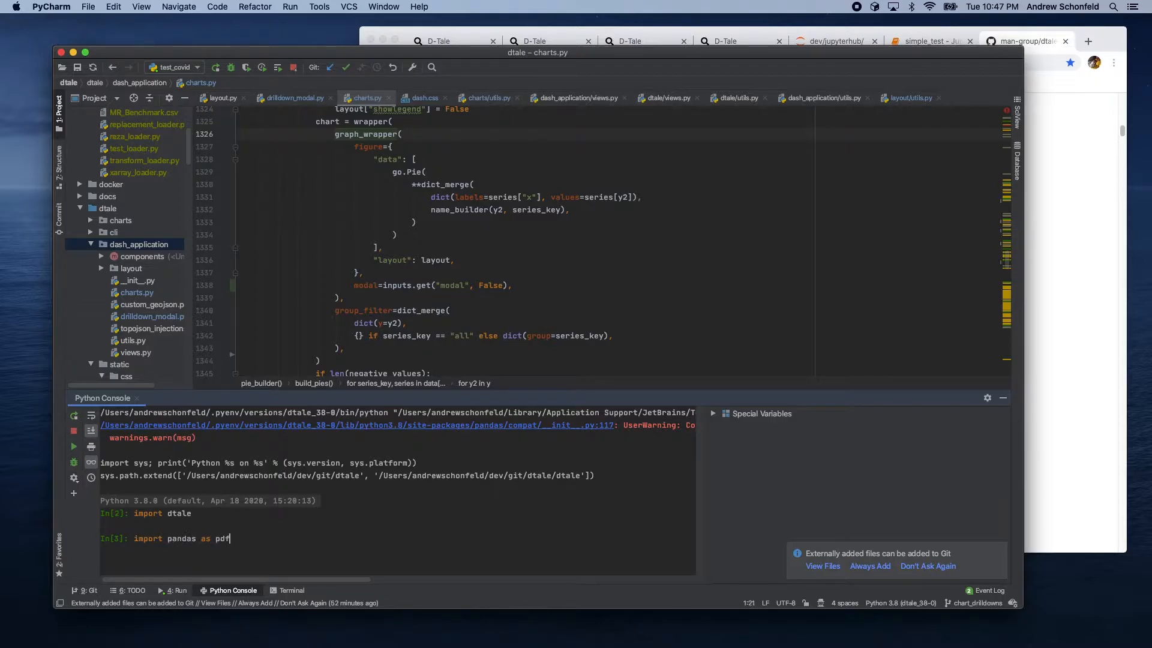
pyautogui.press('Return')
# Step: Run dtale.show(pd.DataFrame([1,2,3])) in the console
pyautogui.write('d')
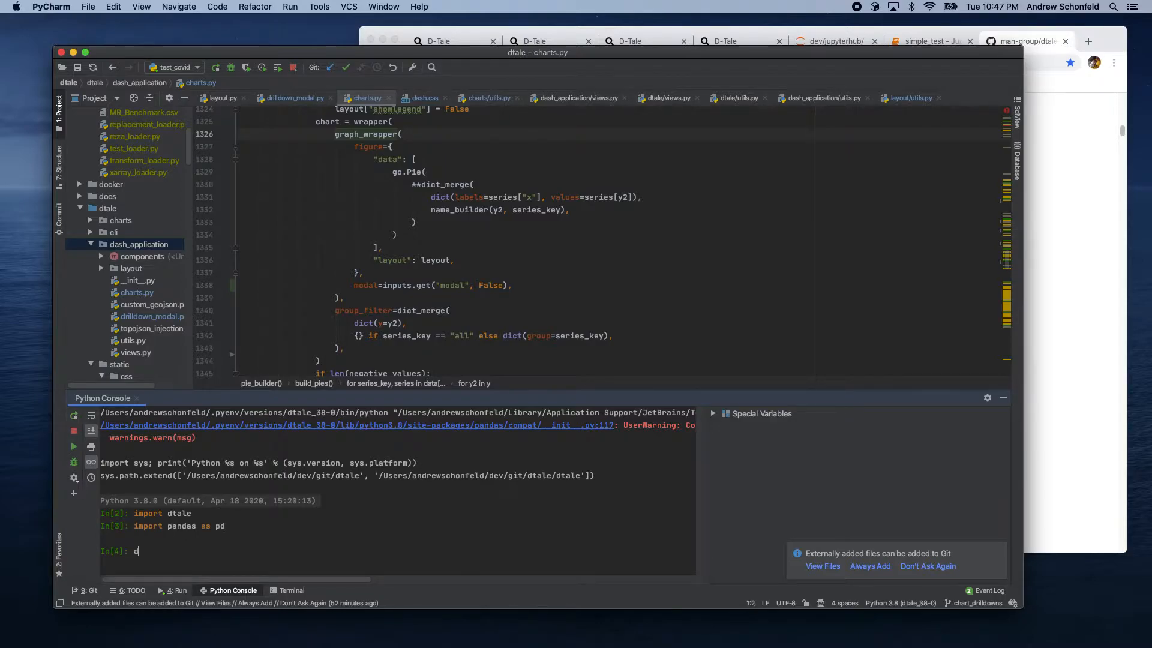
pyautogui.write('tale.show(pd')
pyautogui.write('.DA')
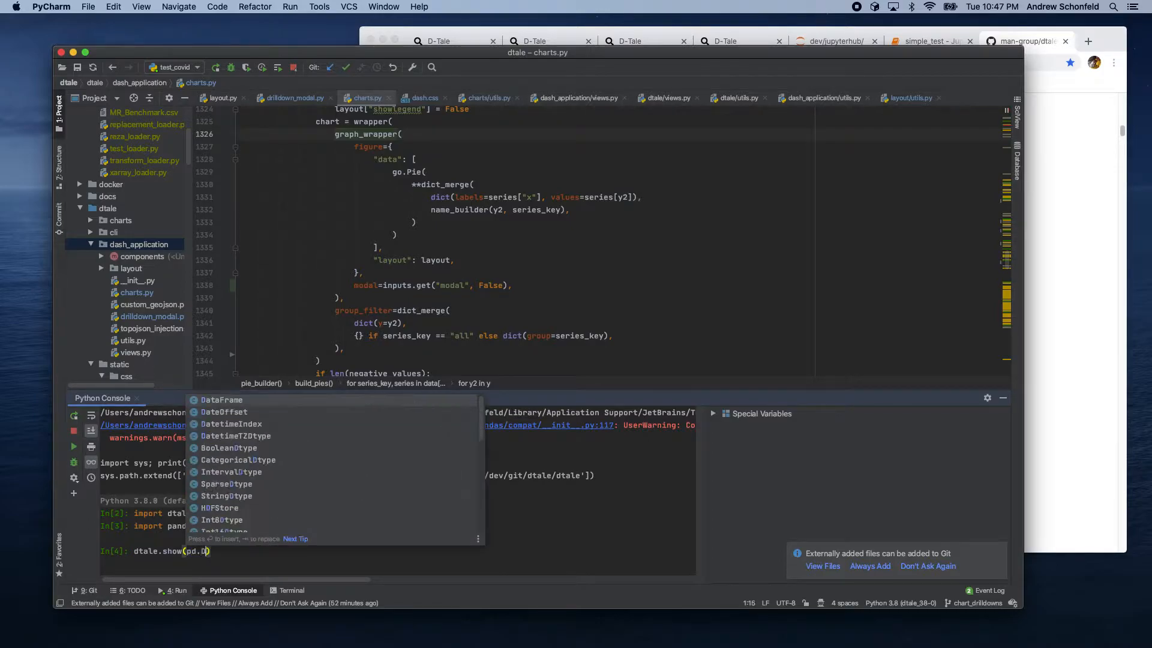
pyautogui.press('BackSpace')
pyautogui.write('att')
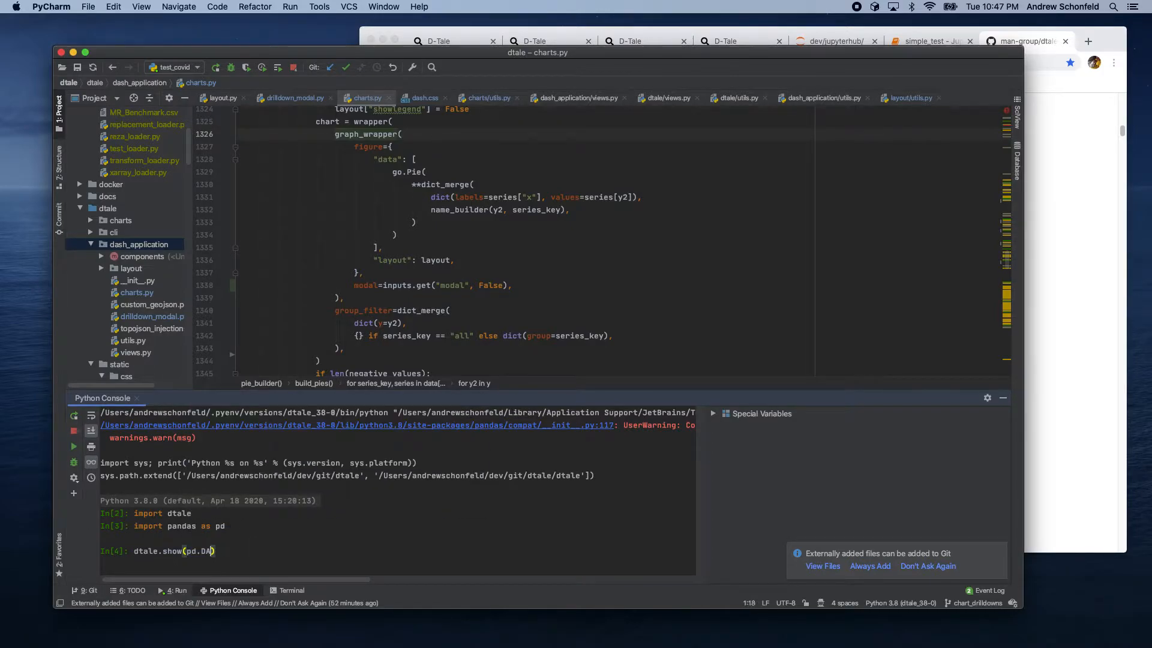
pyautogui.press('BackSpace')
pyautogui.write('aFrame([1,2,3')
pyautogui.press('End')
pyautogui.press('Return')
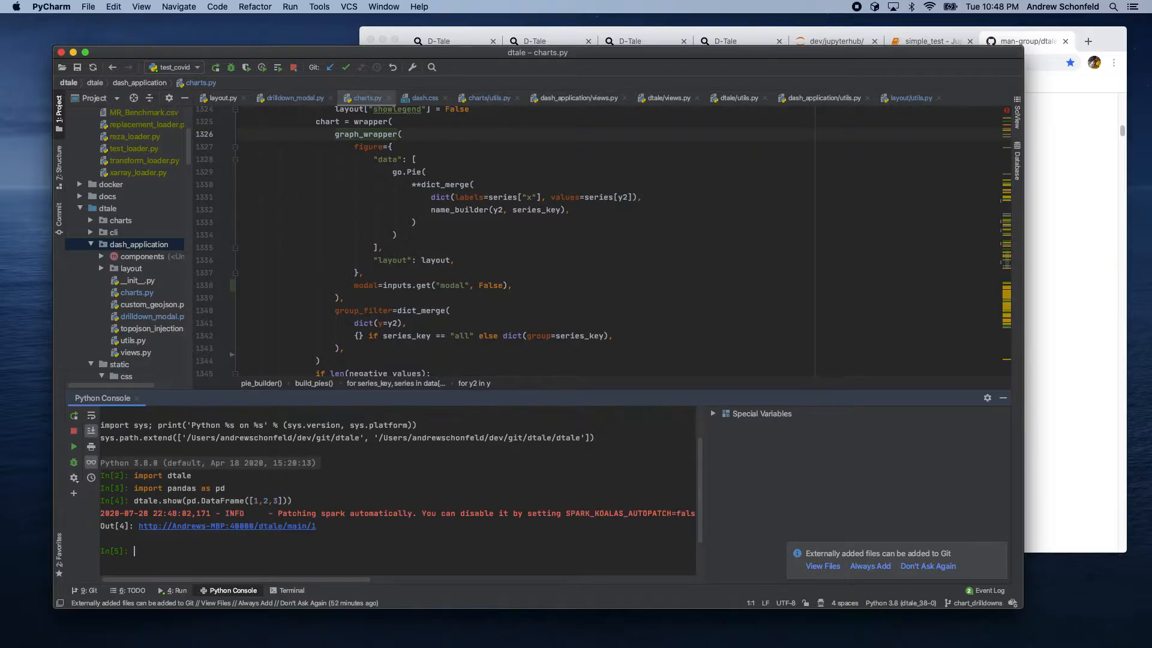
# Step: Open the printed D-Tale link in the browser, shut down the server from the main menu, and close that tab
pyautogui.click(285, 526)
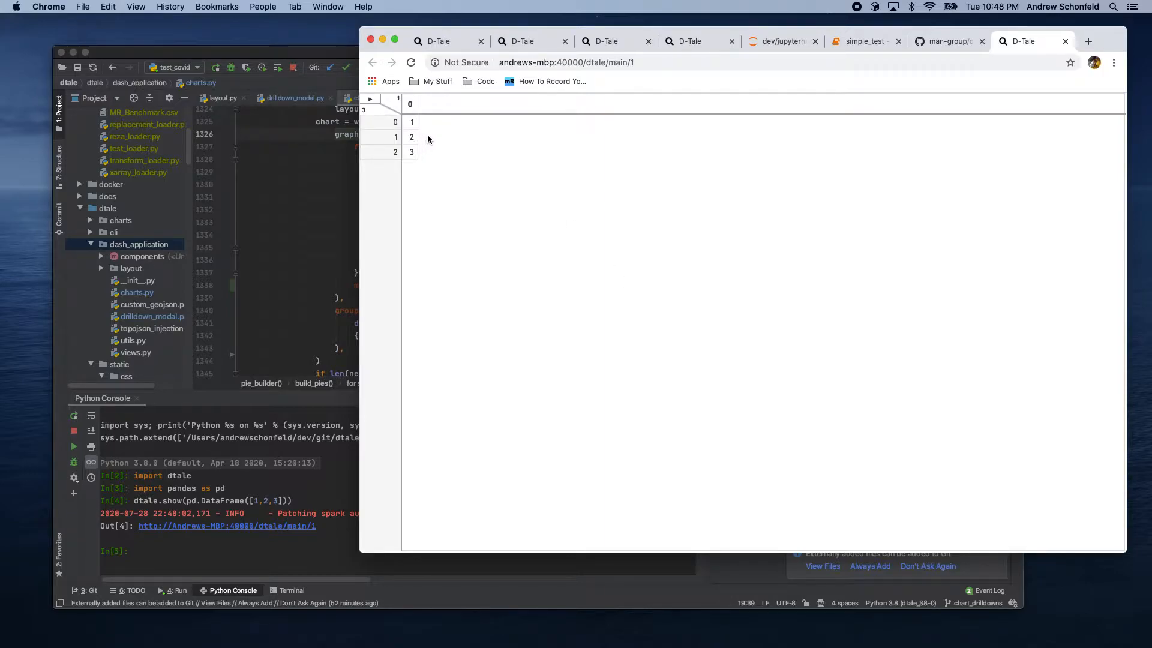
pyautogui.click(370, 99)
pyautogui.click(407, 444)
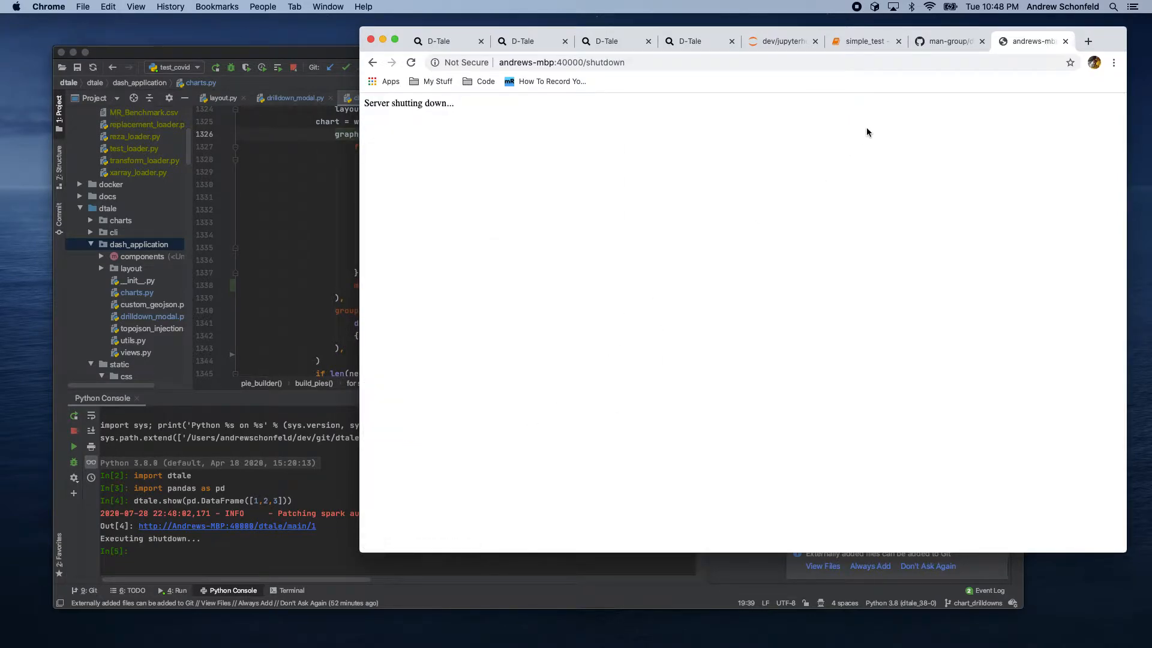
pyautogui.click(1065, 41)
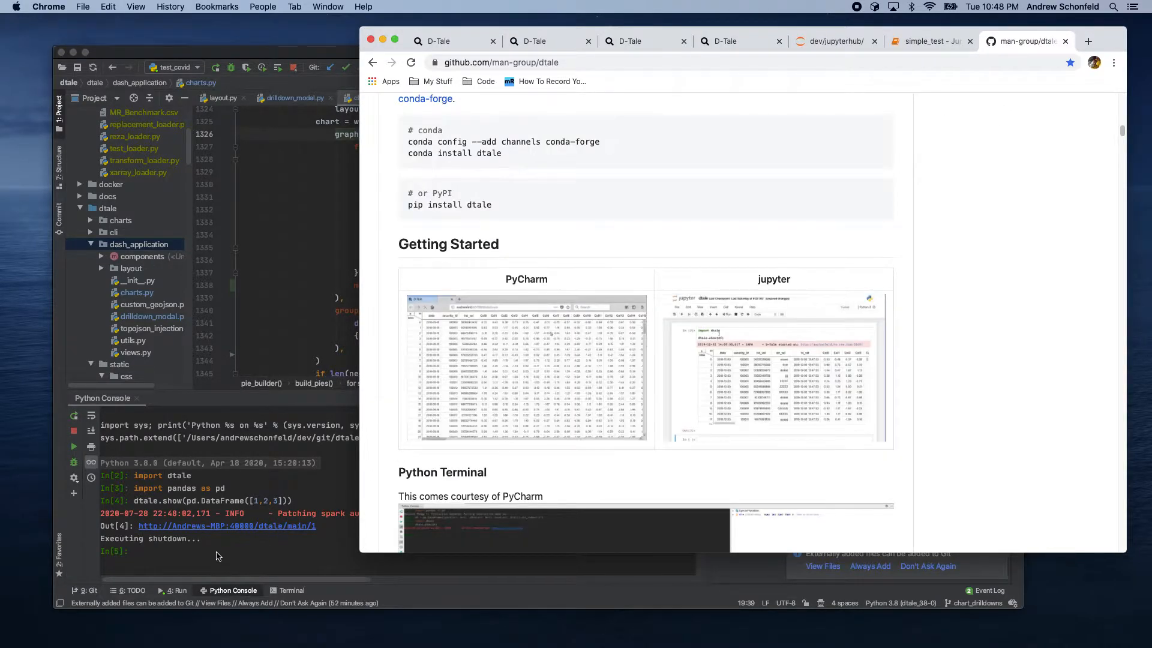
pyautogui.click(197, 541)
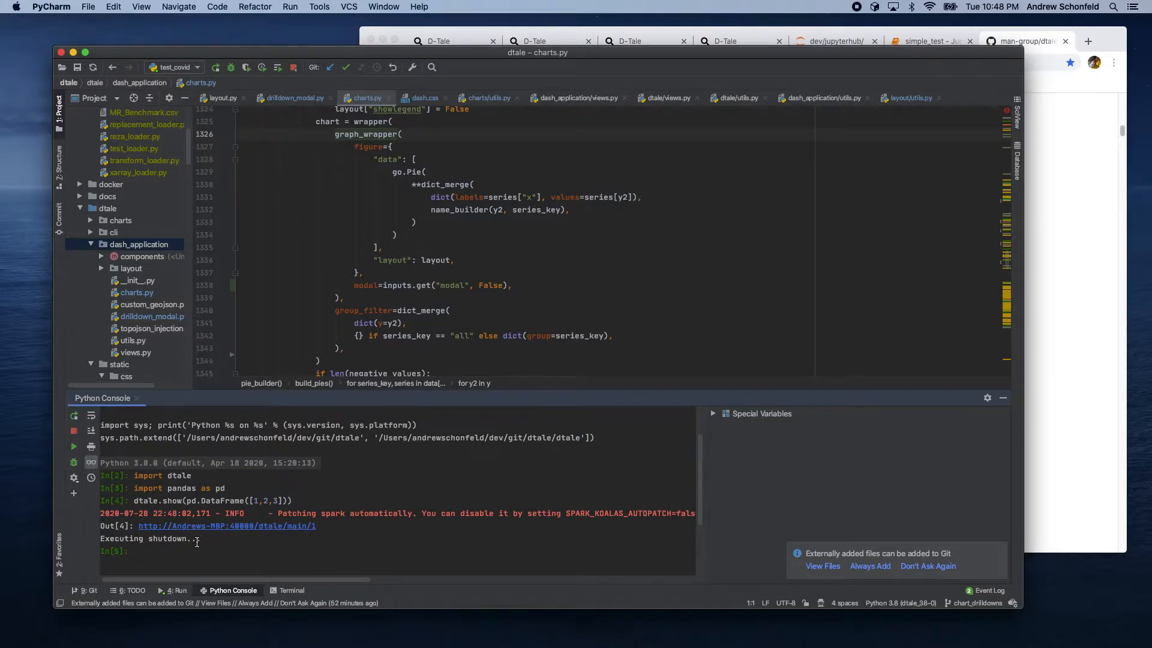
# Step: Switch to the simple_test Jupyter notebook and run its first cell showing a DataFrame of 1 to 5
pyautogui.click(1039, 48)
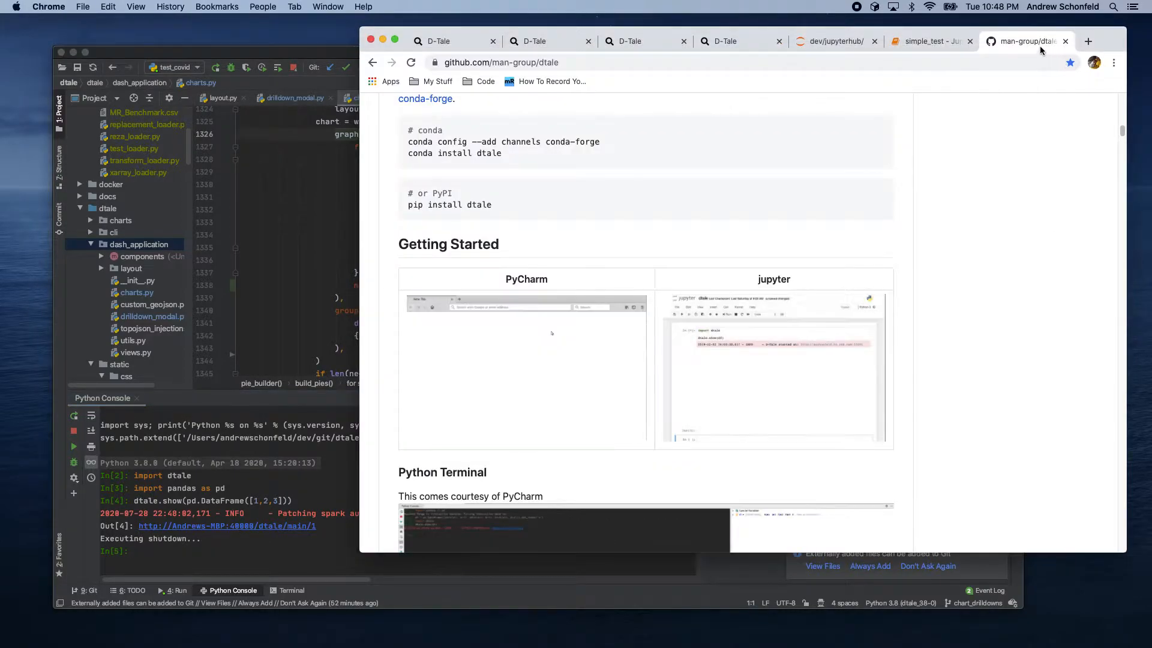
pyautogui.click(927, 40)
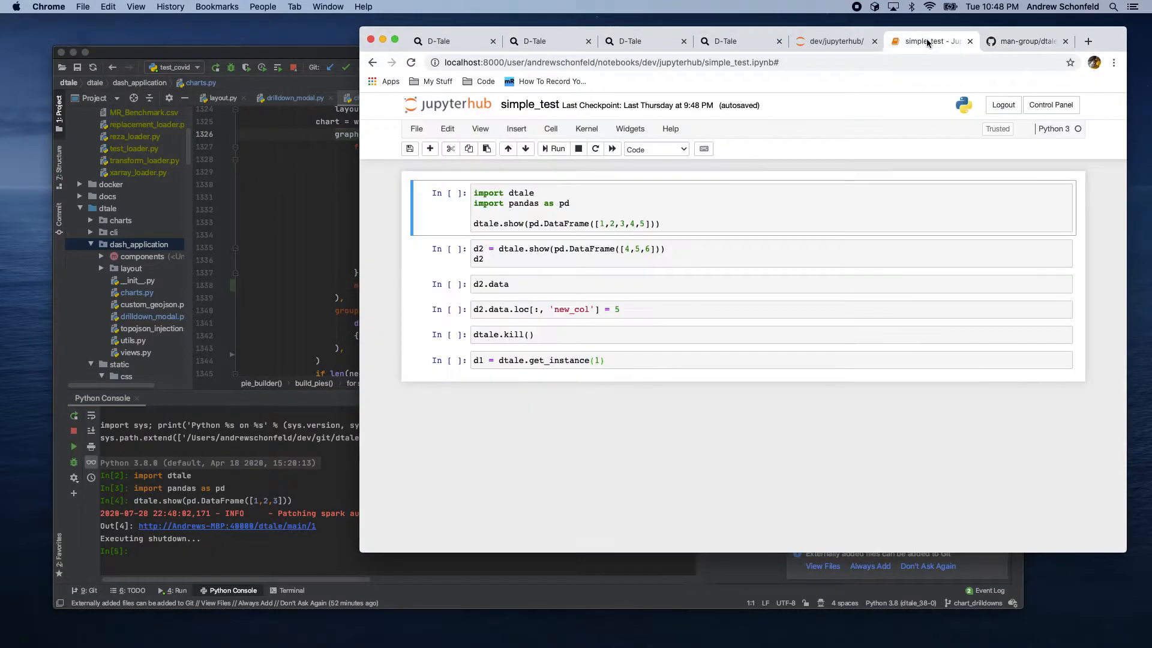
pyautogui.click(509, 214)
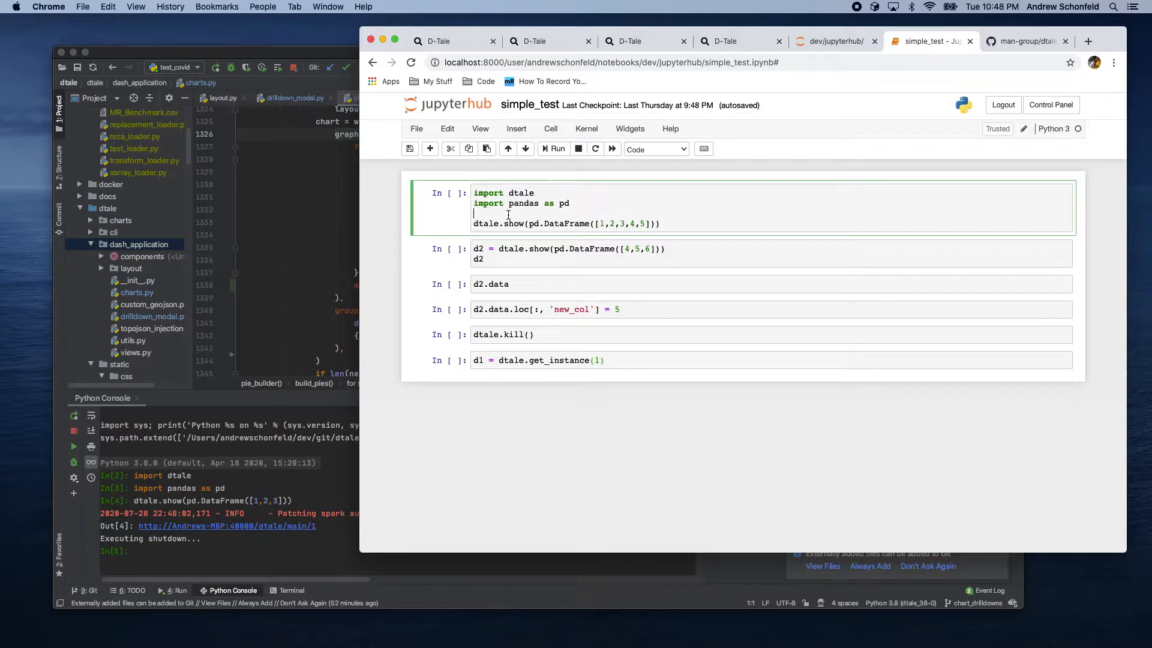
pyautogui.hotkey('shift', 'Return')
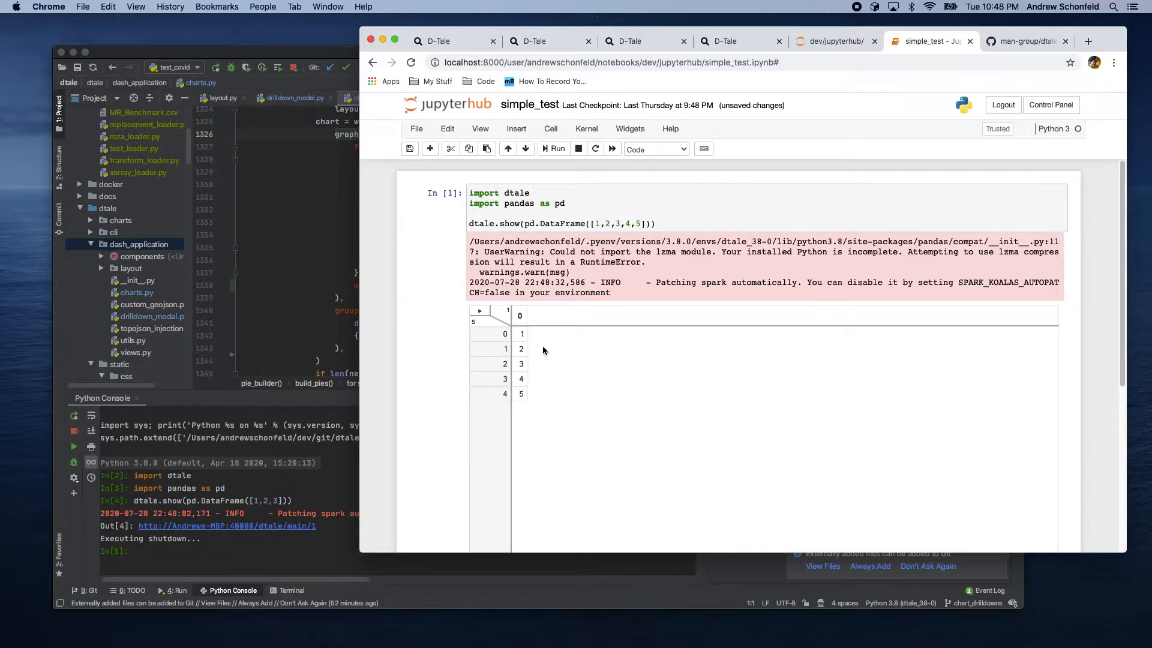
# Step: Open the notebook's embedded D-Tale grid in a new browser tab
pyautogui.scroll(-3, 452, 350)
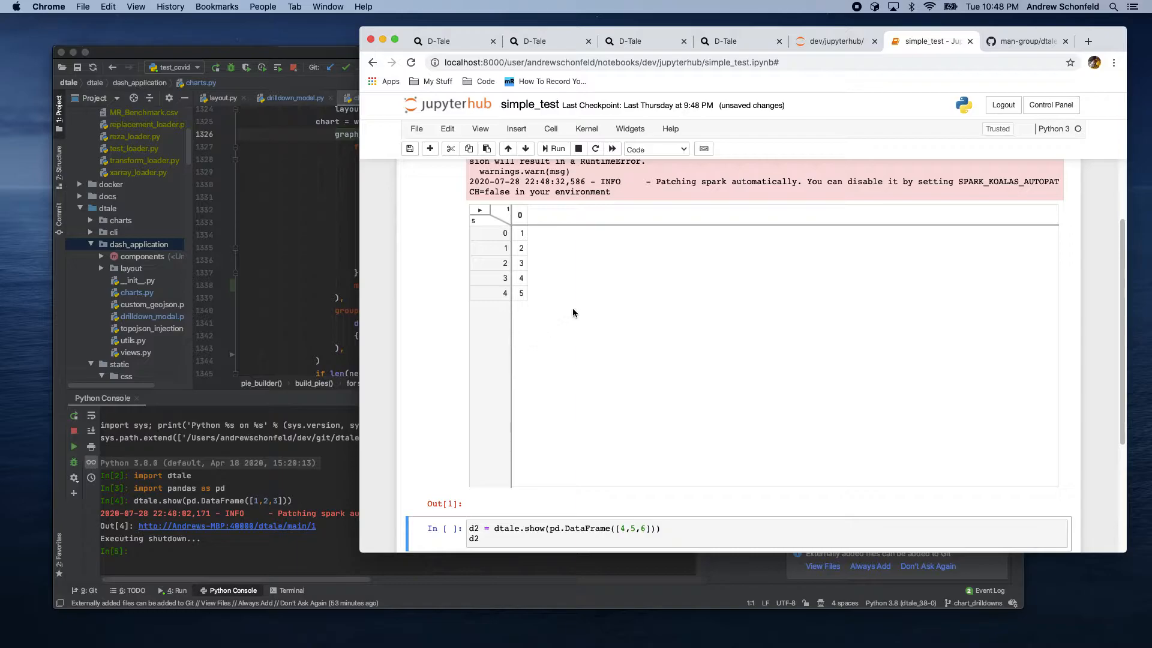
pyautogui.click(481, 213)
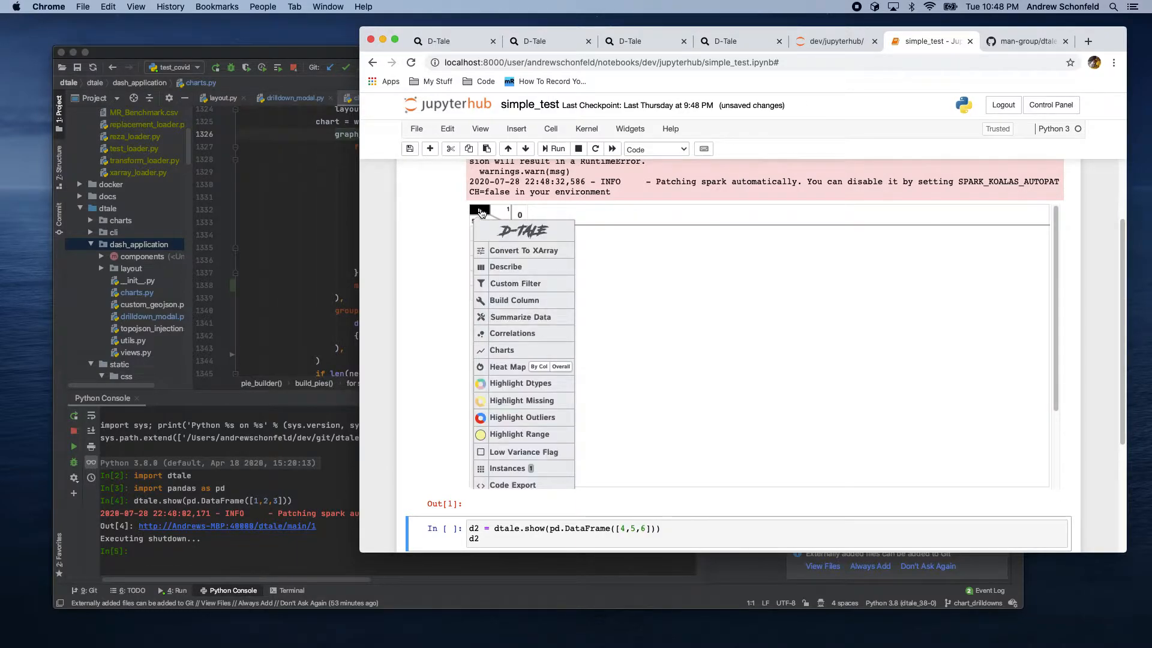
pyautogui.scroll(-3, 535, 354)
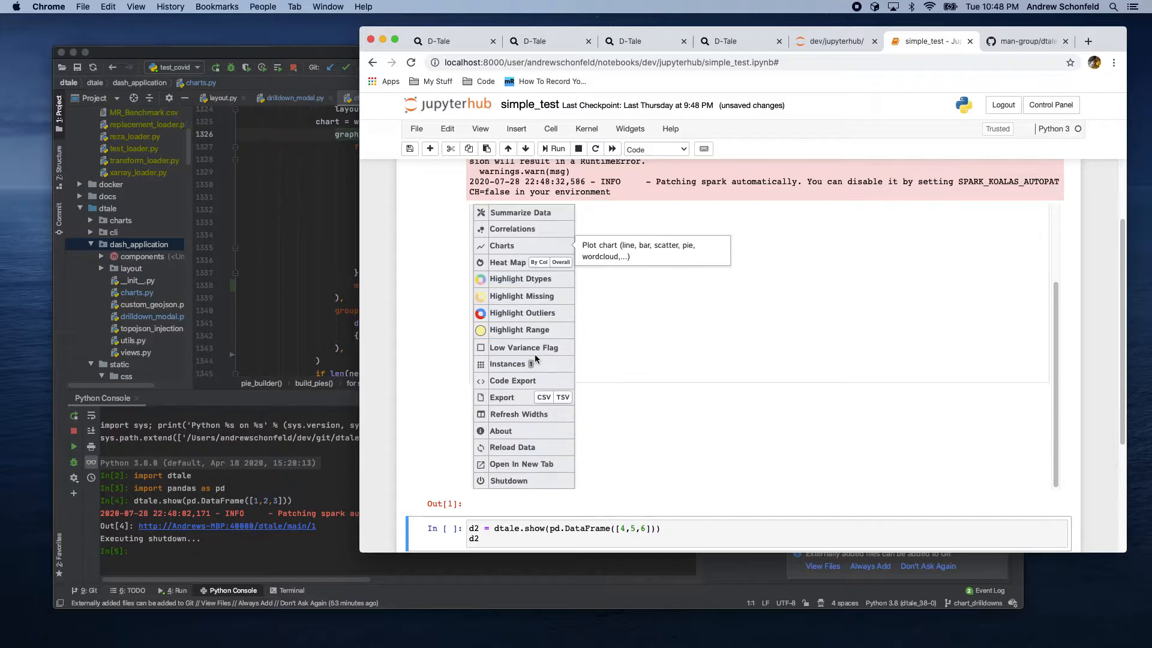
pyautogui.click(522, 464)
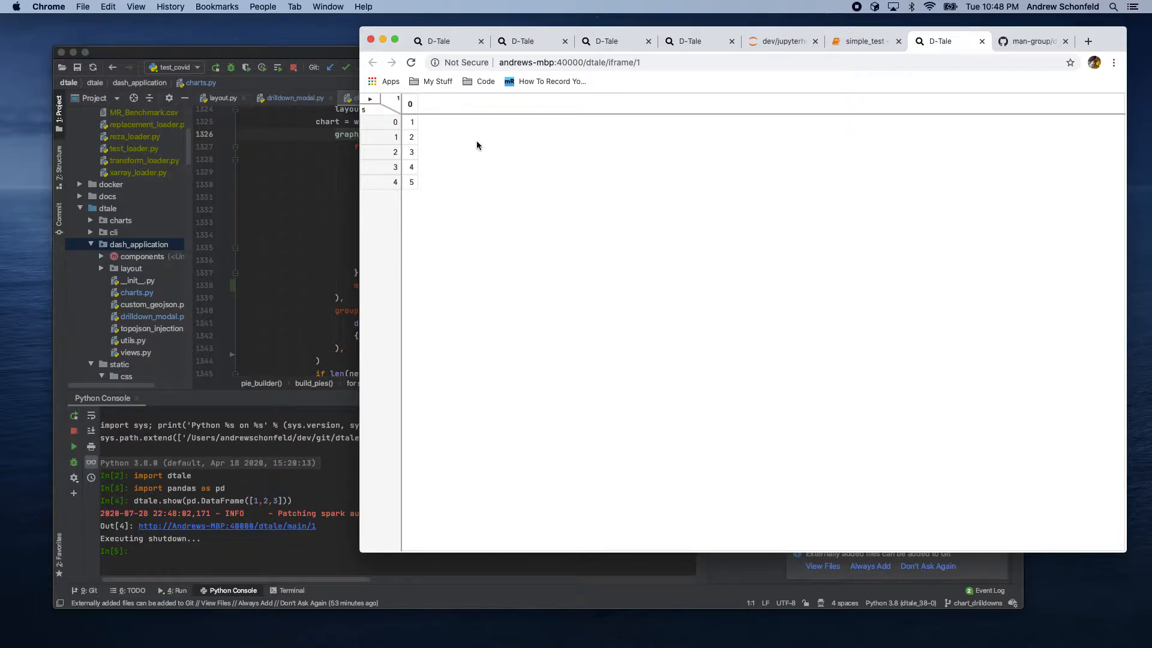
# Step: Sort column 0 ascending and descending, then reset its sort to none
pyautogui.click(410, 103)
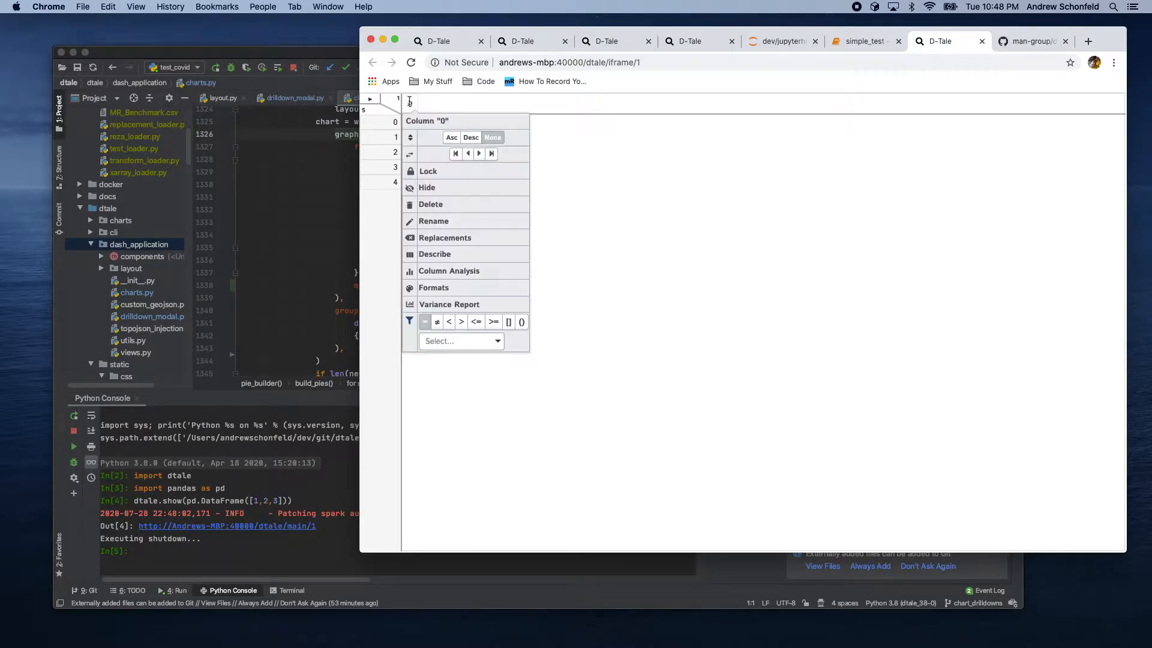
pyautogui.click(451, 137)
pyautogui.click(420, 114)
pyautogui.click(471, 149)
pyautogui.click(414, 114)
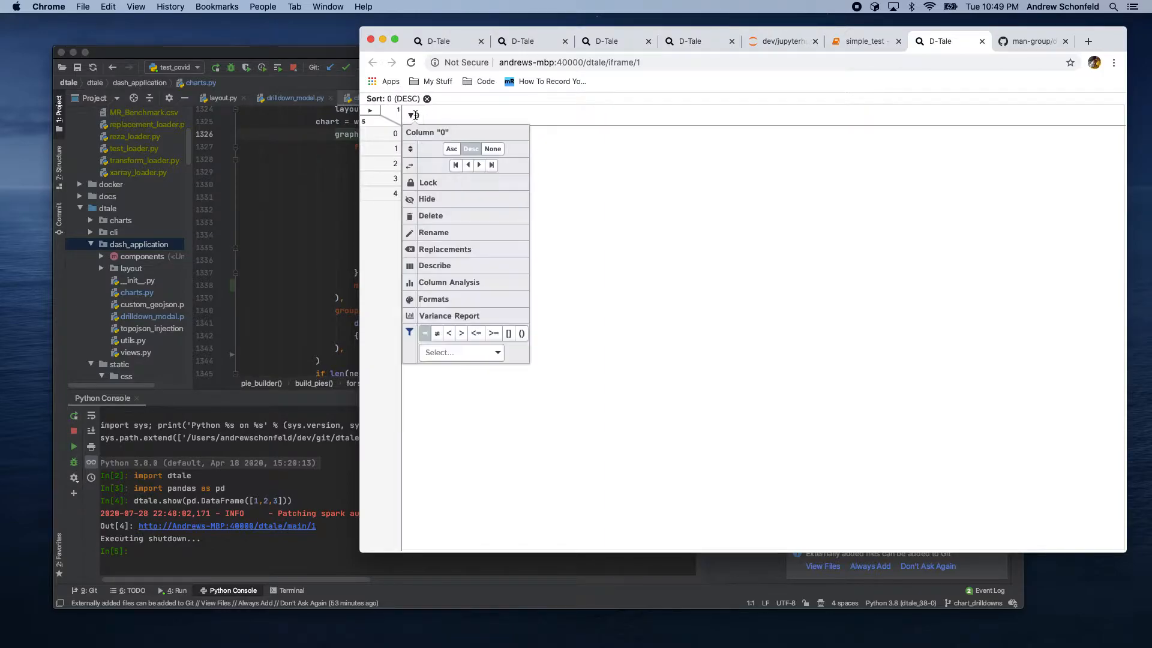
pyautogui.click(493, 148)
# Step: Filter column 0 to the value 1, then remove that filter
pyautogui.click(413, 114)
pyautogui.click(450, 341)
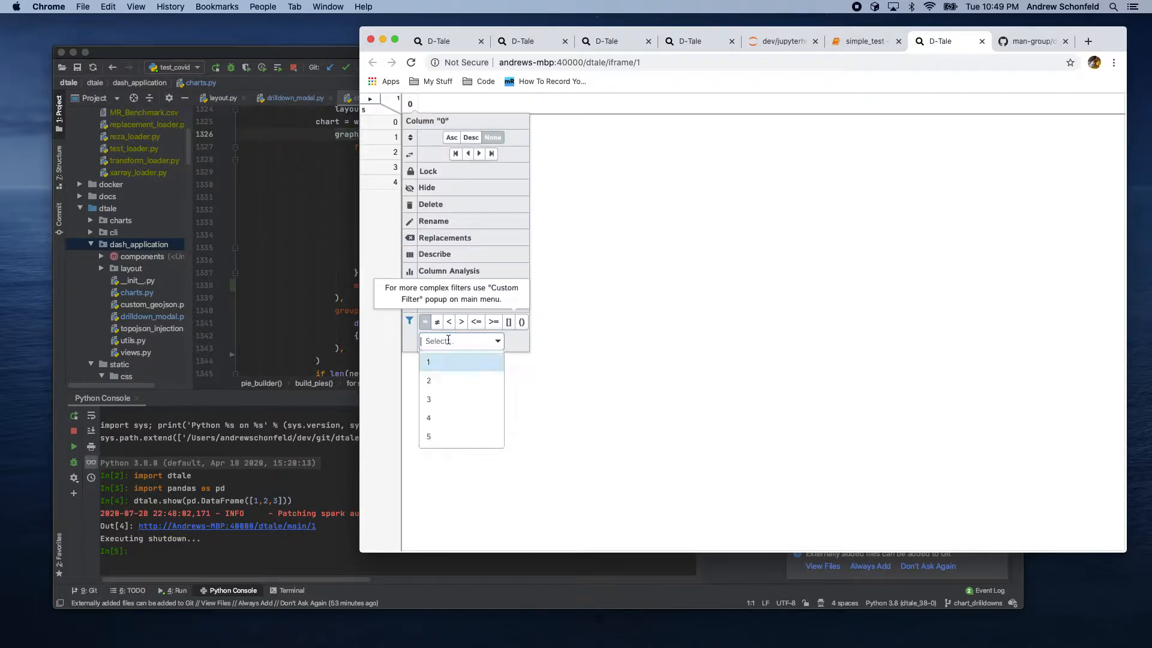
pyautogui.click(447, 362)
pyautogui.click(639, 337)
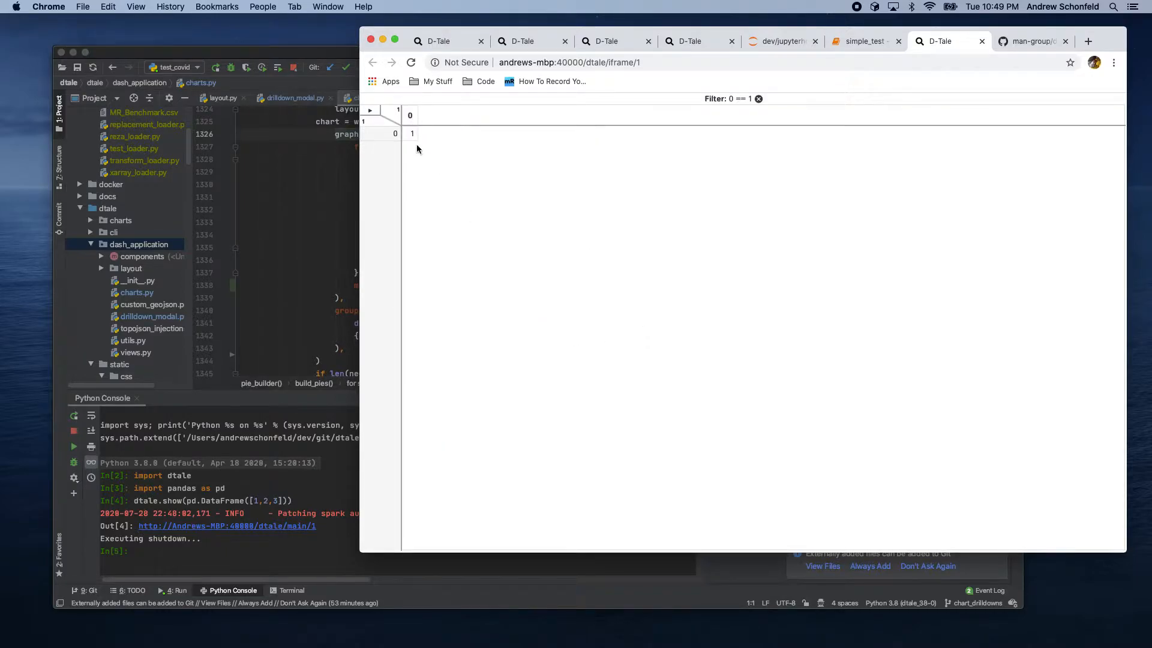
pyautogui.click(759, 99)
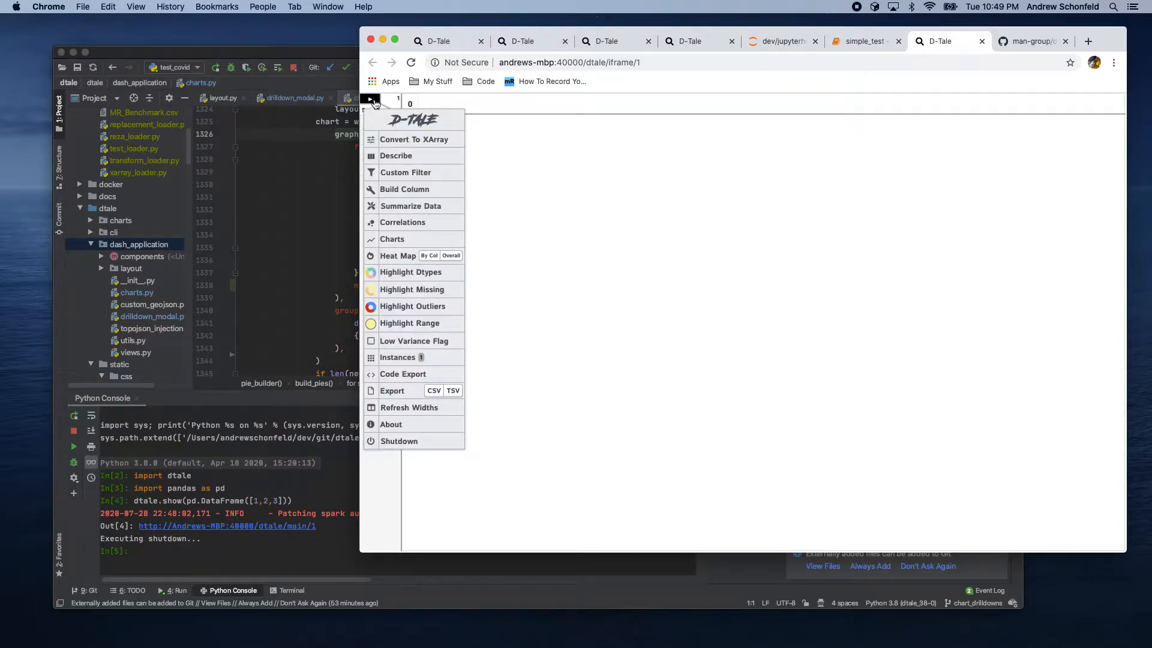
# Step: Apply the custom filter "0 == 1 or 0 == 2", then clear it
pyautogui.click(402, 173)
pyautogui.click(555, 179)
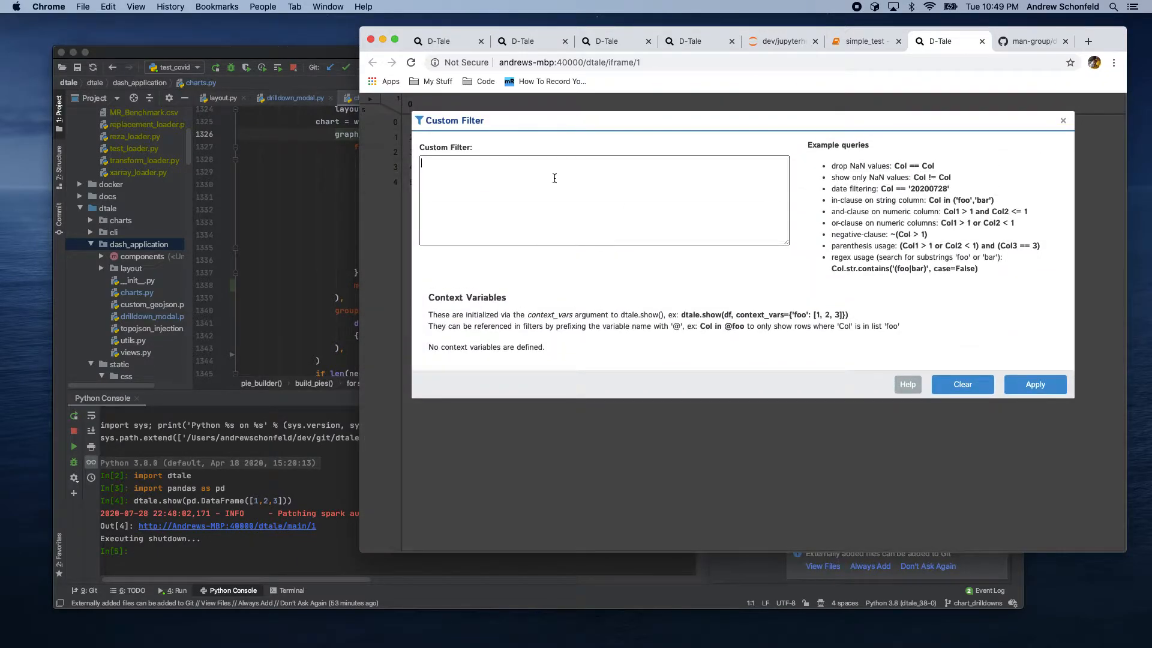
pyautogui.write('0 == 1 or 0 == 2')
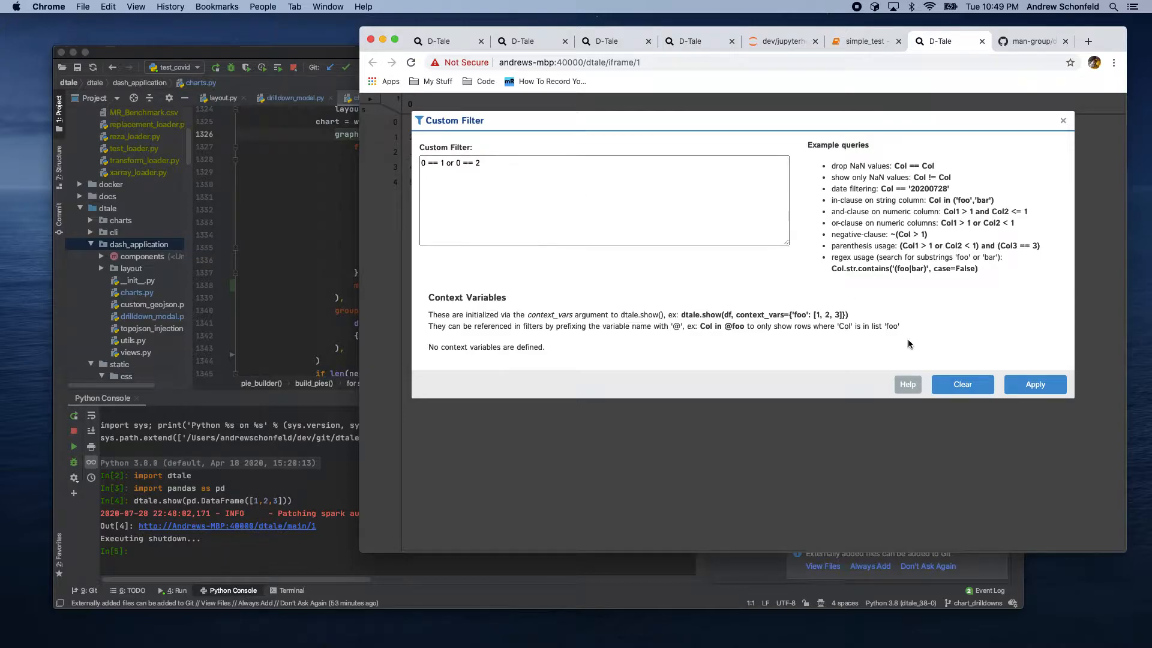
pyautogui.click(1028, 387)
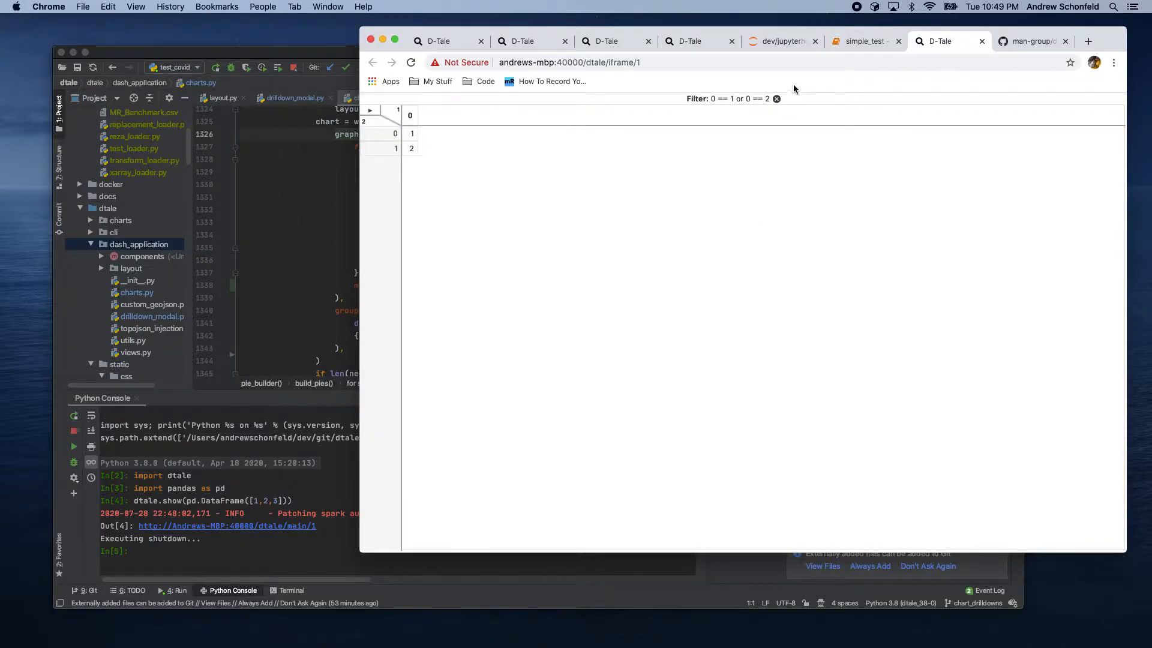
pyautogui.click(777, 98)
# Step: Edit the first row's cell in column 0 to the value 0
pyautogui.doubleClick(411, 123)
pyautogui.press('BackSpace')
pyautogui.write('0')
pyautogui.press('Return')
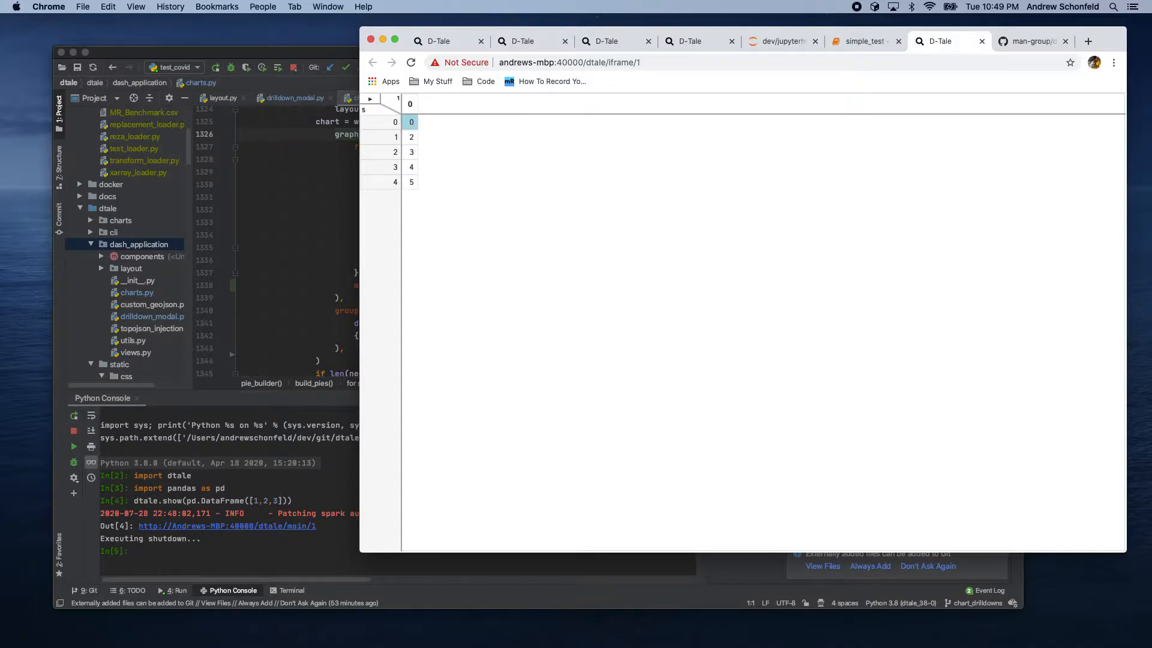
# Step: Build a numeric column named tmp_col that sums column 0 and the value 5
pyautogui.click(410, 107)
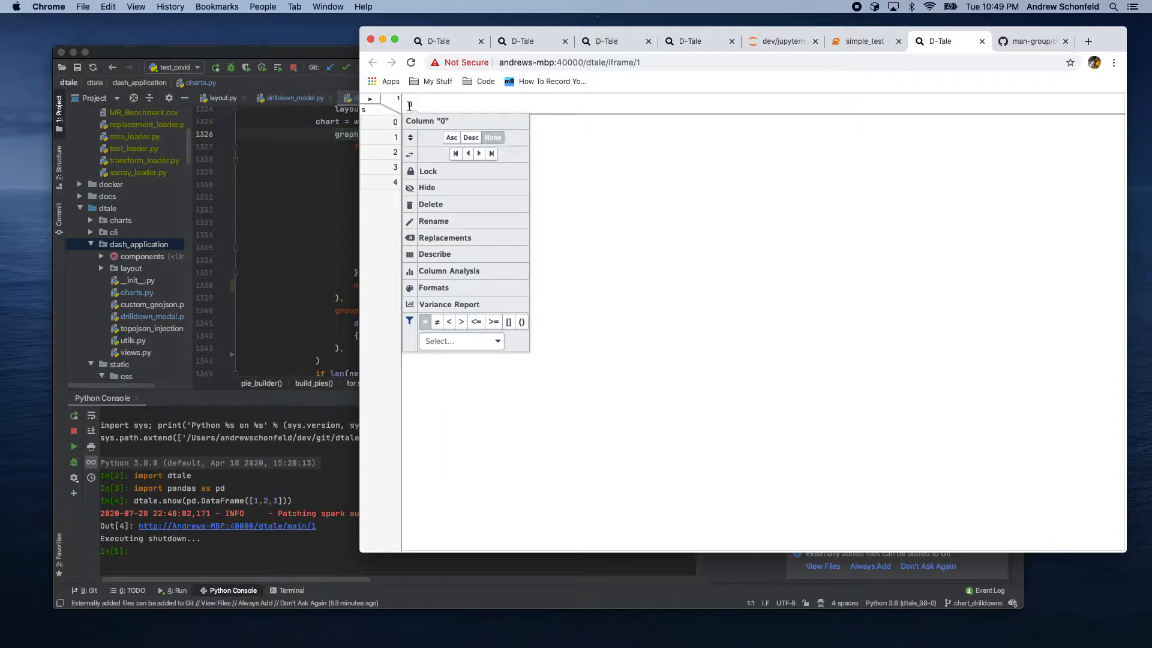
pyautogui.click(370, 99)
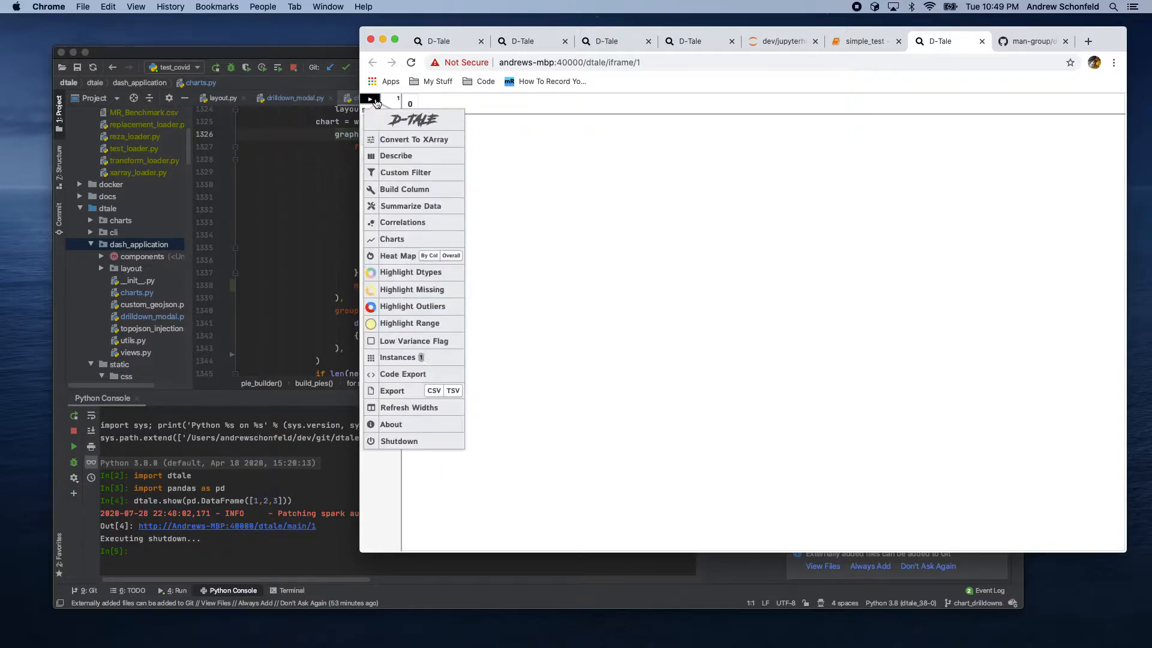
pyautogui.click(394, 189)
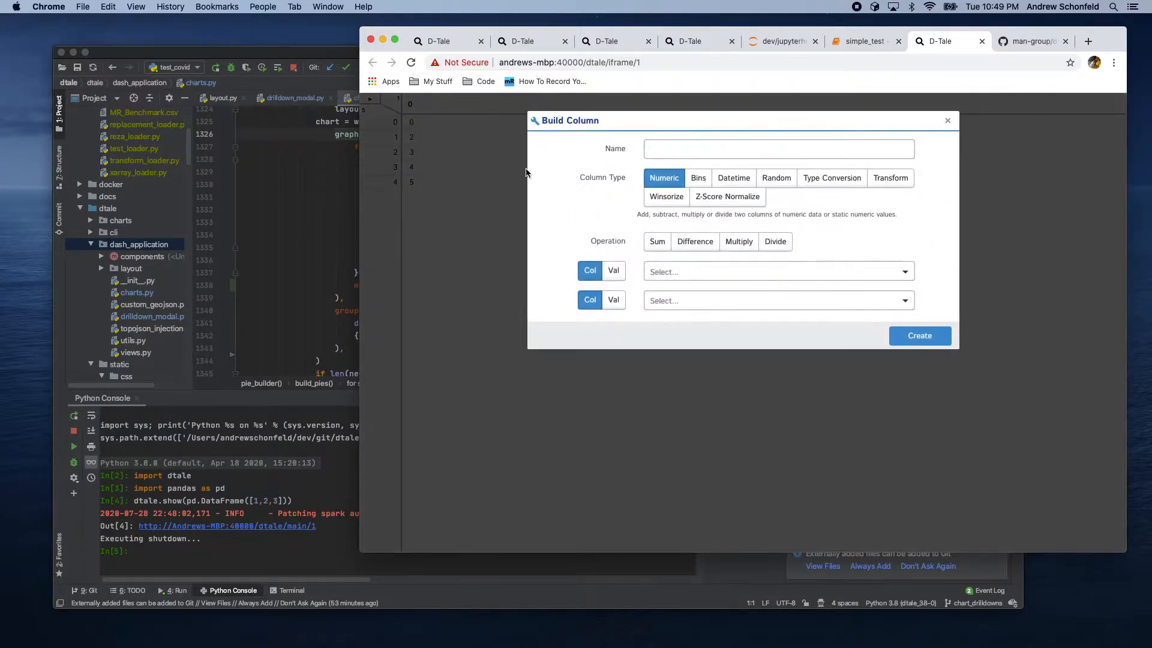
pyautogui.click(657, 151)
pyautogui.write('tmp ')
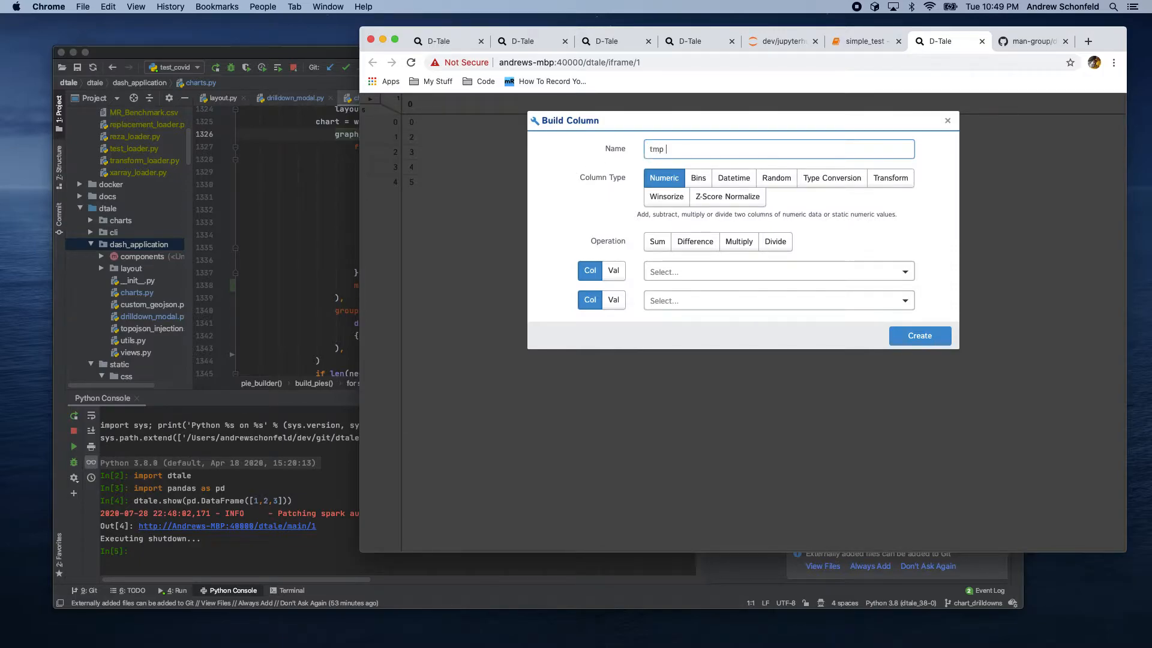
pyautogui.write('col')
pyautogui.click(672, 272)
pyautogui.click(660, 293)
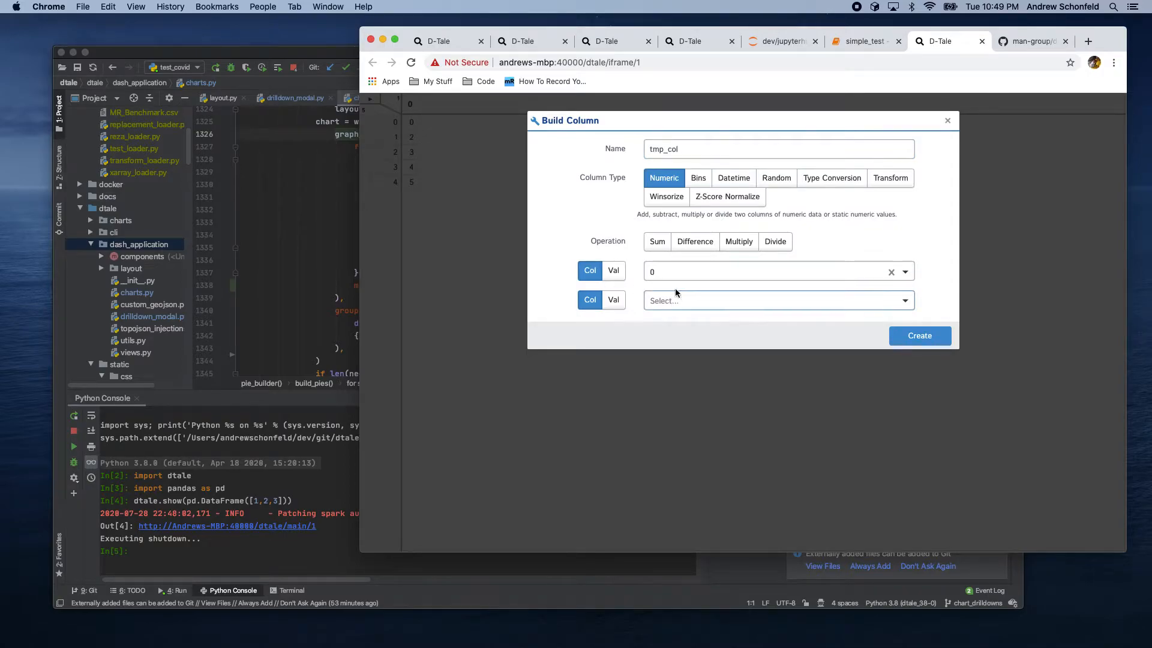
pyautogui.click(658, 244)
pyautogui.click(615, 302)
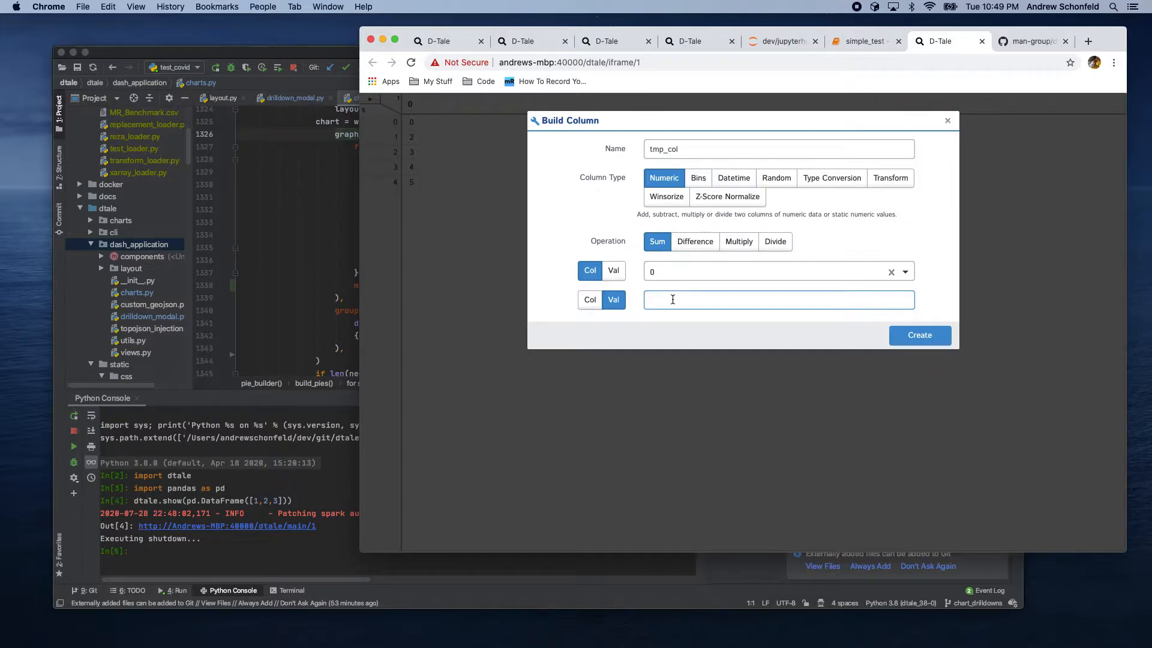
pyautogui.write('5')
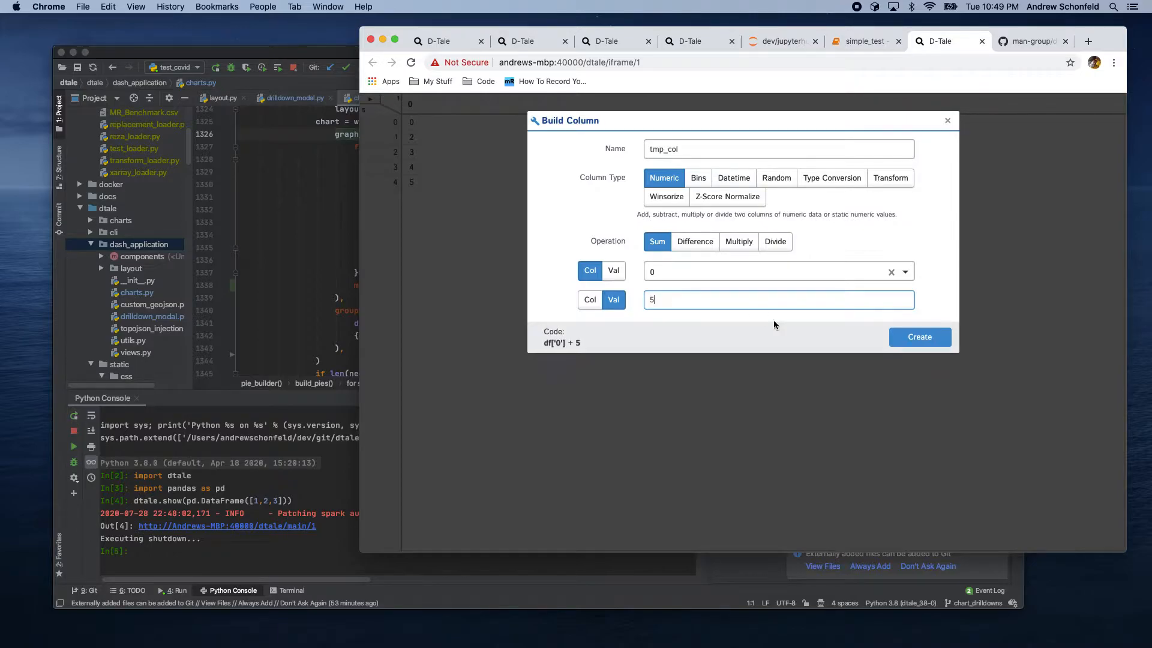
pyautogui.click(920, 337)
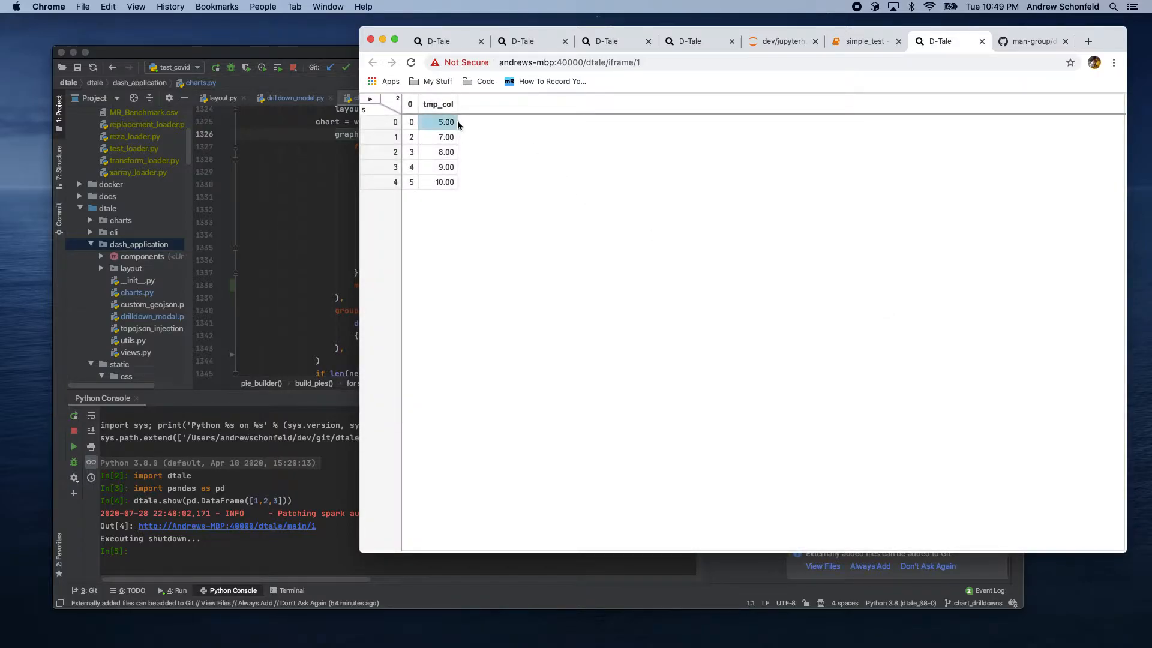
# Step: Move the tmp_col column one position left, then back one position right
pyautogui.click(434, 107)
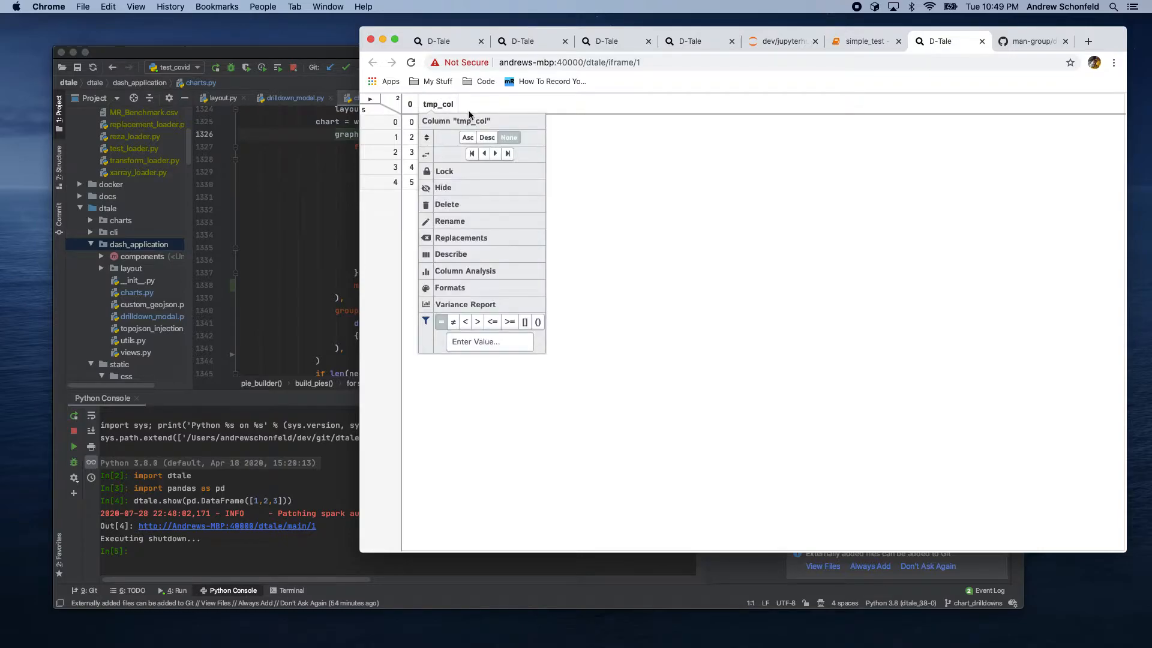
pyautogui.click(485, 155)
pyautogui.click(416, 103)
pyautogui.click(484, 157)
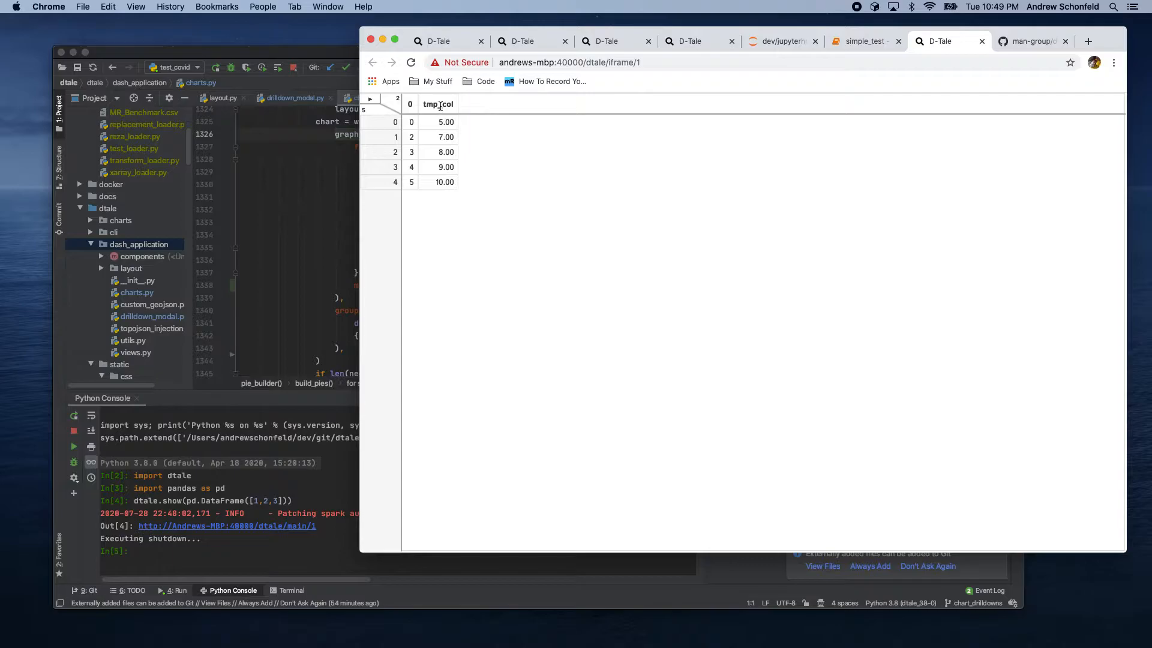
# Step: Build a numeric column named tmp_col2 that sums column 0 and tmp_col
pyautogui.click(383, 105)
pyautogui.click(397, 190)
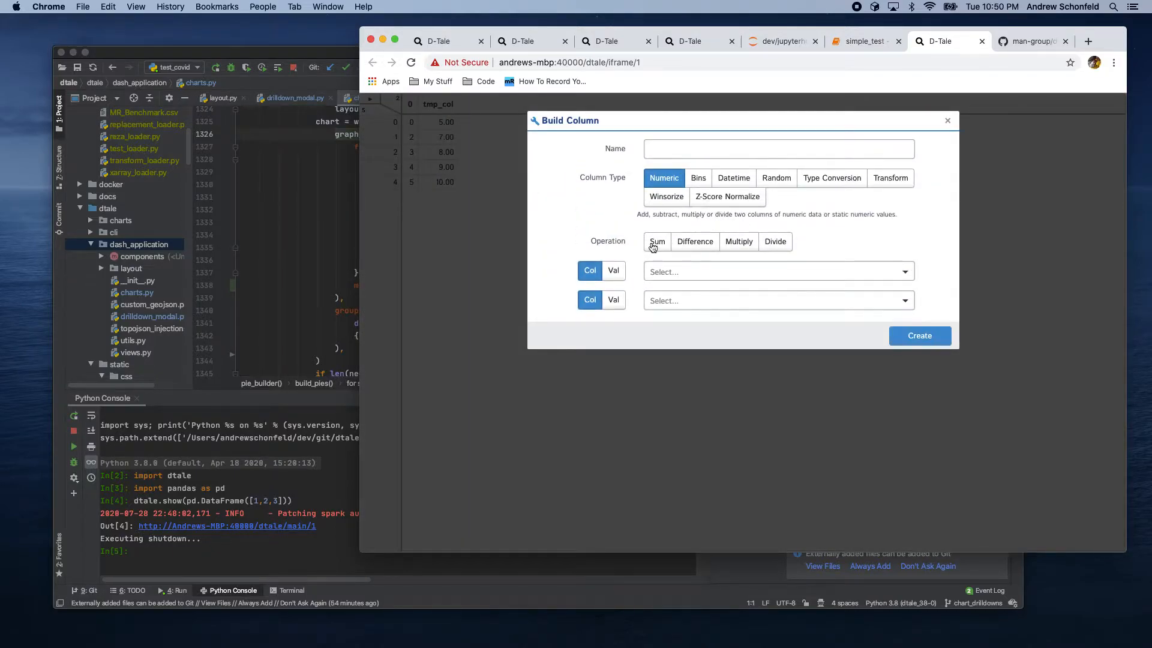
pyautogui.click(656, 242)
pyautogui.click(663, 273)
pyautogui.click(666, 295)
pyautogui.click(657, 301)
pyautogui.click(664, 322)
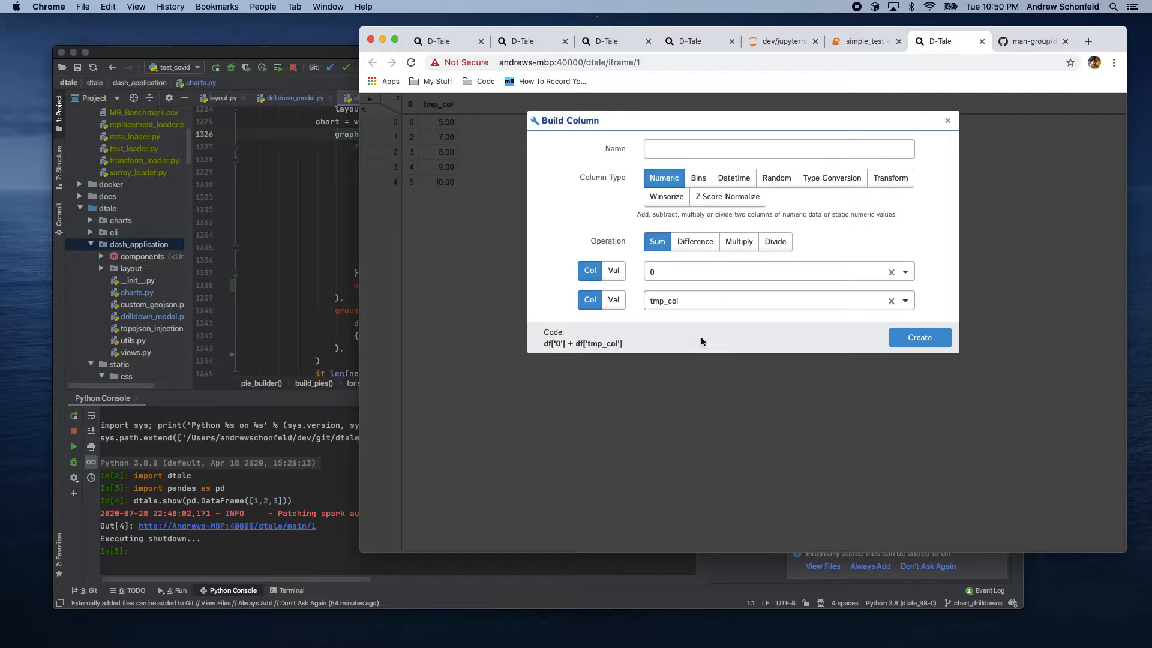
pyautogui.click(673, 151)
pyautogui.write('tmp_col2')
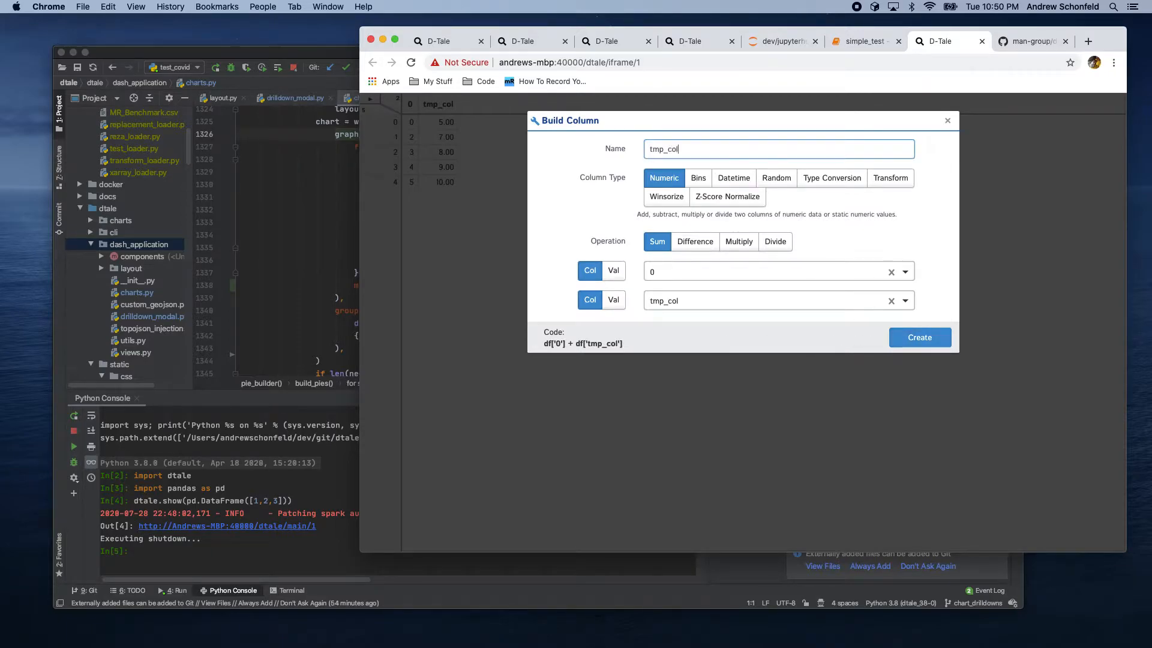
pyautogui.click(919, 339)
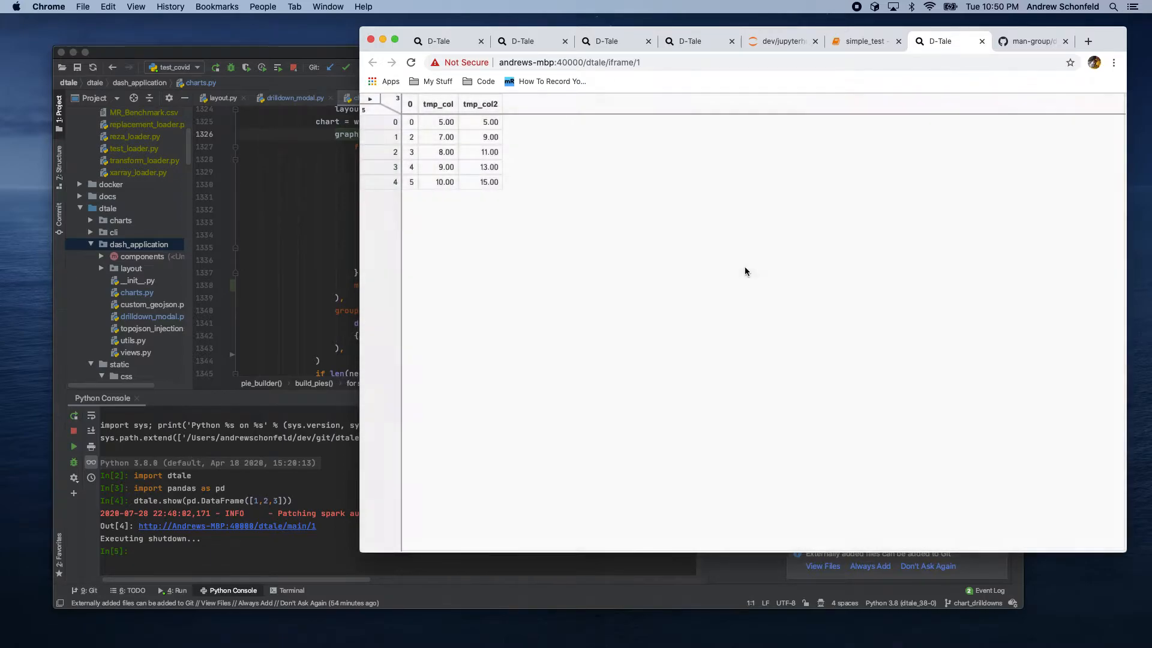
# Step: Move the tmp_col2 column to the first position, then back to the last position
pyautogui.click(489, 105)
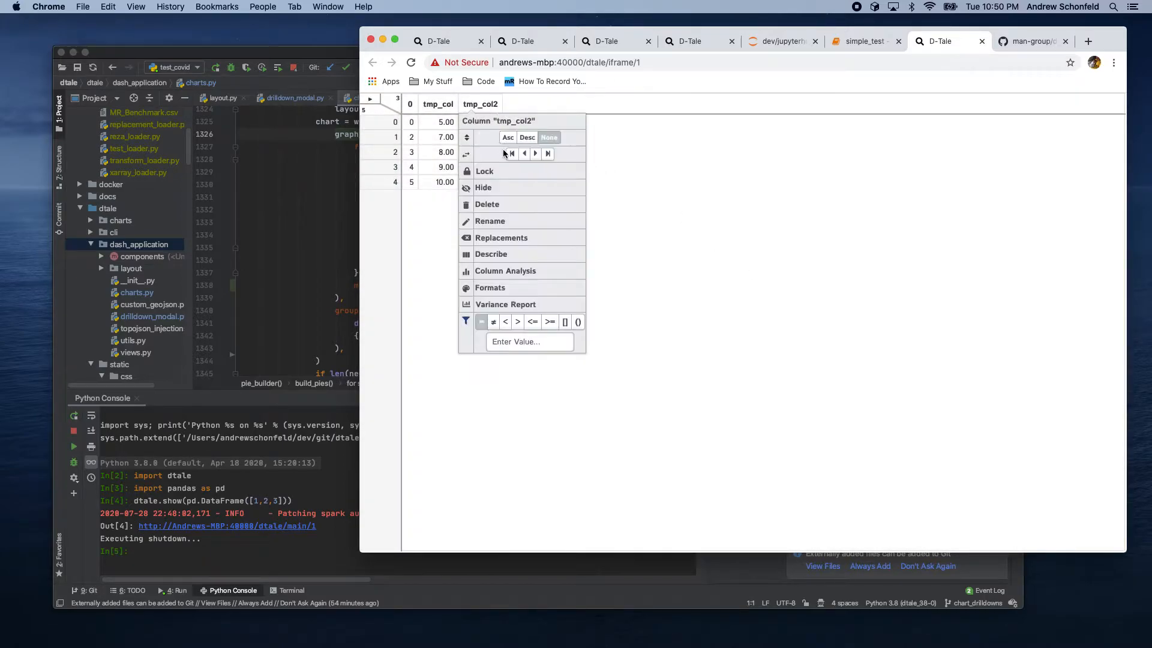
pyautogui.click(511, 157)
pyautogui.click(423, 104)
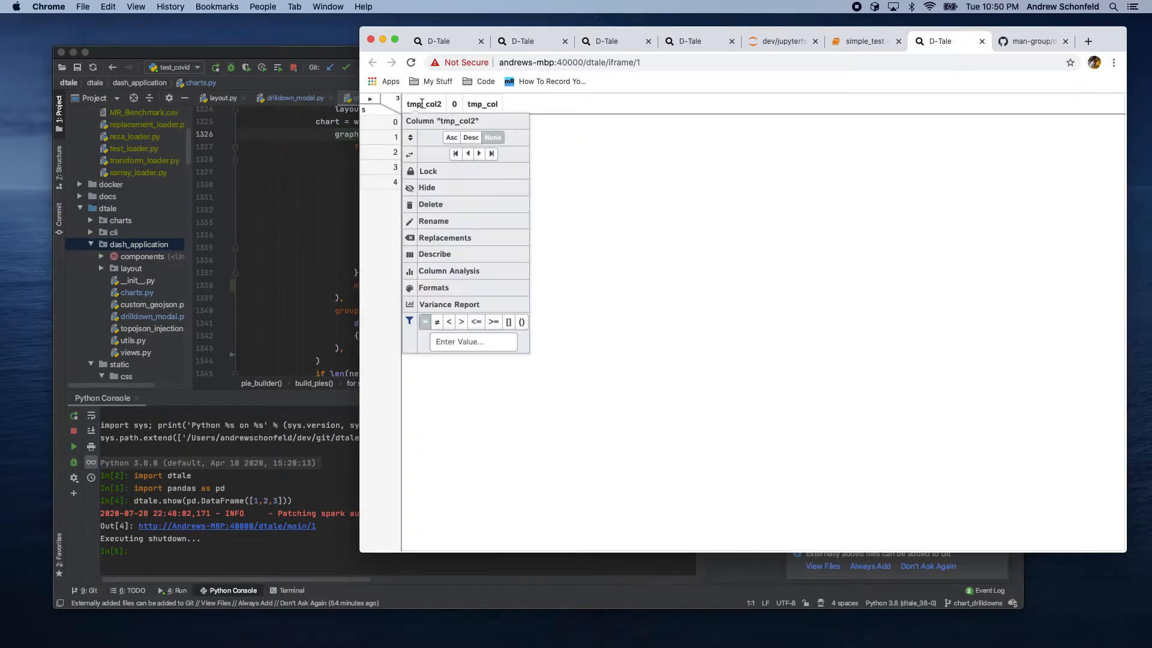
pyautogui.click(491, 153)
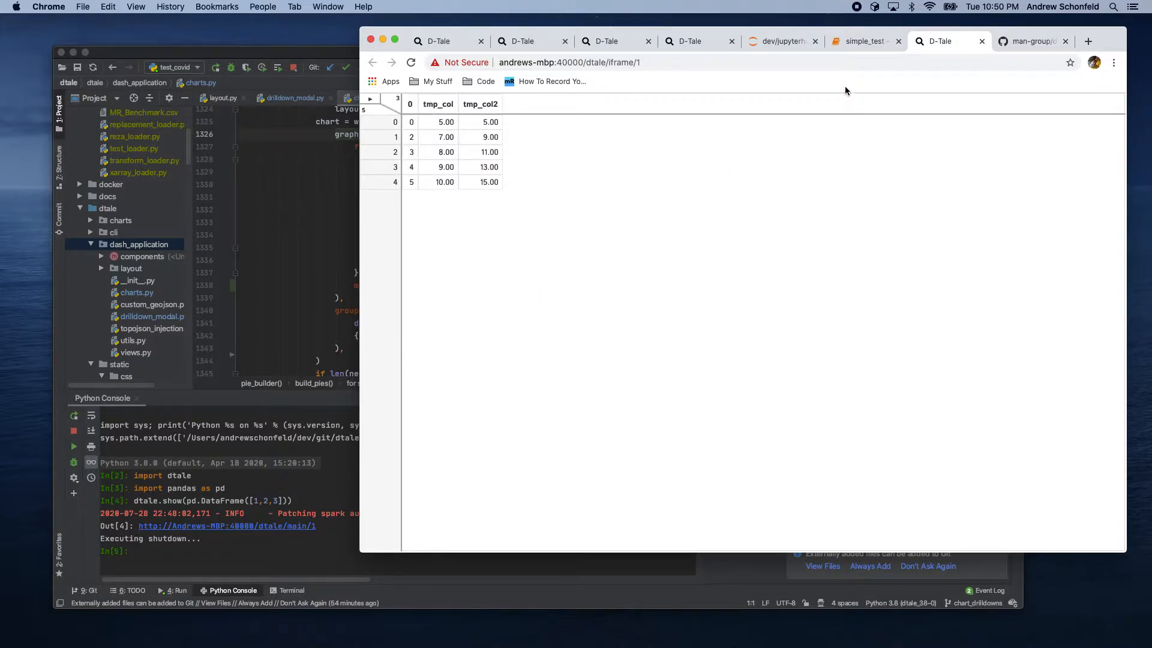
# Step: Switch to the Jupyter notebook and run the cell showing a DataFrame of 4, 5, 6 in D-Tale
pyautogui.click(858, 44)
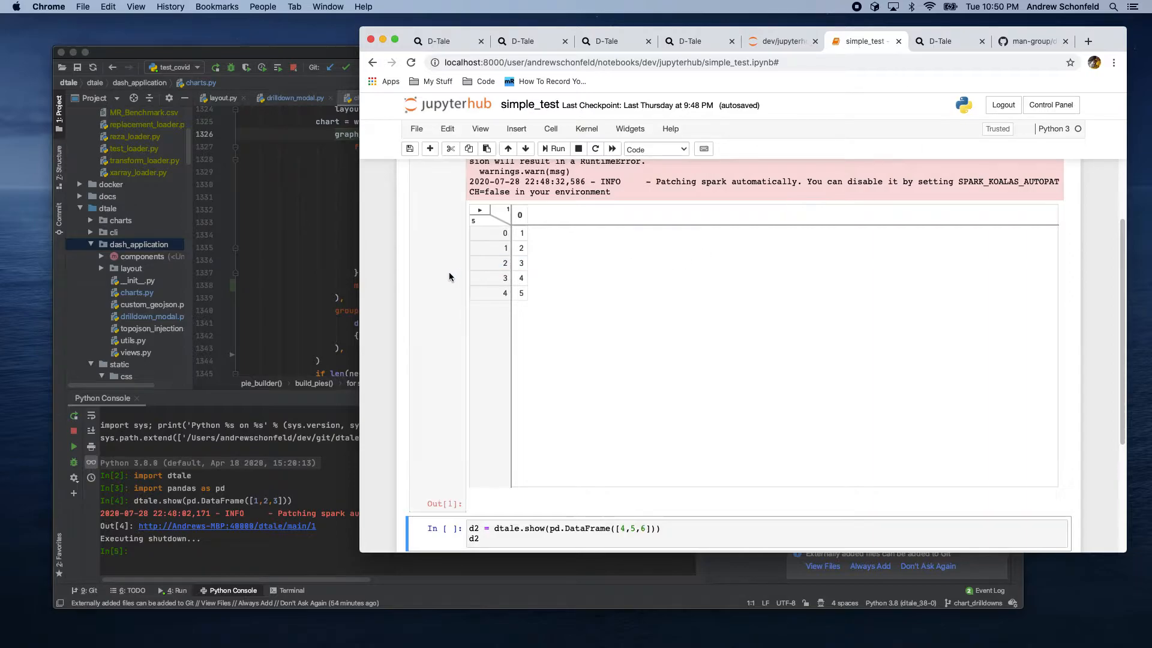
pyautogui.scroll(-3, 449, 271)
pyautogui.click(490, 355)
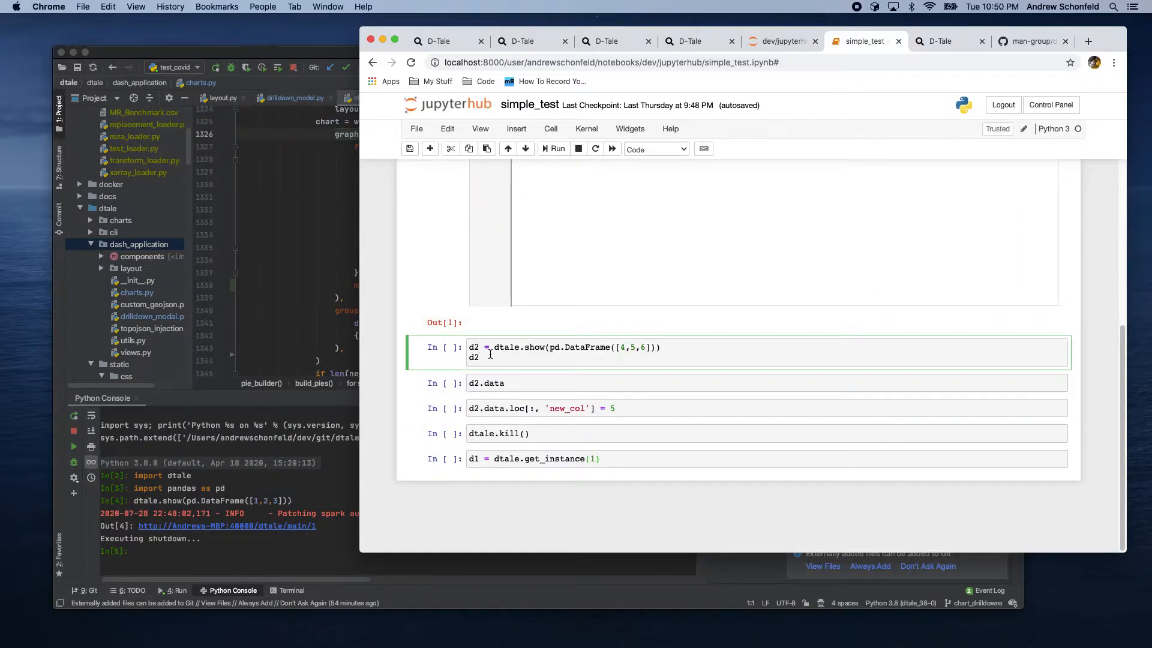
pyautogui.hotkey('shift', 'Return')
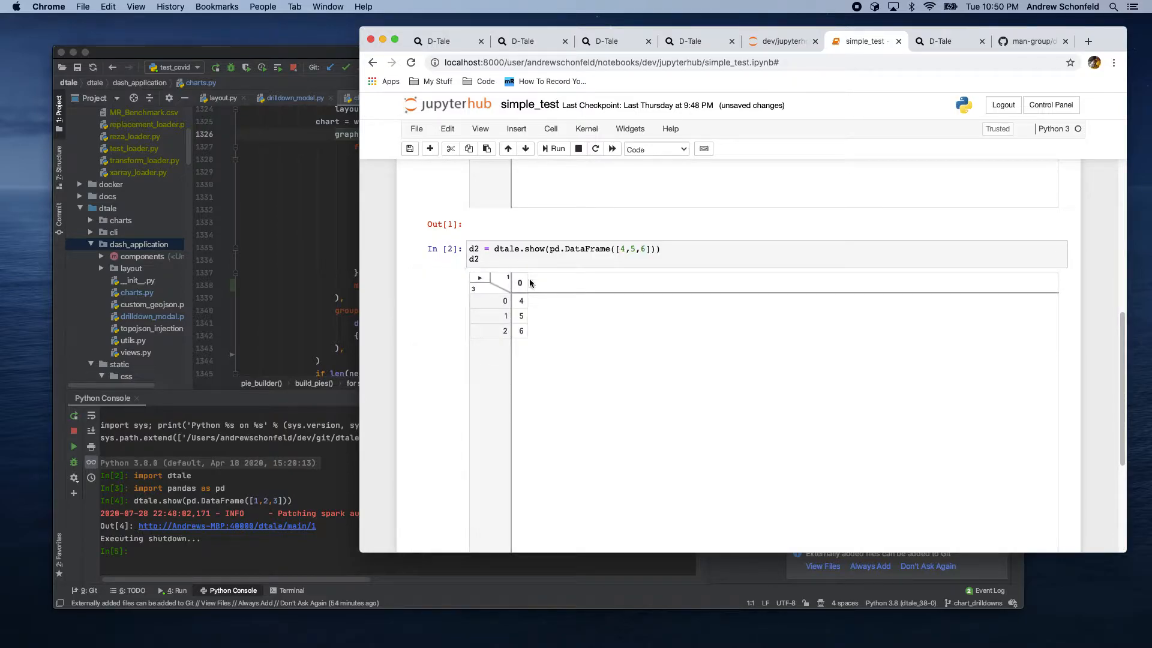
# Step: Open the notebook's D-Tale grid in a new browser tab
pyautogui.click(523, 331)
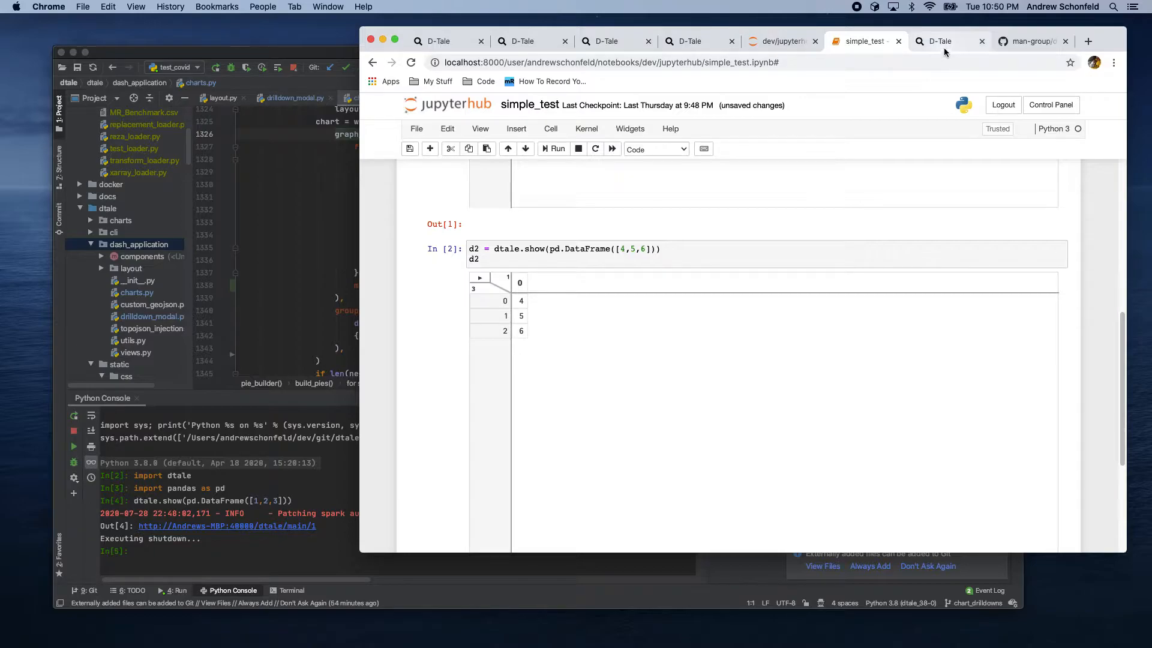
pyautogui.click(480, 278)
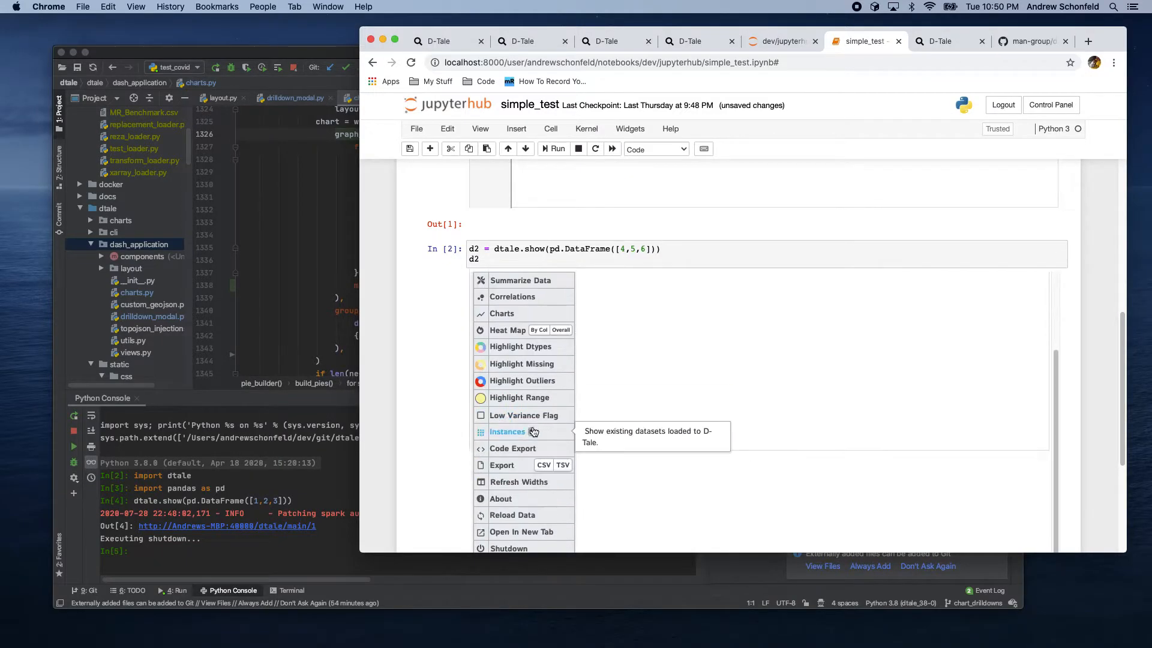
pyautogui.scroll(-3, 528, 429)
pyautogui.click(526, 444)
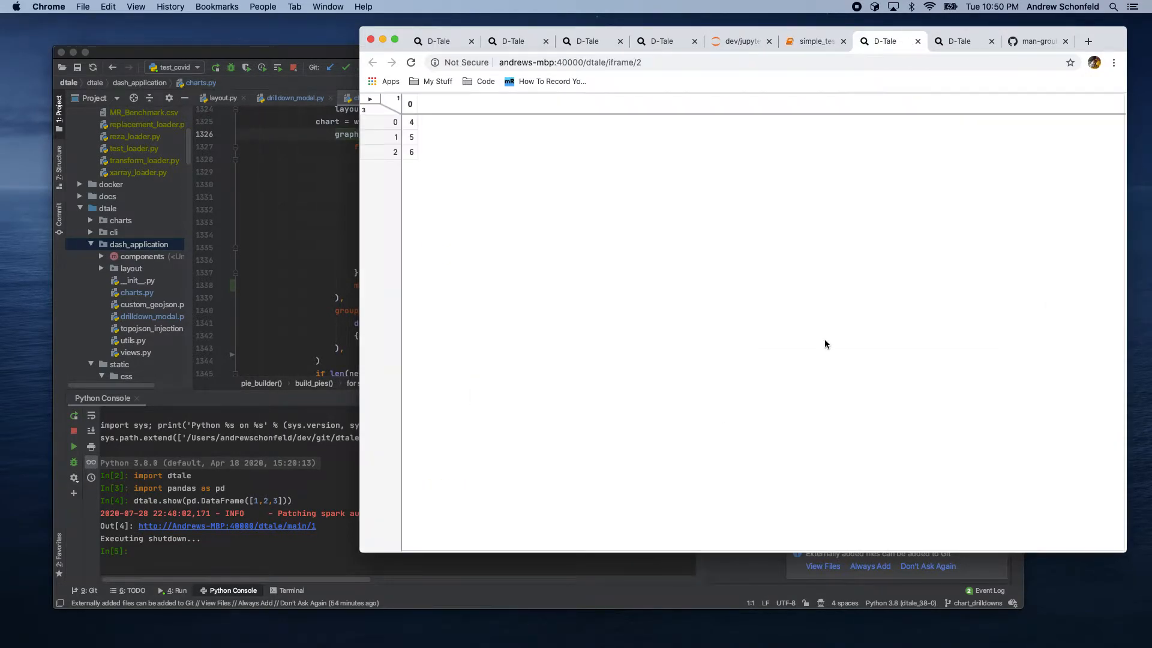
# Step: Open the list of active D-Tale instances, preview the first instance and switch to it
pyautogui.click(370, 100)
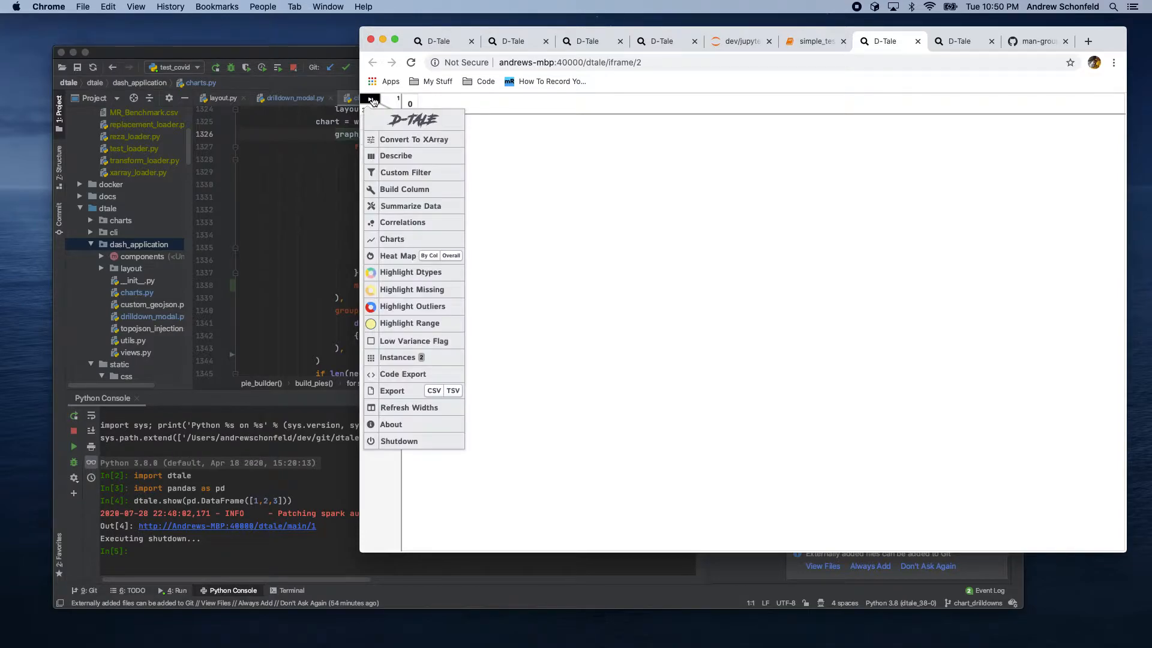
pyautogui.click(397, 359)
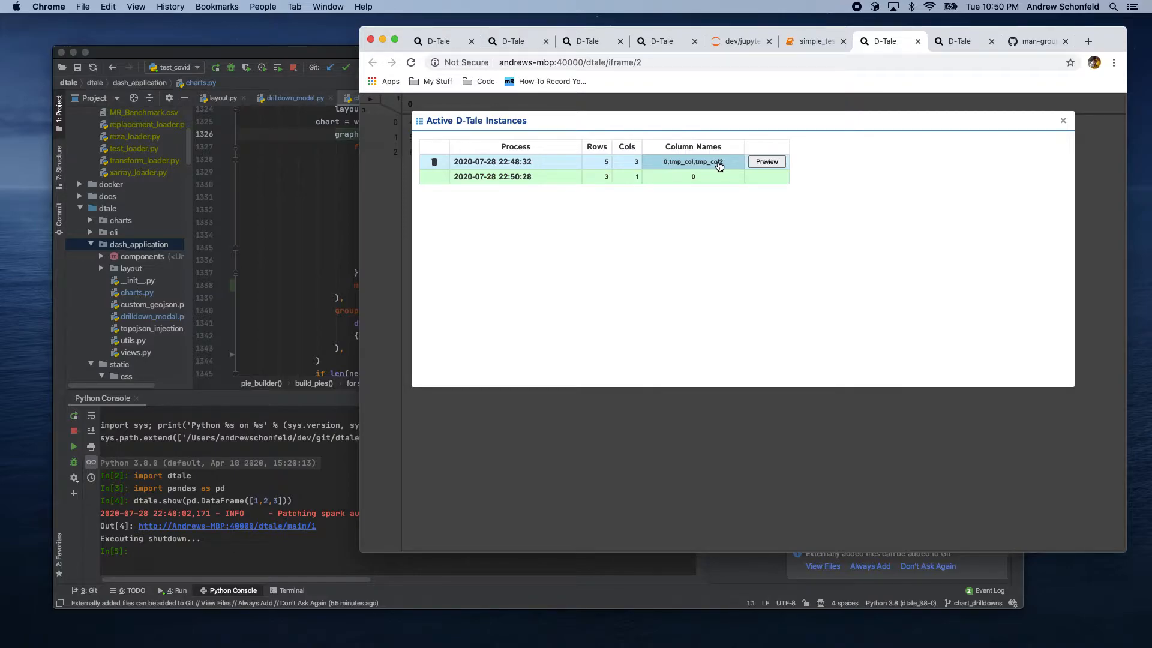
pyautogui.click(763, 161)
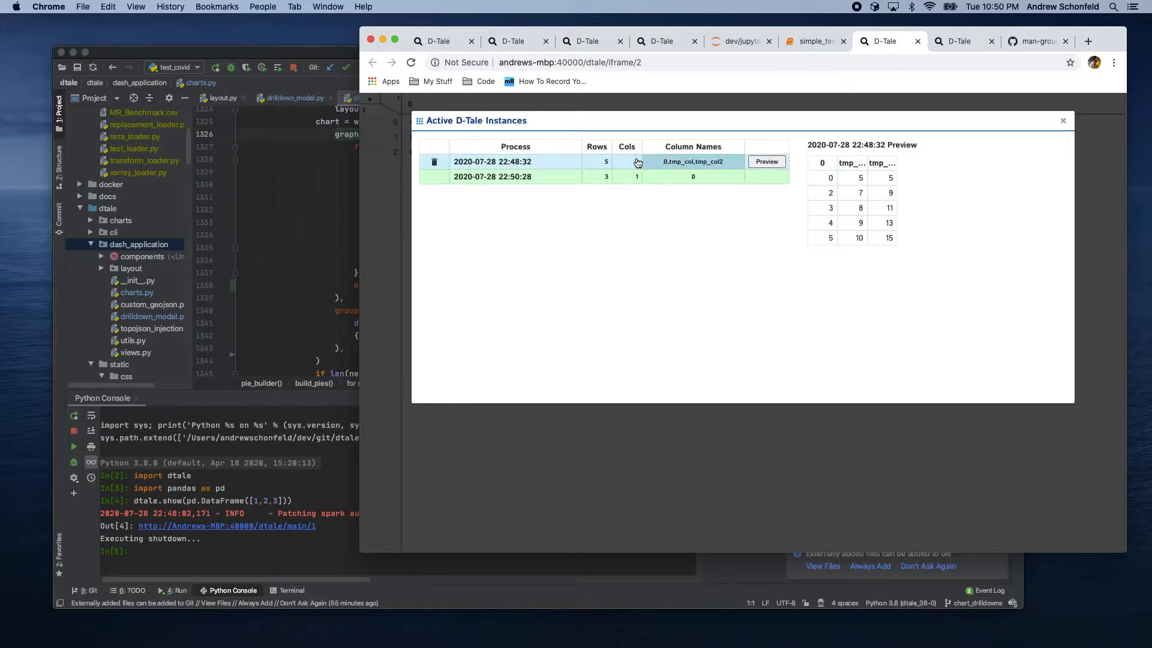
pyautogui.click(511, 162)
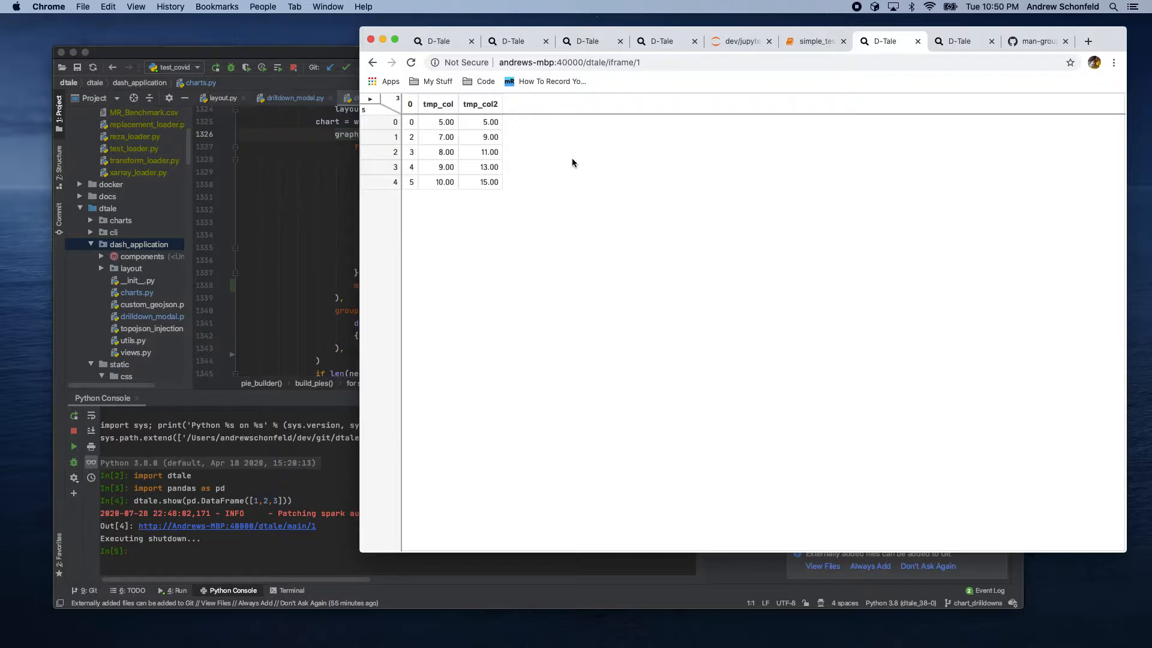
# Step: Switch back to the second D-Tale instance from the instances list
pyautogui.click(371, 99)
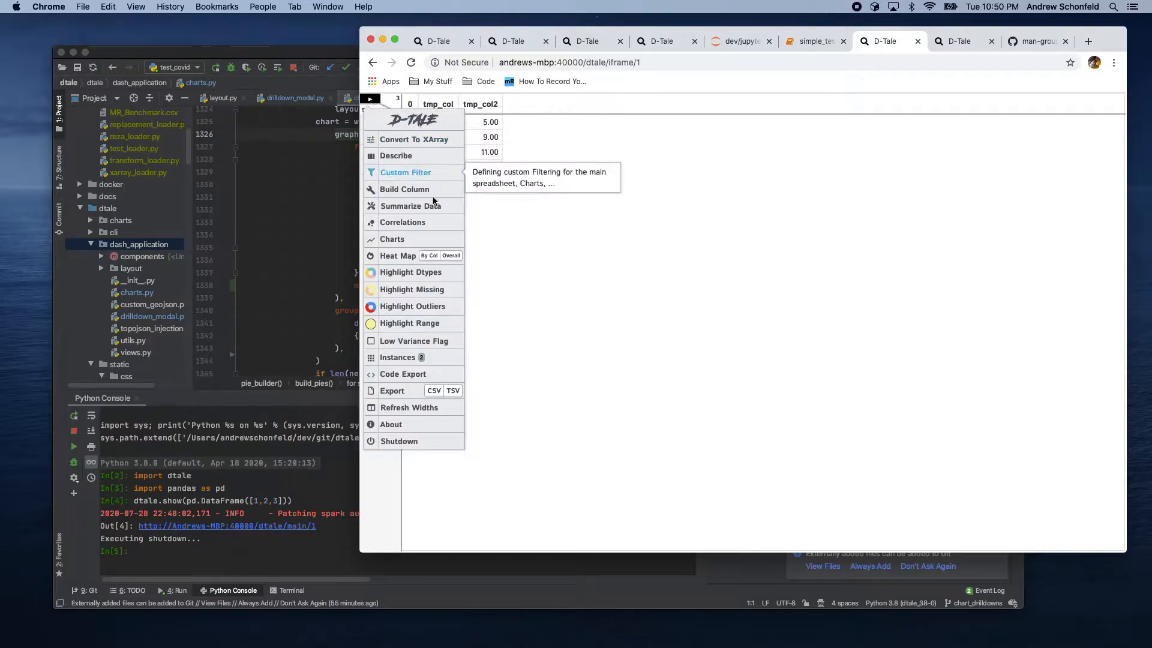
pyautogui.click(397, 357)
pyautogui.click(499, 178)
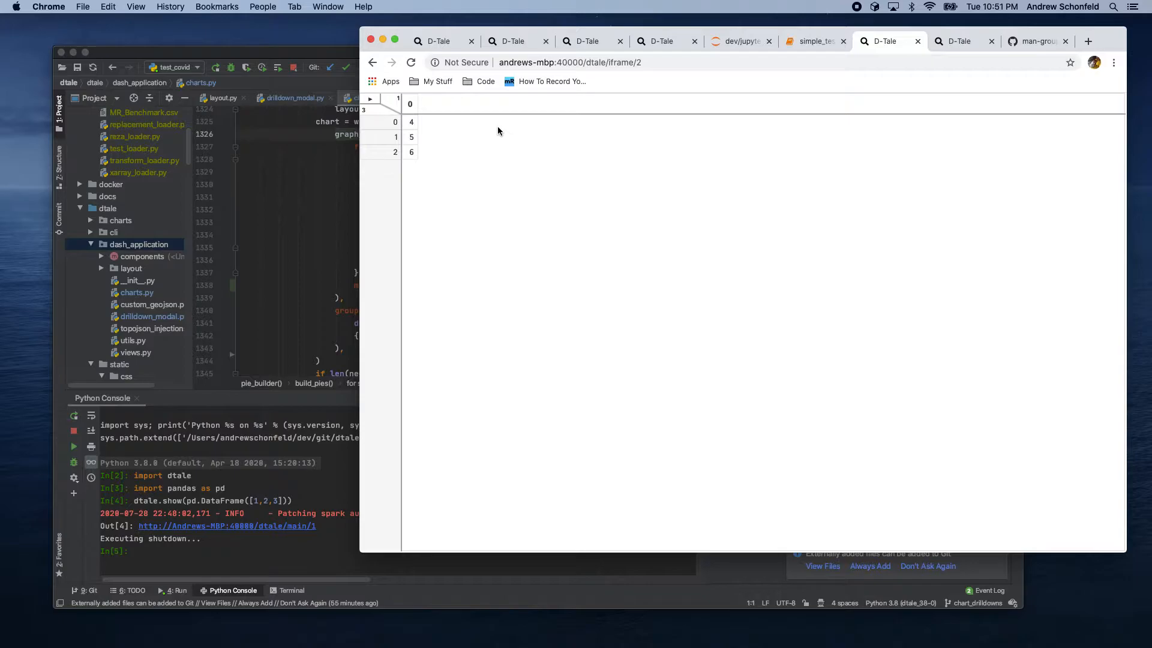
# Step: In the second instance's tab, build a numeric column summing column 0 and the value 5
pyautogui.click(954, 42)
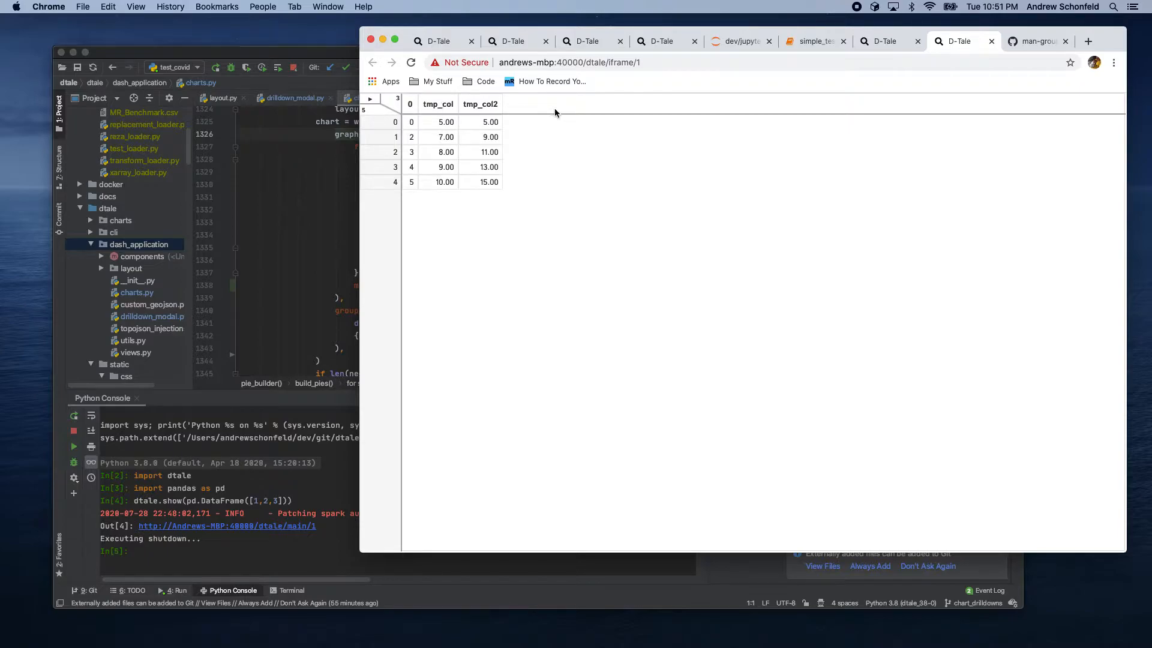
pyautogui.click(882, 42)
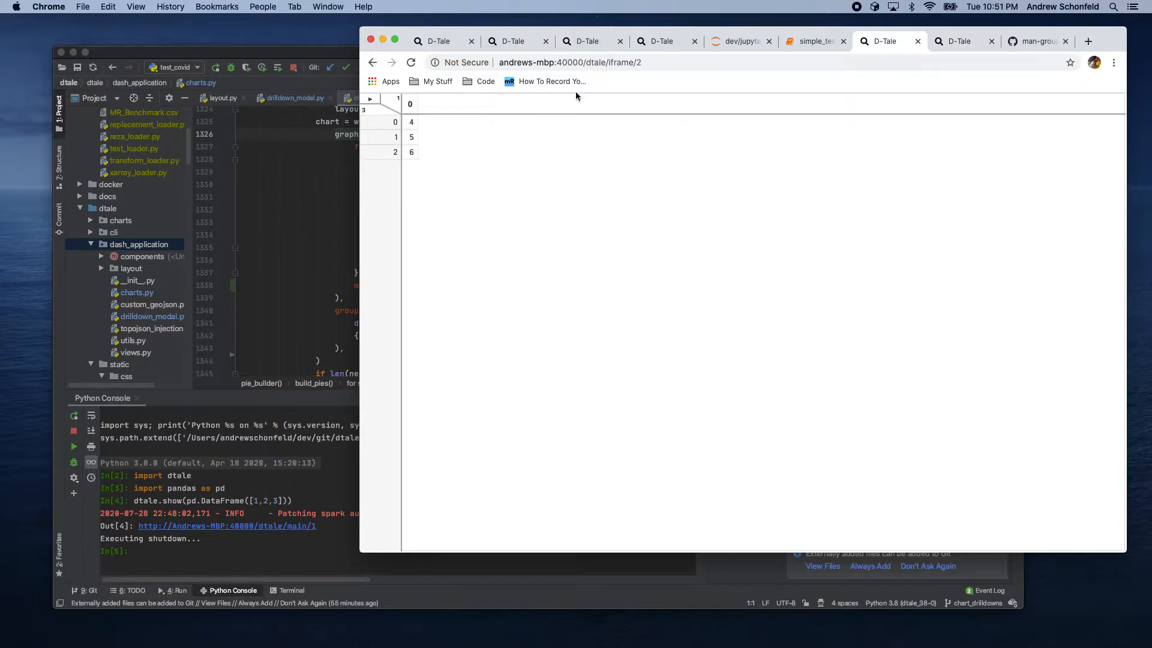
pyautogui.click(370, 99)
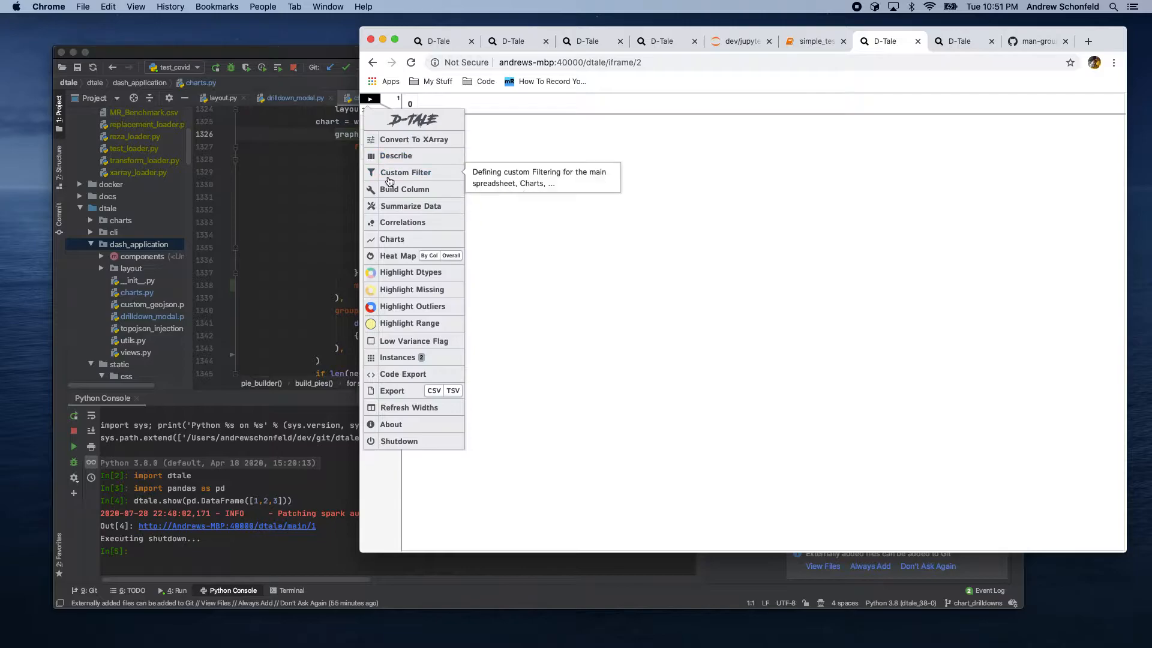
pyautogui.click(394, 196)
pyautogui.write('tmp_col')
pyautogui.click(651, 276)
pyautogui.click(664, 287)
pyautogui.click(614, 301)
pyautogui.click(658, 299)
pyautogui.write('5')
pyautogui.click(660, 244)
pyautogui.click(919, 336)
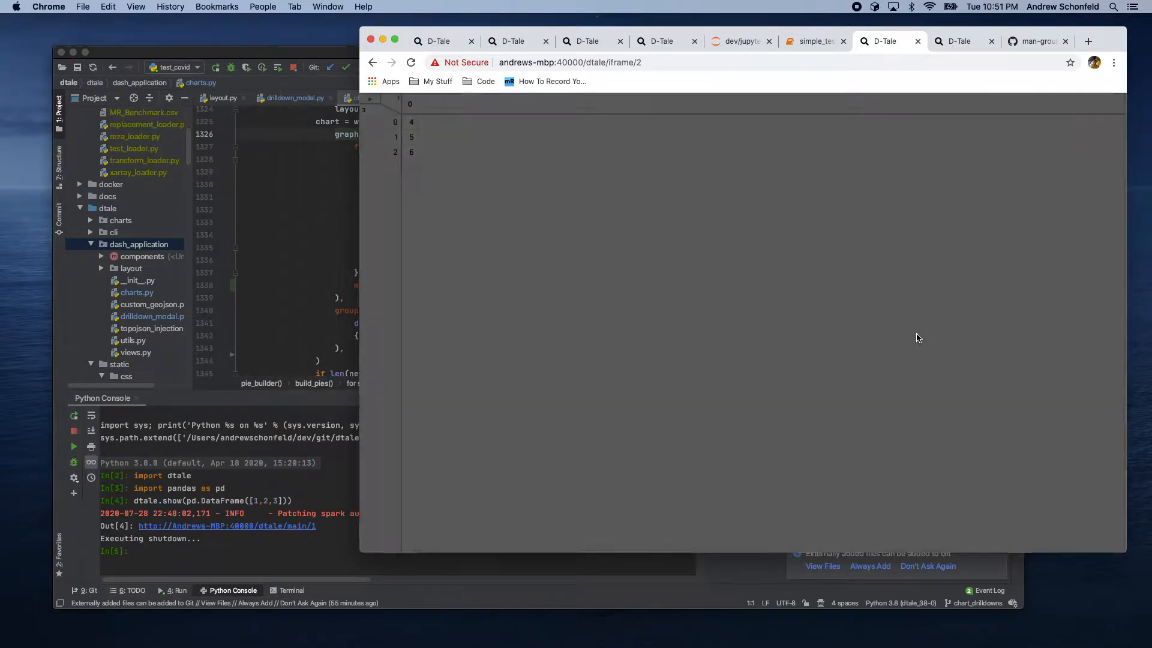
# Step: Return to the notebook and run the d2.data cell to display the second instance's data
pyautogui.click(797, 44)
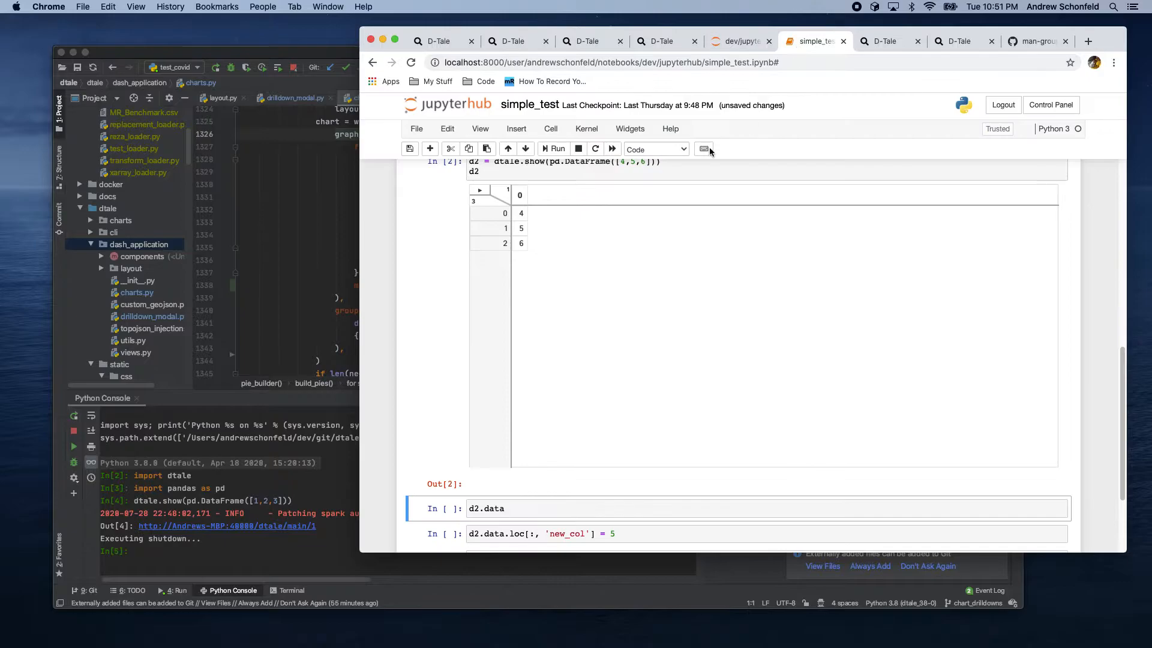
pyautogui.scroll(-3, 419, 254)
pyautogui.click(515, 383)
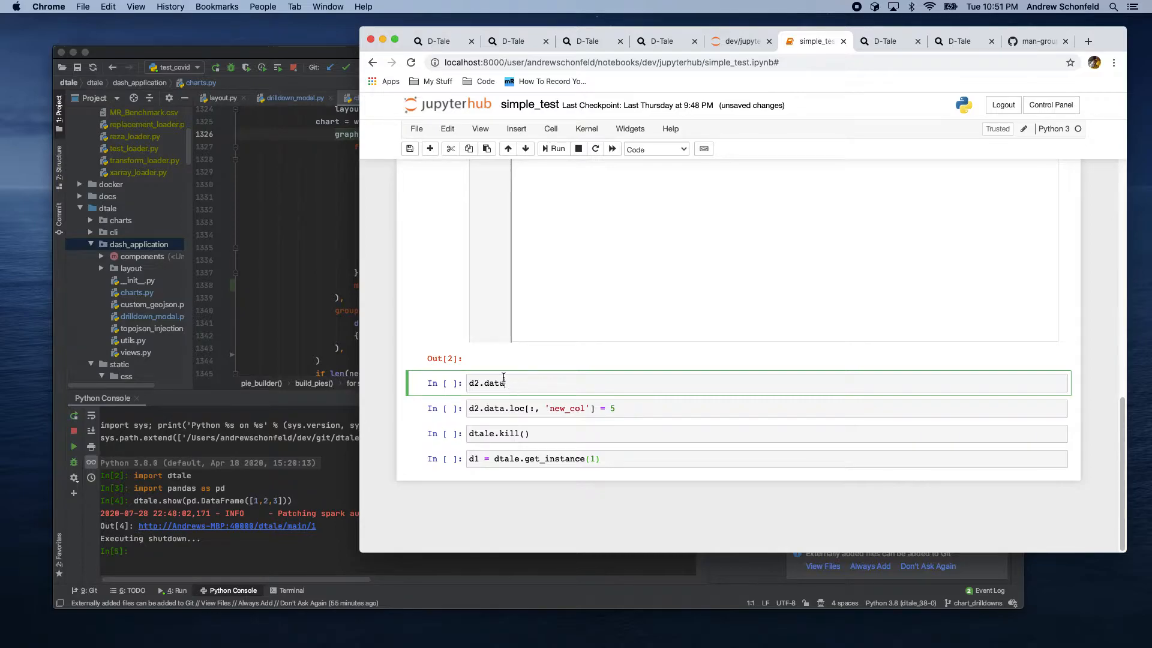
pyautogui.scroll(3, 444, 337)
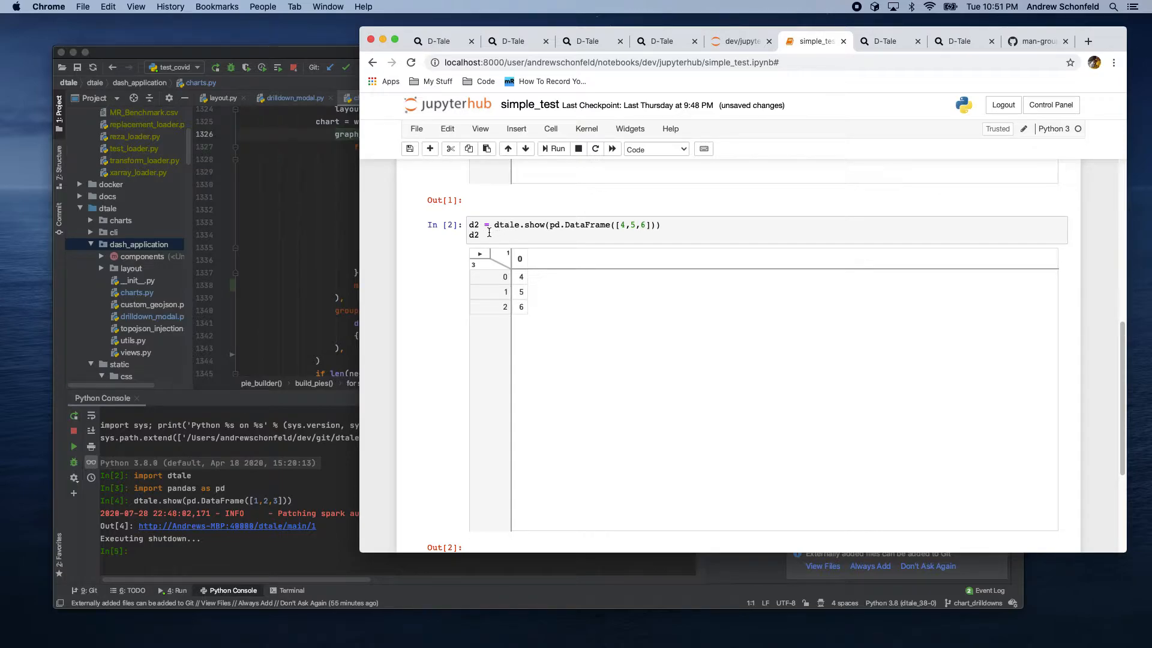
pyautogui.scroll(-3, 422, 297)
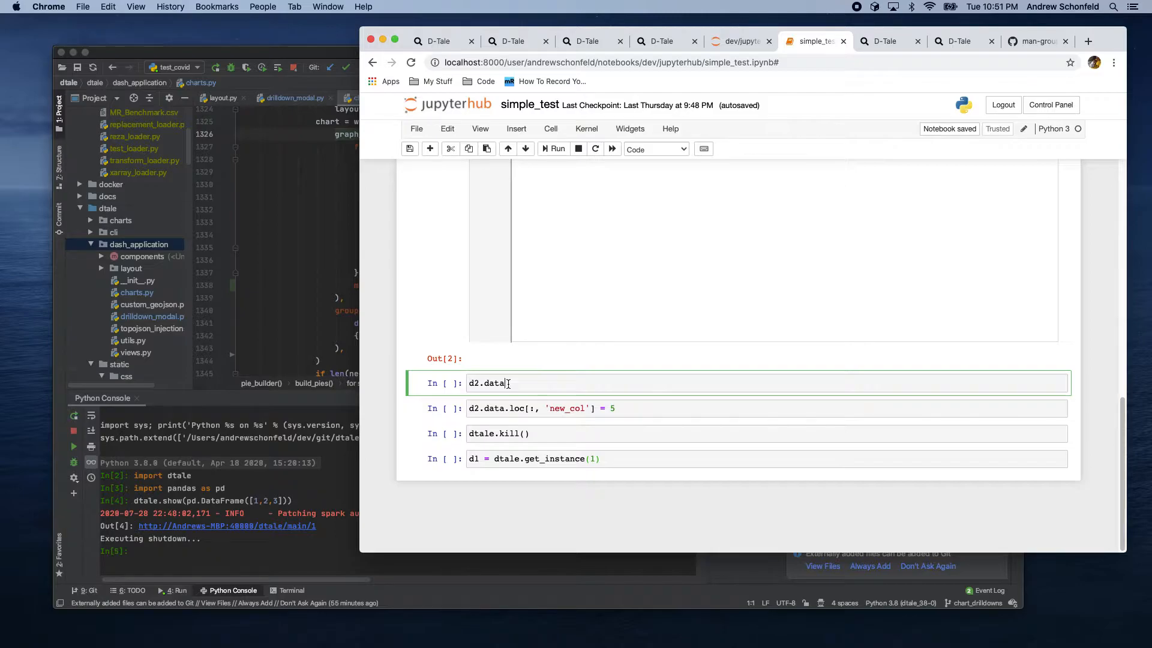
pyautogui.hotkey('shift', 'Return')
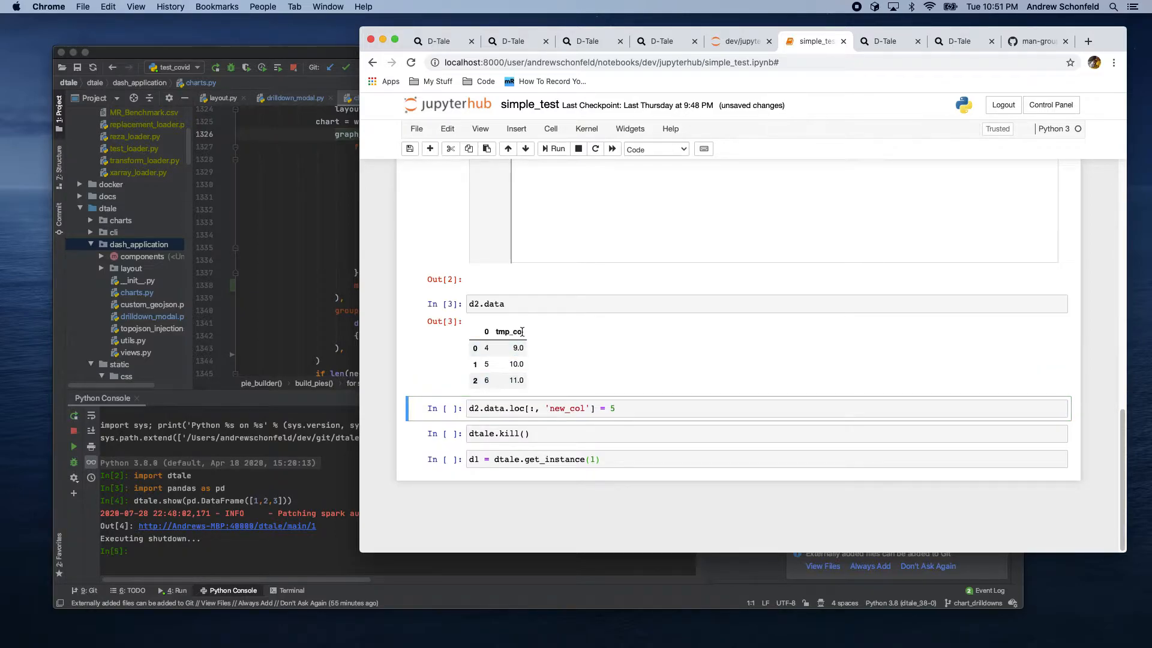
# Step: Run the cell adding a 'new_col' column with value 5 to the second instance's data
pyautogui.scroll(5, 462, 272)
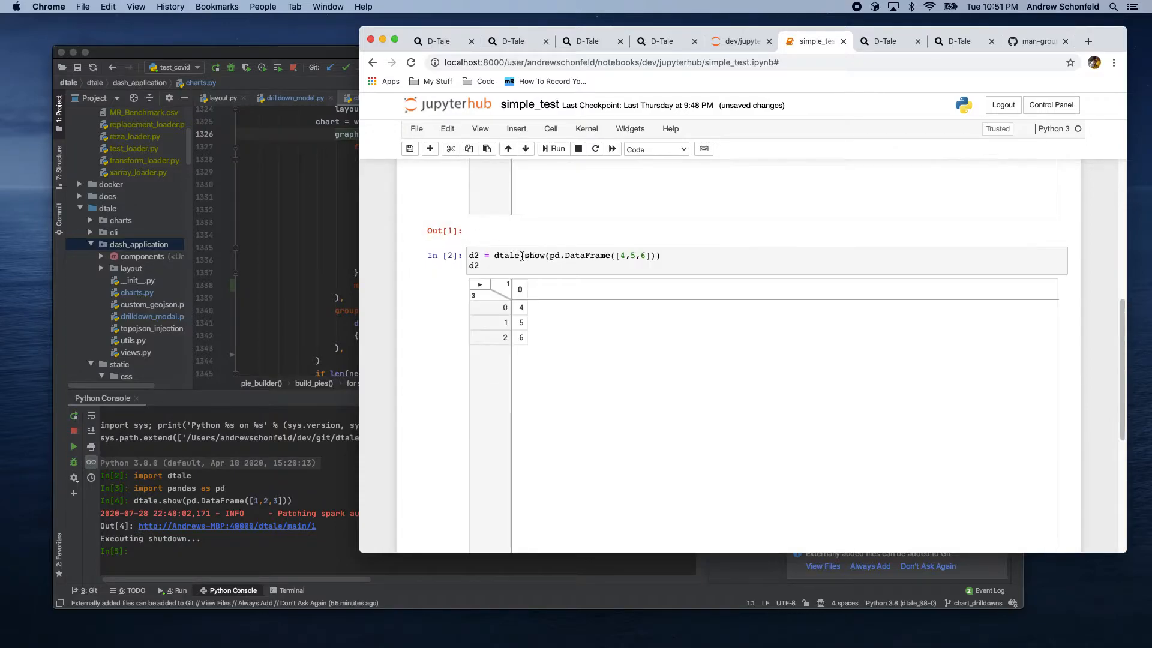
pyautogui.scroll(-5, 445, 294)
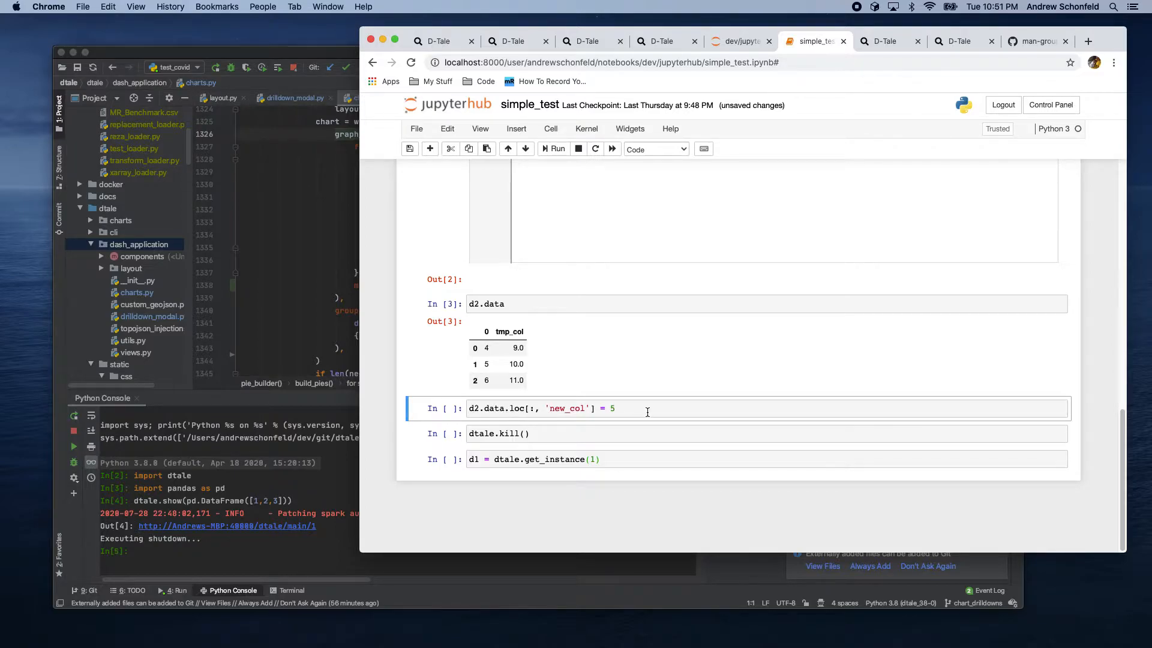
pyautogui.hotkey('shift', 'Return')
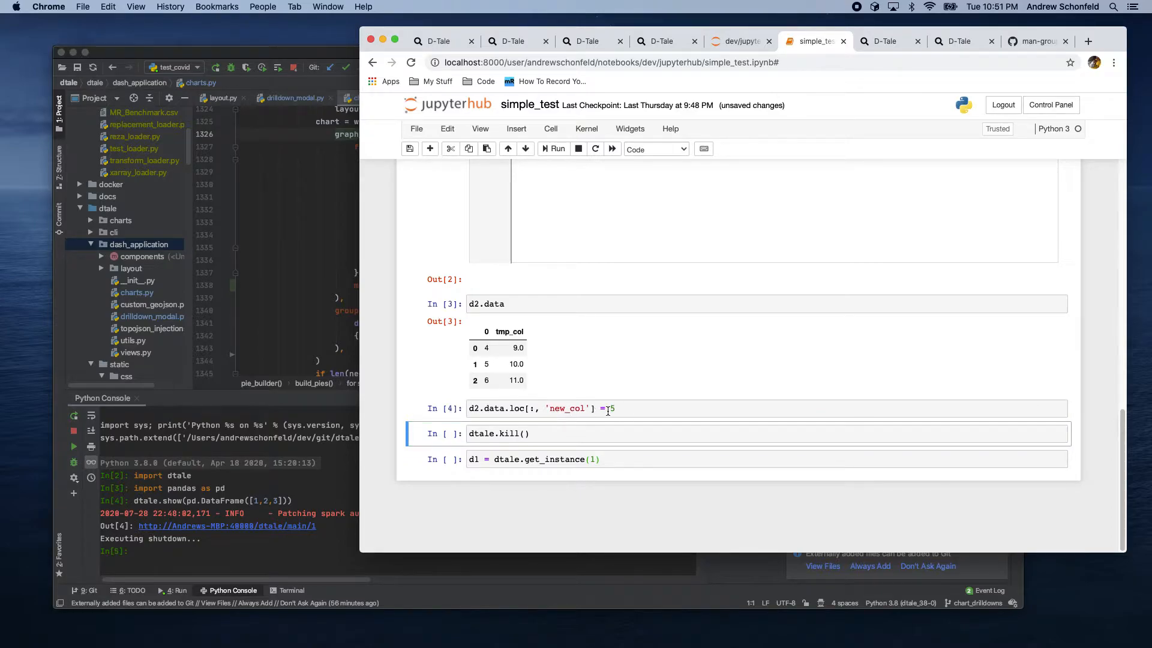
# Step: Reload the second instance's grid tab to view its updated columns
pyautogui.click(880, 42)
pyautogui.click(411, 62)
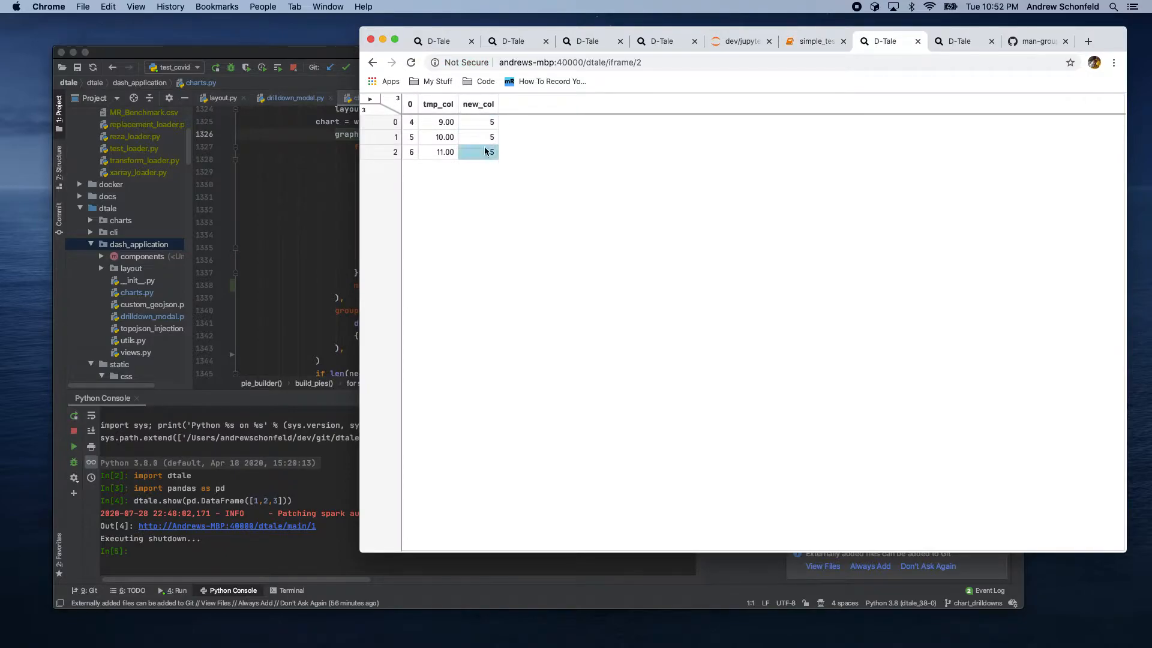
# Step: Compare the get_instance(1) notebook cell with the first instance's grid tab and its address
pyautogui.click(817, 41)
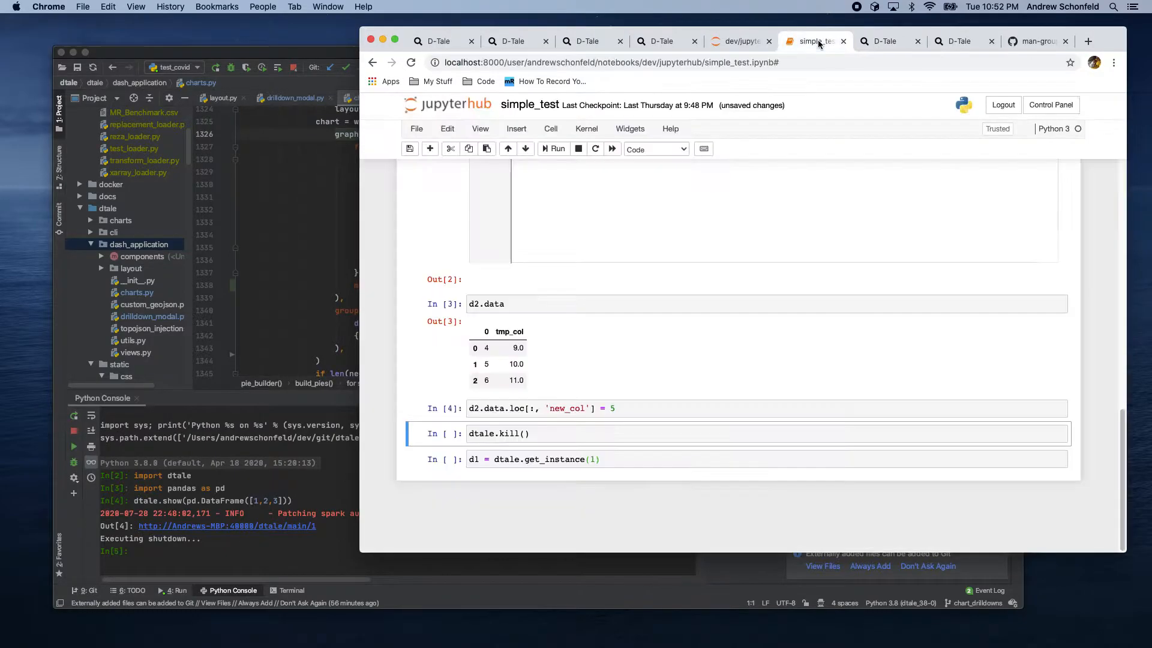
pyautogui.click(614, 460)
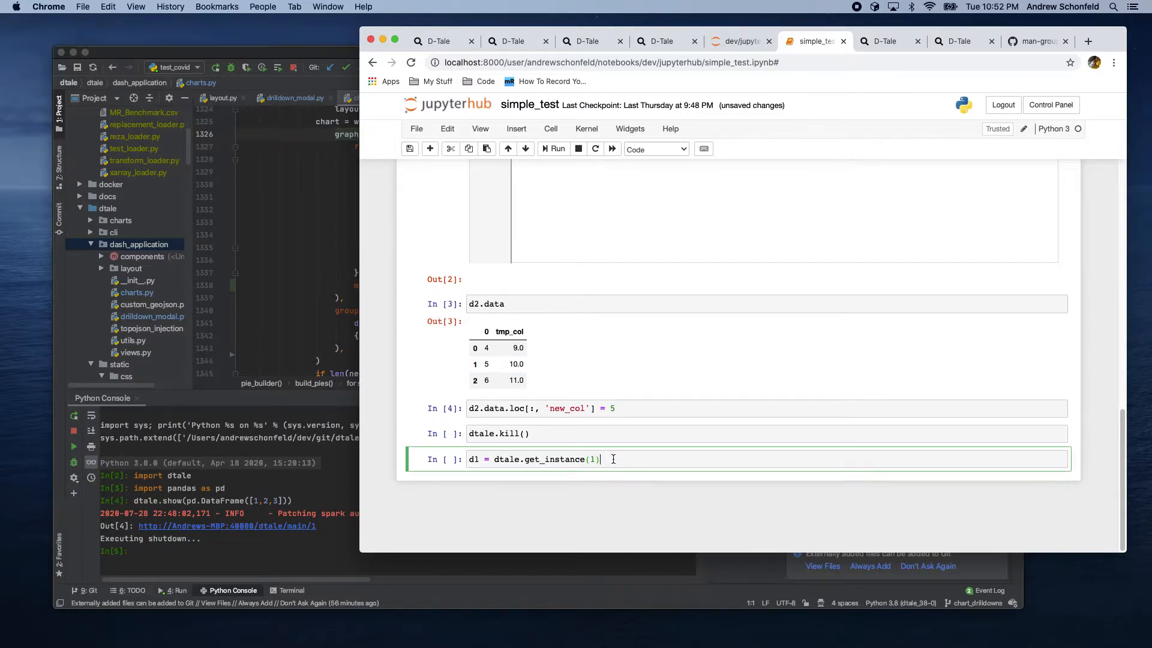
pyautogui.scroll(15, 427, 291)
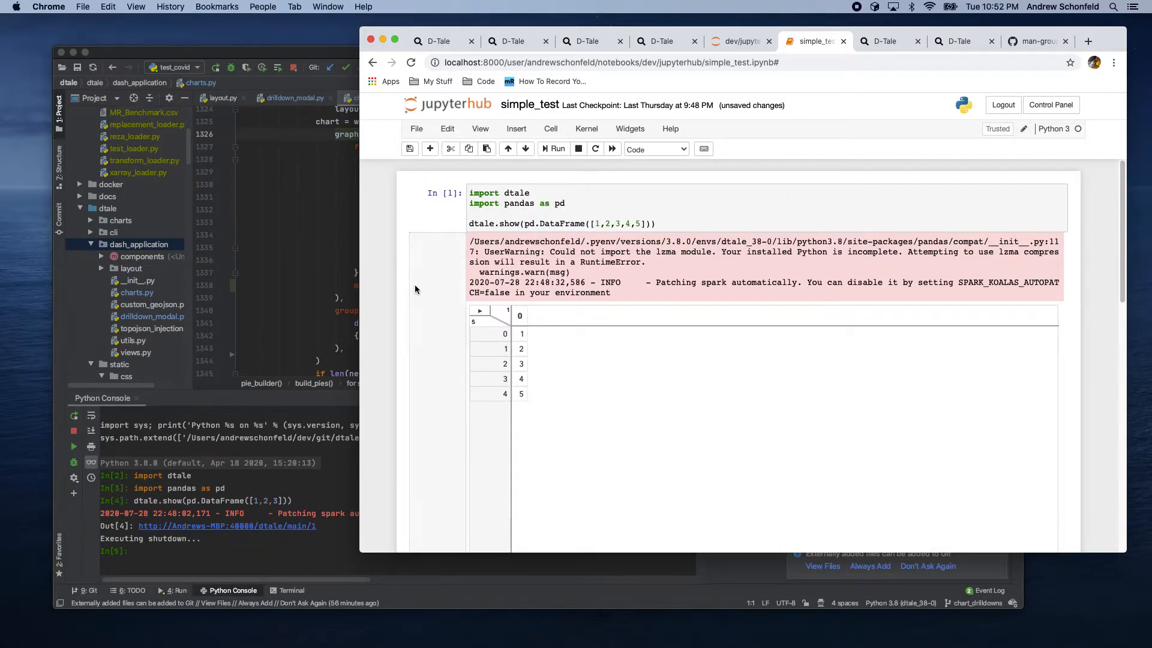
pyautogui.scroll(-5, 412, 294)
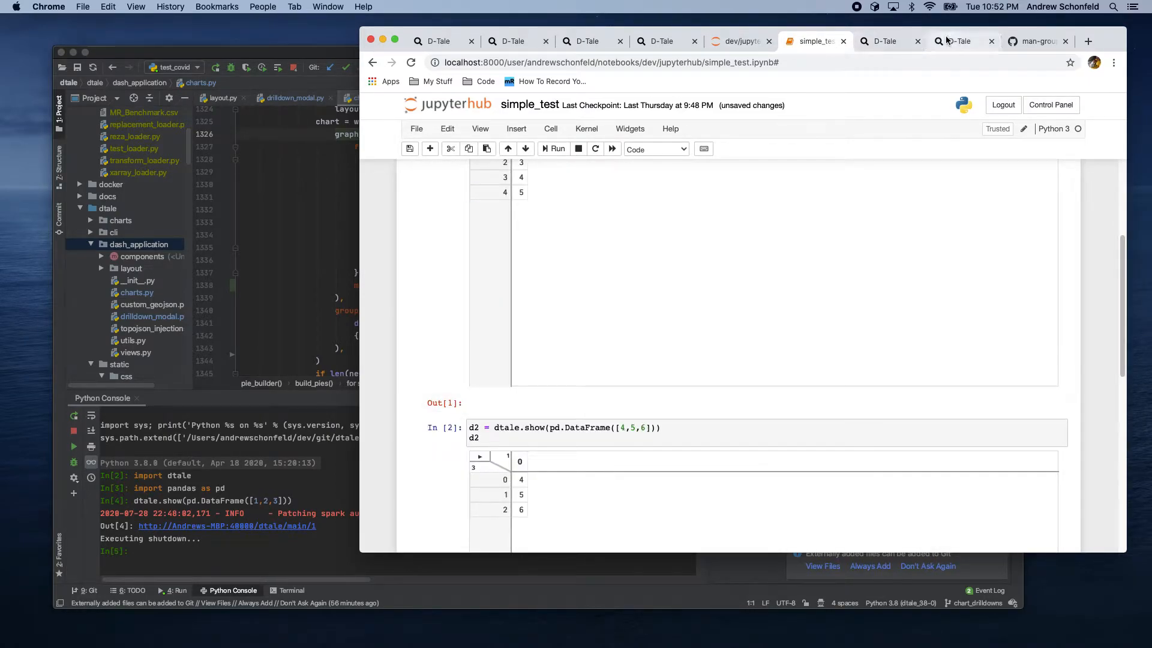
pyautogui.click(960, 40)
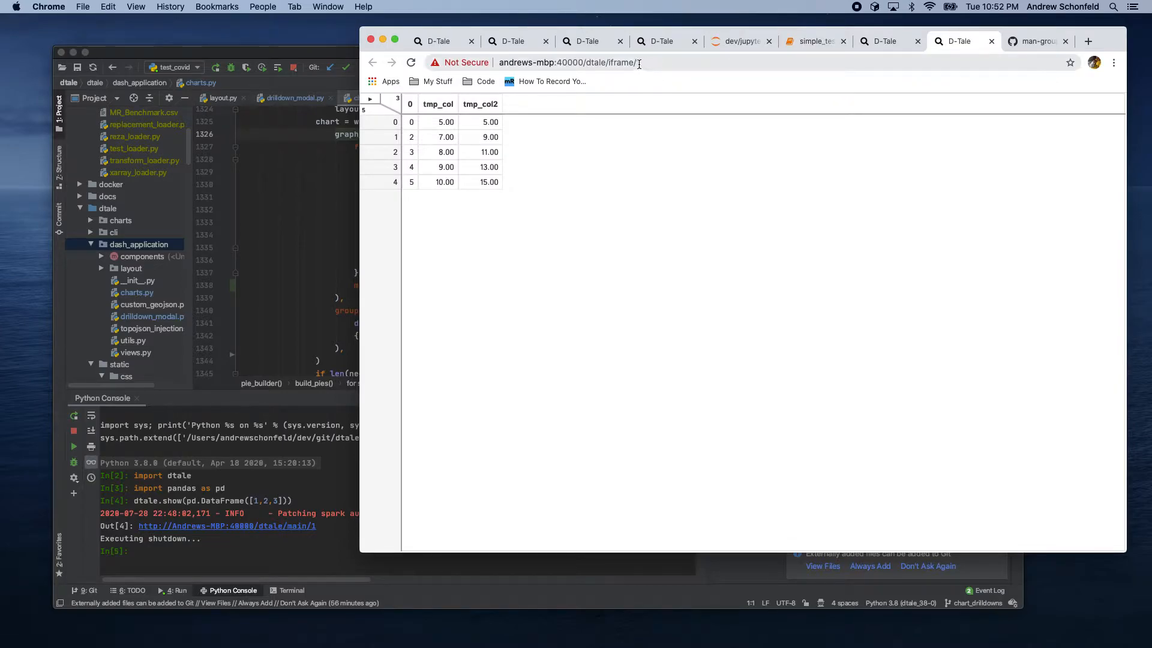
pyautogui.click(637, 63)
pyautogui.moveTo(637, 63); pyautogui.dragTo(652, 63)
pyautogui.click(651, 64)
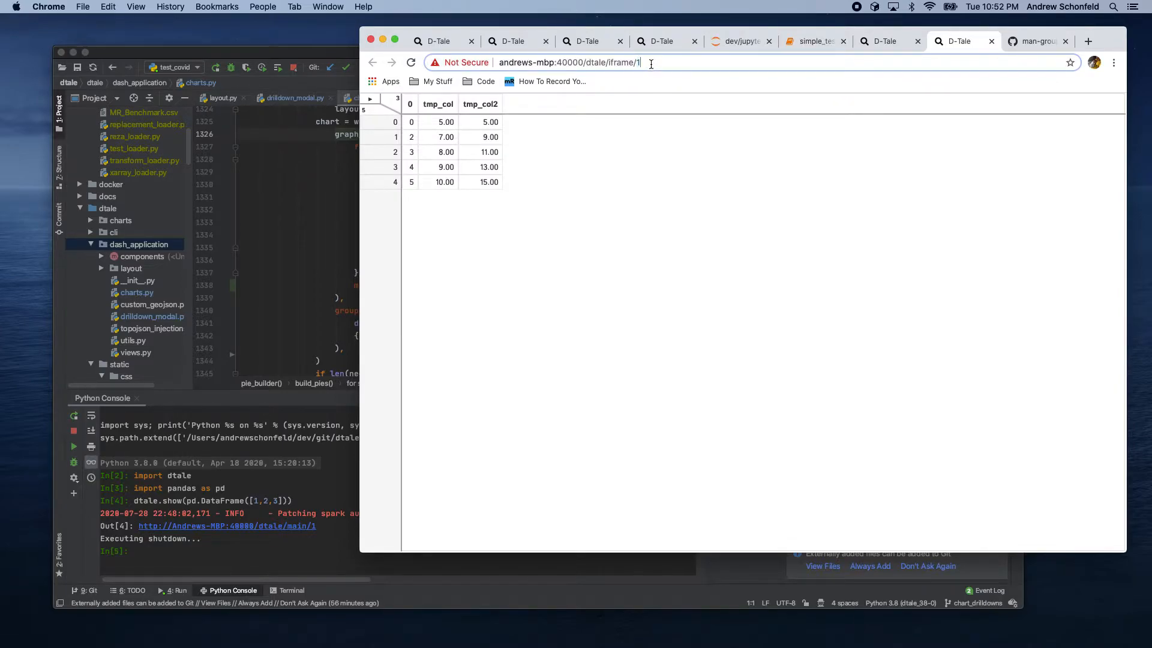
pyautogui.click(805, 43)
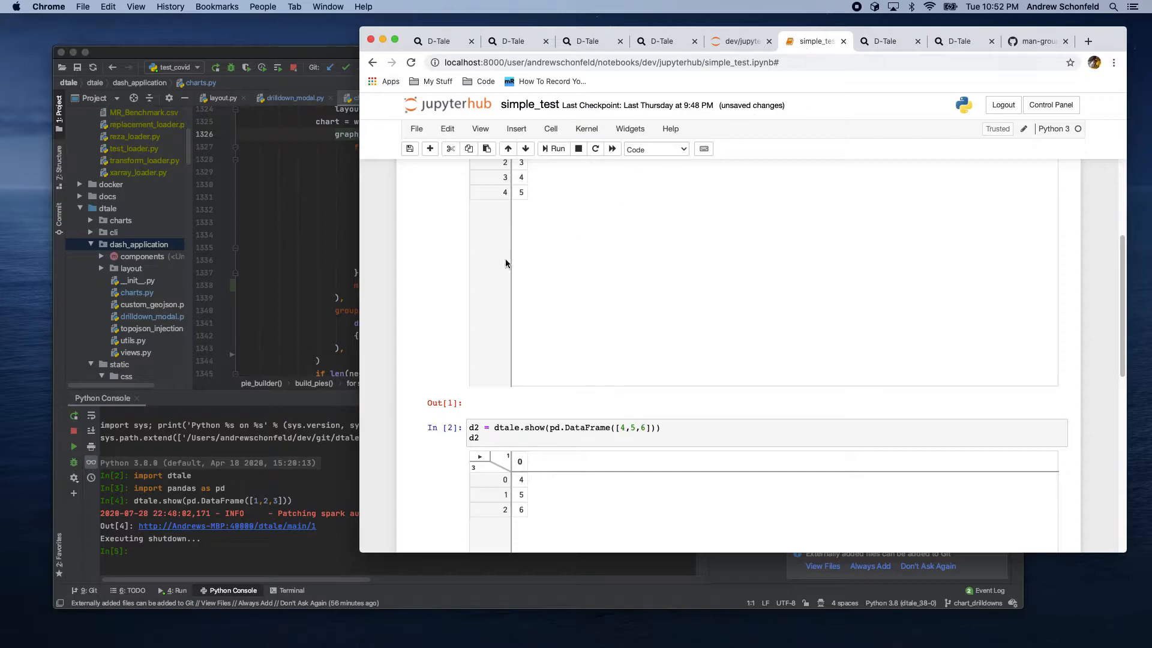
# Step: Add d1.data.head() to the get_instance(1) cell and run it
pyautogui.scroll(-5, 445, 271)
pyautogui.scroll(-1, 445, 277)
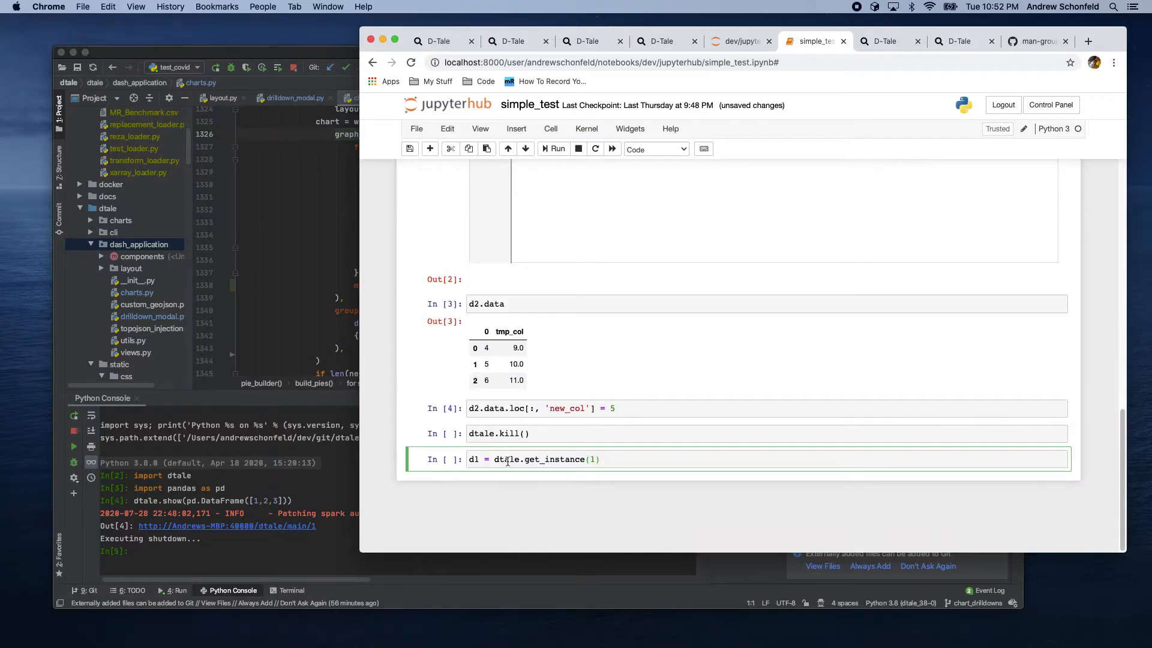
pyautogui.press('Return')
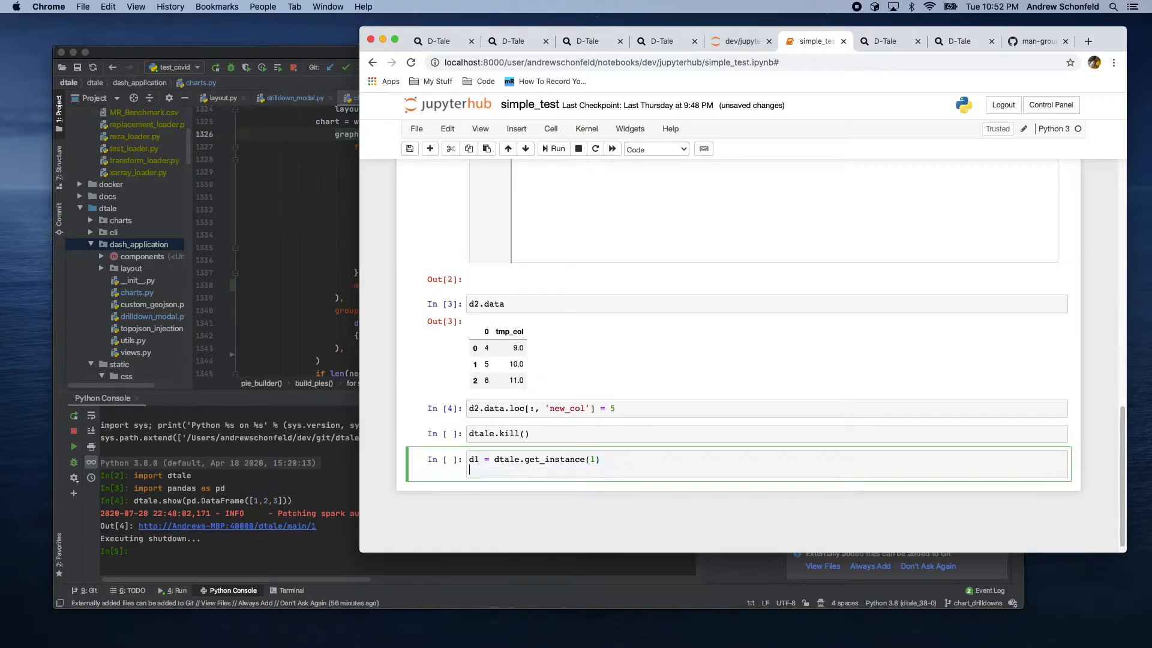
pyautogui.write('d1.data.head()')
pyautogui.hotkey('shift', 'Return')
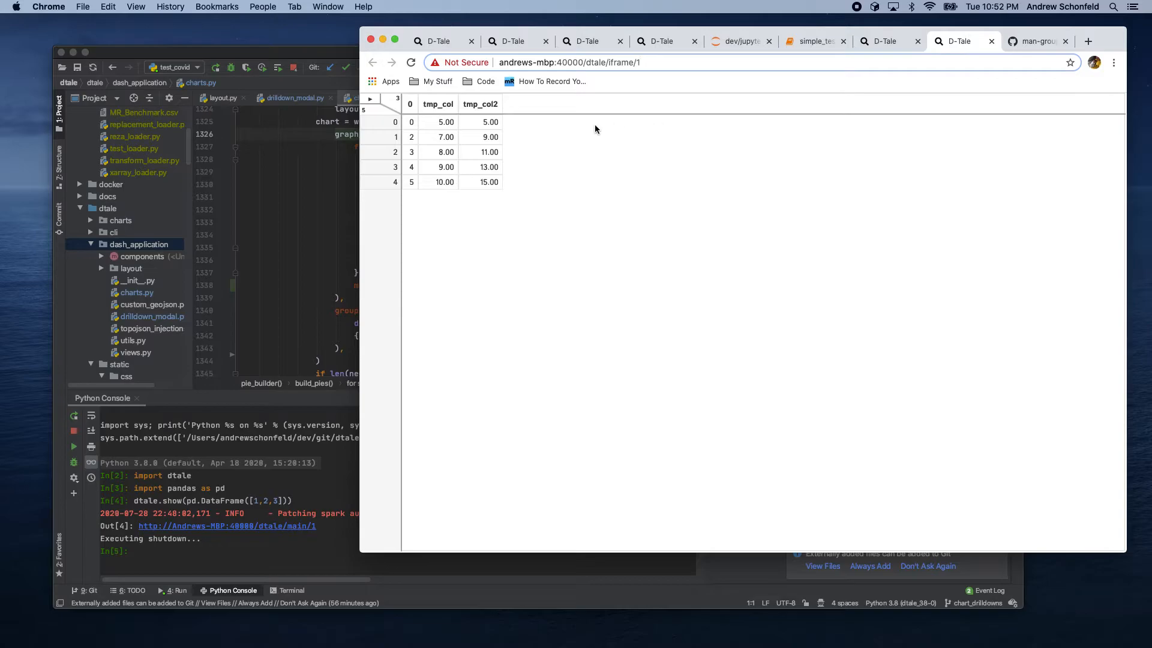
# Step: Try to shut down the instance by running the dtale.kill() cell
pyautogui.click(804, 43)
pyautogui.click(573, 289)
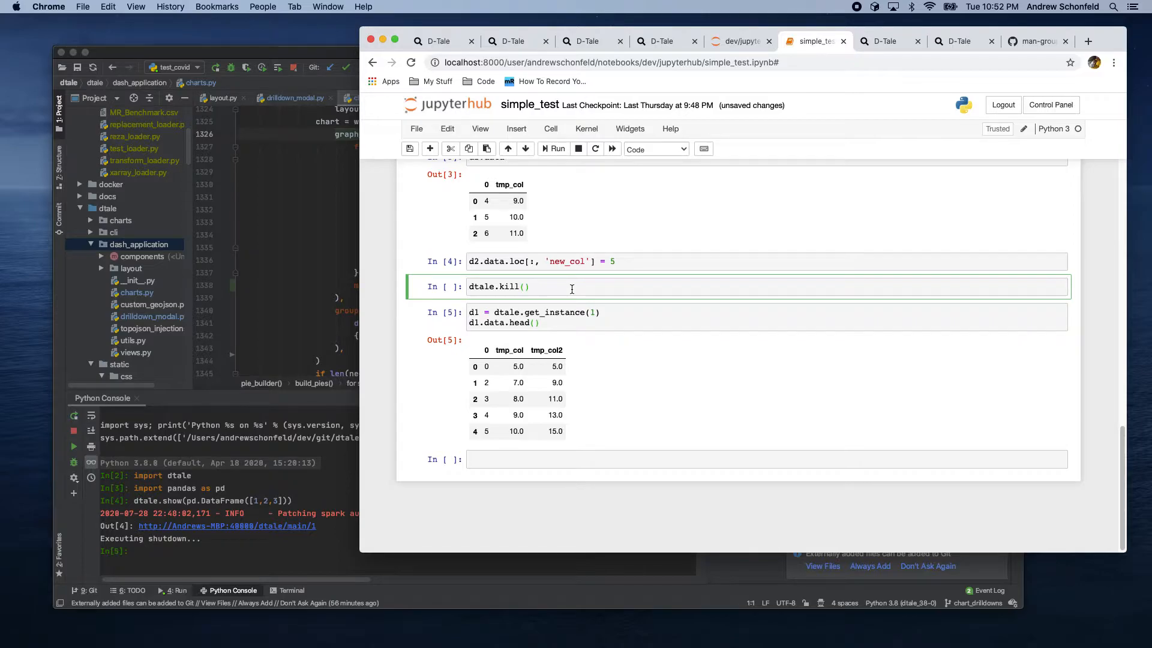
pyautogui.hotkey('shift', 'Return')
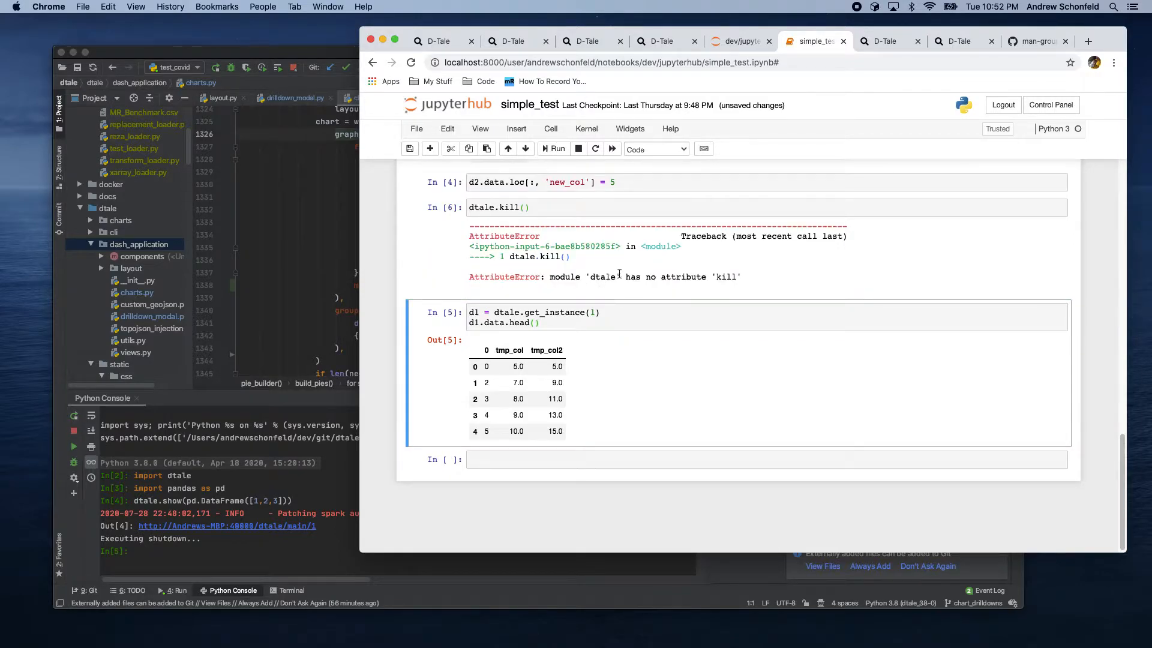
# Step: Change the cell to d2.kill() and run it to shut down the second instance
pyautogui.click(535, 208)
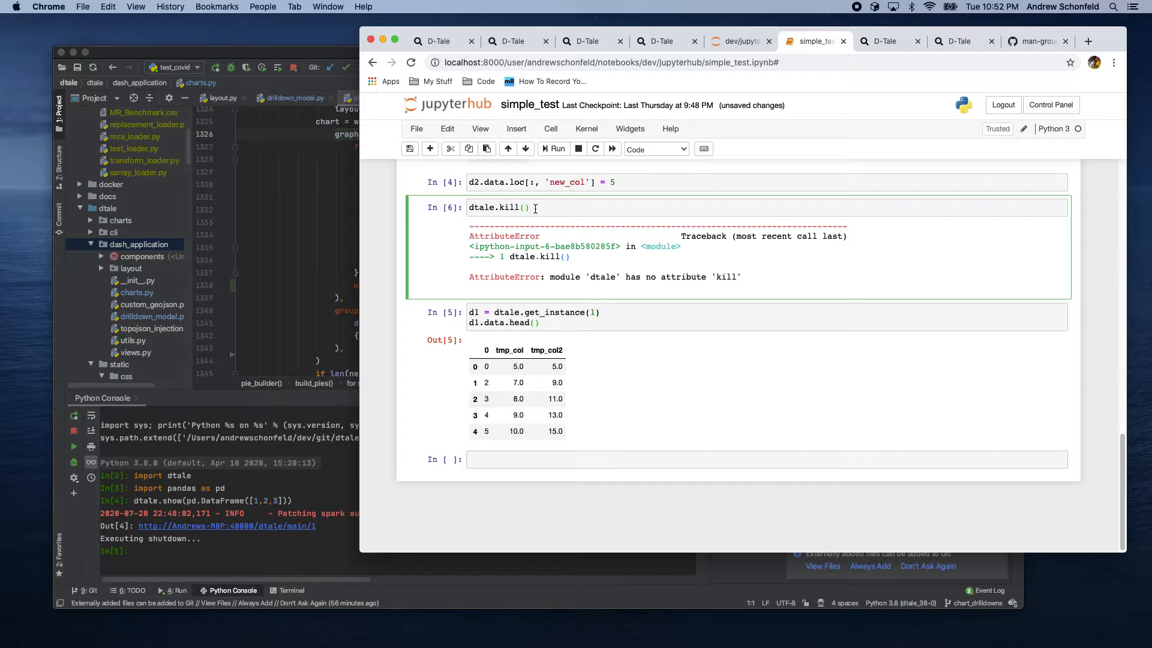
pyautogui.moveTo(501, 208); pyautogui.dragTo(554, 209)
pyautogui.press('BackSpace')
pyautogui.doubleClick(490, 206)
pyautogui.write('d2.kill')
pyautogui.hotkey('shift', 'Return')
# Step: Reload the second instance's grid tab, close it, and return to the notebook
pyautogui.hotkey('ctrl', 'Tab')
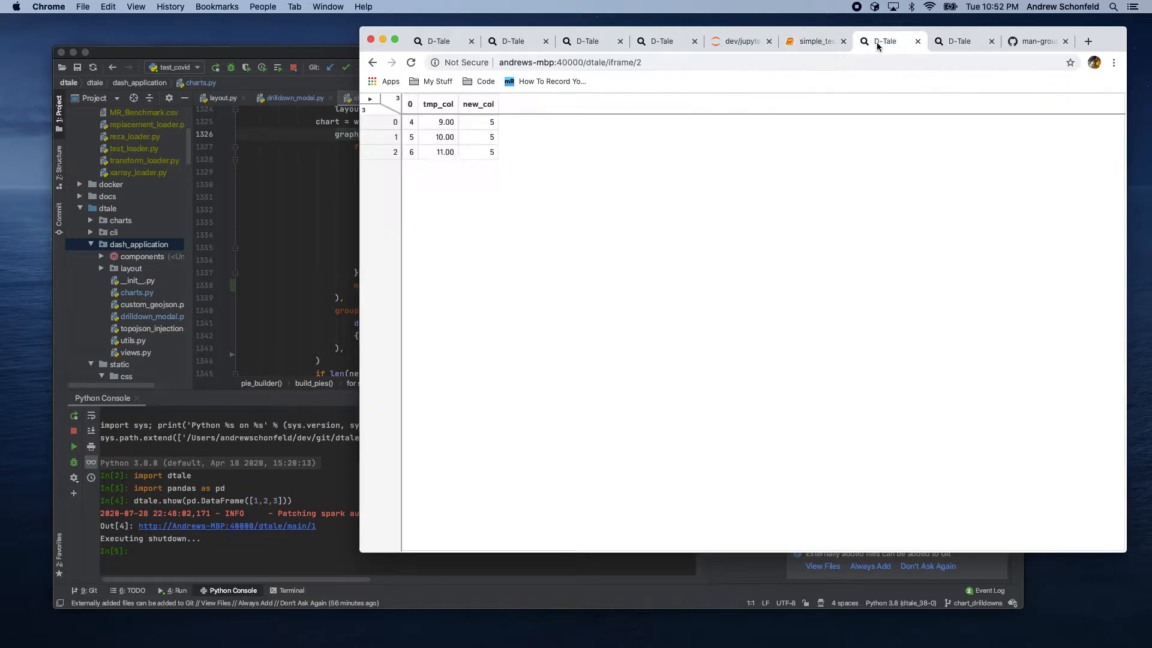
pyautogui.click(411, 62)
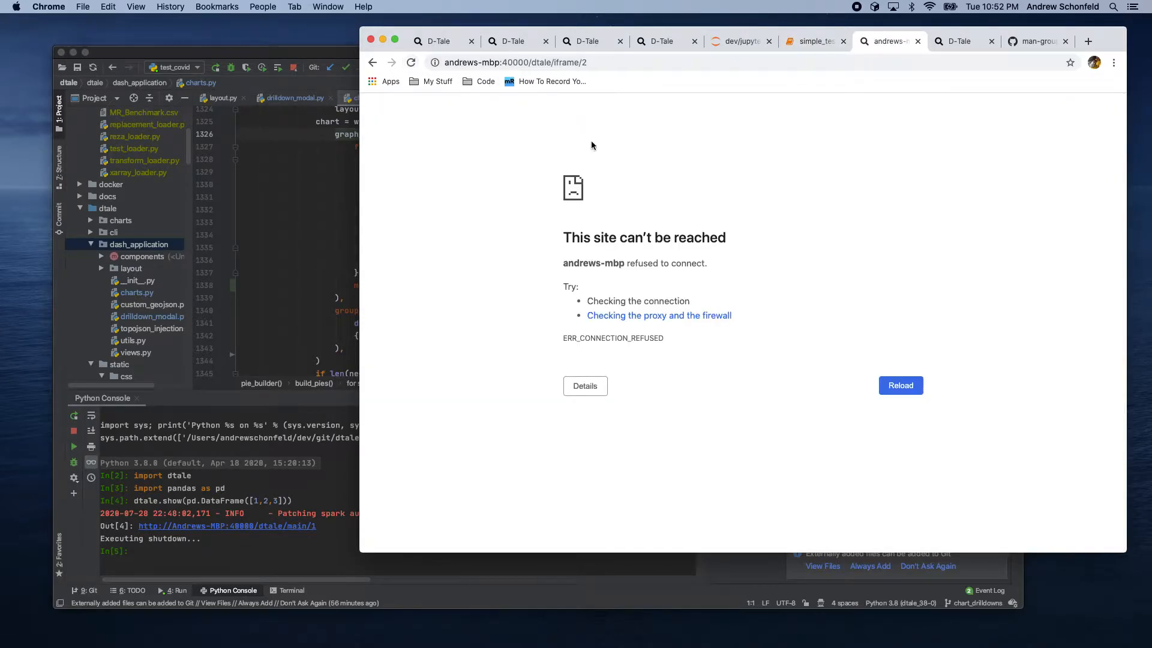
pyautogui.click(918, 41)
pyautogui.hotkey('ctrl', 'shift', 'Tab')
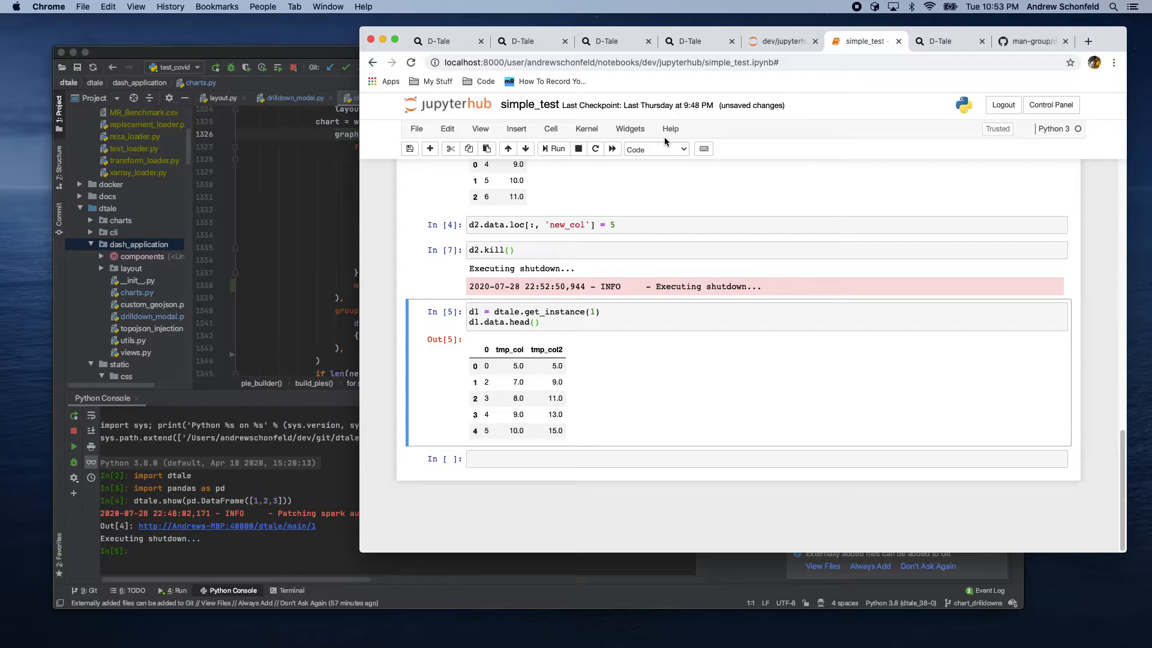
pyautogui.click(636, 229)
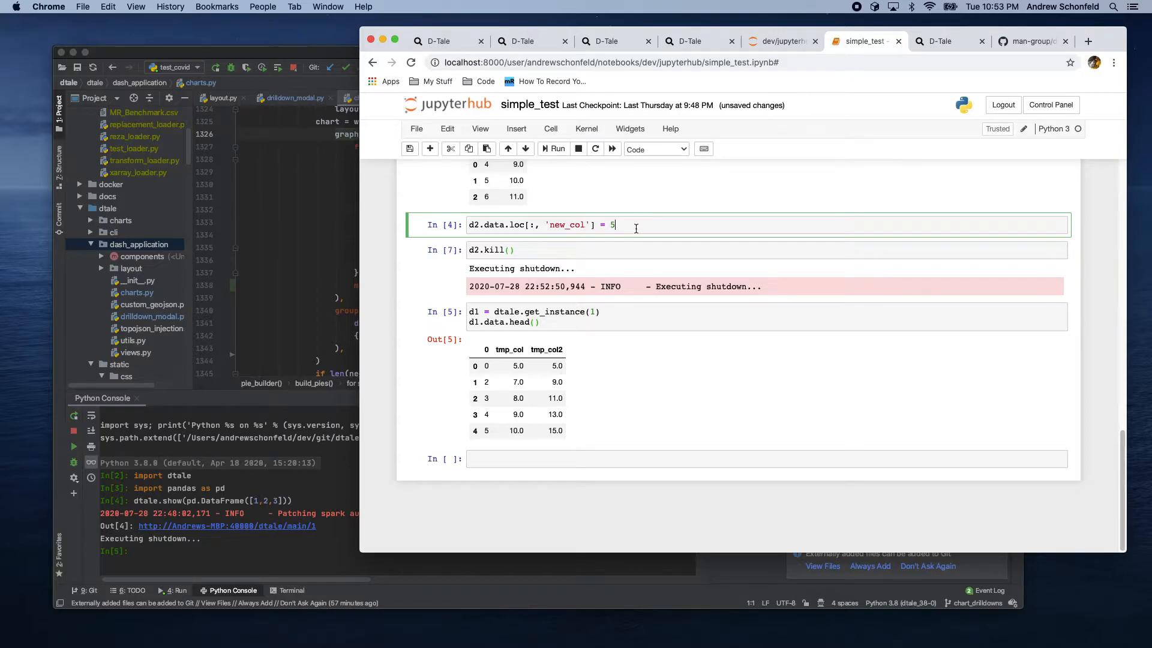
pyautogui.click(519, 453)
pyautogui.write('dt')
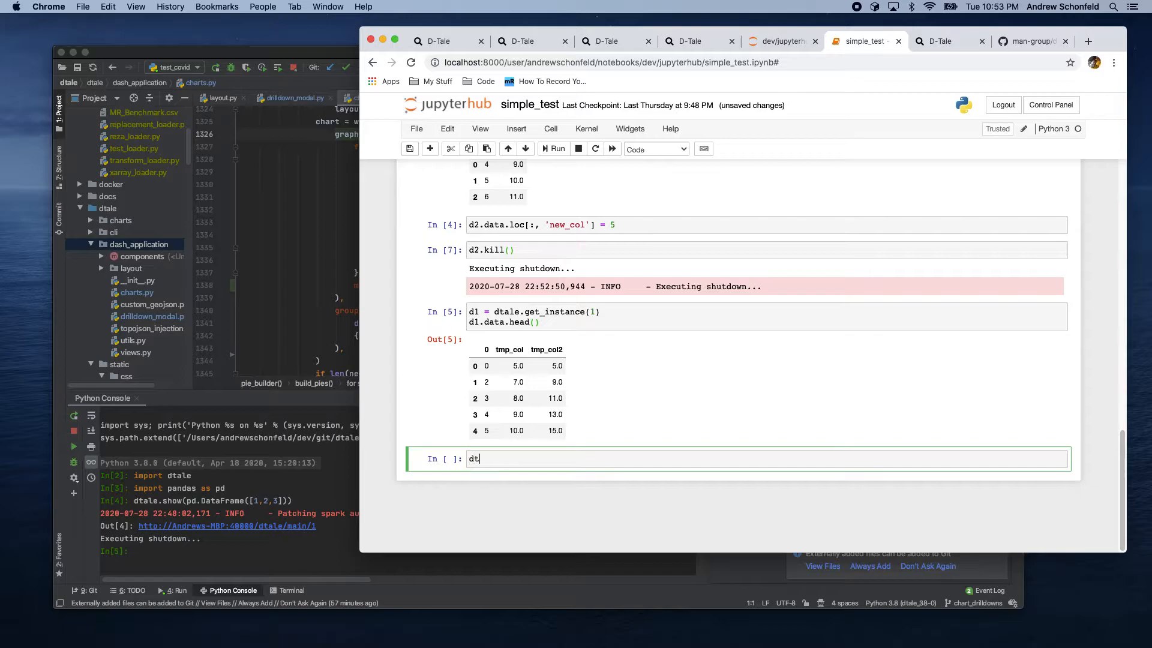
pyautogui.write('ale.show(df, reaper_on=False)')
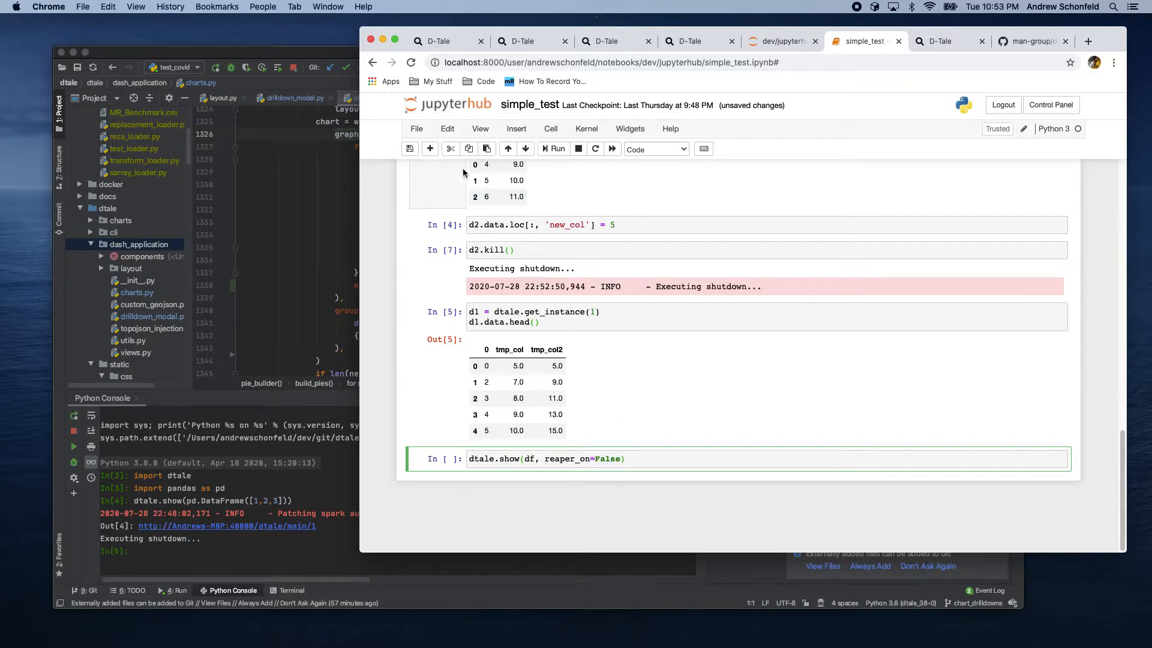
pyautogui.click(450, 149)
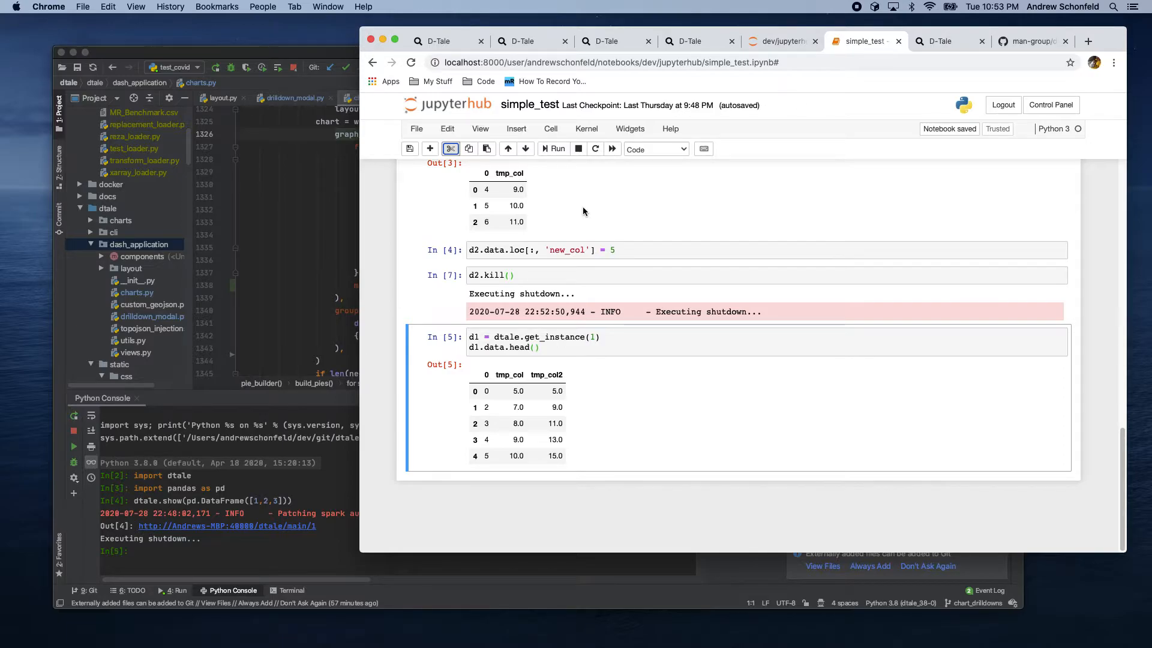
# Step: In the first D-Tale tab's grid, hide columns b and c, then unhide them
pyautogui.click(447, 41)
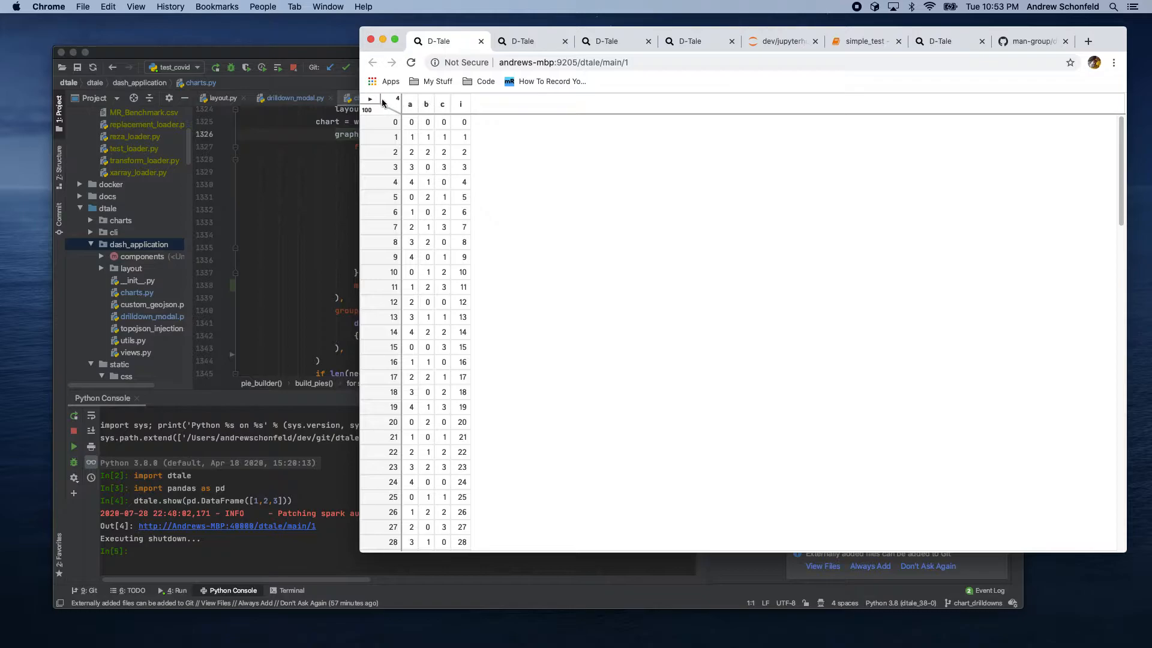
pyautogui.click(422, 100)
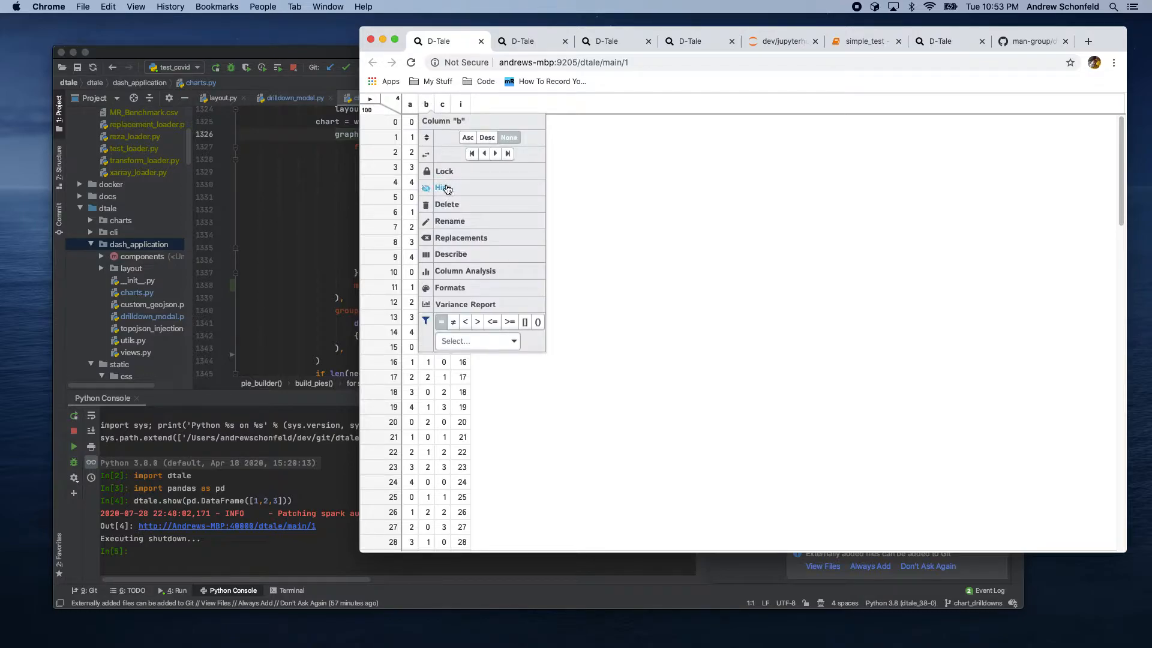
pyautogui.click(438, 187)
pyautogui.click(430, 115)
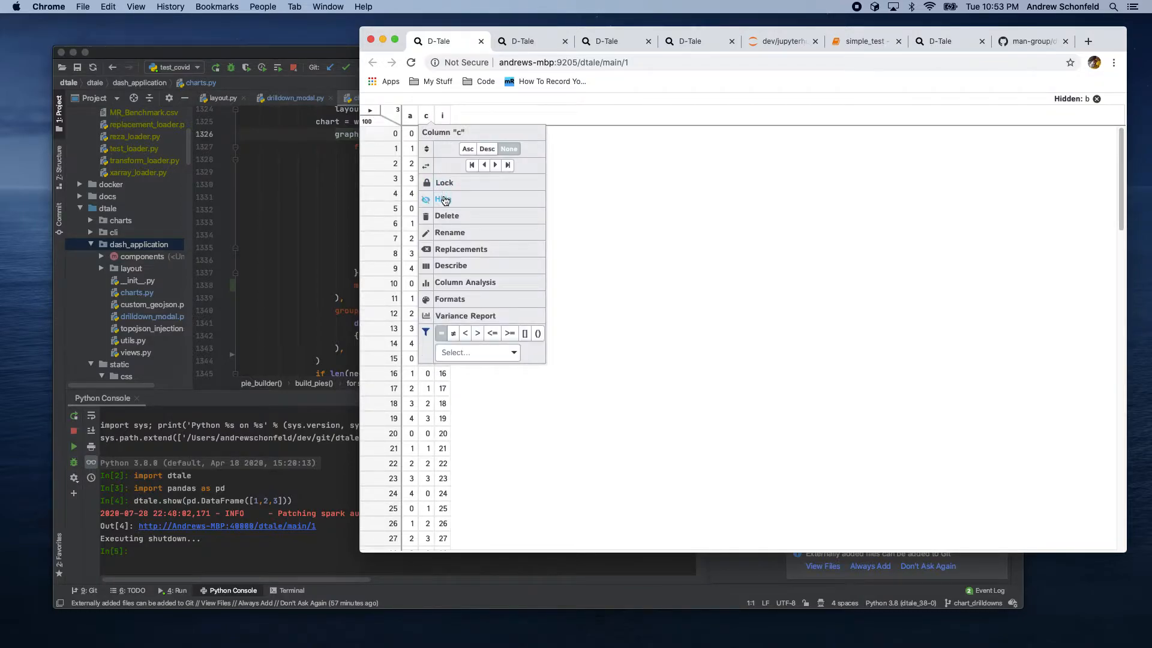
pyautogui.click(443, 198)
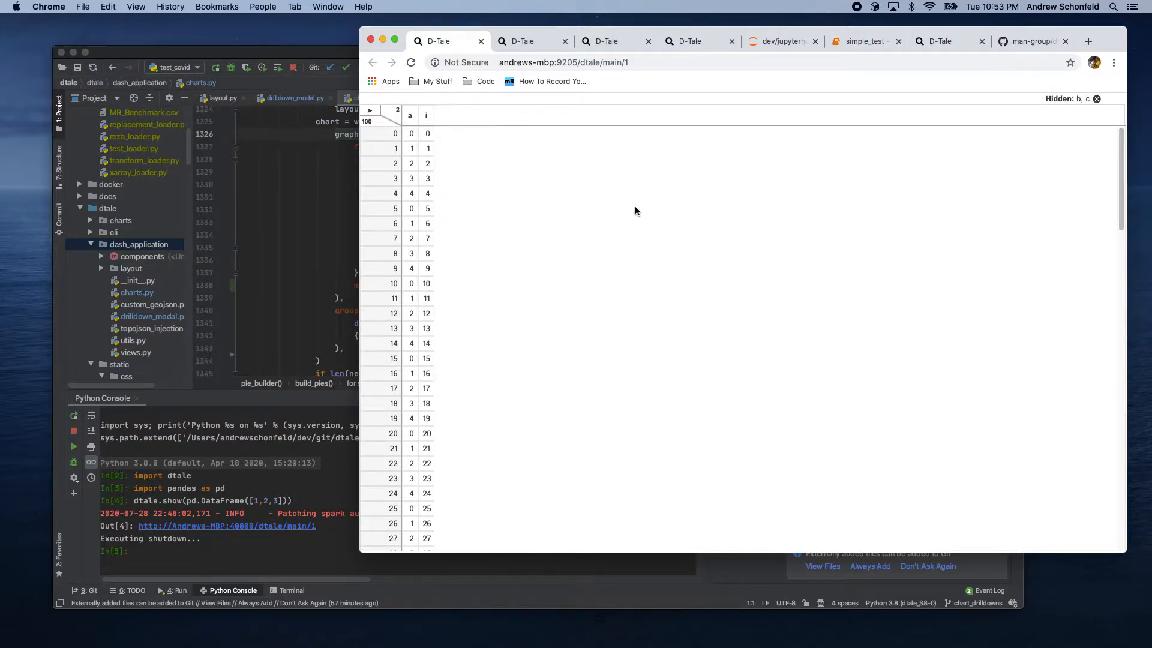
pyautogui.click(1097, 100)
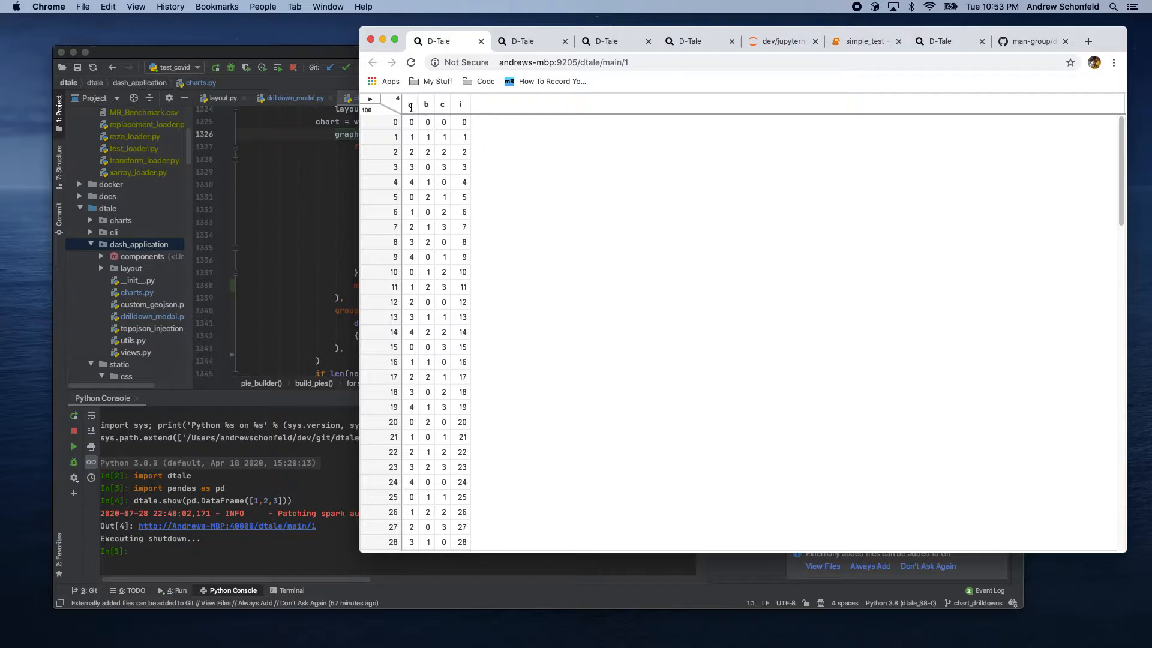
# Step: Open Build Column and name the new column tmp_transform
pyautogui.click(370, 98)
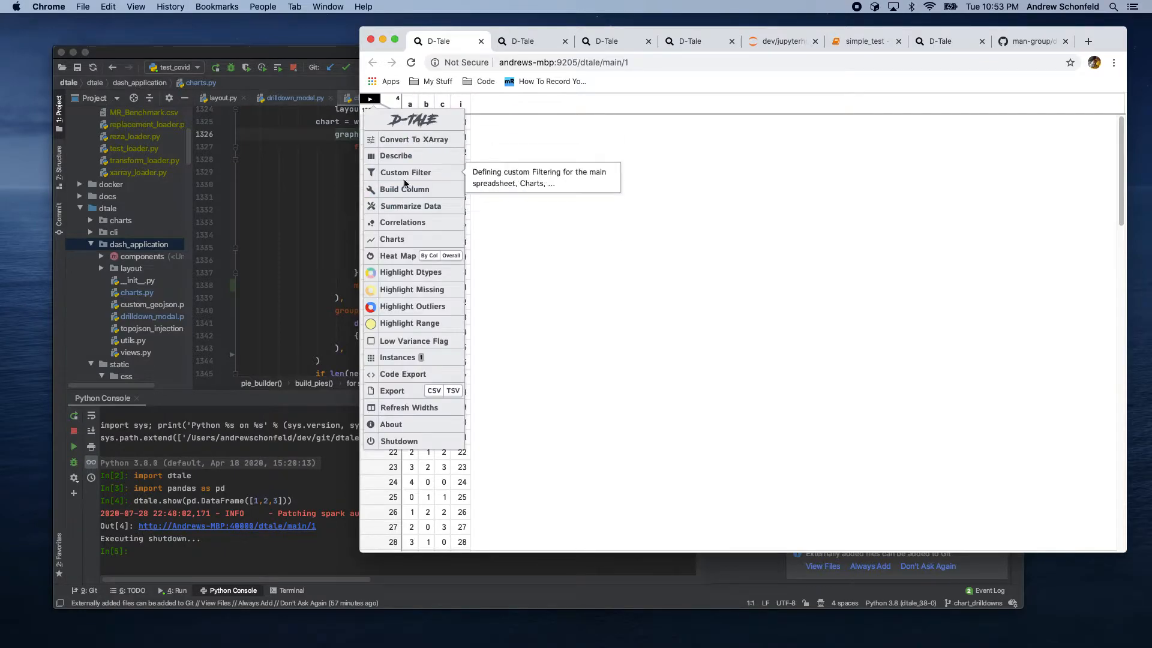
pyautogui.click(403, 180)
pyautogui.click(370, 100)
pyautogui.click(396, 189)
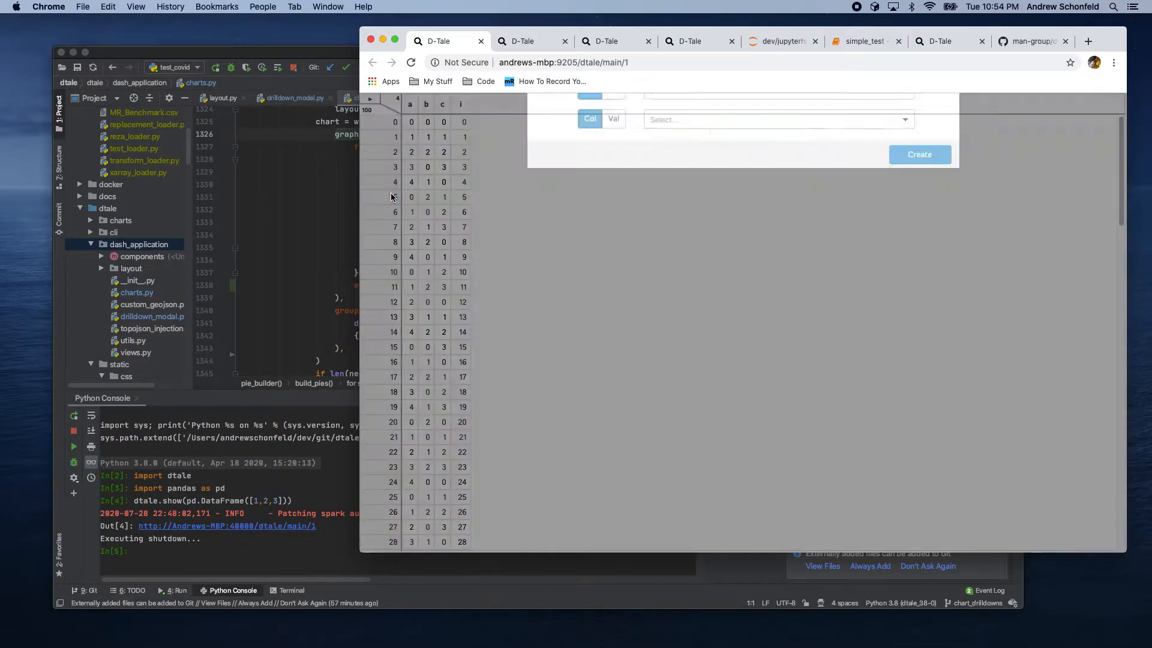
pyautogui.click(804, 151)
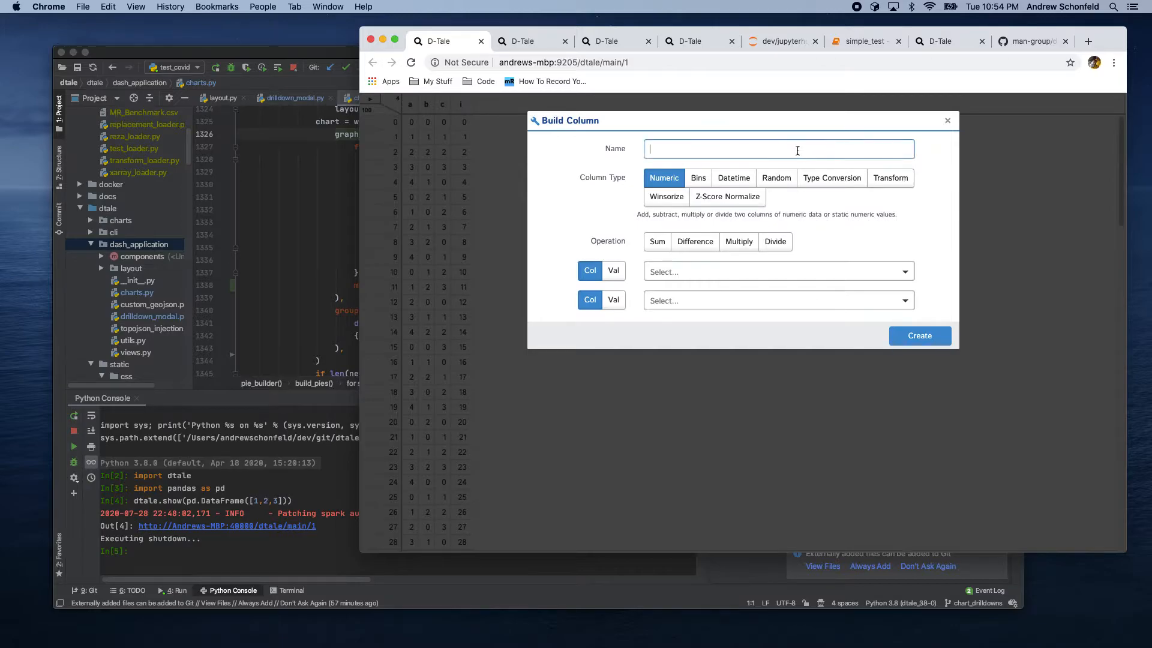
pyautogui.write('tmp_trtransform')
pyautogui.click(674, 149)
pyautogui.press('BackSpace')
pyautogui.press('BackSpace')
# Step: Make it a Transform column grouped by c on column i with Mean aggregation, and create it
pyautogui.click(881, 178)
pyautogui.click(662, 250)
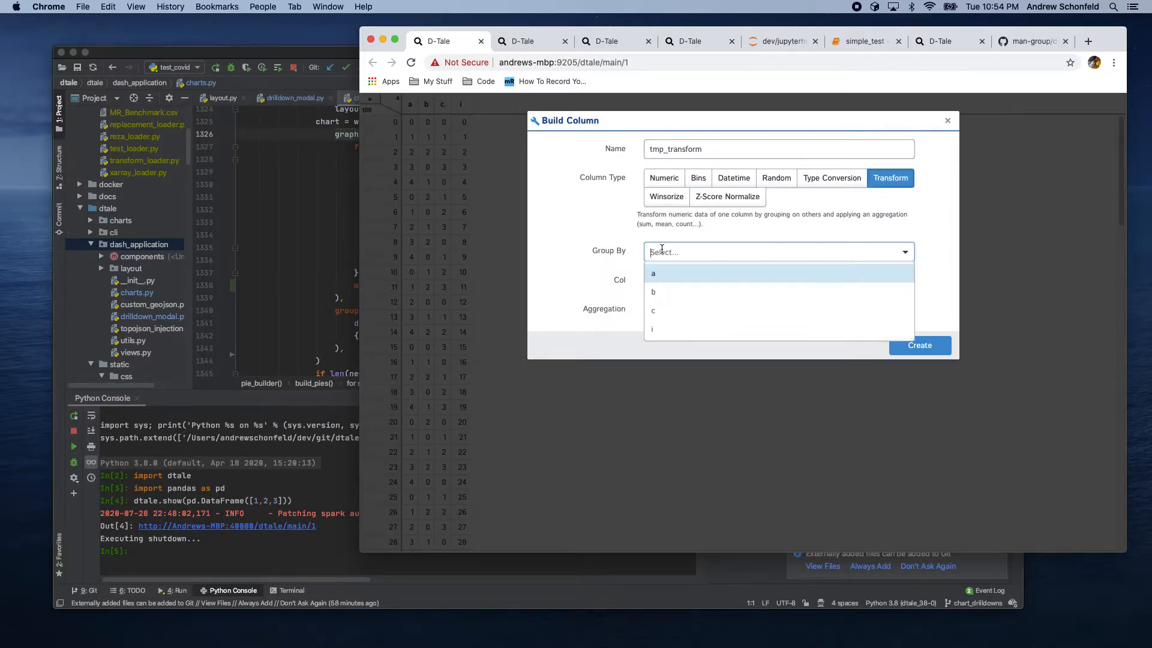
pyautogui.click(657, 311)
pyautogui.click(664, 286)
pyautogui.click(651, 339)
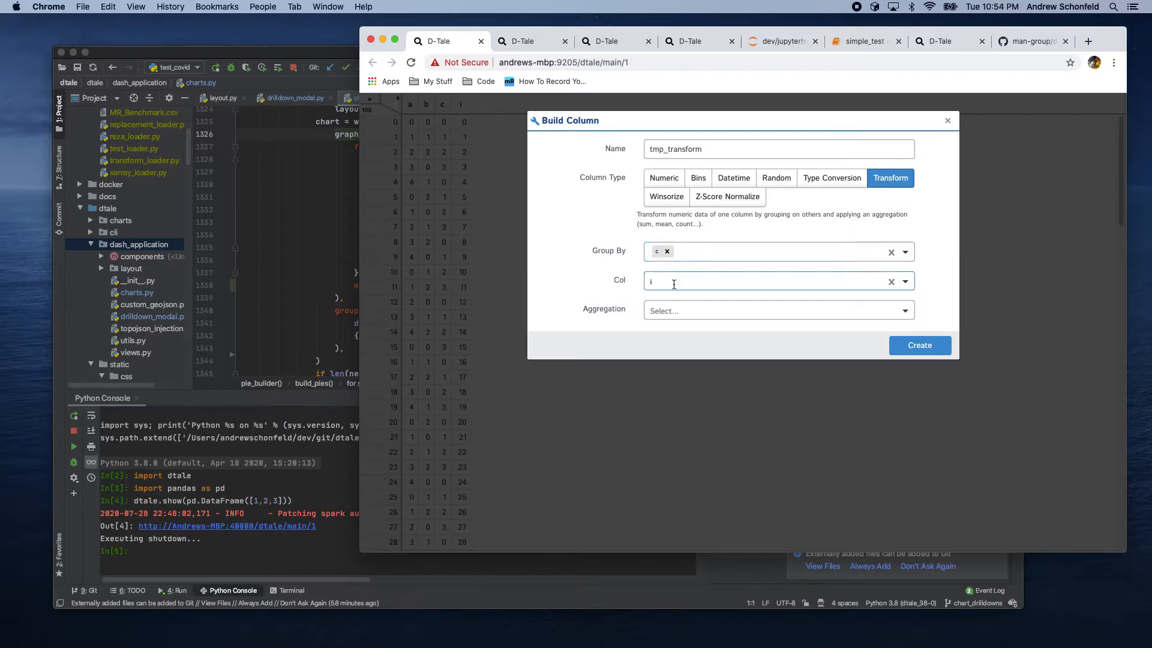
pyautogui.click(658, 311)
pyautogui.click(678, 387)
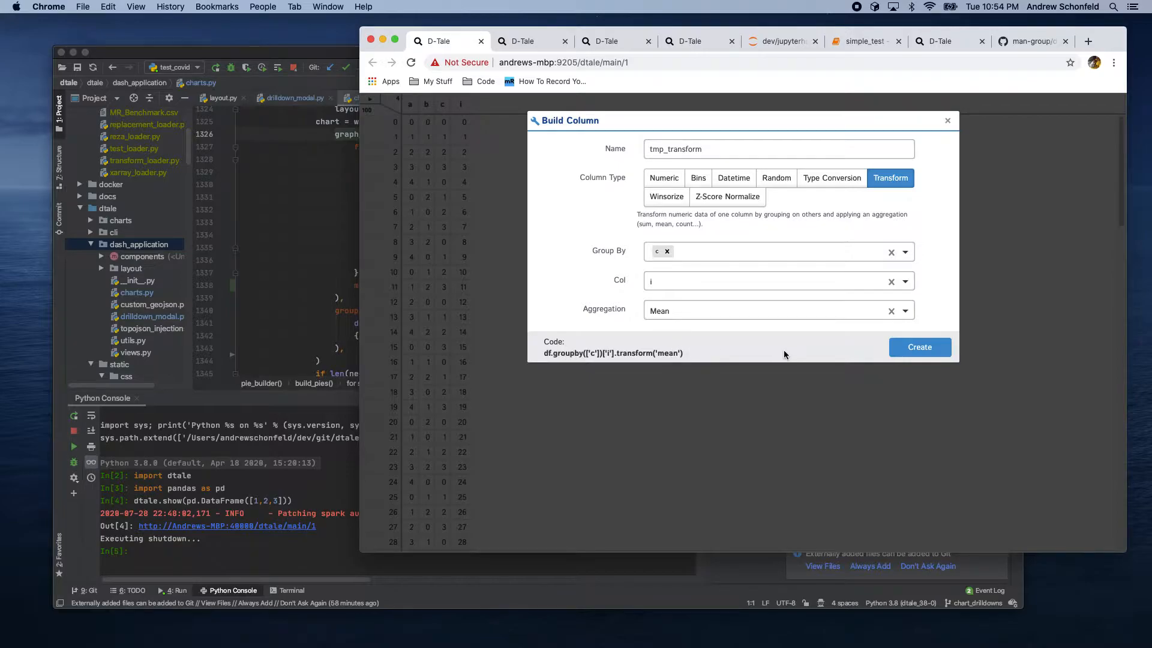
pyautogui.click(920, 346)
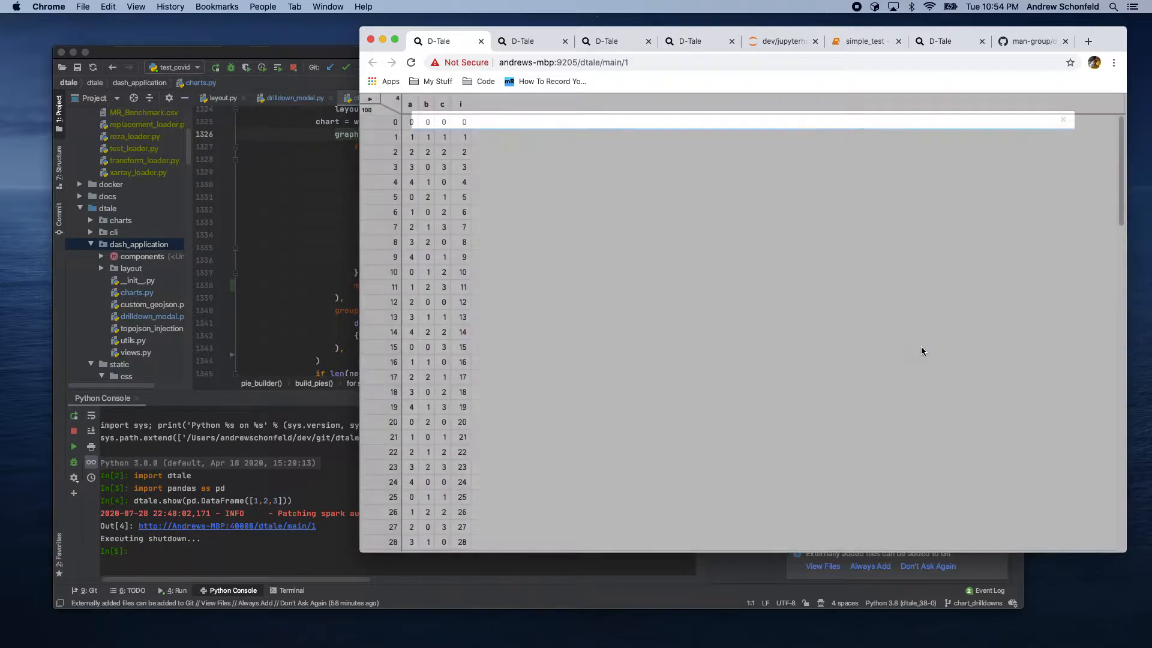
# Step: Sort the grid by column c ascending
pyautogui.click(532, 129)
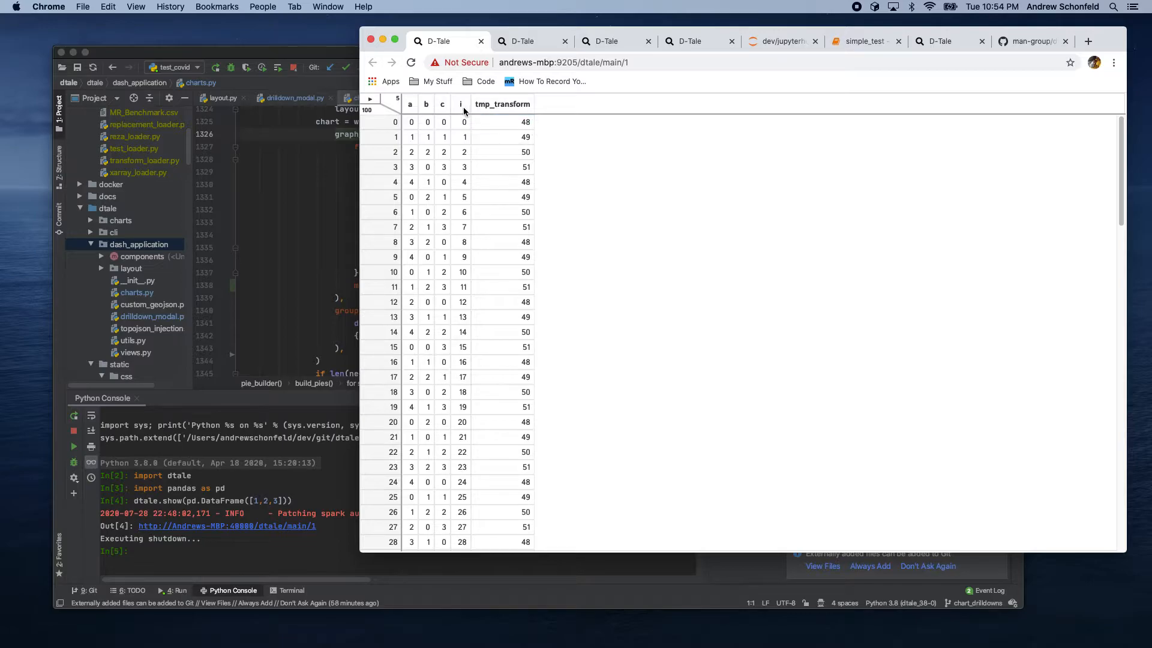
pyautogui.click(448, 104)
pyautogui.click(477, 141)
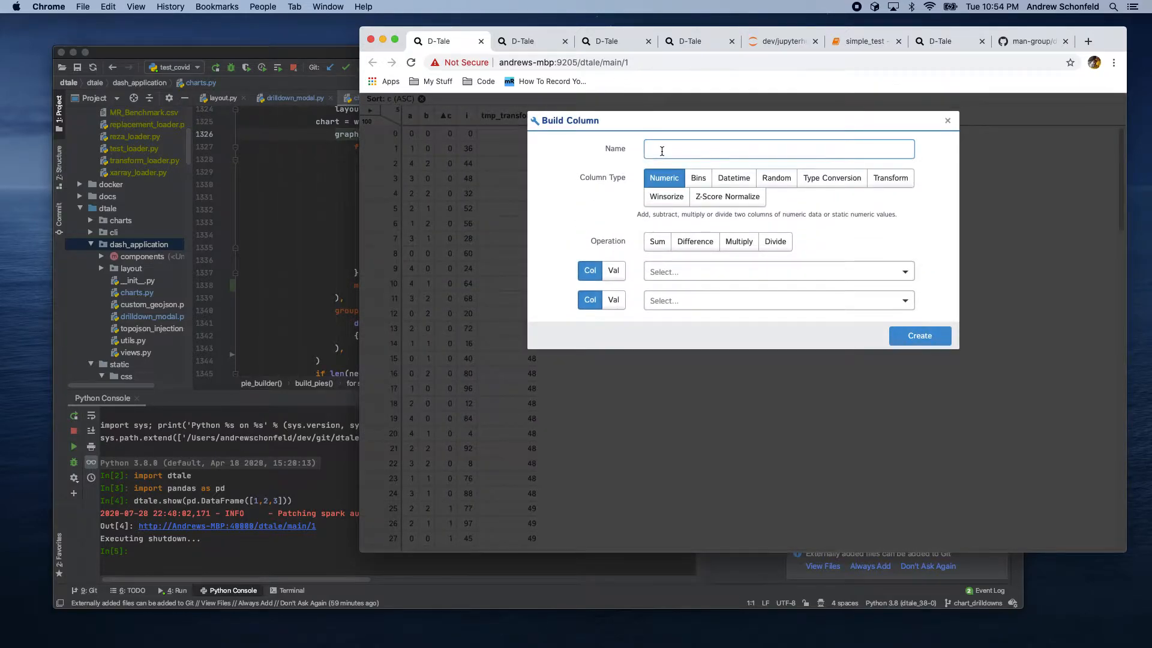
# Step: Build a numeric column tmp_mean_adj as the difference of i minus tmp_transform
pyautogui.write('tmp_mean_adj')
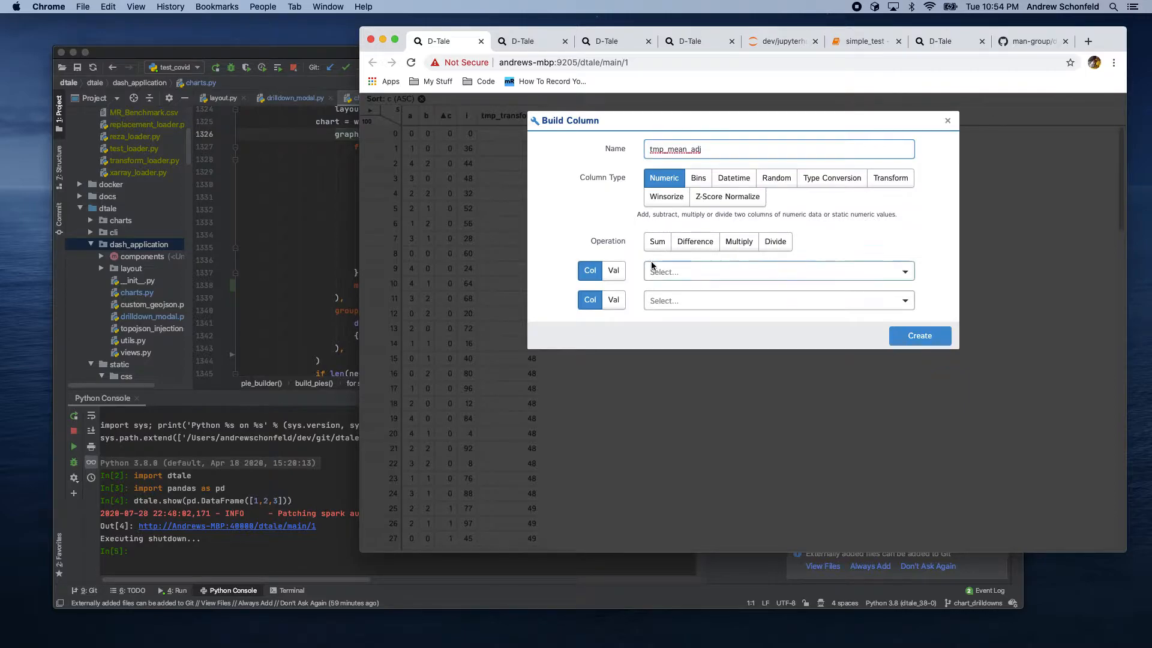
pyautogui.click(695, 246)
pyautogui.click(666, 273)
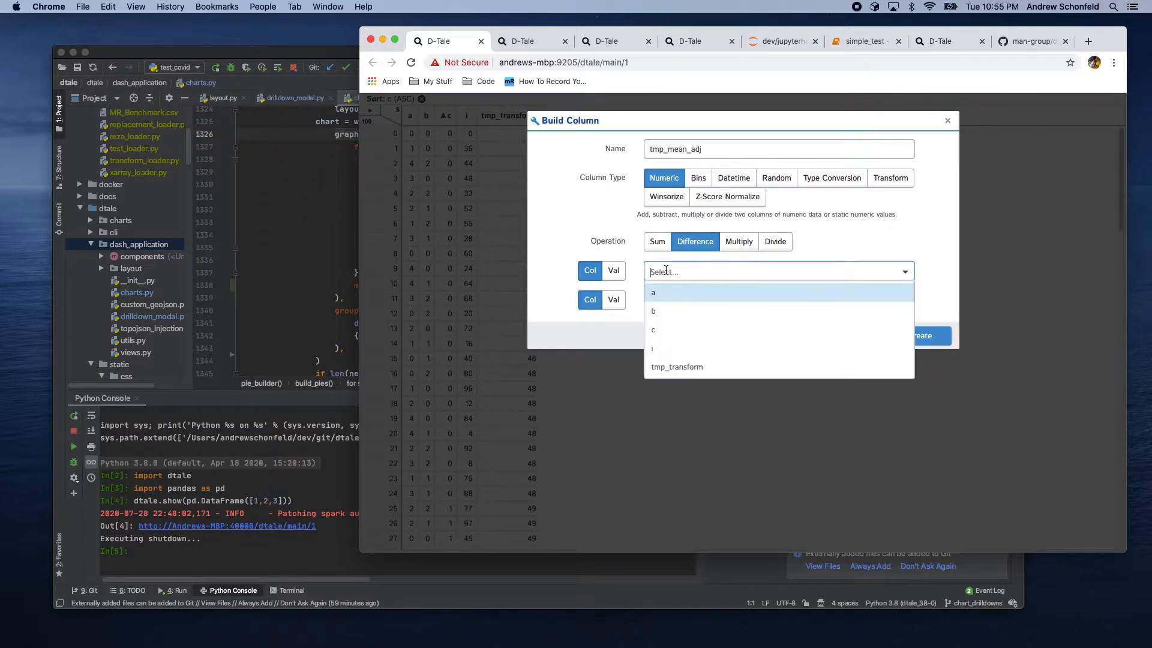
pyautogui.click(659, 353)
pyautogui.click(675, 302)
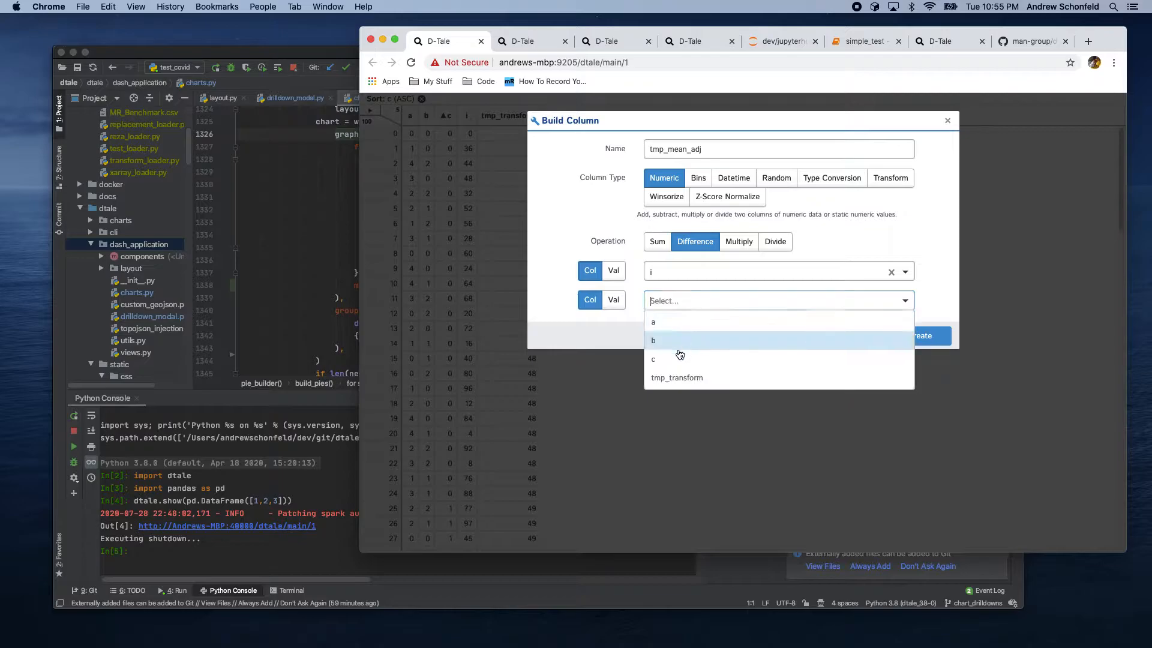
pyautogui.click(681, 376)
pyautogui.click(906, 337)
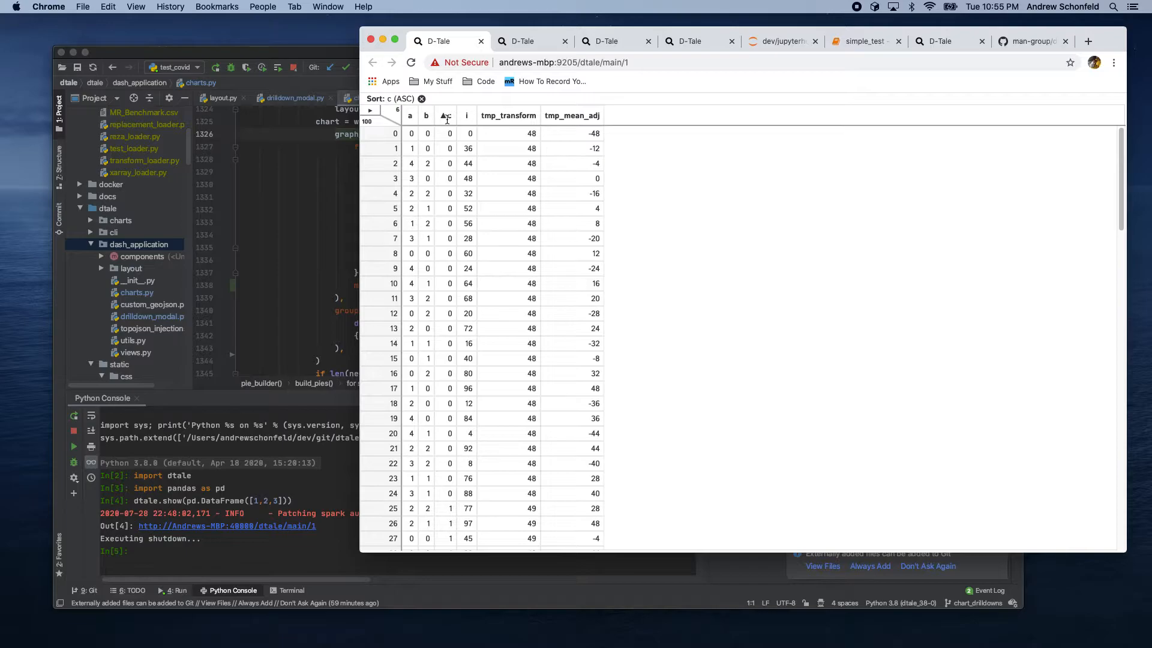
# Step: Rename the tmp_mean_adj column to tmp_mean_adj2
pyautogui.click(565, 116)
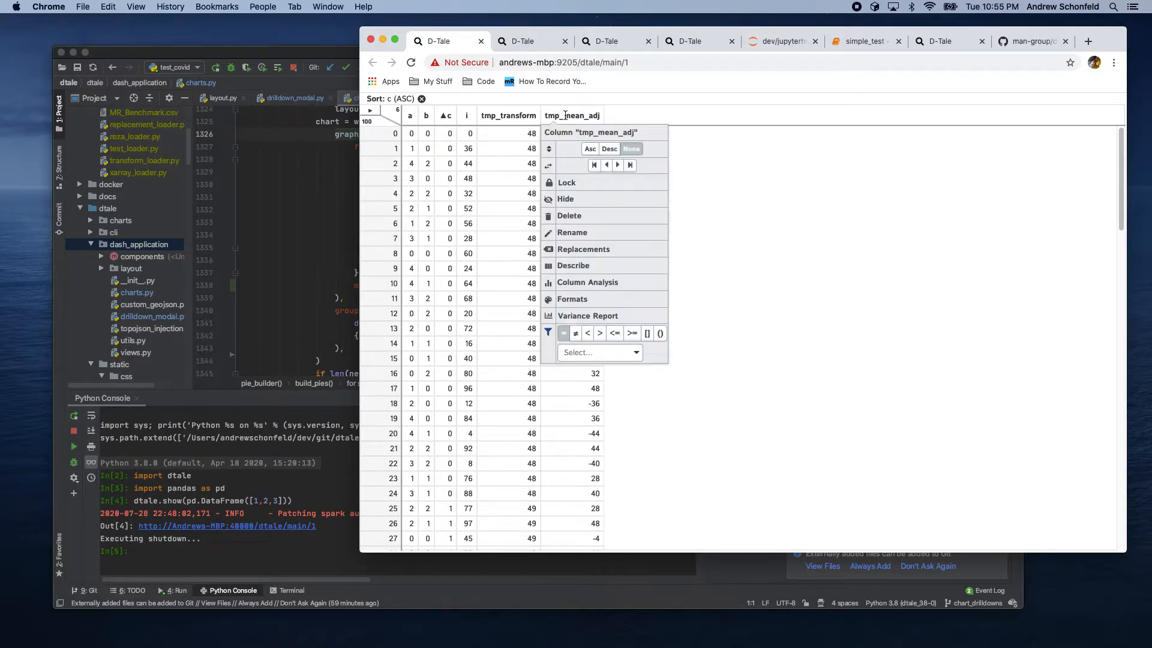
pyautogui.click(571, 233)
pyautogui.click(786, 177)
pyautogui.write('2')
pyautogui.click(708, 214)
# Step: Delete the tmp_mean_adj2 column, confirming the deletion
pyautogui.click(578, 115)
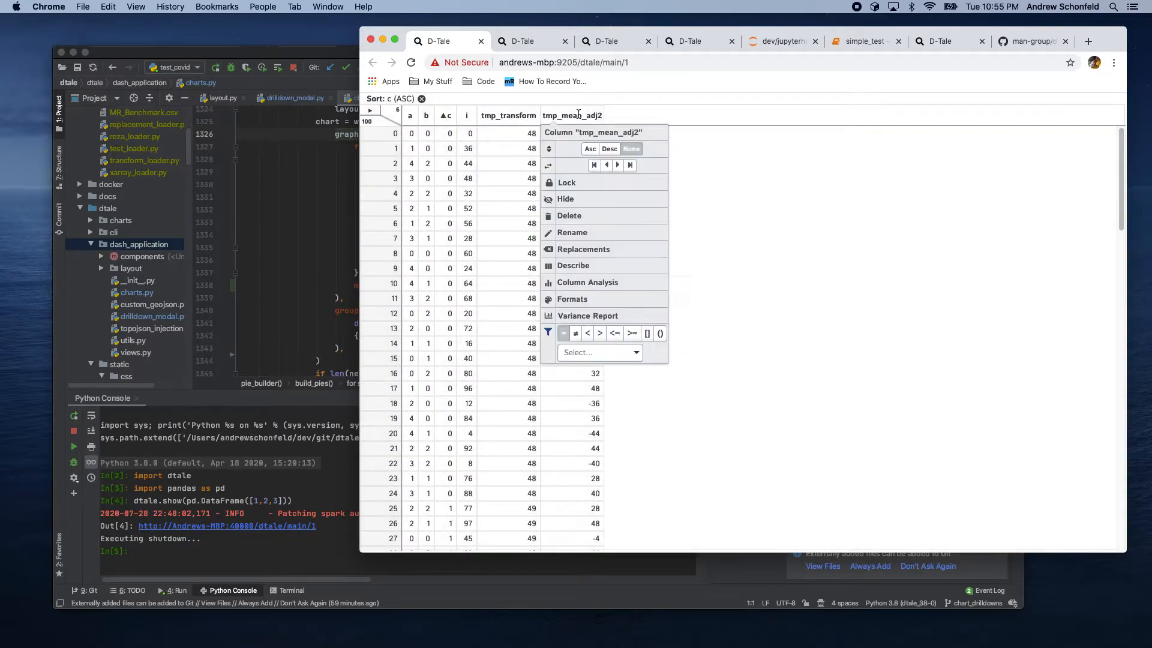
pyautogui.click(570, 216)
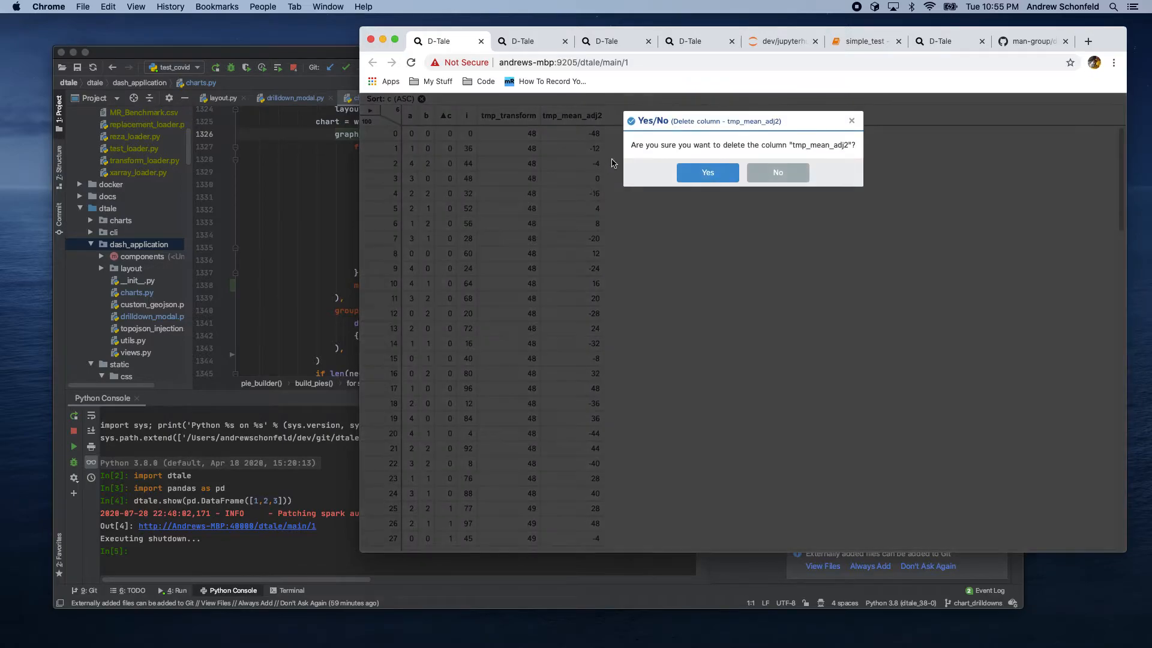
pyautogui.click(701, 172)
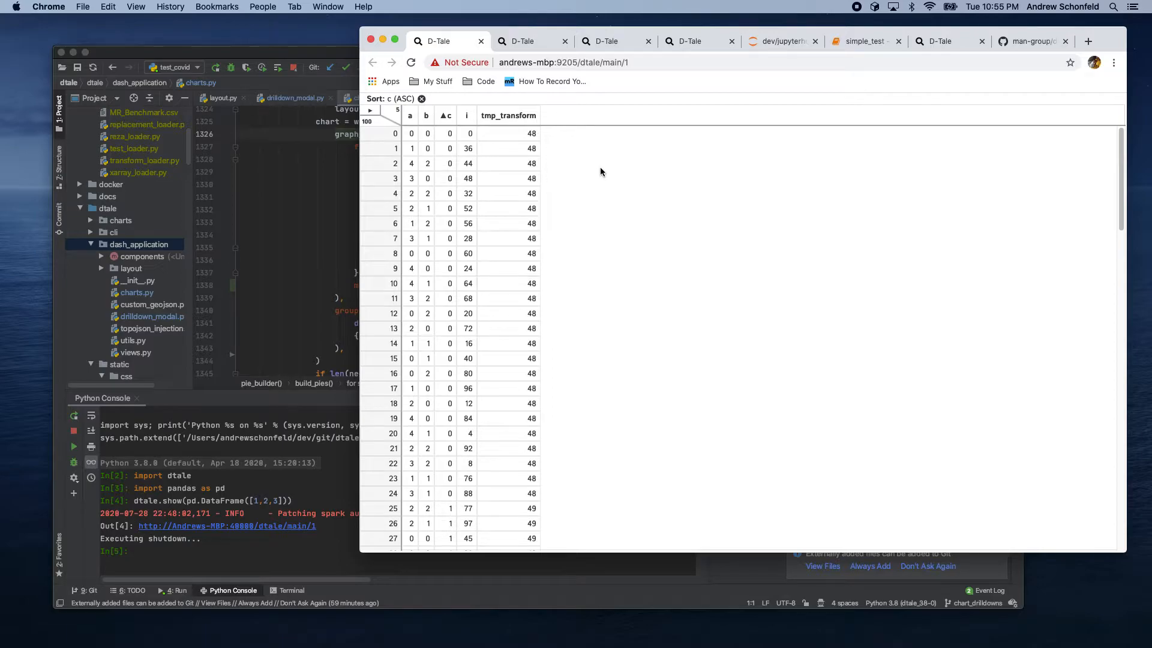
# Step: Open the Code Export for the grid's changes, review it, and close the popup
pyautogui.click(370, 112)
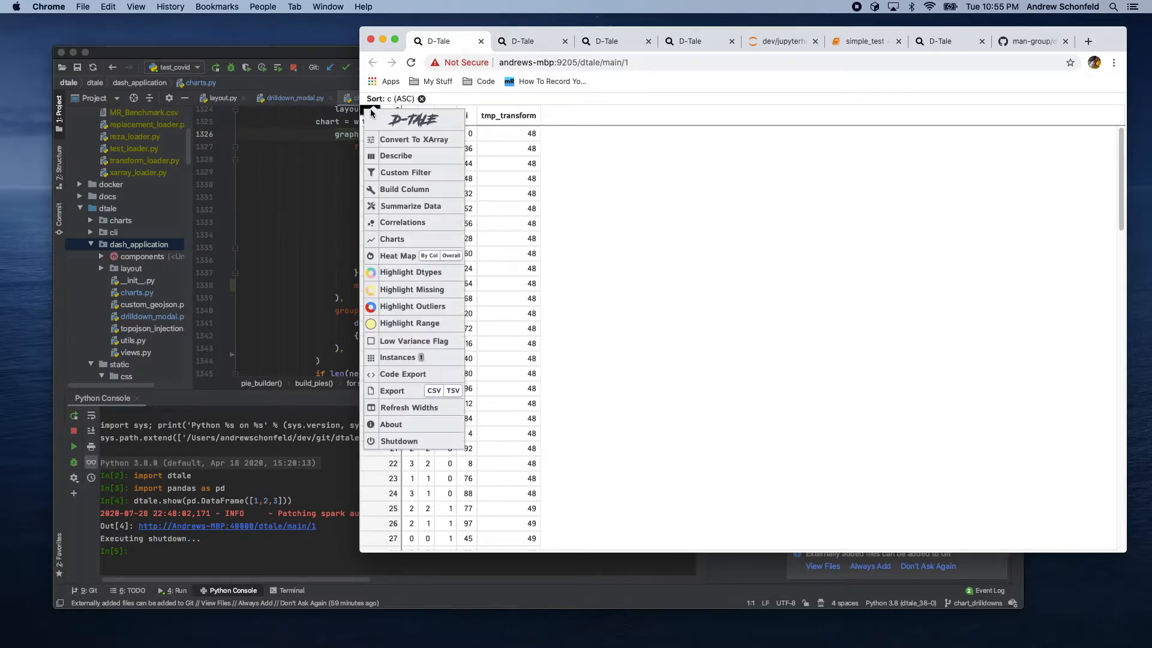
pyautogui.click(405, 374)
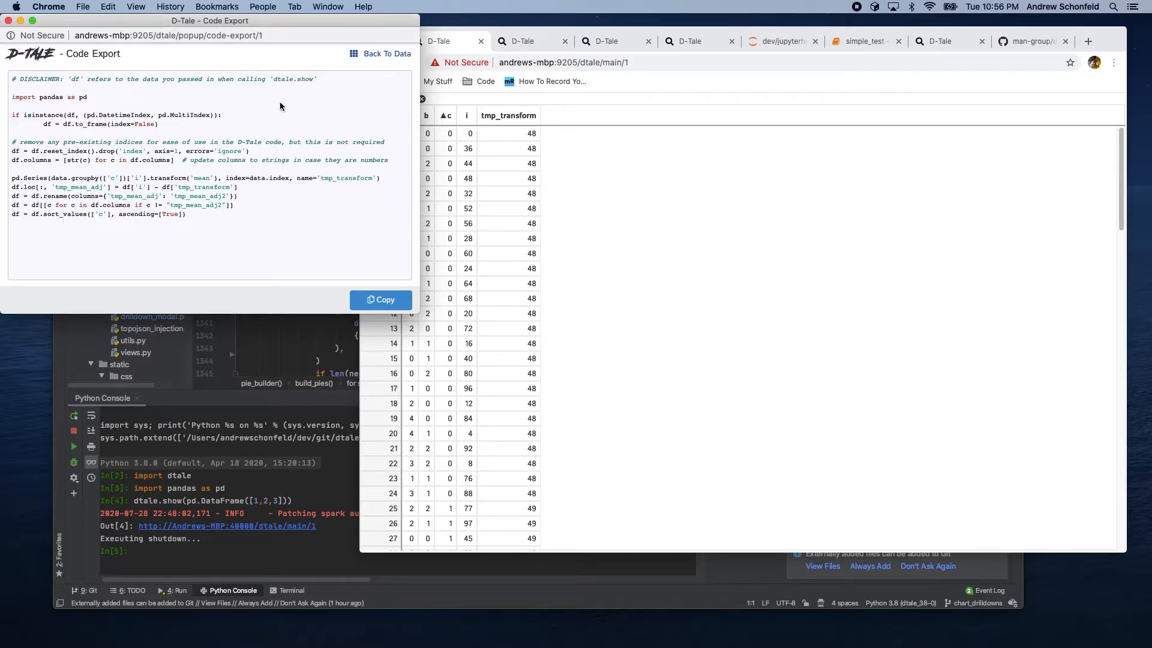
pyautogui.click(8, 20)
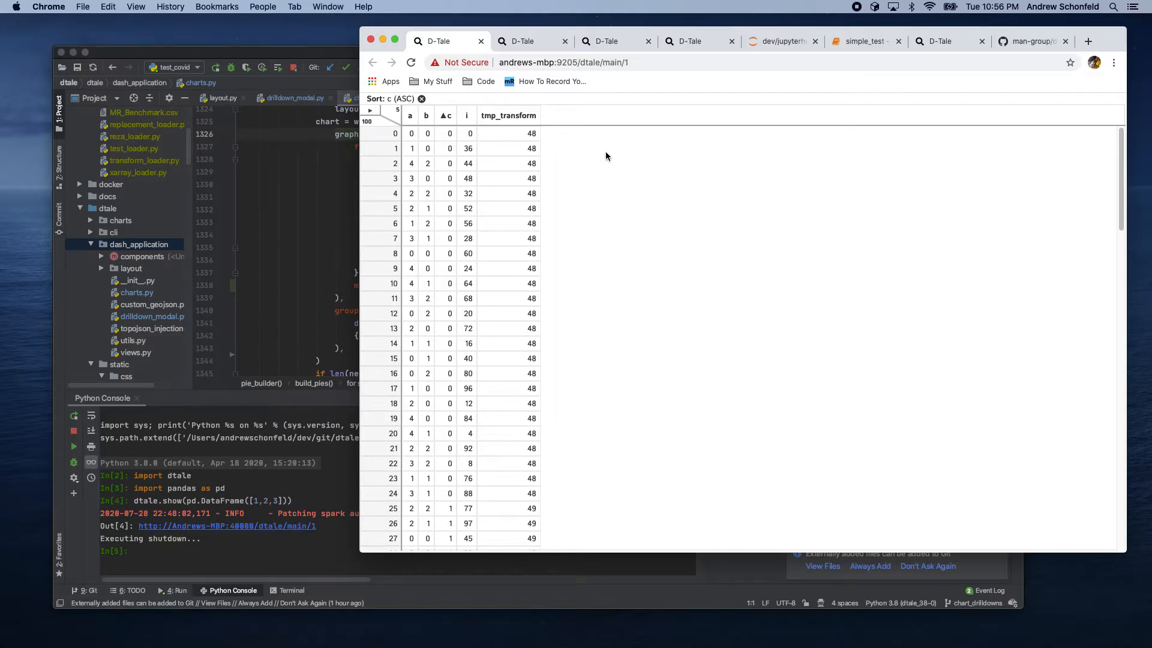
# Step: Switch to the other D-Tale tab, open Describe, and view the security_id column's histogram
pyautogui.click(511, 42)
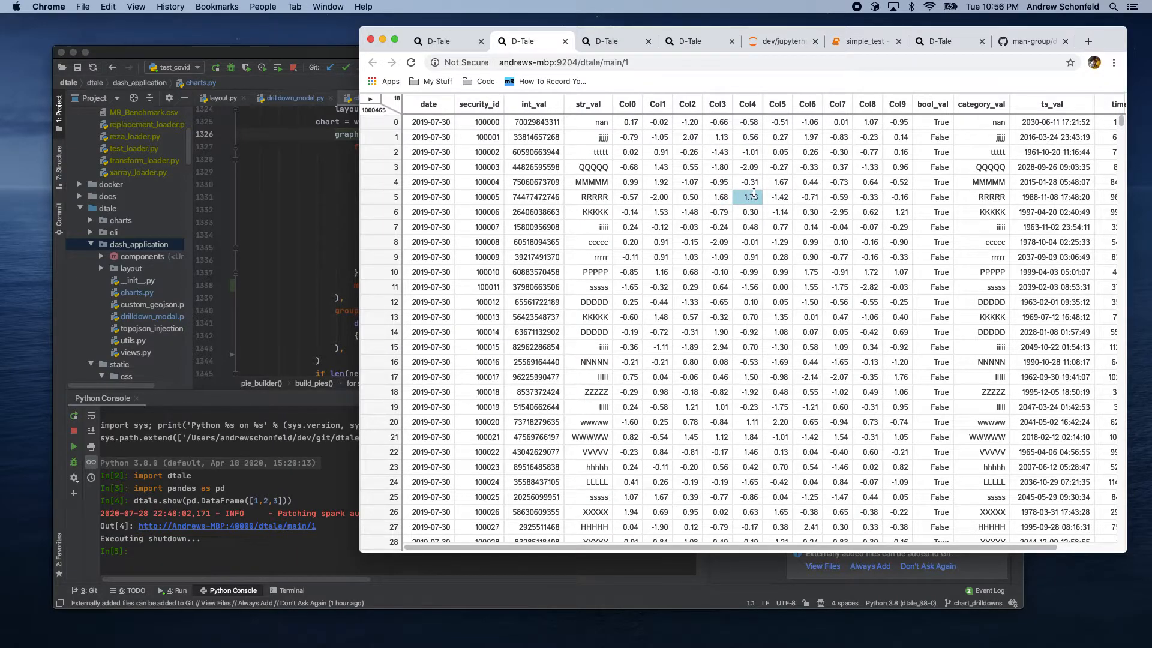
pyautogui.click(371, 99)
pyautogui.click(400, 156)
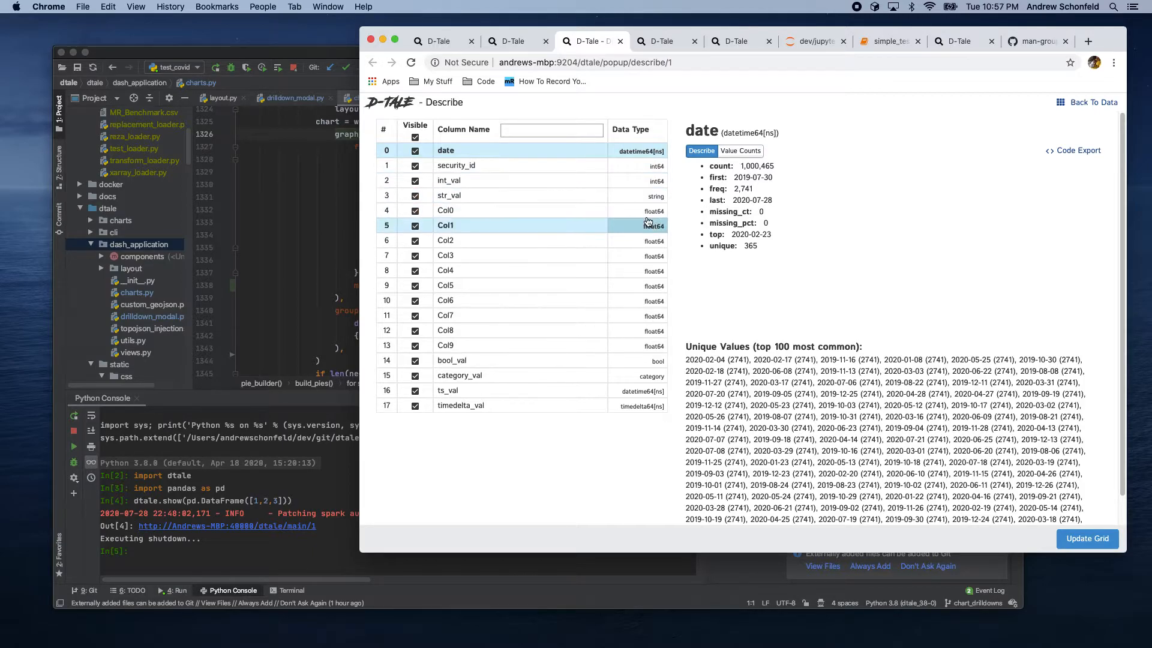
pyautogui.click(459, 166)
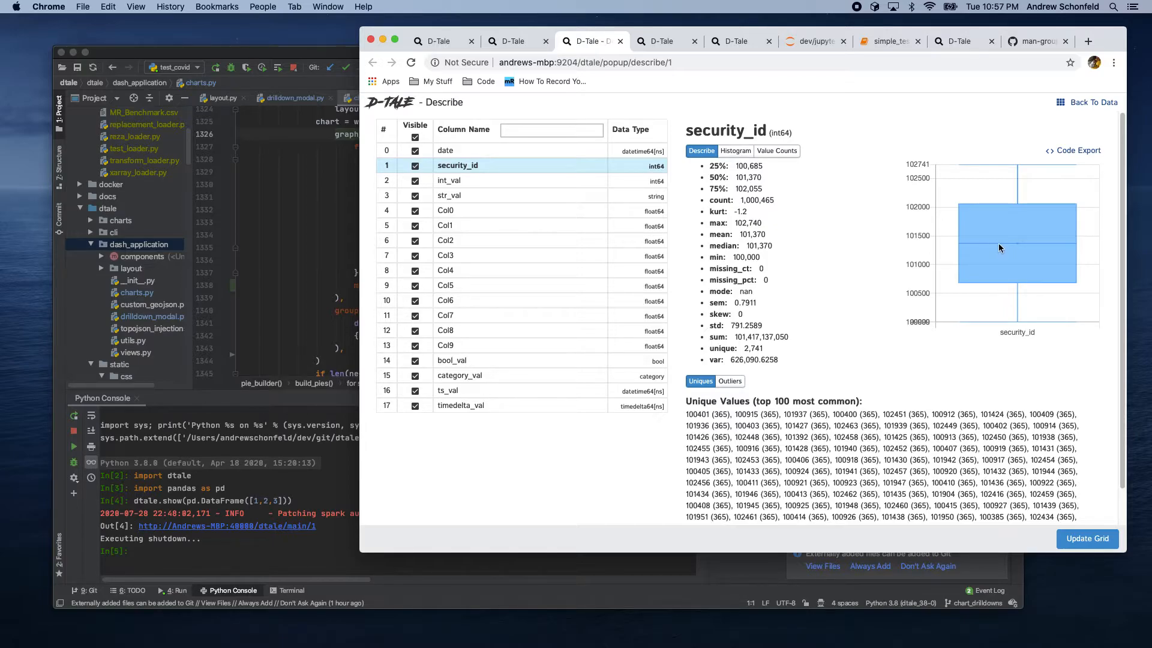
pyautogui.click(736, 153)
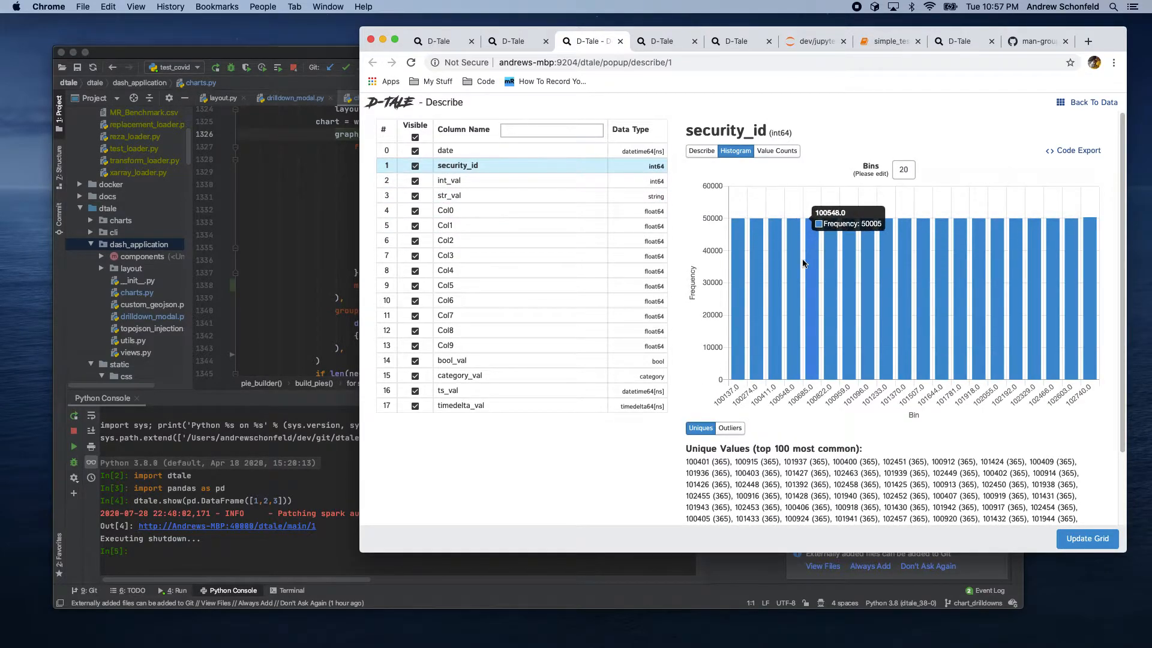
# Step: Show Col0's histogram with 50 bins
pyautogui.click(465, 210)
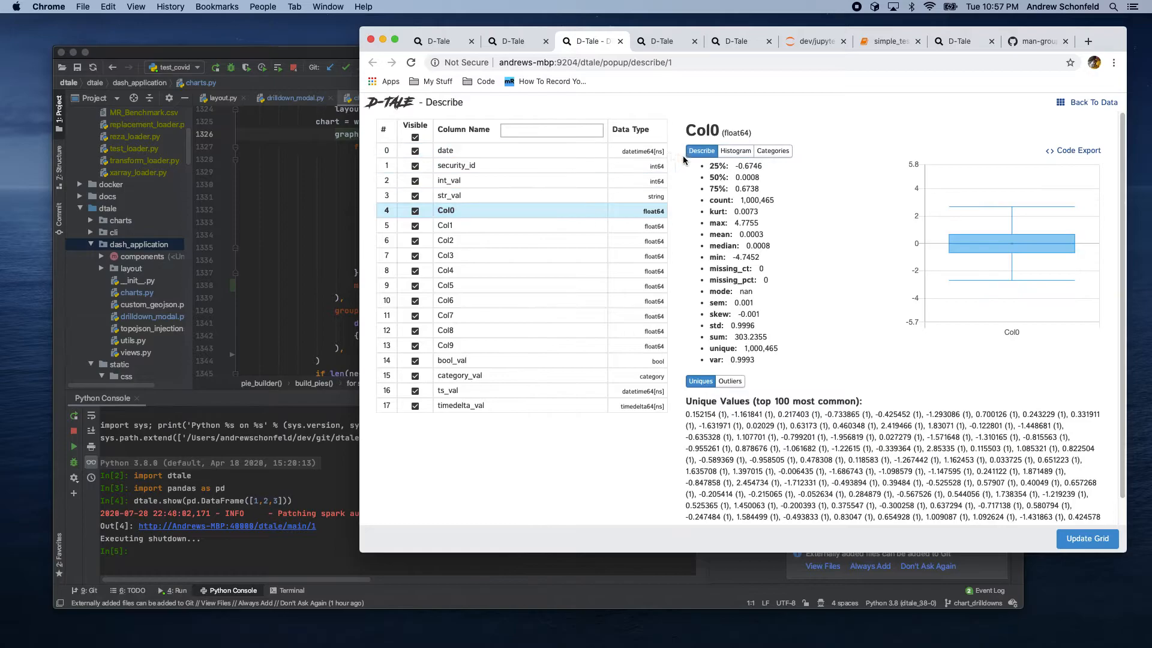
pyautogui.click(736, 151)
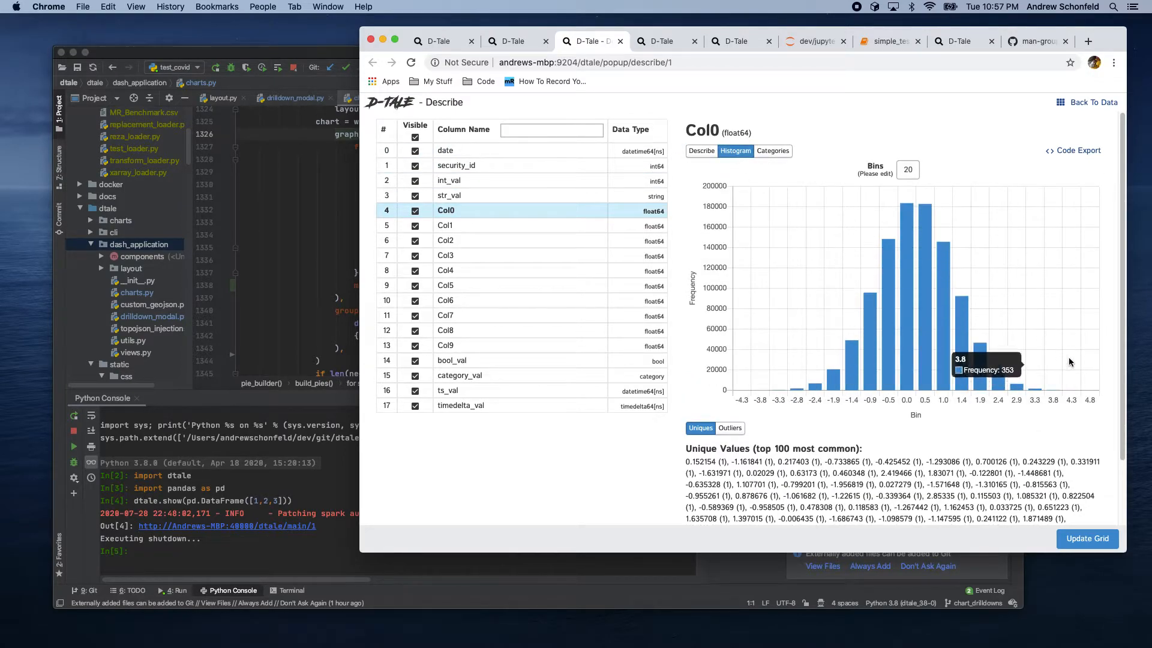
pyautogui.doubleClick(911, 170)
pyautogui.write('50')
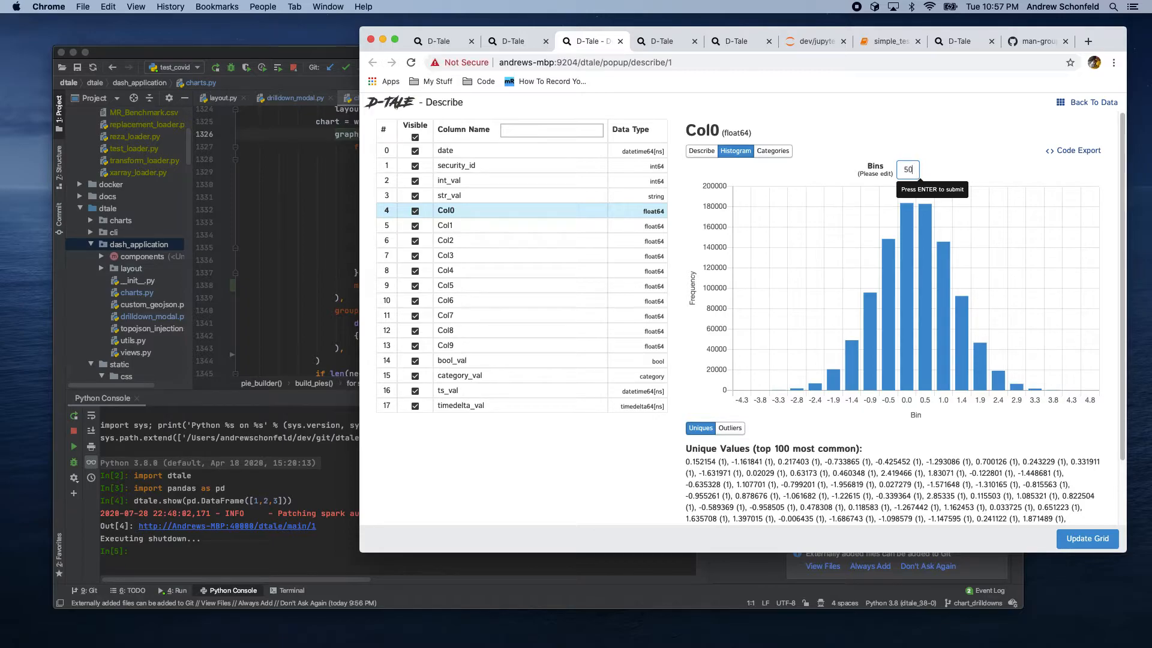
pyautogui.press('Return')
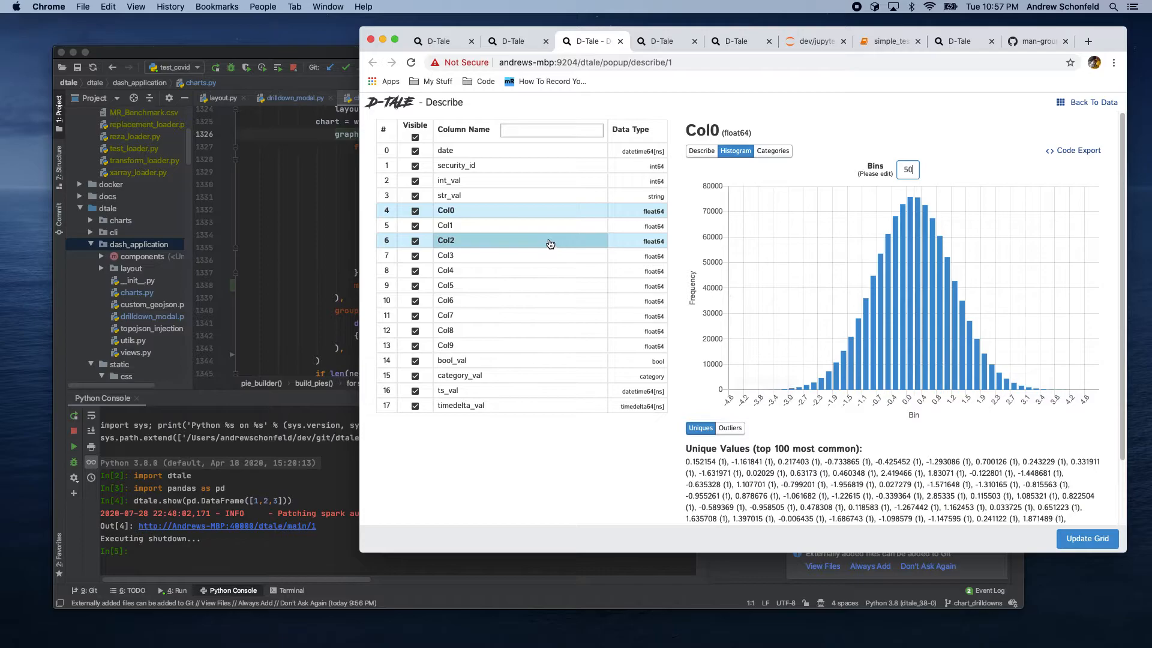
# Step: Examine category_val's statistics and Col0's outliers in the Describe view
pyautogui.scroll(-3, 675, 499)
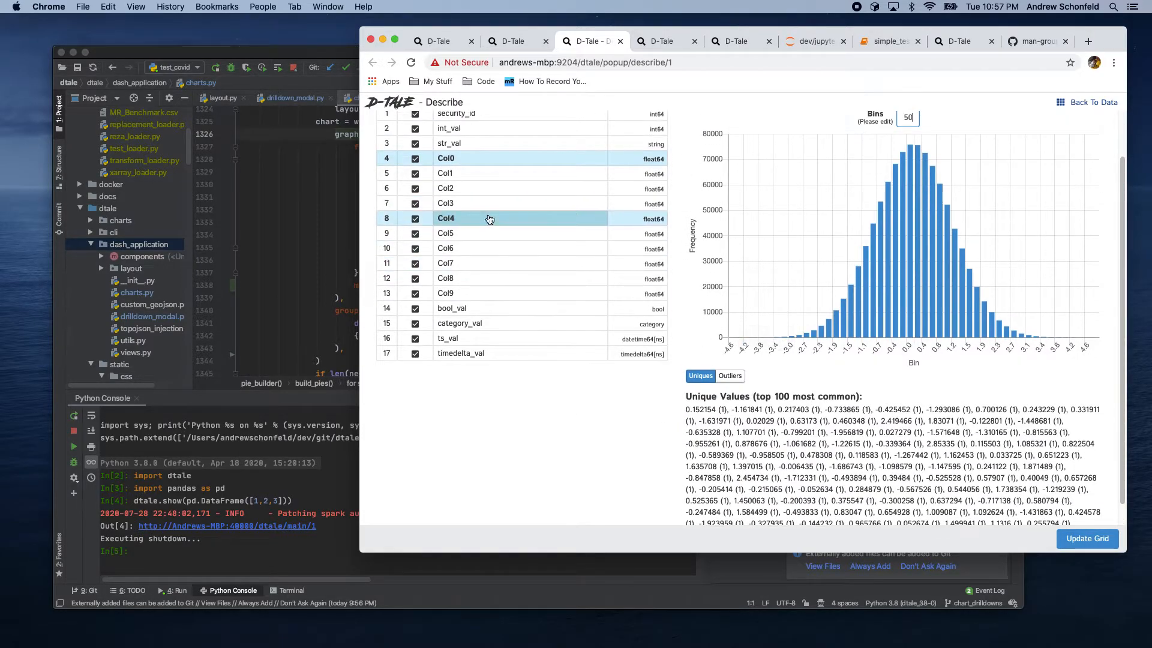
pyautogui.click(476, 324)
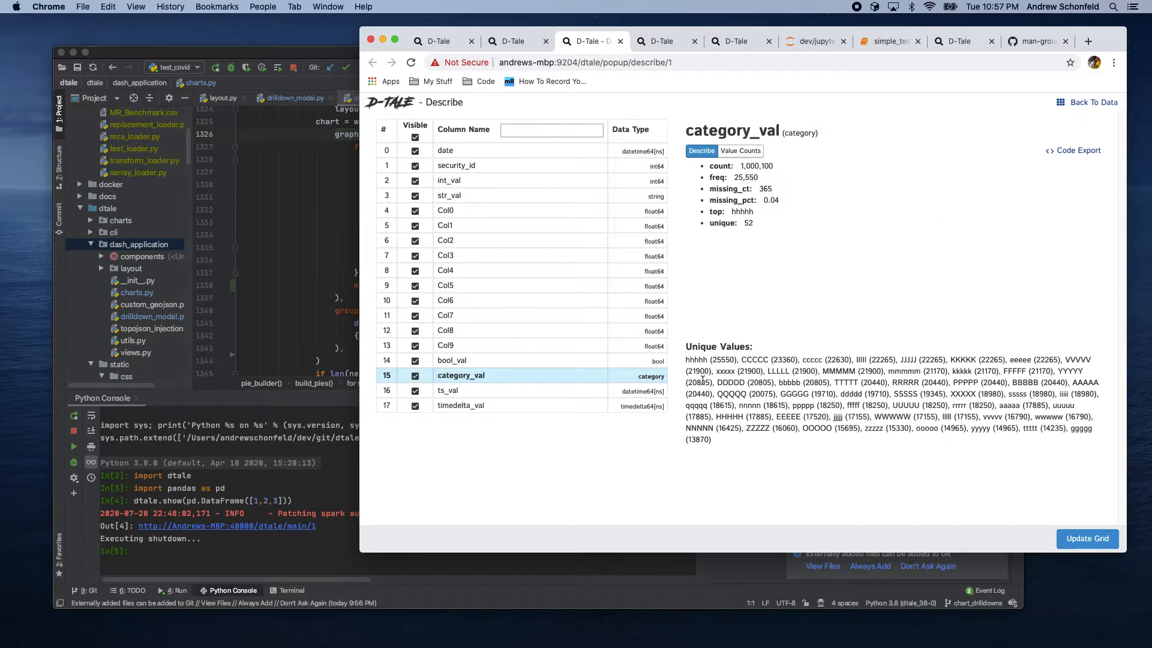
pyautogui.doubleClick(716, 357)
pyautogui.click(474, 213)
pyautogui.scroll(-1, 731, 430)
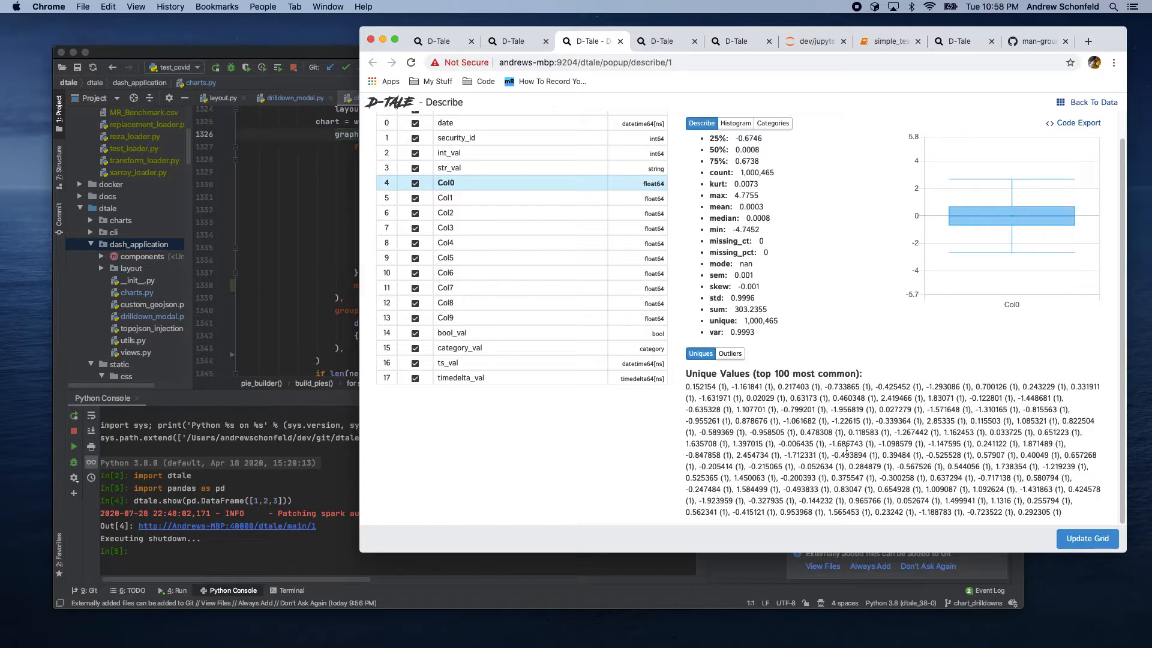
pyautogui.click(734, 354)
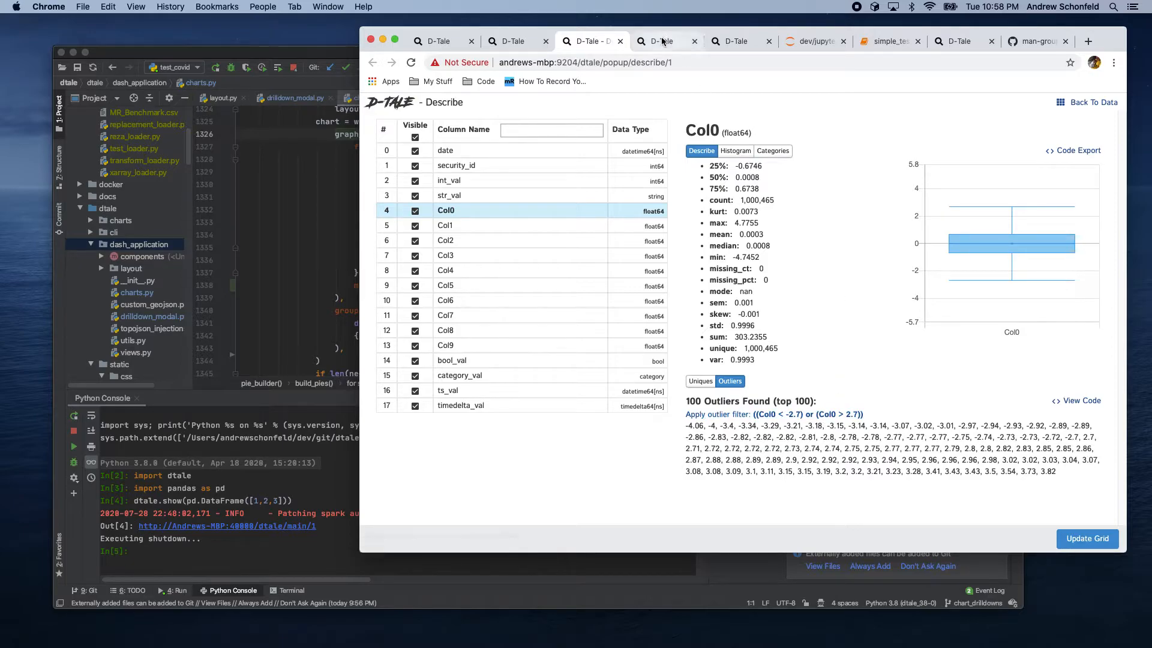
# Step: Hide every column except date, security_id and int_val from the Describe view and update the grid
pyautogui.click(551, 40)
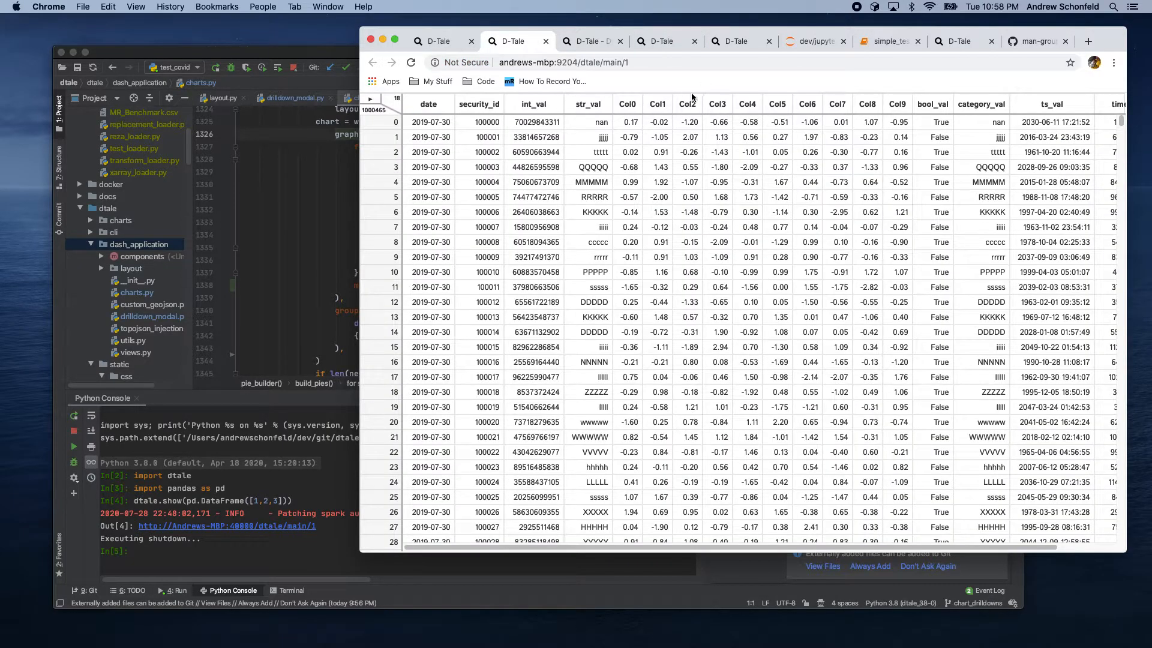
pyautogui.click(585, 39)
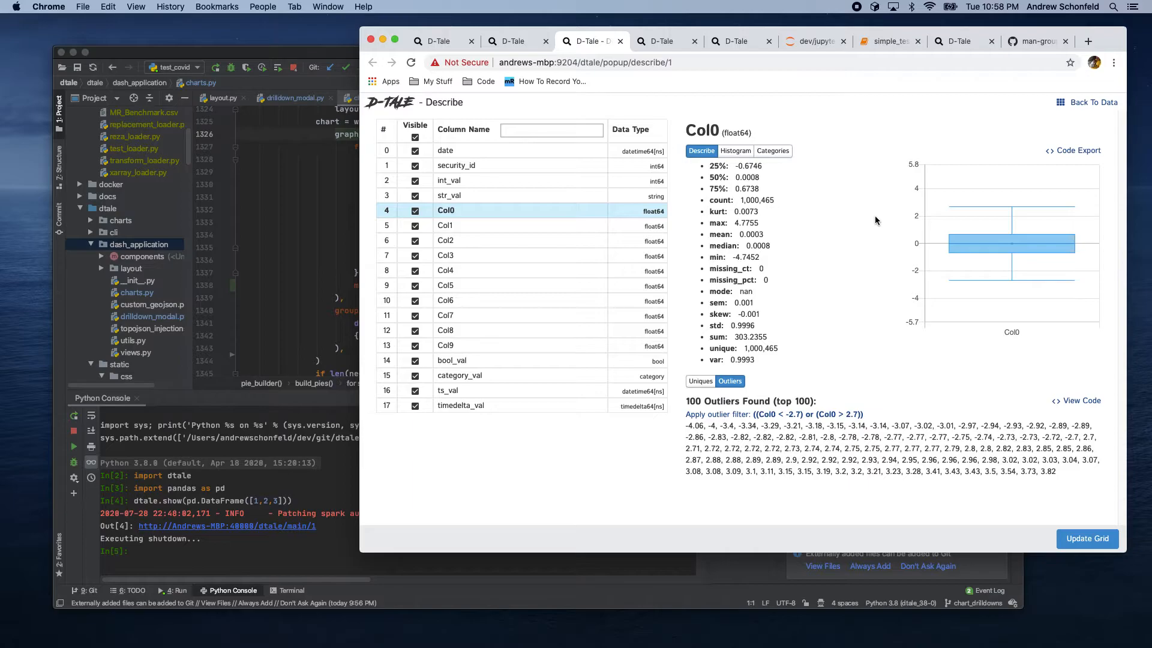
pyautogui.click(416, 138)
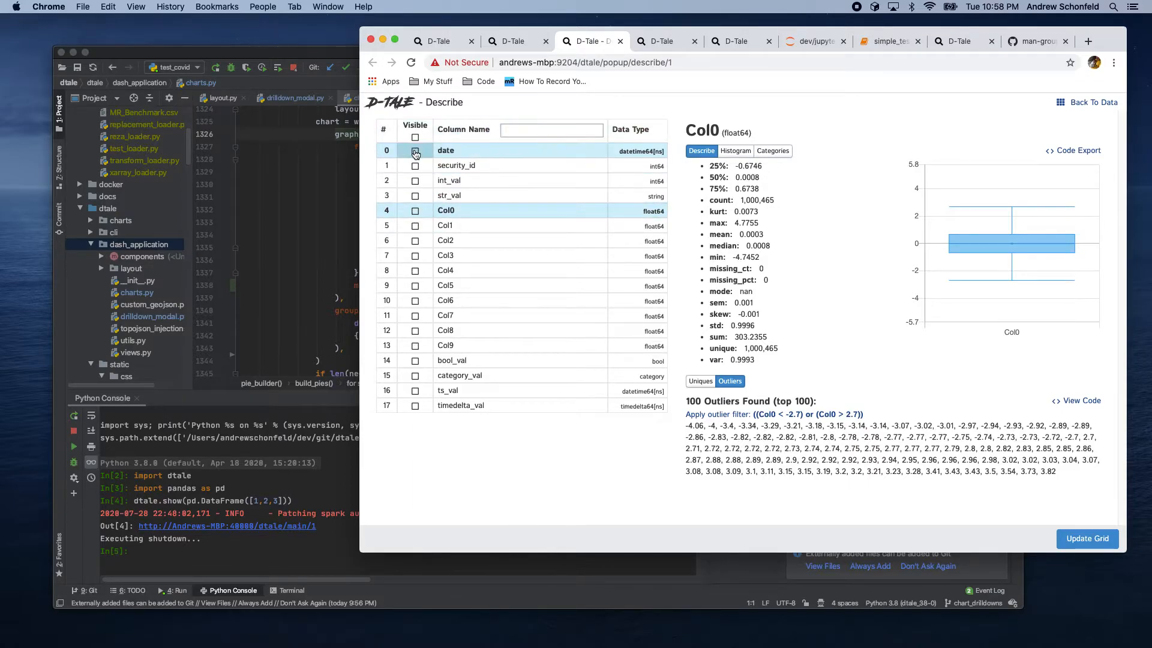
pyautogui.click(415, 165)
pyautogui.click(415, 180)
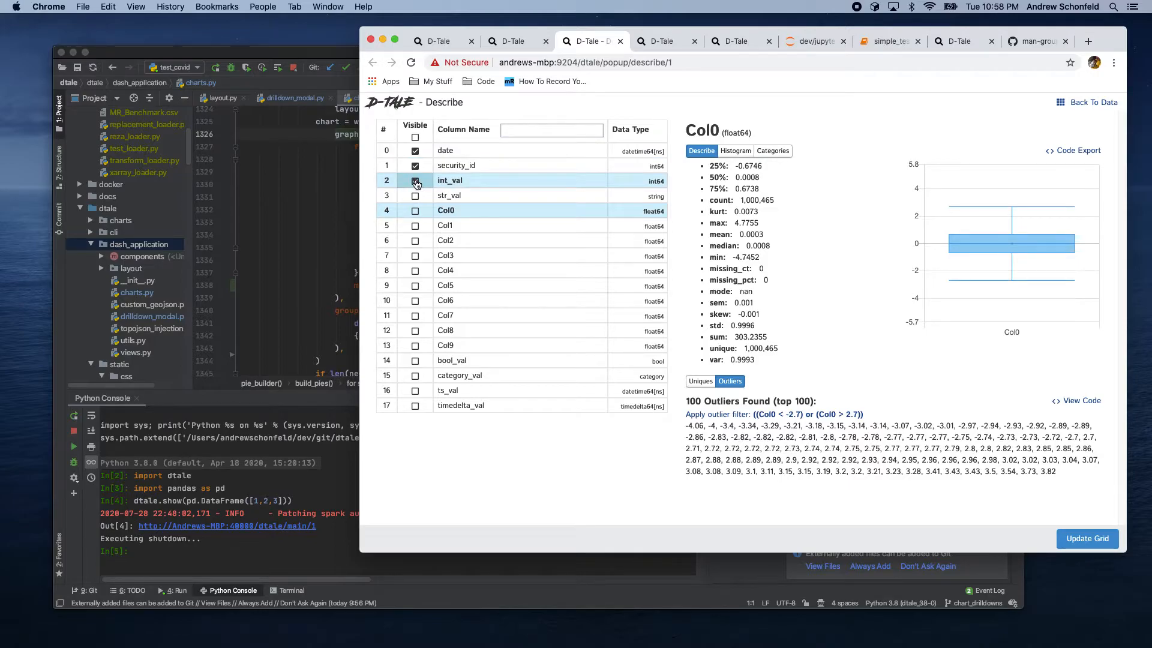
pyautogui.click(1075, 540)
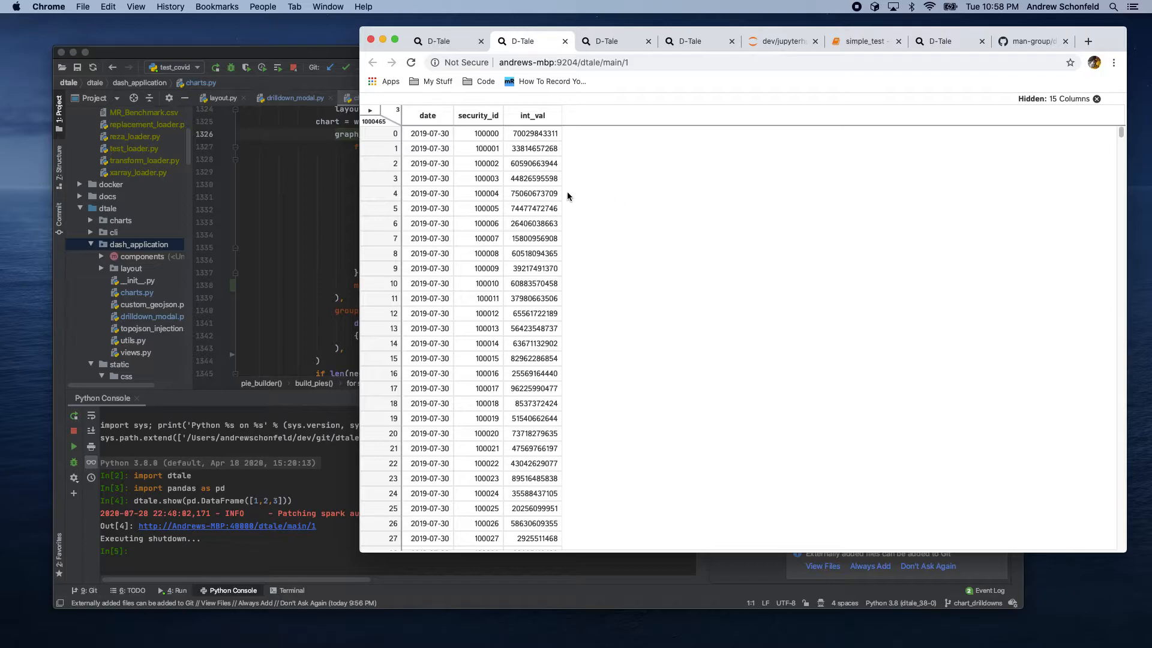
pyautogui.click(608, 41)
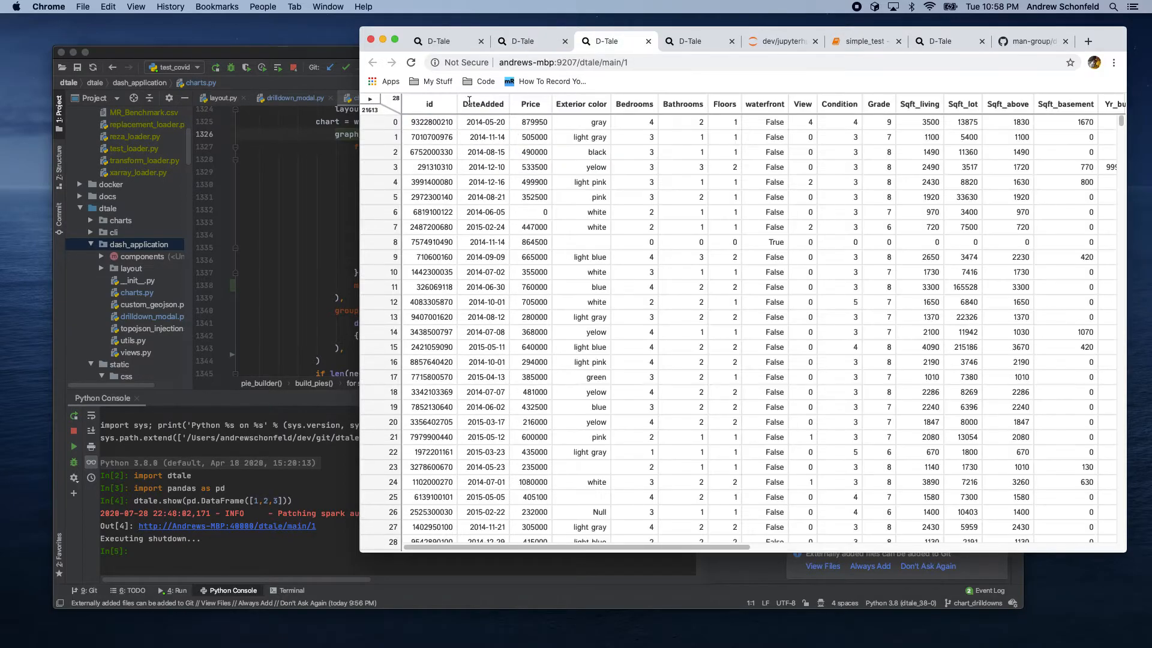
pyautogui.click(528, 40)
pyautogui.click(604, 40)
pyautogui.click(693, 40)
pyautogui.click(591, 43)
pyautogui.click(648, 41)
pyautogui.click(519, 41)
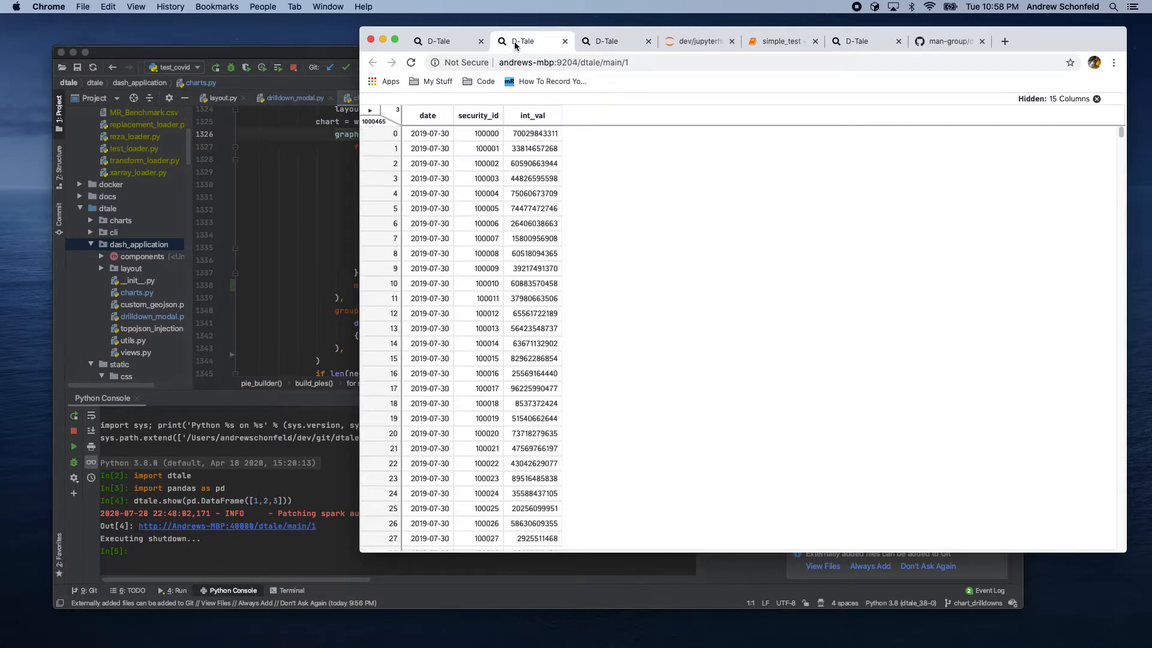
# Step: Reopen Describe, make all columns visible again and update the grid
pyautogui.click(370, 110)
pyautogui.click(408, 155)
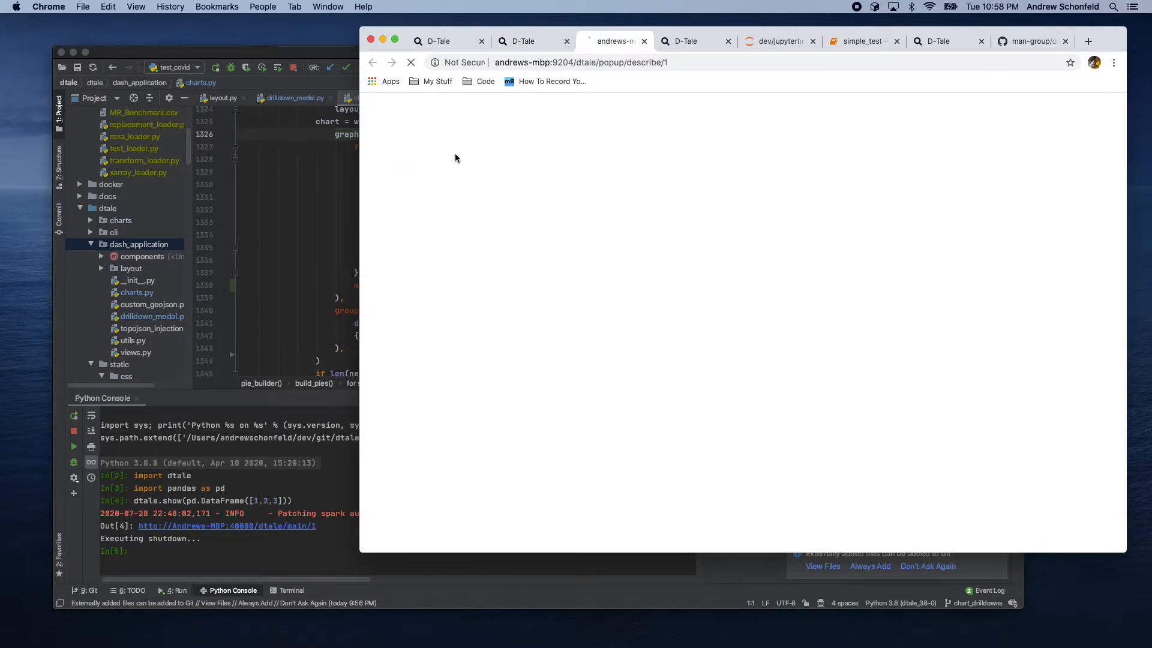
pyautogui.click(415, 137)
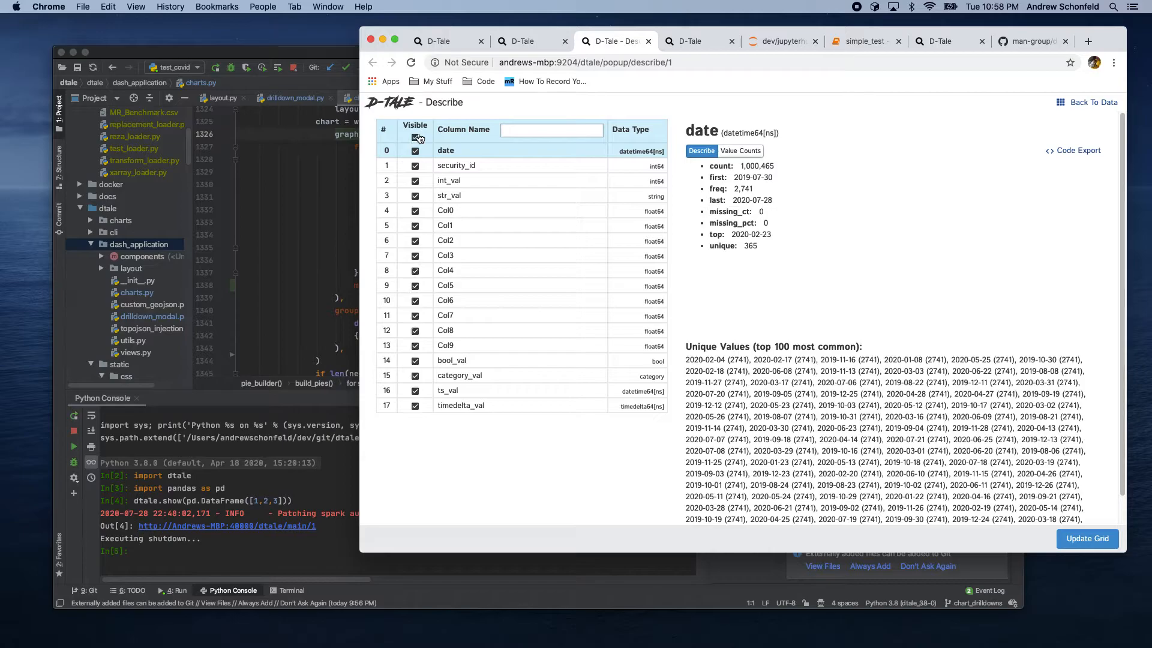
pyautogui.click(1080, 540)
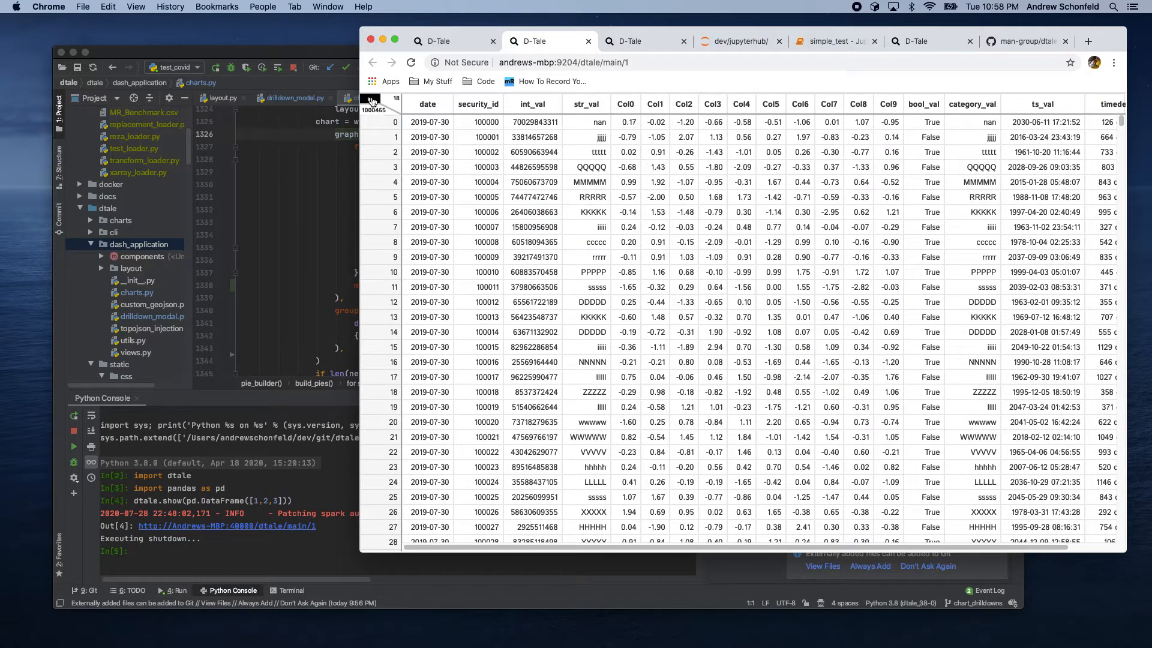
# Step: Show the heat map by column, then switch it to the overall heat map
pyautogui.click(370, 98)
pyautogui.click(429, 256)
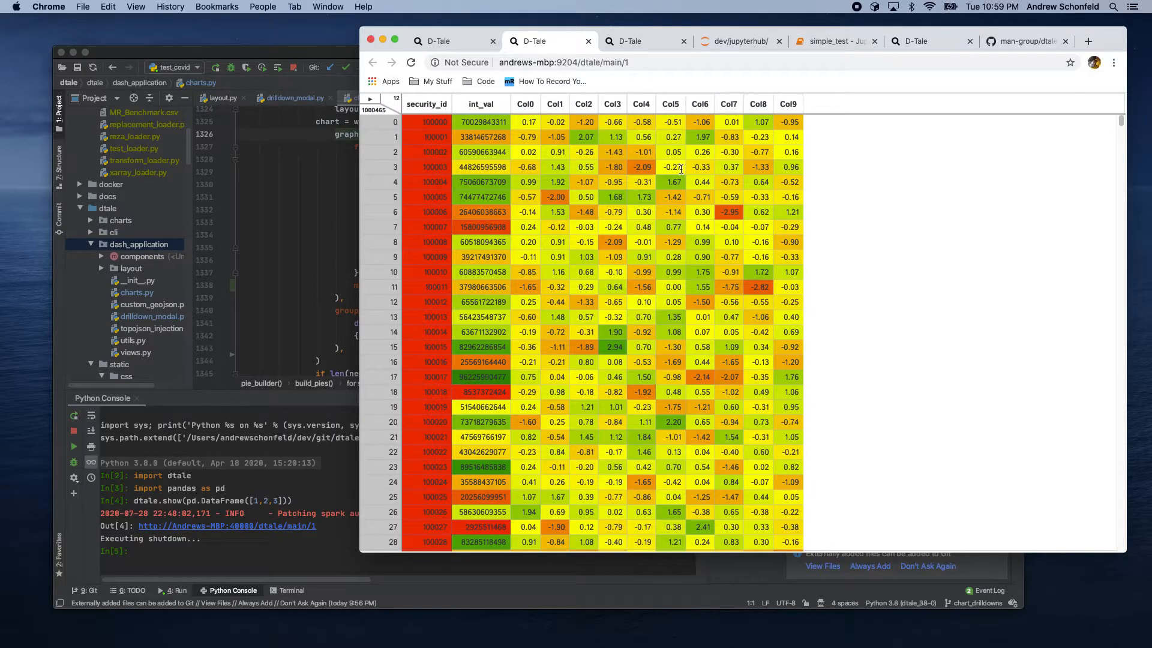
pyautogui.click(364, 101)
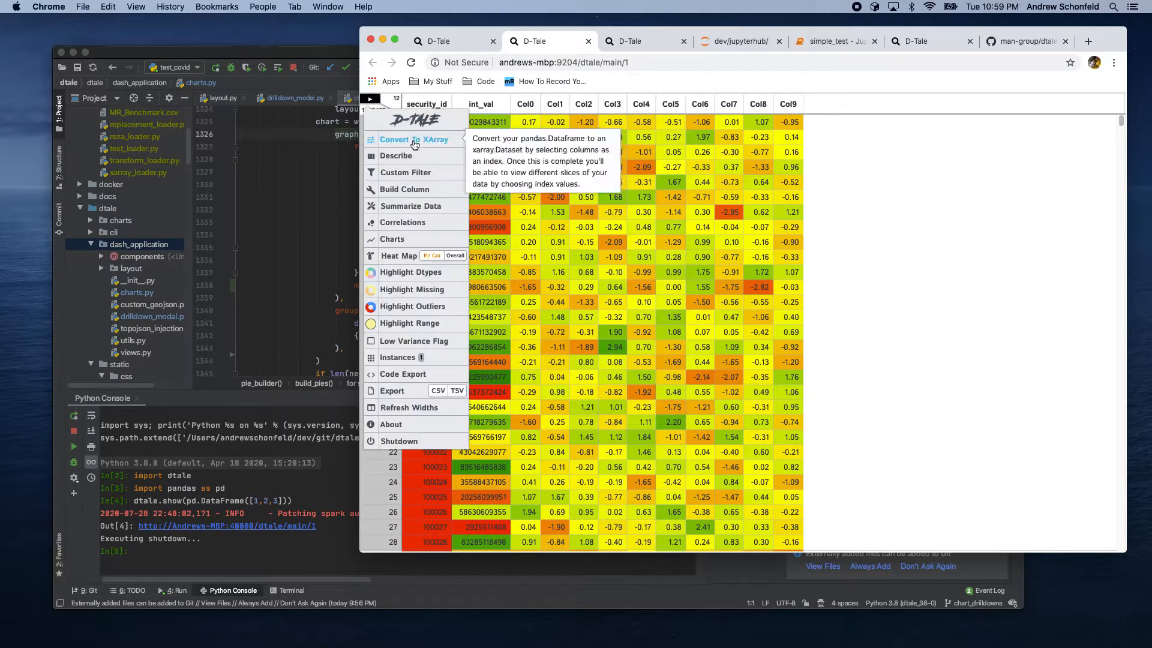
pyautogui.click(459, 253)
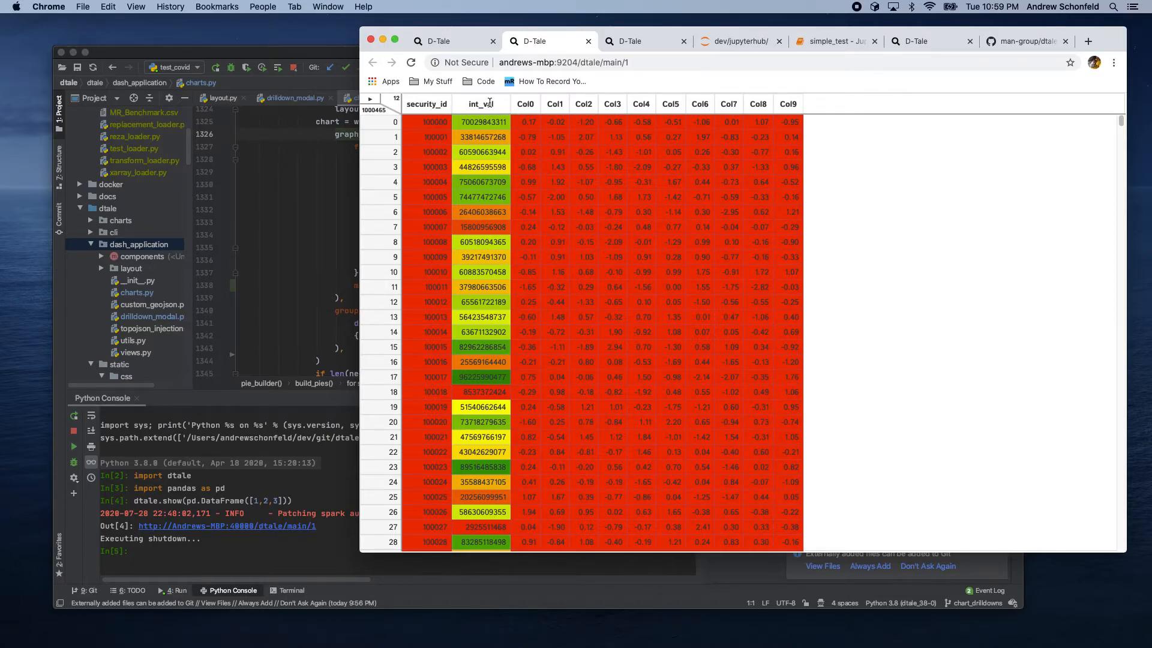
# Step: Turn off the heat map and highlight the grid's columns by data type
pyautogui.click(370, 98)
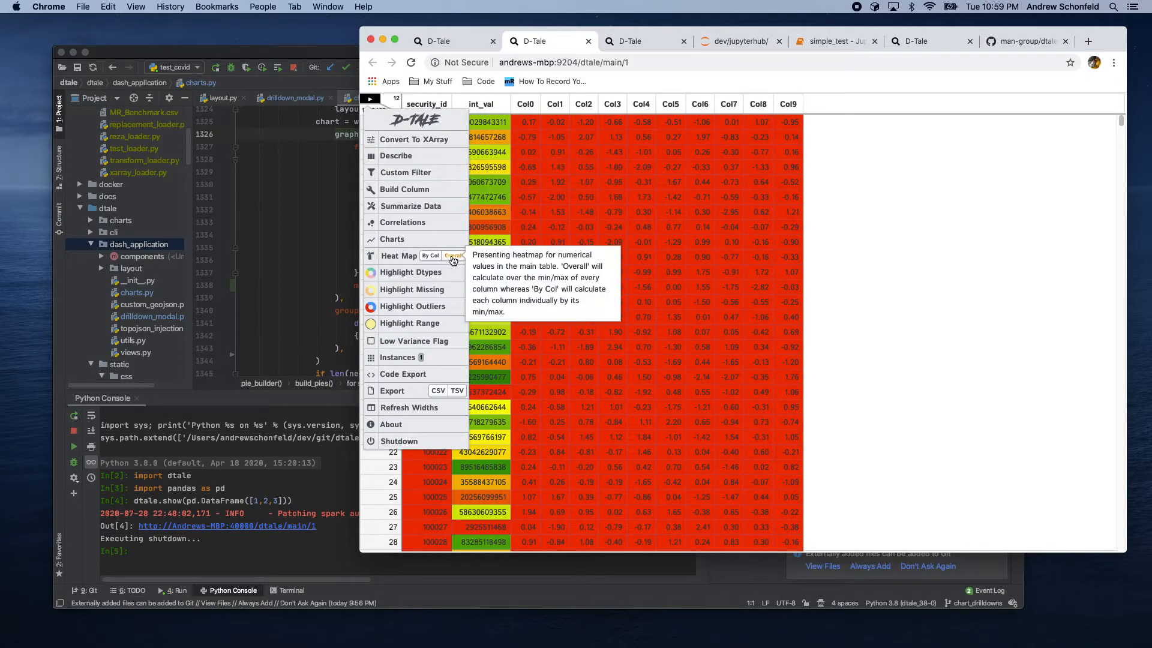
pyautogui.click(453, 258)
pyautogui.click(378, 102)
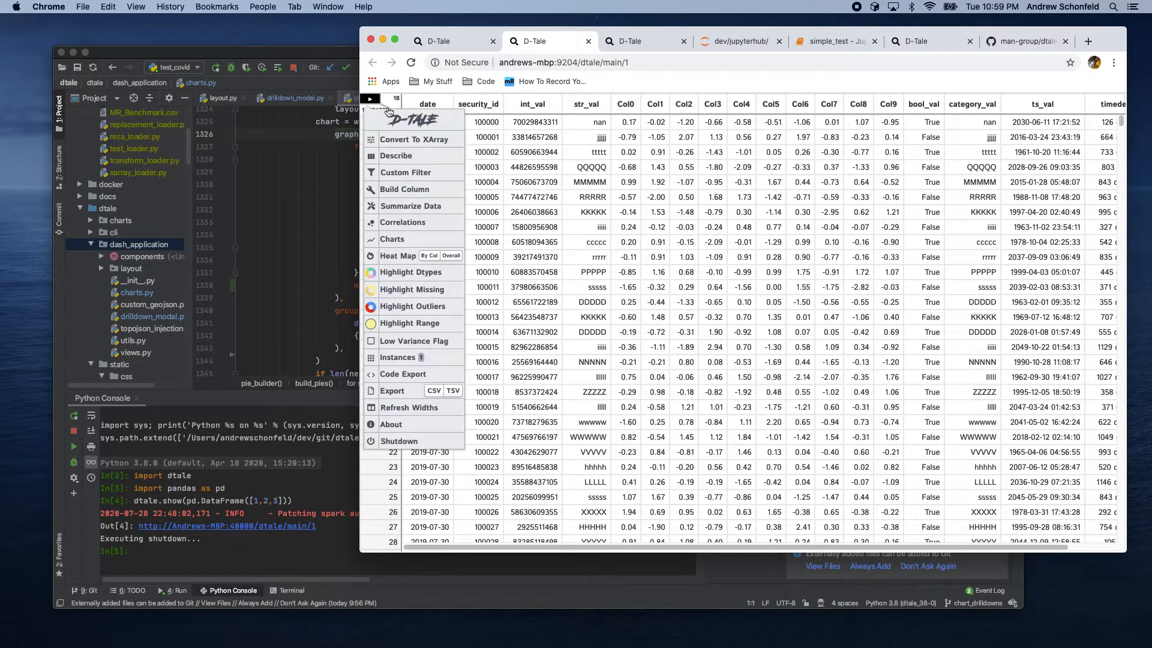
pyautogui.click(411, 272)
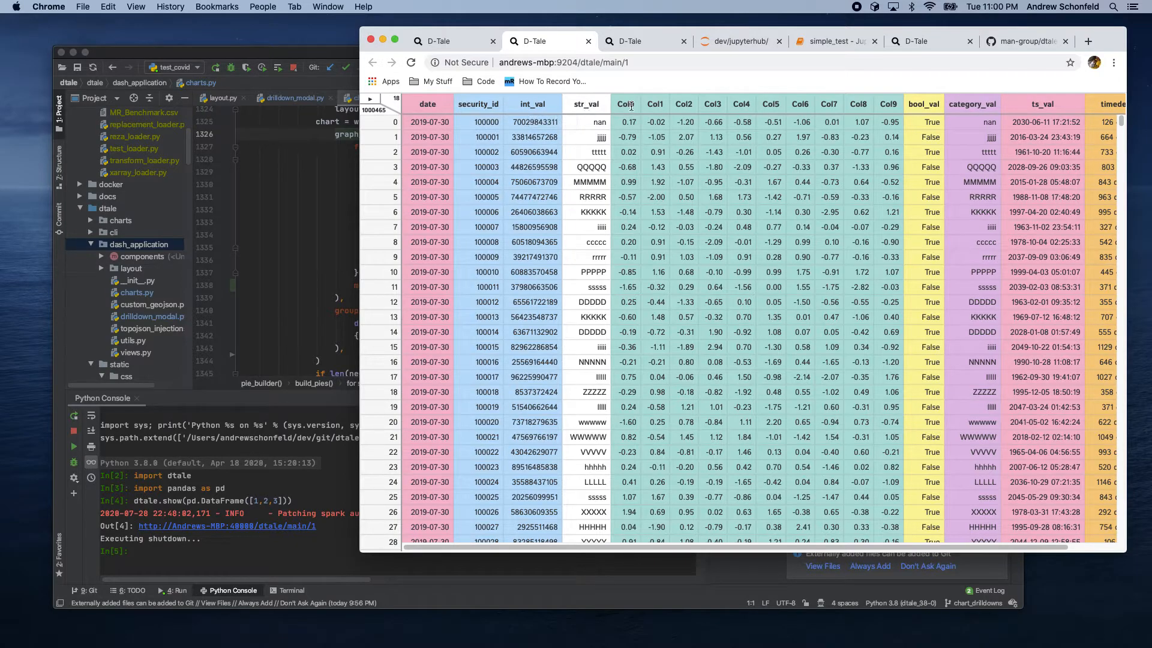
# Step: Highlight outliers in the grid's numeric columns
pyautogui.click(375, 102)
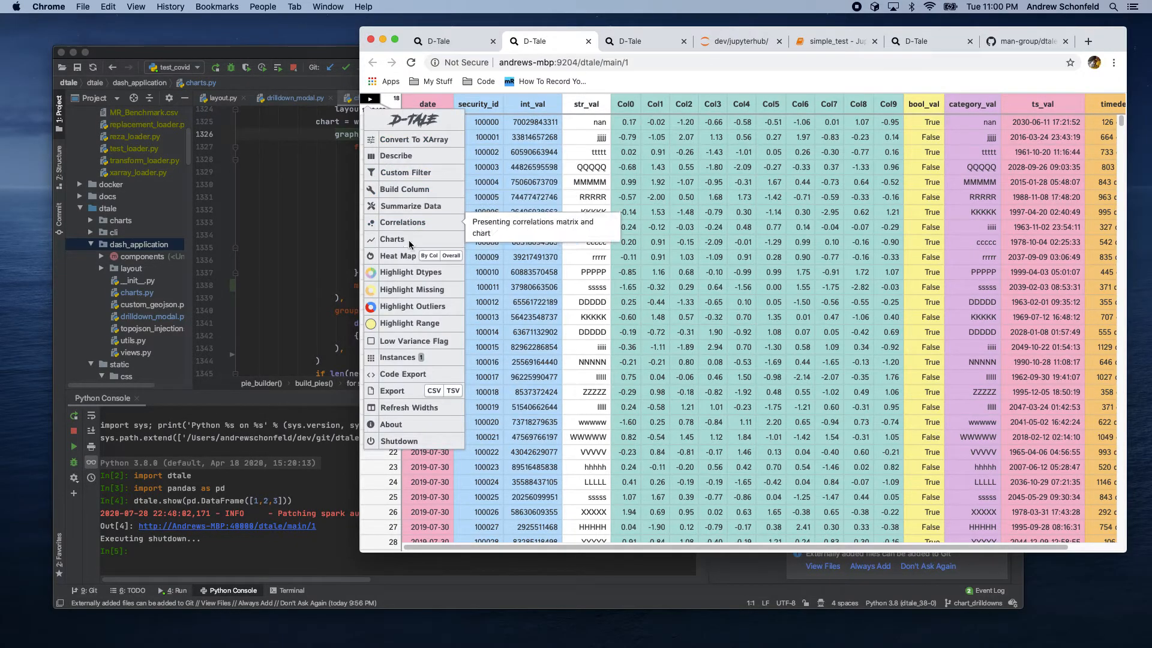
pyautogui.click(414, 302)
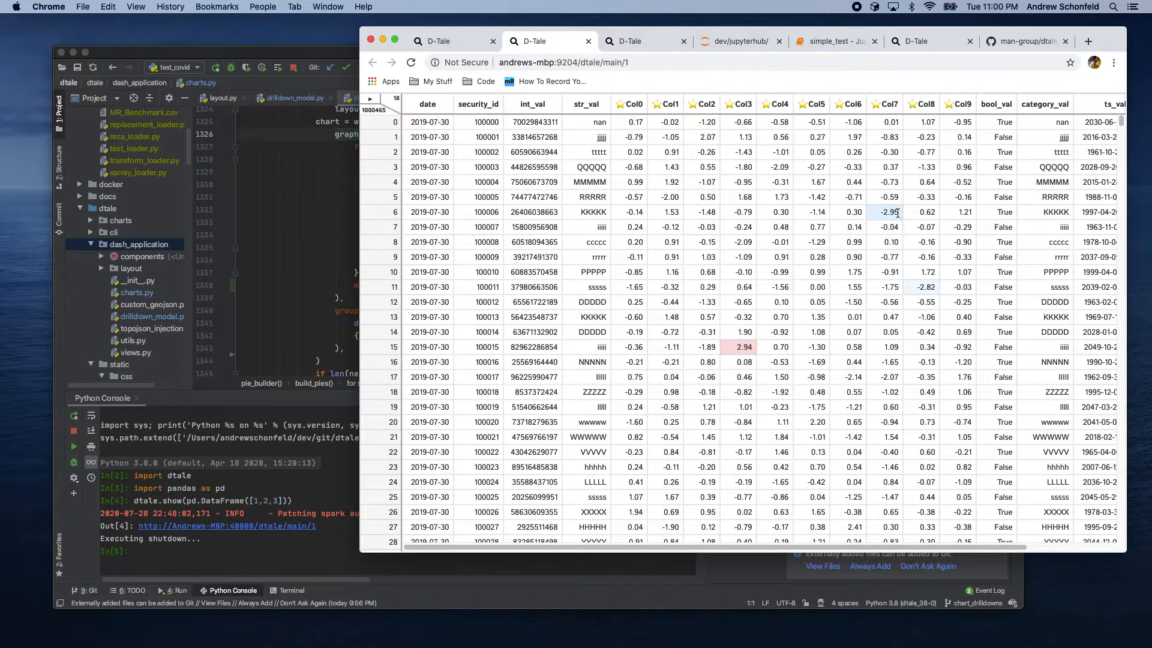
# Step: Highlight missing values in the grid instead
pyautogui.click(370, 99)
pyautogui.click(391, 290)
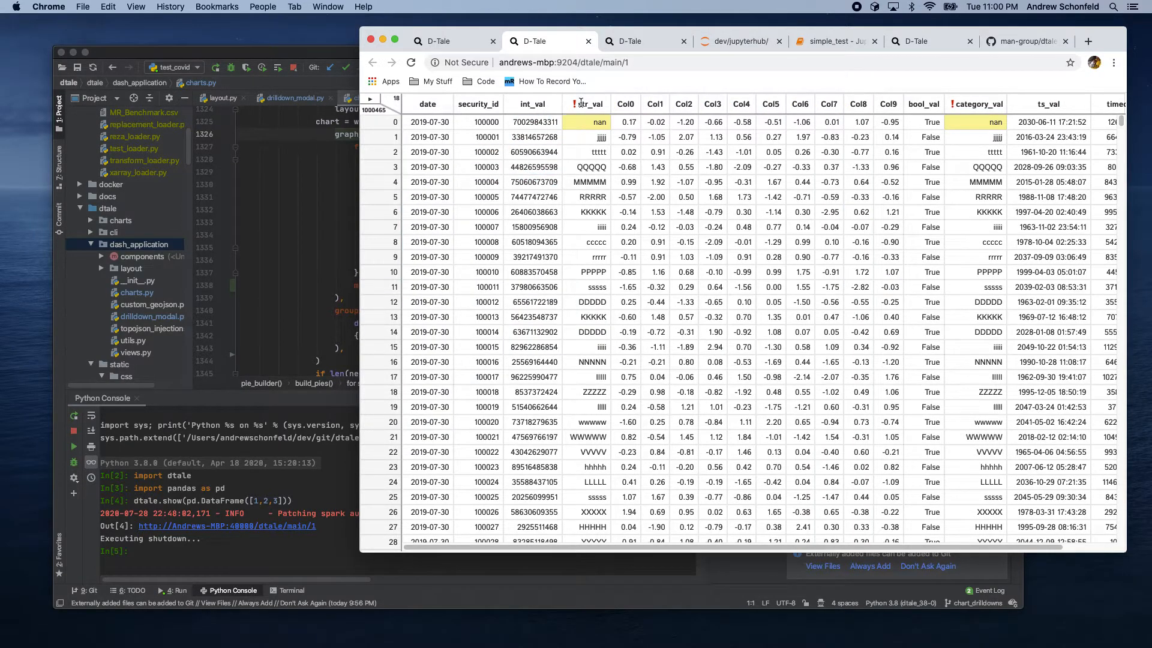
pyautogui.moveTo(580, 103)
# Step: Use Highlight Range to highlight values greater than 1
pyautogui.click(369, 98)
pyautogui.click(404, 322)
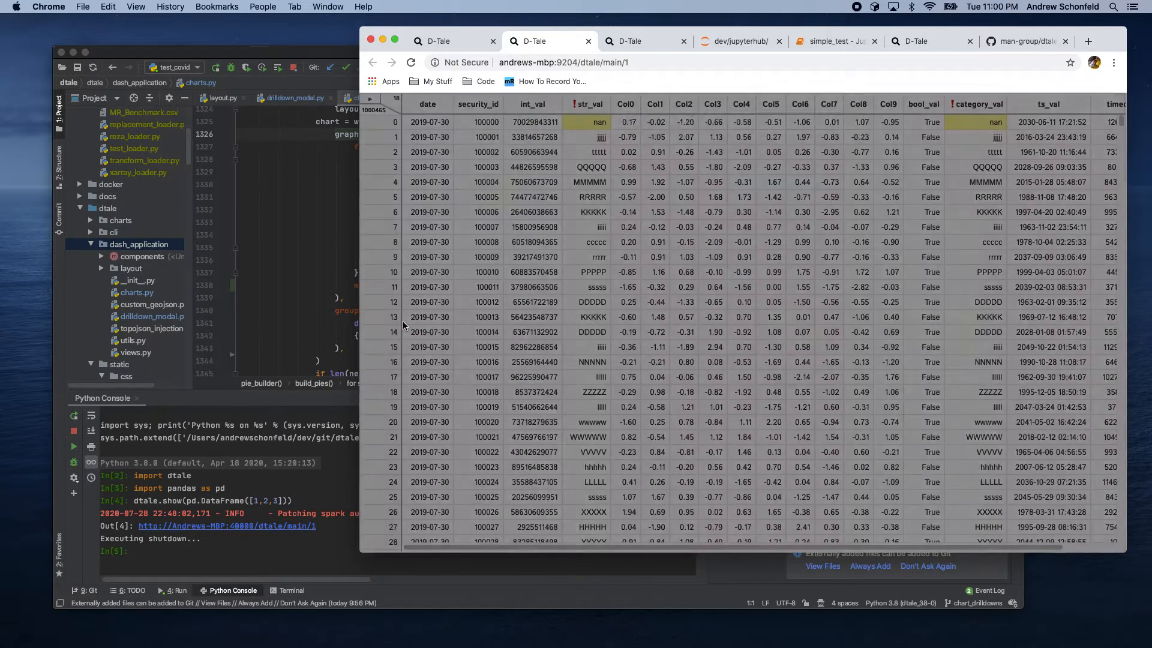
pyautogui.click(634, 178)
pyautogui.click(741, 173)
pyautogui.write('1')
pyautogui.click(851, 121)
pyautogui.click(603, 214)
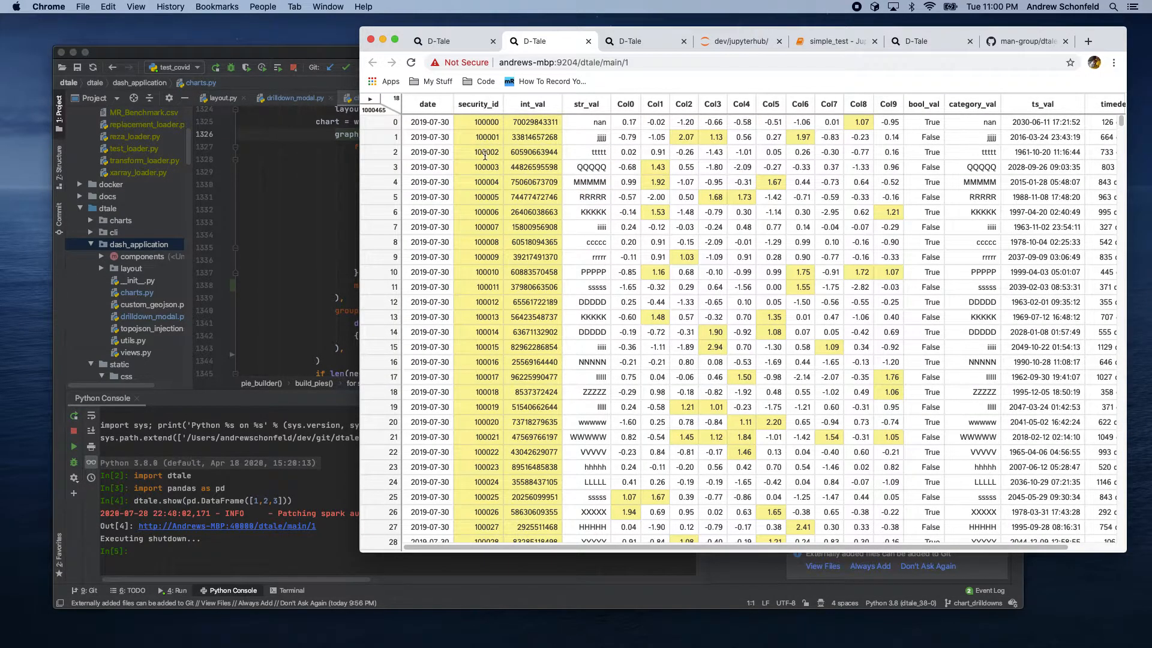
# Step: Clear the range highlighting from the grid
pyautogui.click(370, 99)
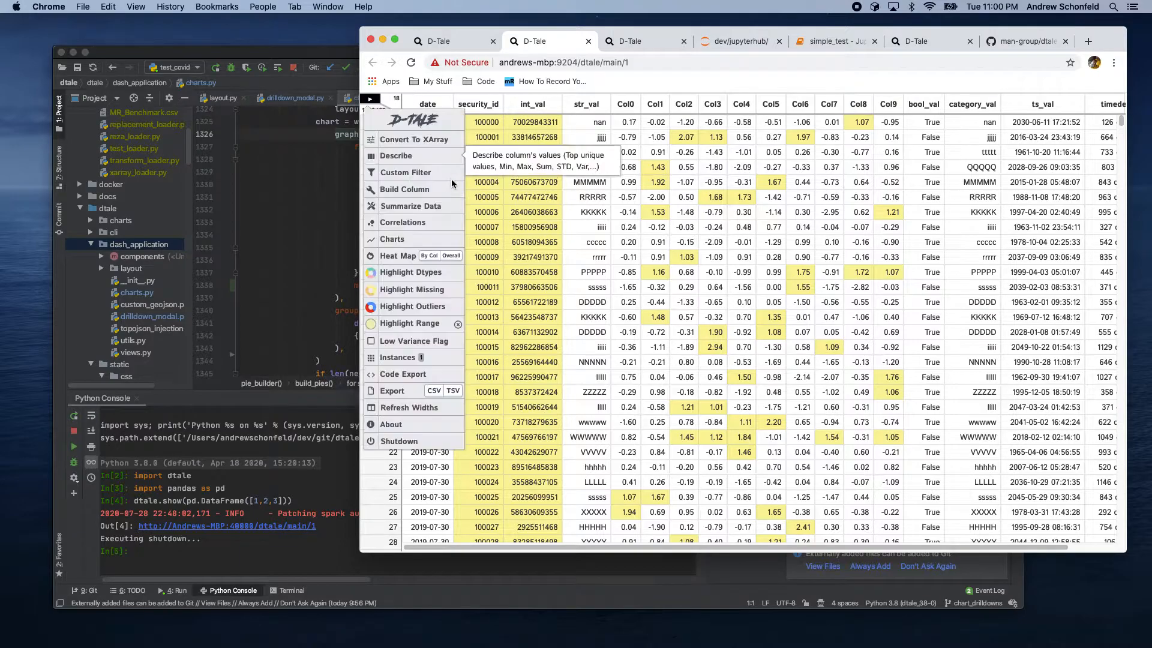
pyautogui.click(457, 323)
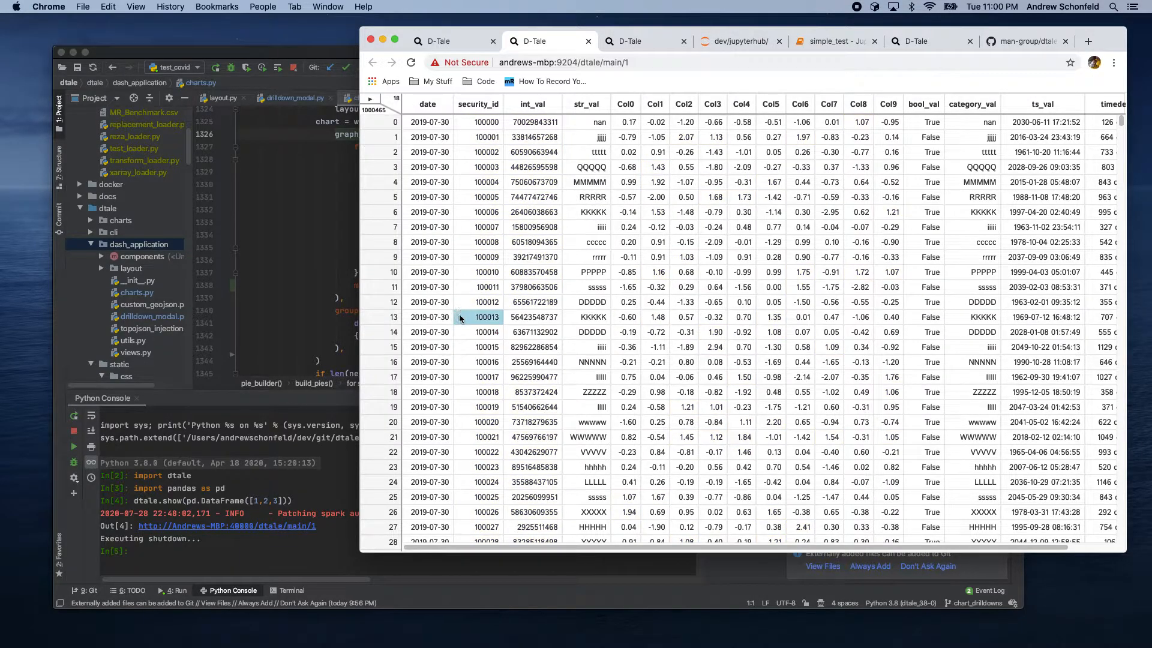
pyautogui.click(376, 106)
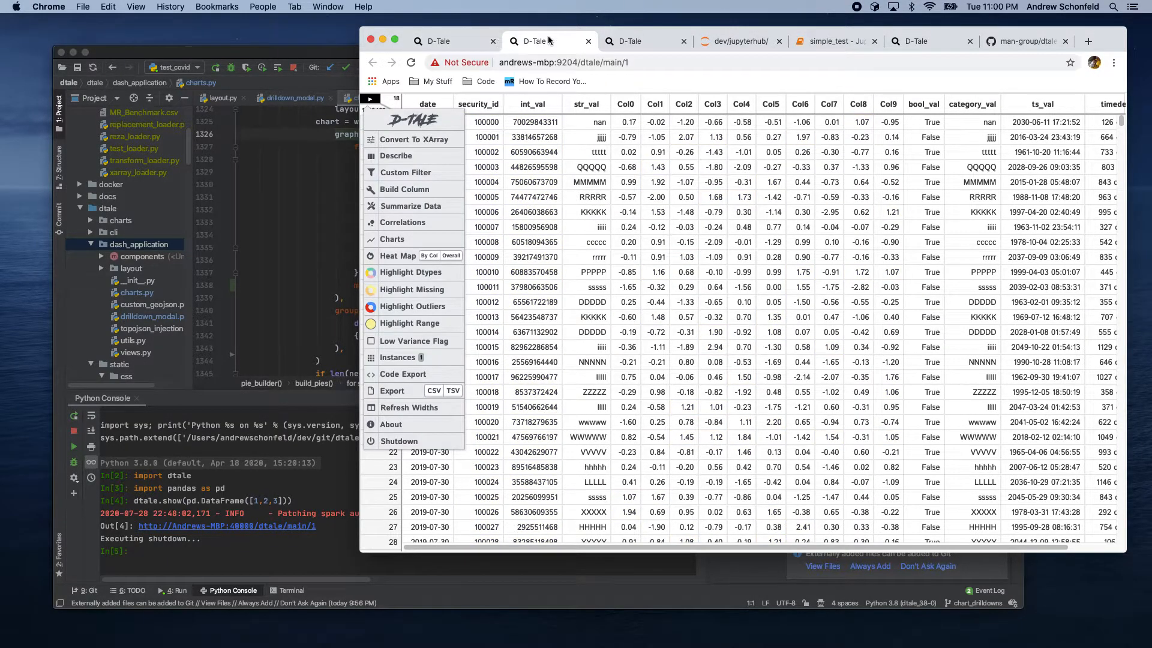
# Step: Open a new tab and load the D-Tale grid served on port 9206
pyautogui.click(537, 60)
pyautogui.press('super+c')
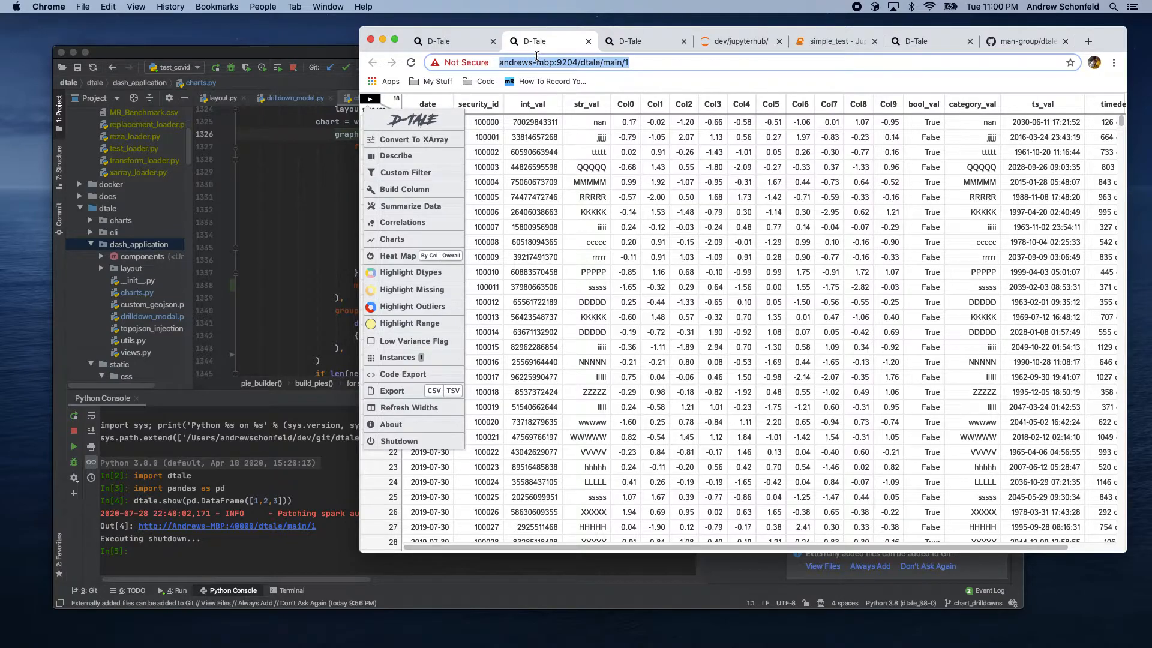
pyautogui.rightClick(567, 49)
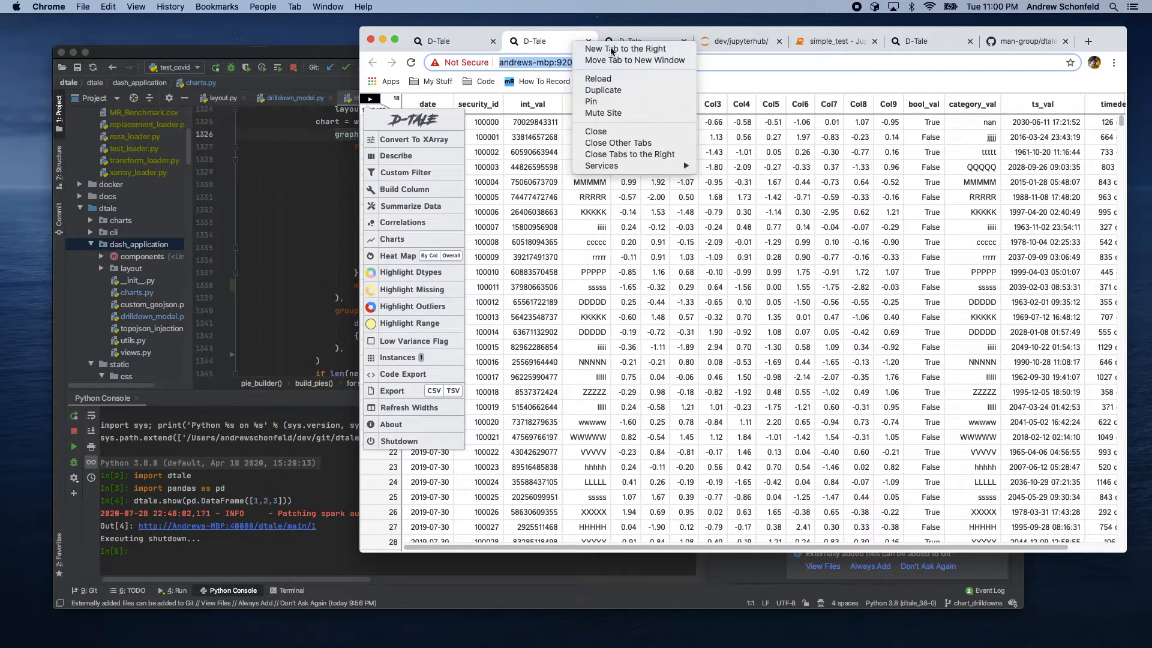
pyautogui.click(600, 52)
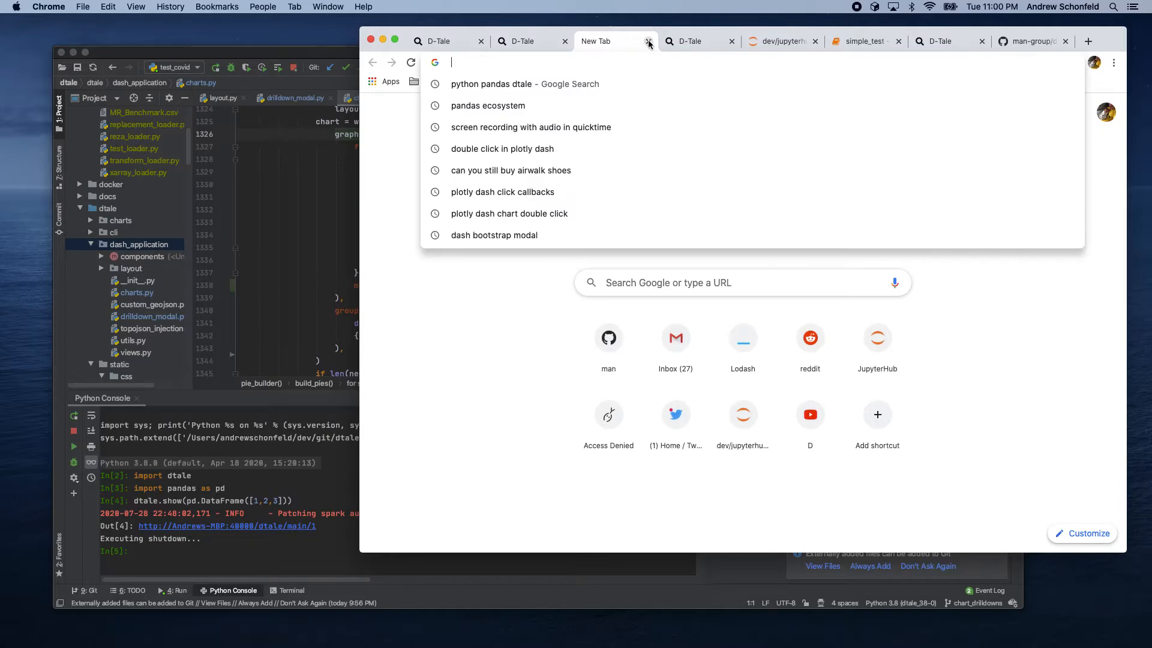
pyautogui.press('super+v')
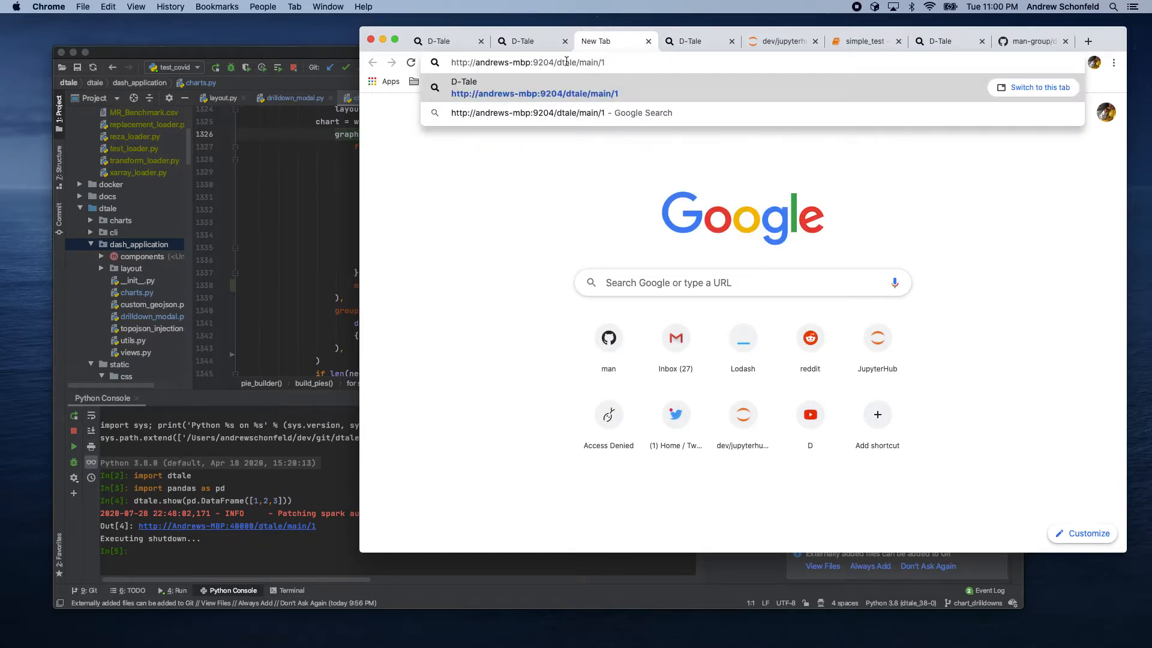
pyautogui.press('BackSpace')
pyautogui.write('6')
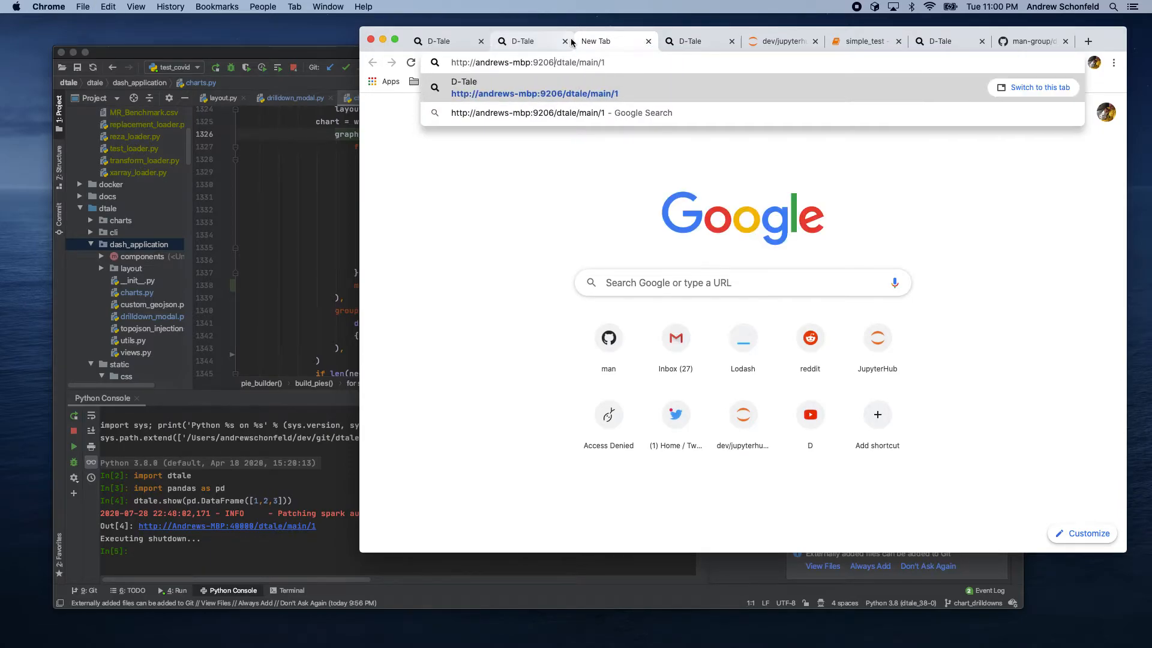
pyautogui.press('Return')
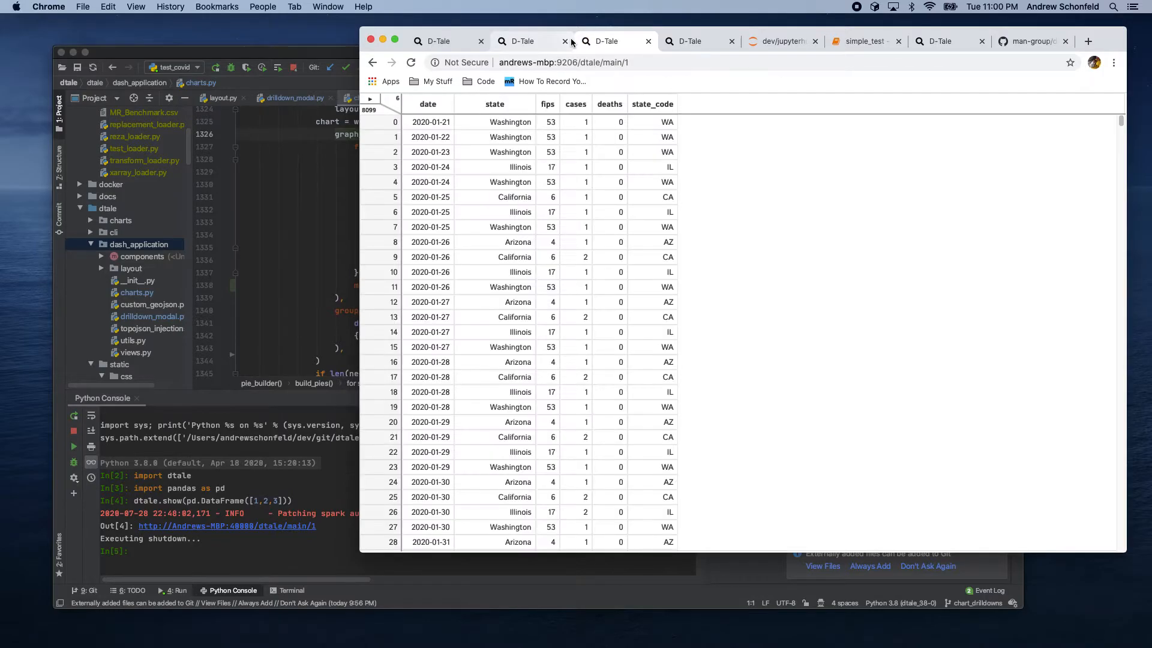
# Step: Switch the tab to the D-Tale instance on port 9207 and turn on the Low Variance Flag
pyautogui.click(579, 56)
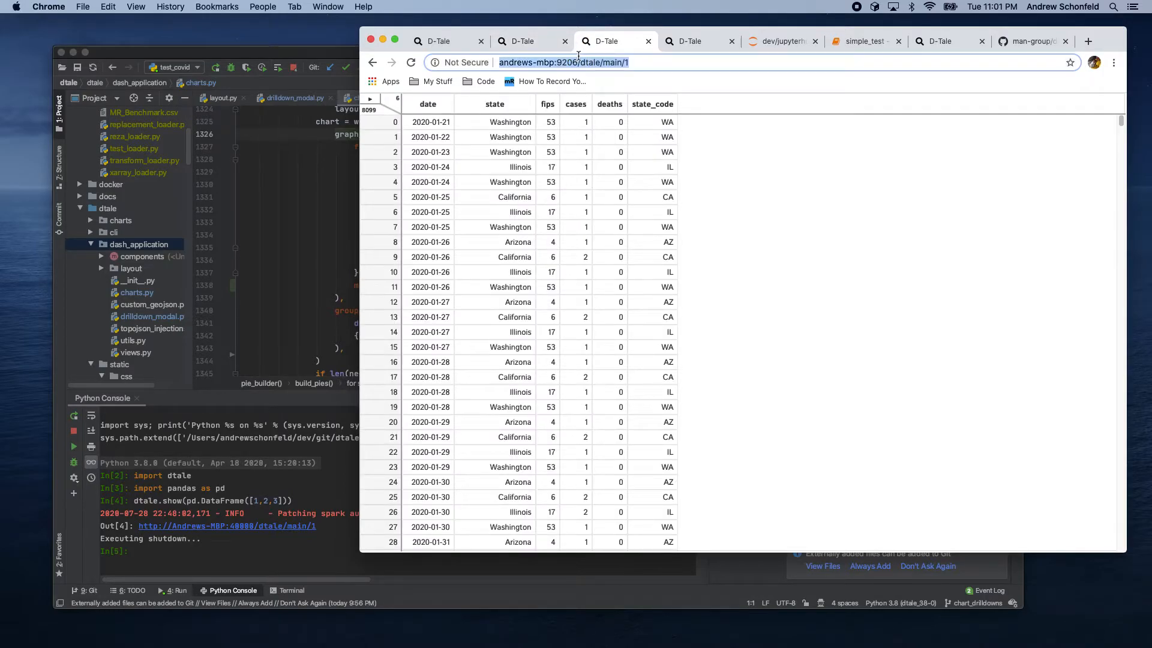
pyautogui.press('Left')
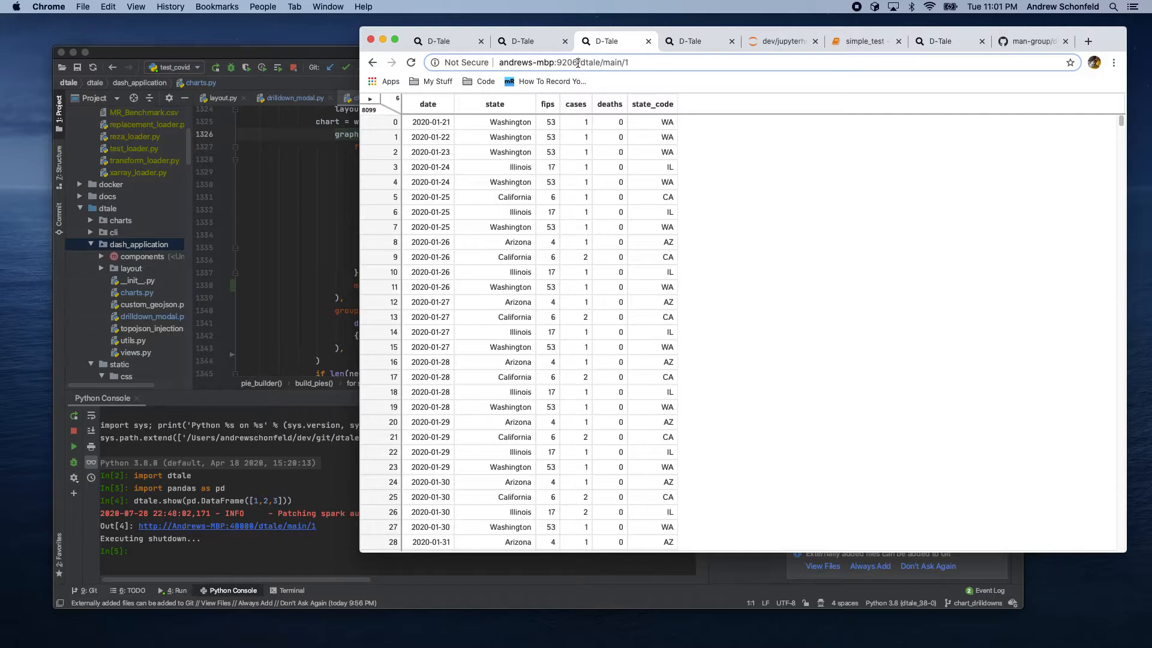
pyautogui.click(578, 63)
pyautogui.press('BackSpace')
pyautogui.write('7')
pyautogui.press('Return')
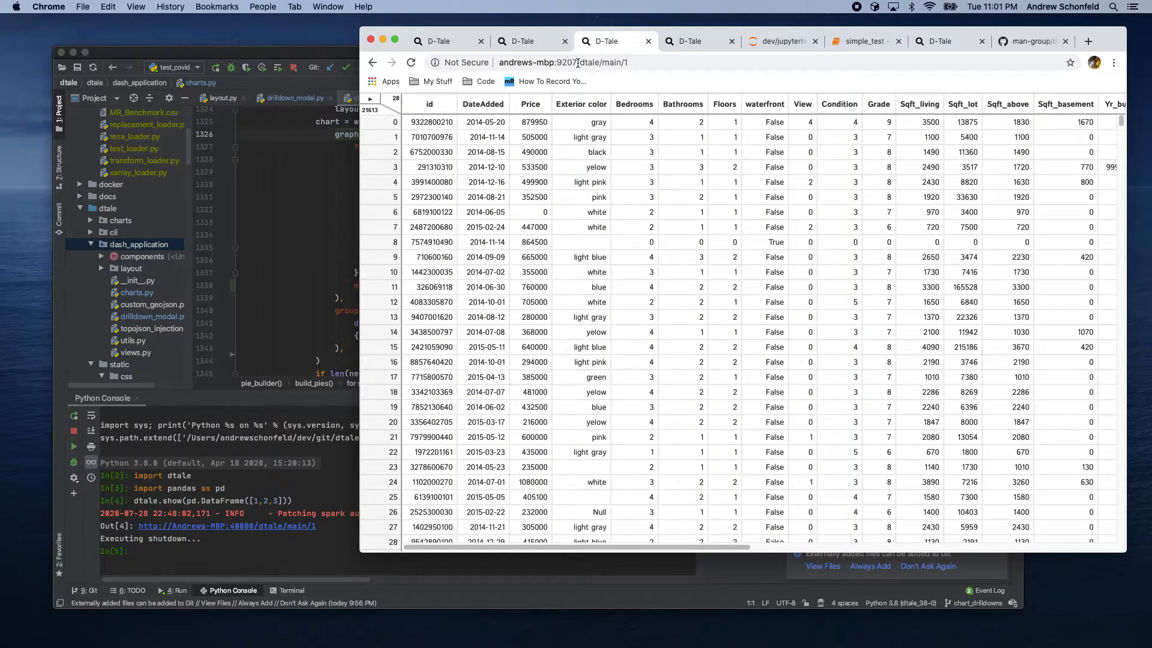
pyautogui.click(370, 99)
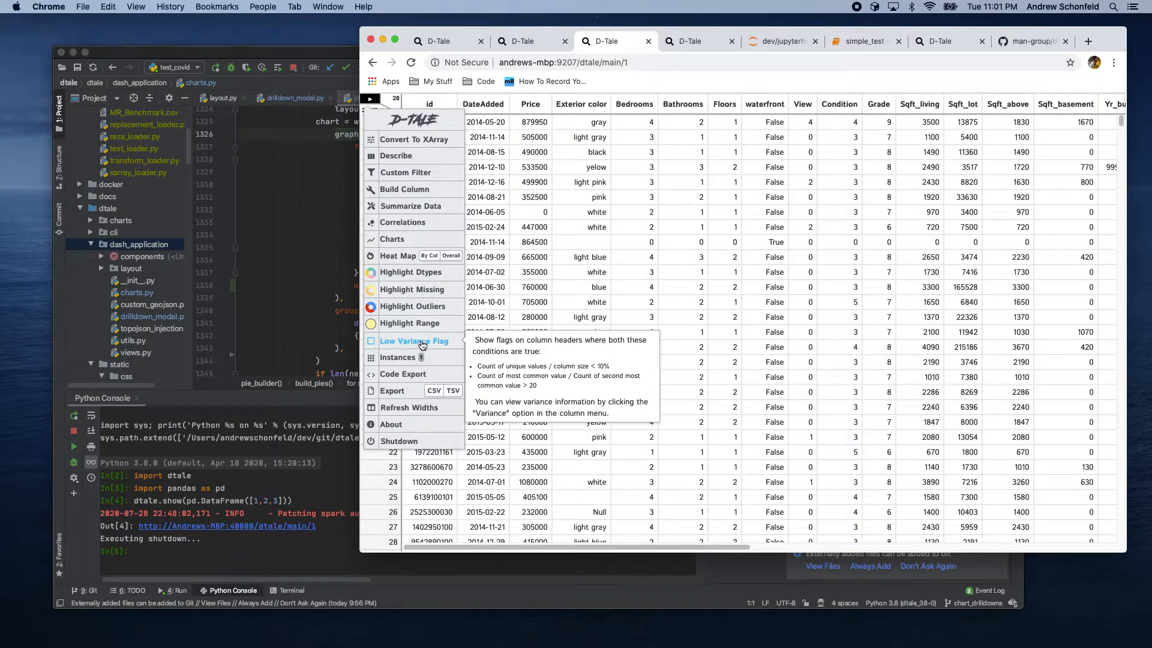
pyautogui.click(423, 342)
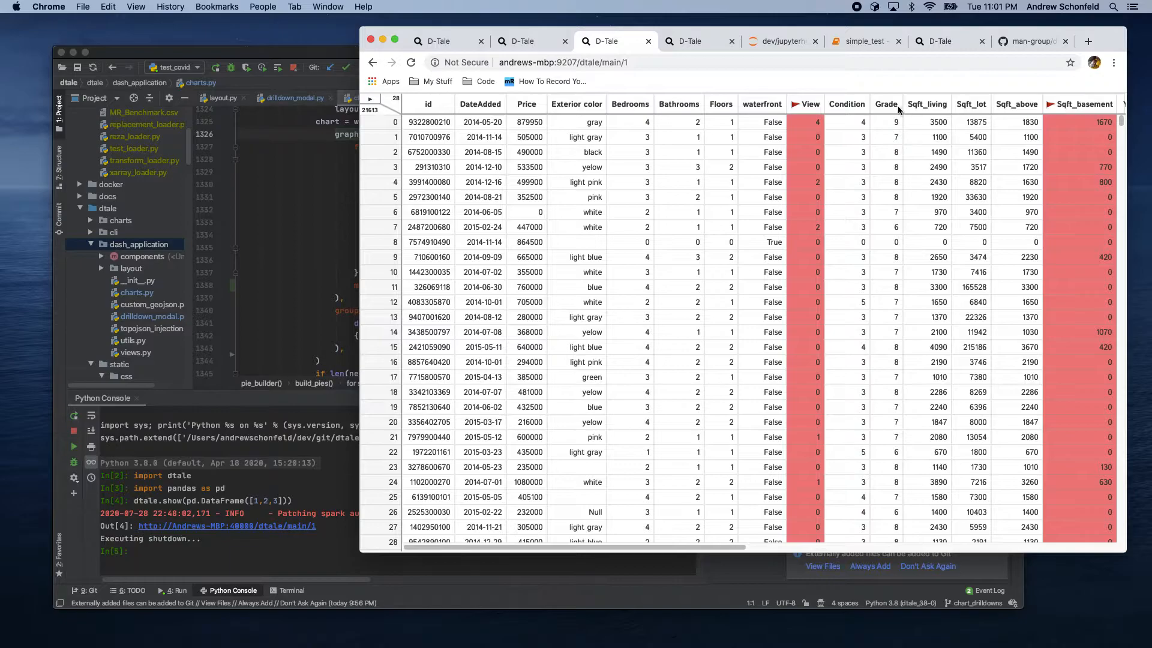
# Step: Open the Variance Report for the flagged View column, then close it
pyautogui.moveTo(804, 105)
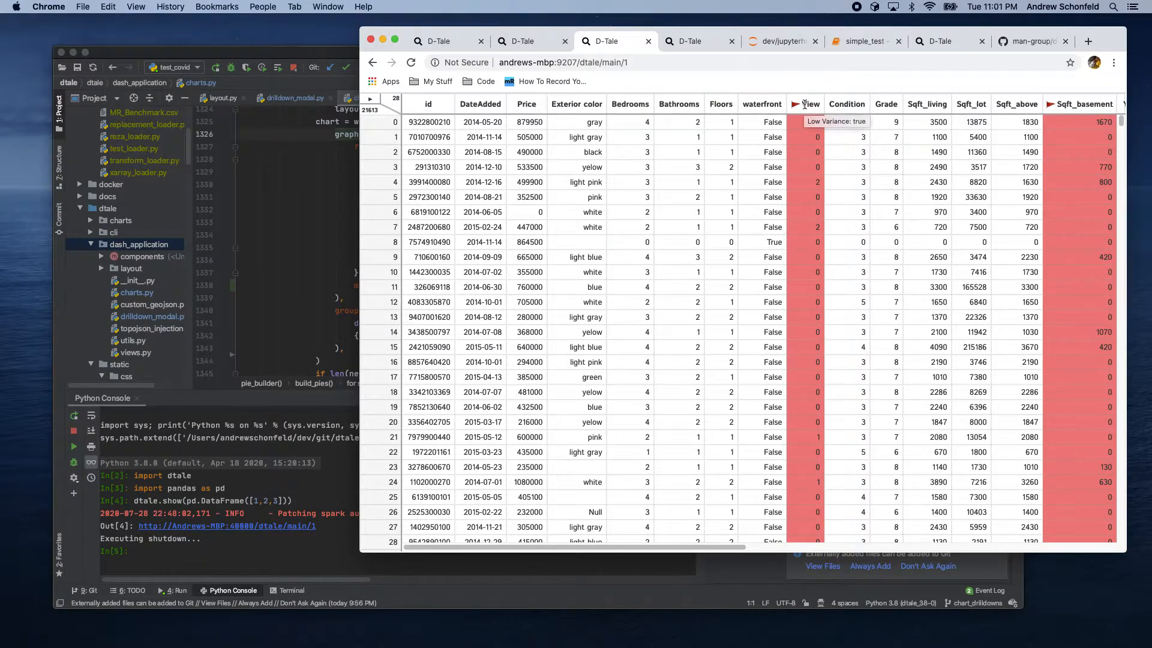
pyautogui.click(804, 105)
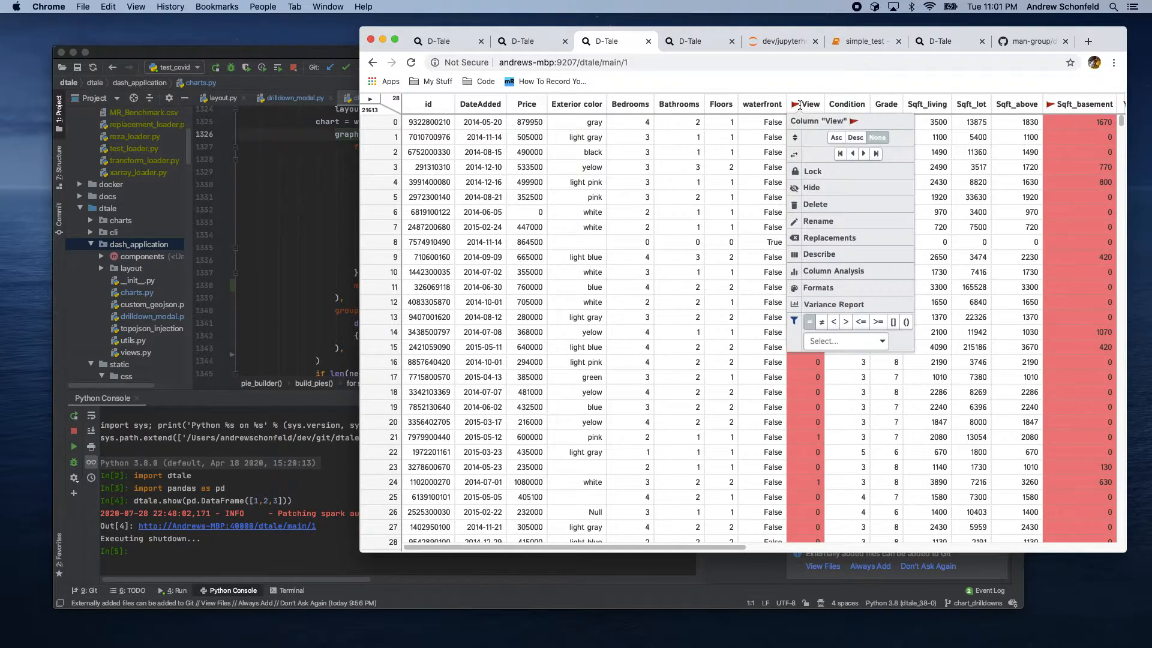
pyautogui.click(831, 304)
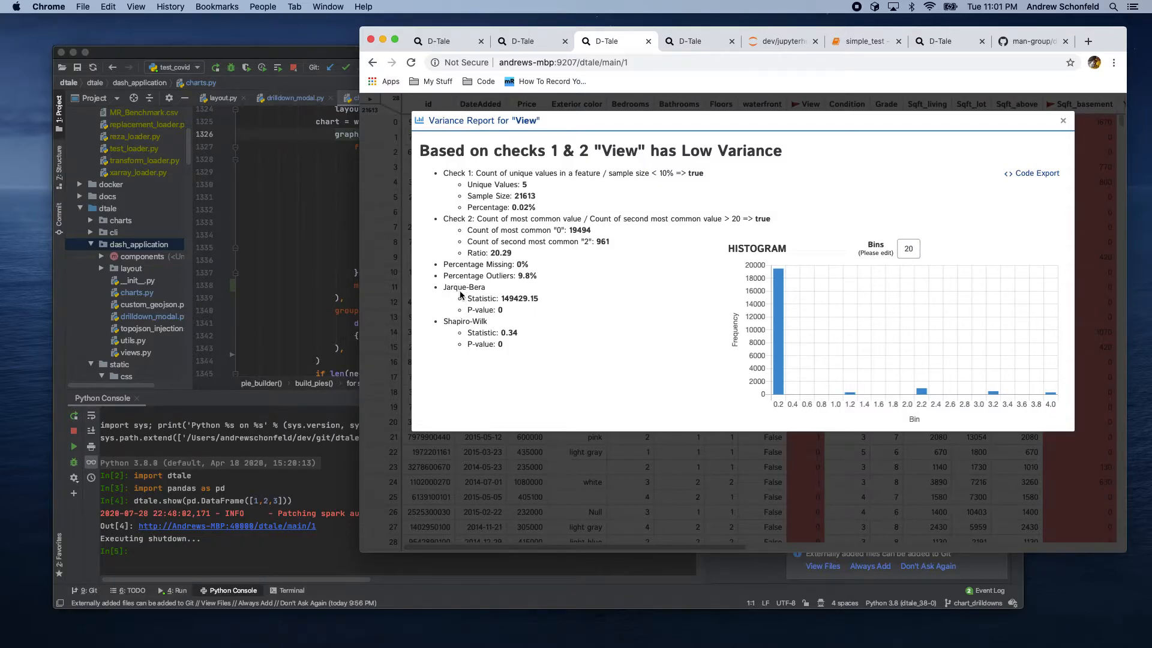
pyautogui.click(1063, 121)
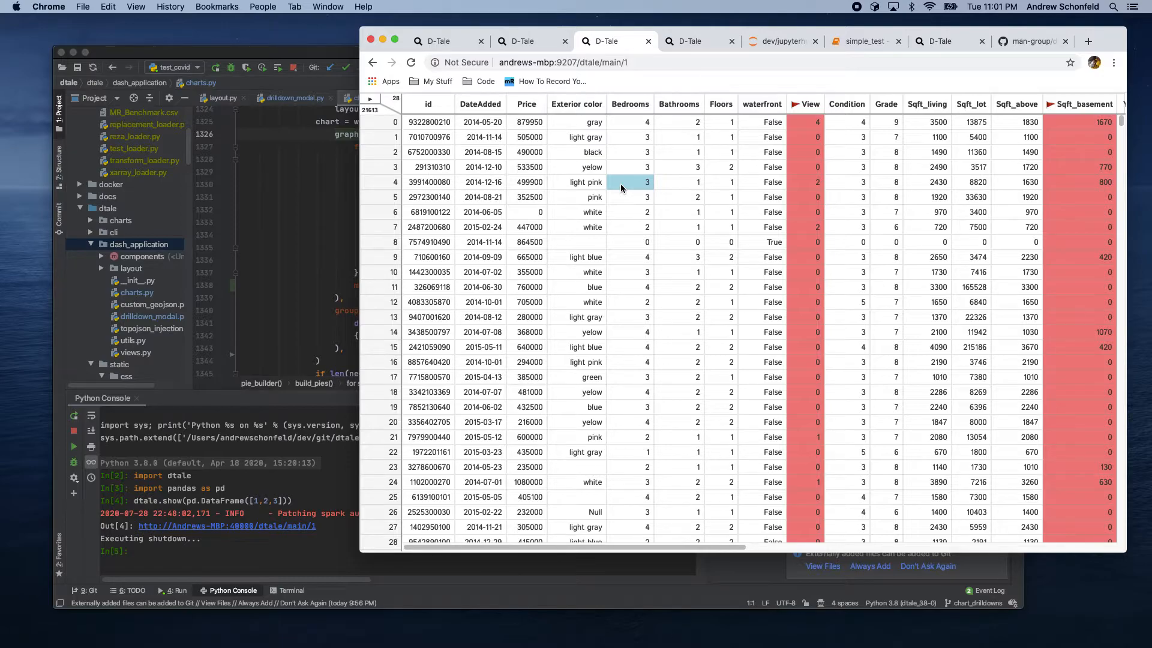
# Step: Open the Charts page from the main menu of the D-Tale grid on port 9204
pyautogui.click(523, 42)
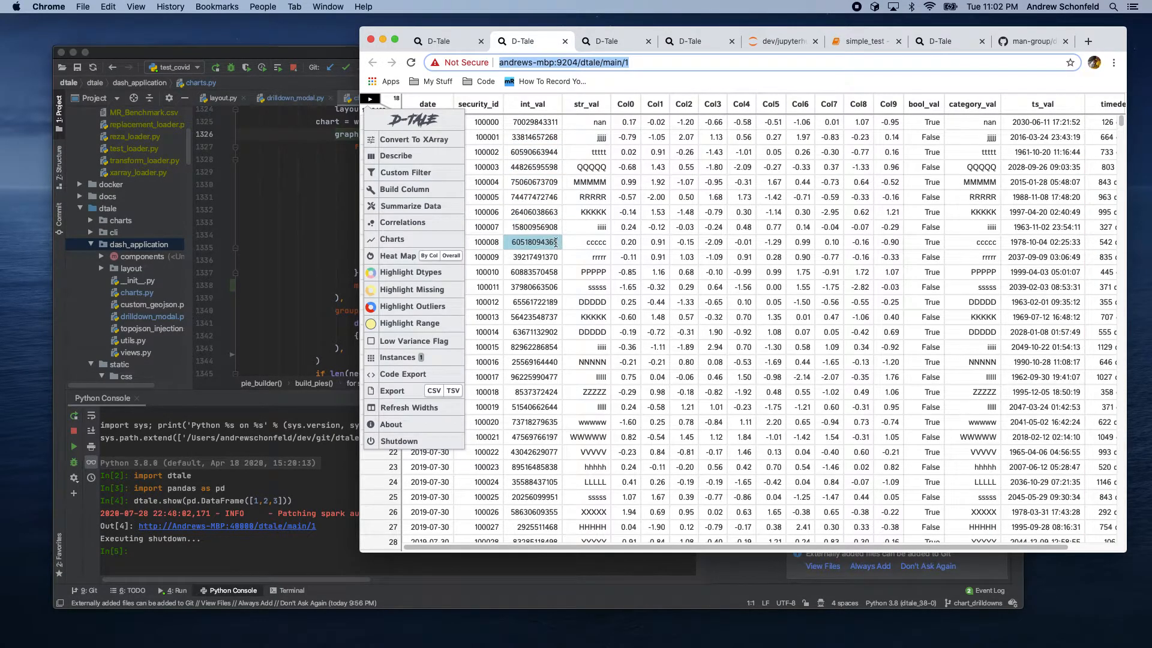
pyautogui.click(398, 236)
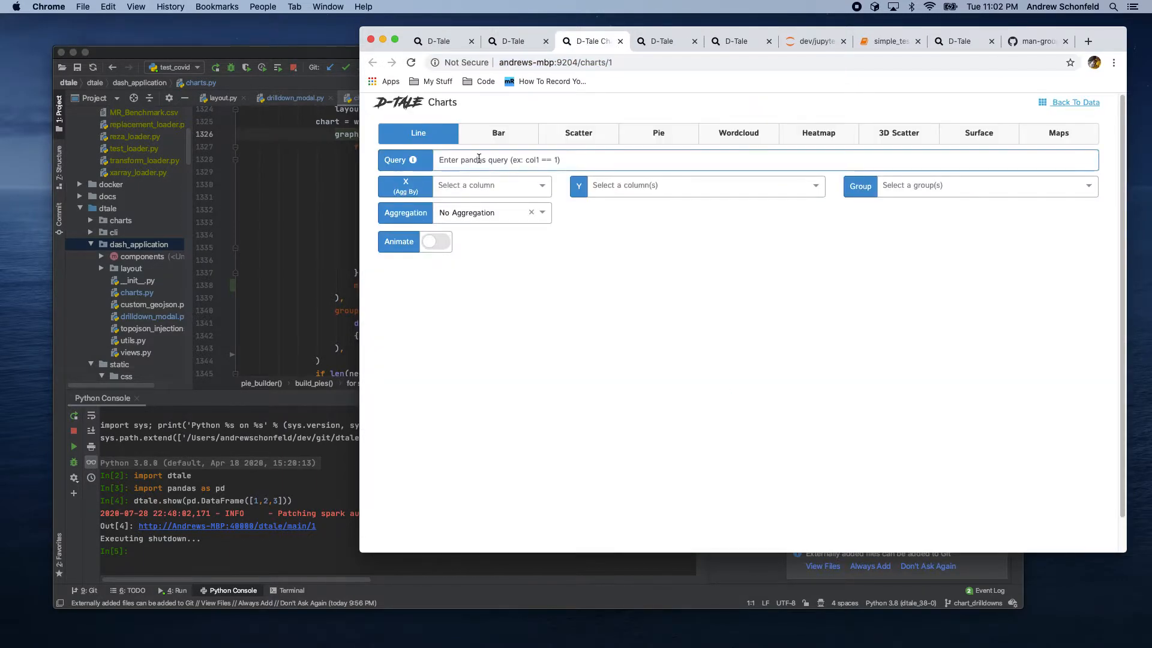
pyautogui.click(506, 42)
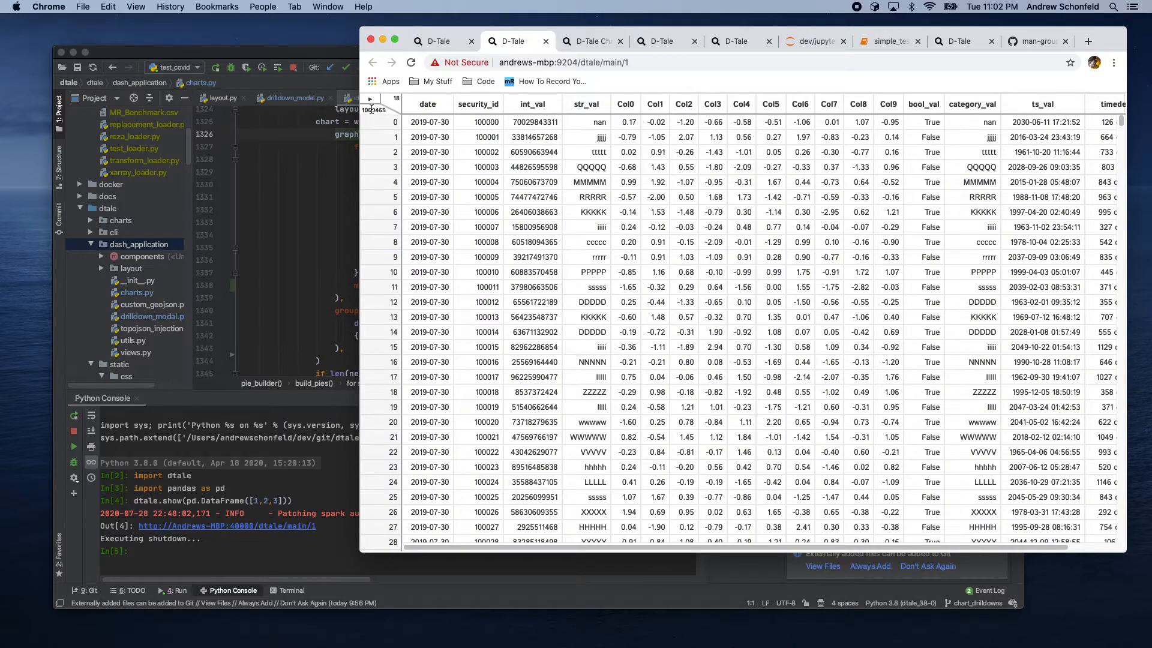
pyautogui.click(578, 42)
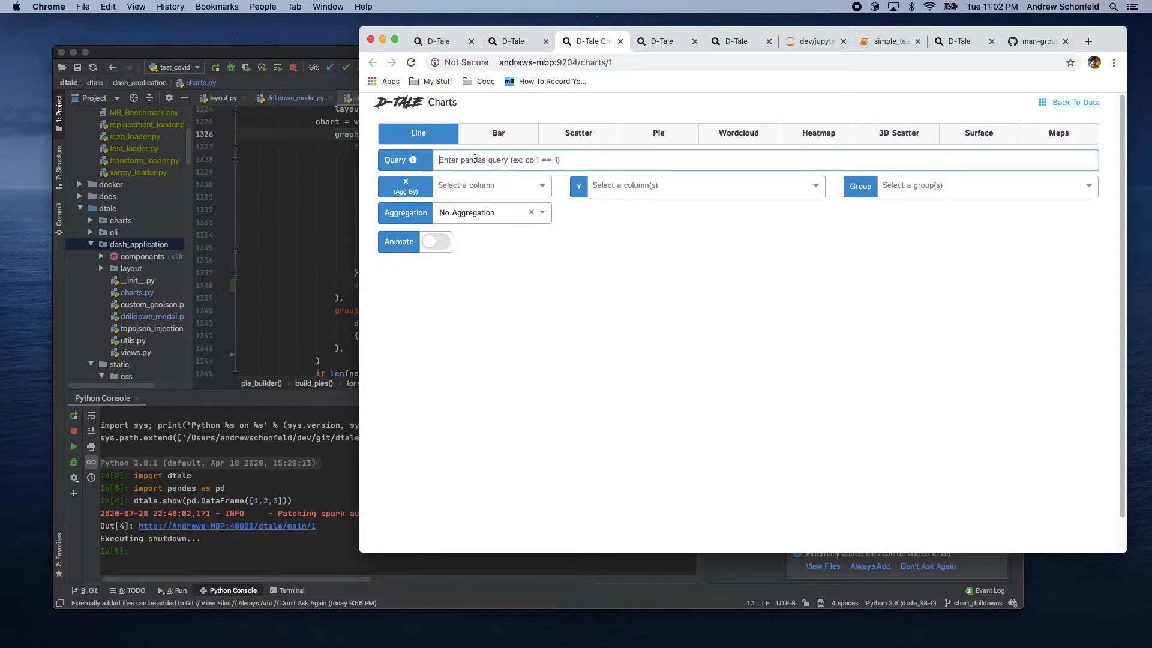
# Step: Enter the chart query date > '20200710'
pyautogui.write("date > '202007")
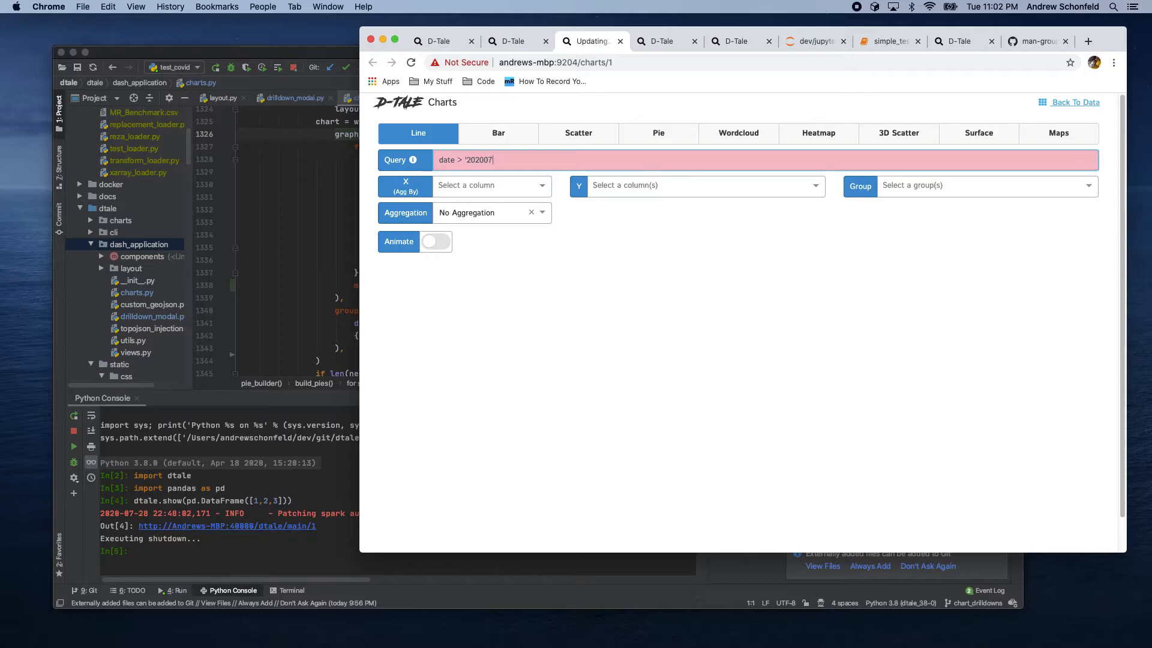
pyautogui.write("10'")
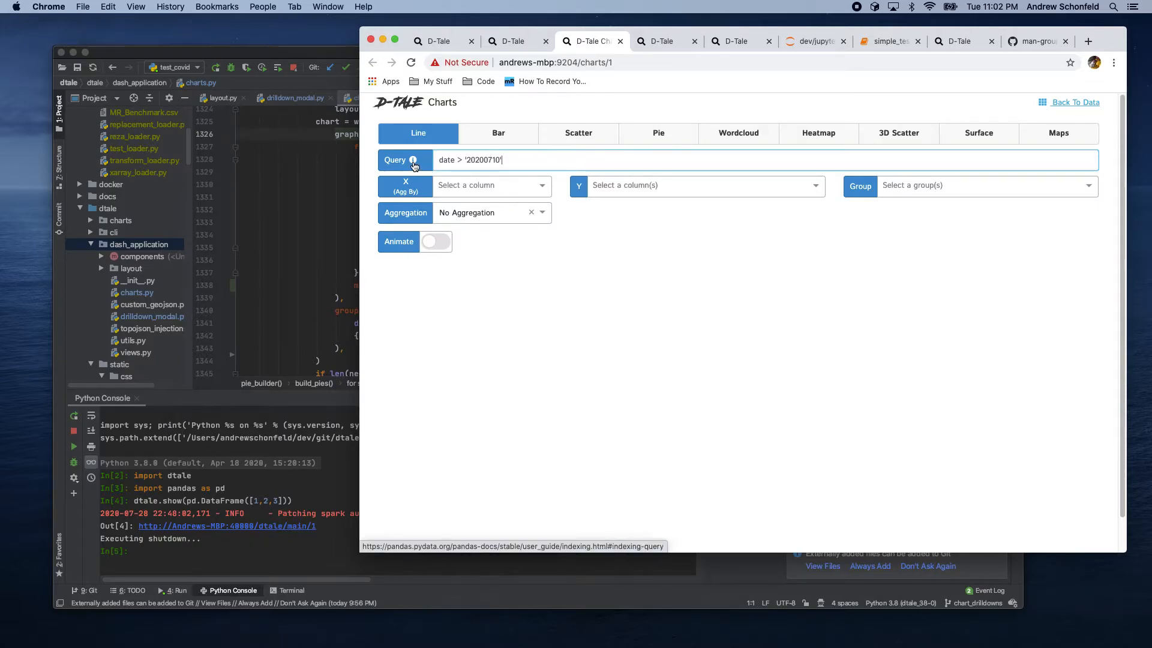
# Step: Build a line chart with date on the X axis and Col0 on the Y axis
pyautogui.click(474, 186)
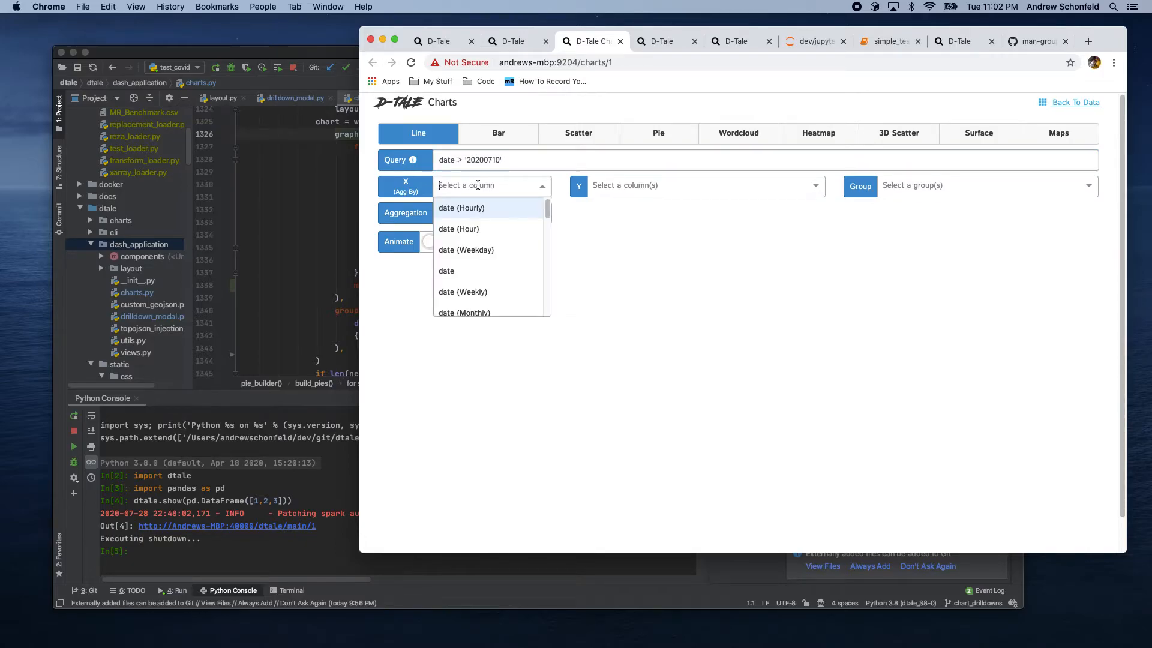
pyautogui.click(457, 273)
pyautogui.click(611, 189)
pyautogui.scroll(-5, 618, 259)
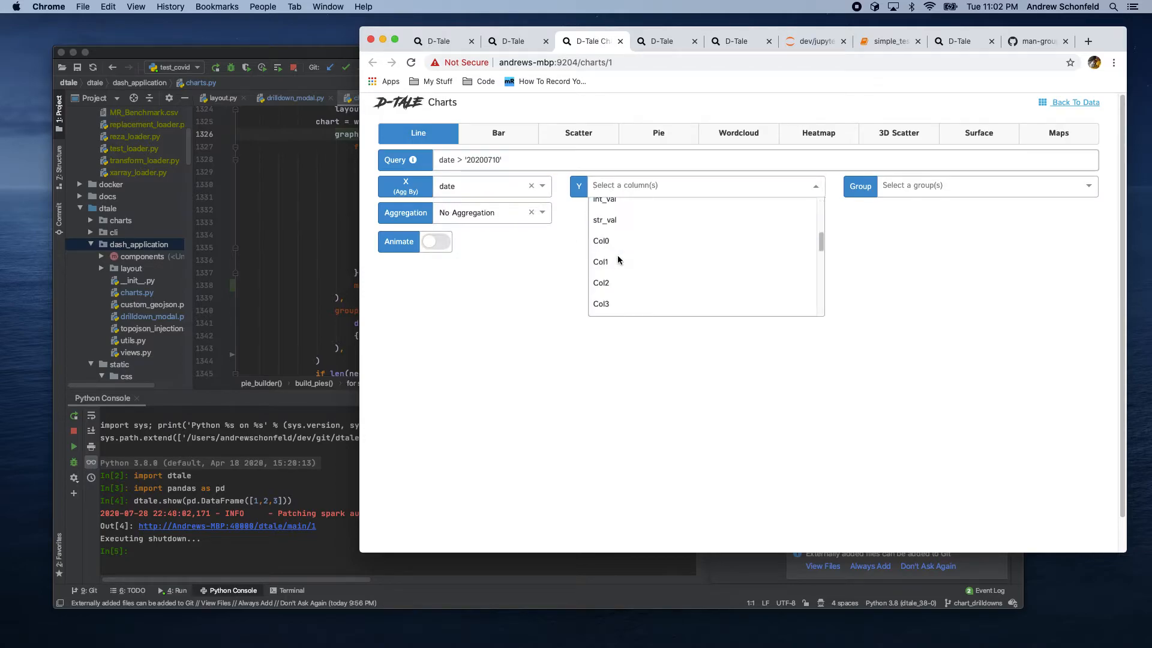
pyautogui.click(600, 242)
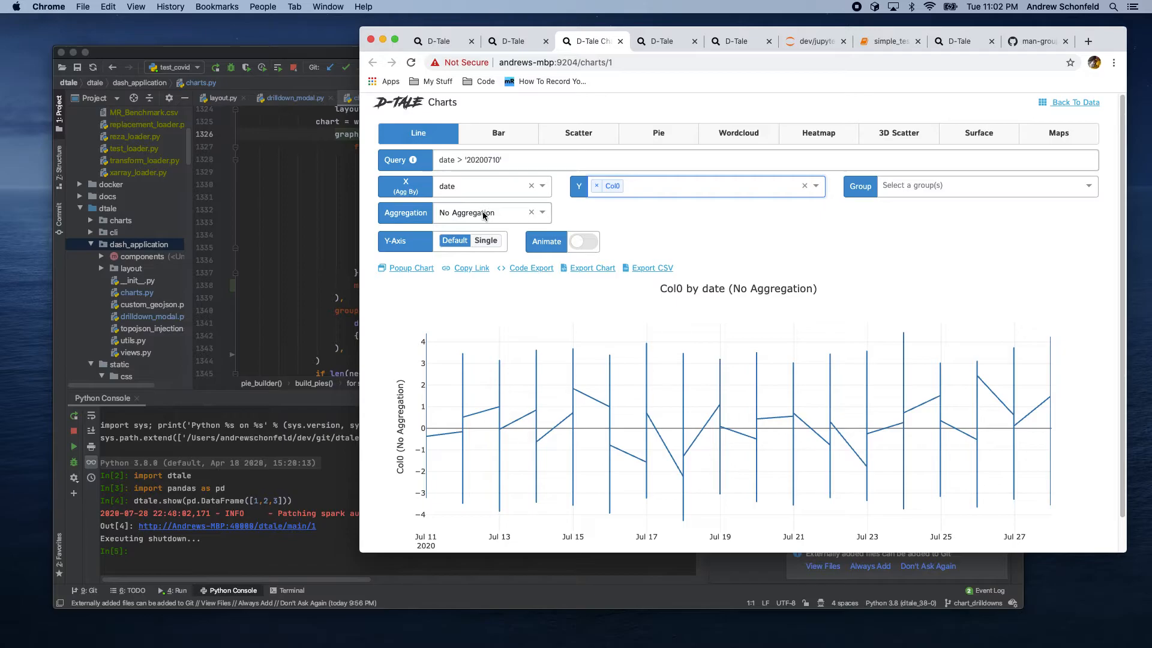
# Step: Look at the date values in the data grid tab and return to the chart
pyautogui.click(504, 42)
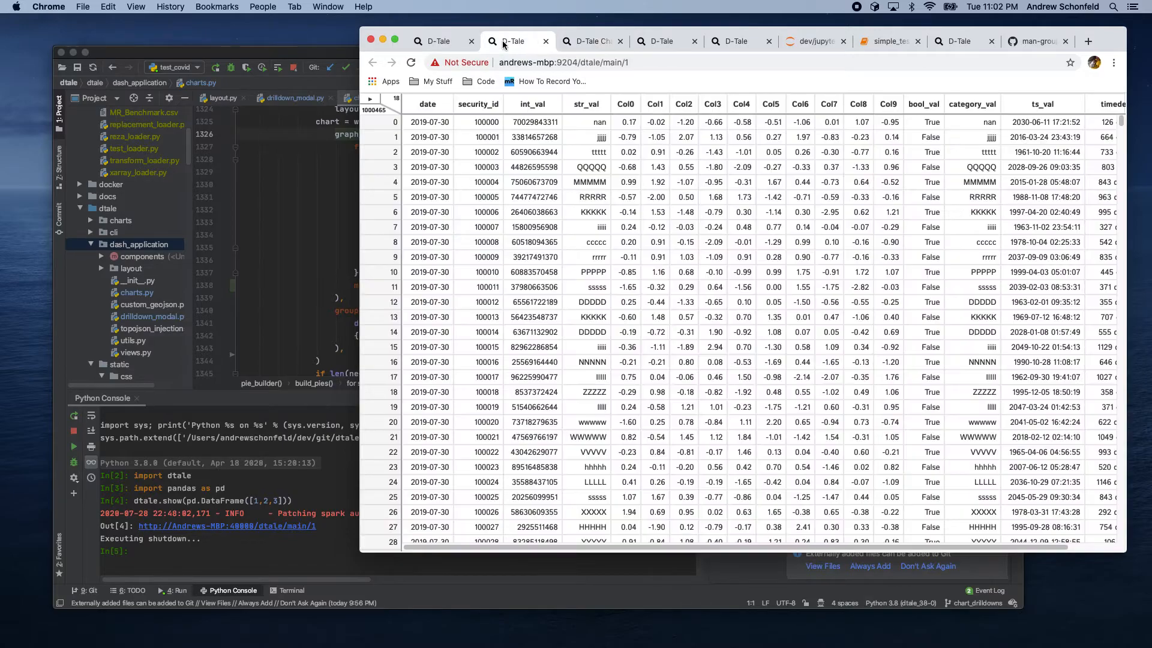
pyautogui.click(433, 121)
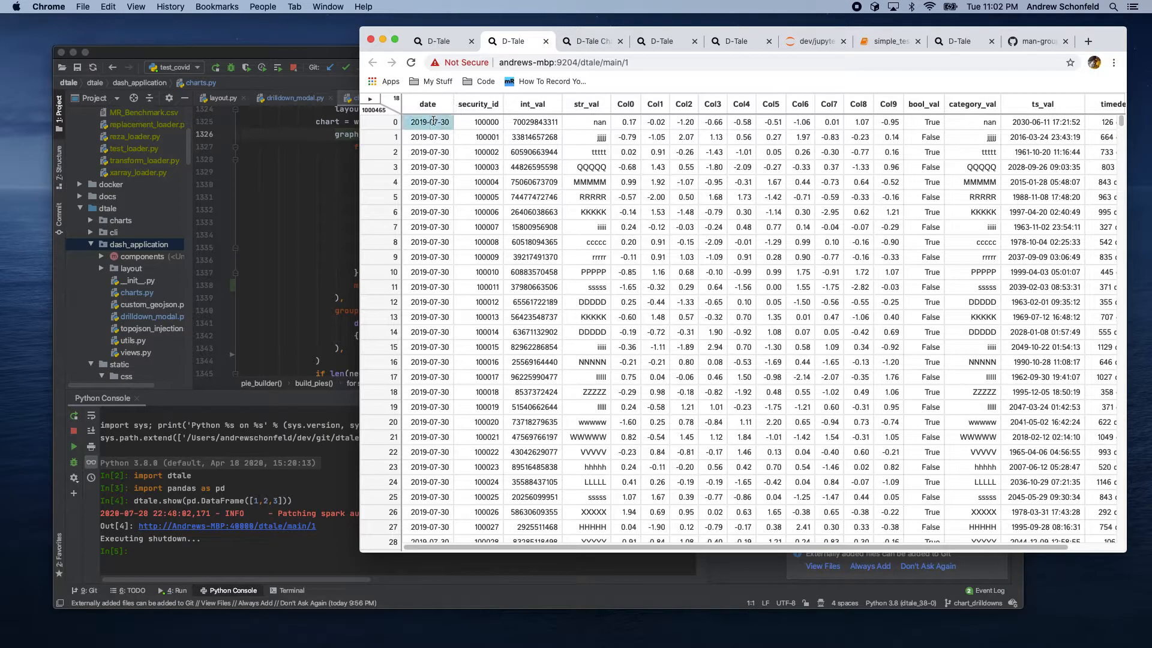
pyautogui.click(594, 42)
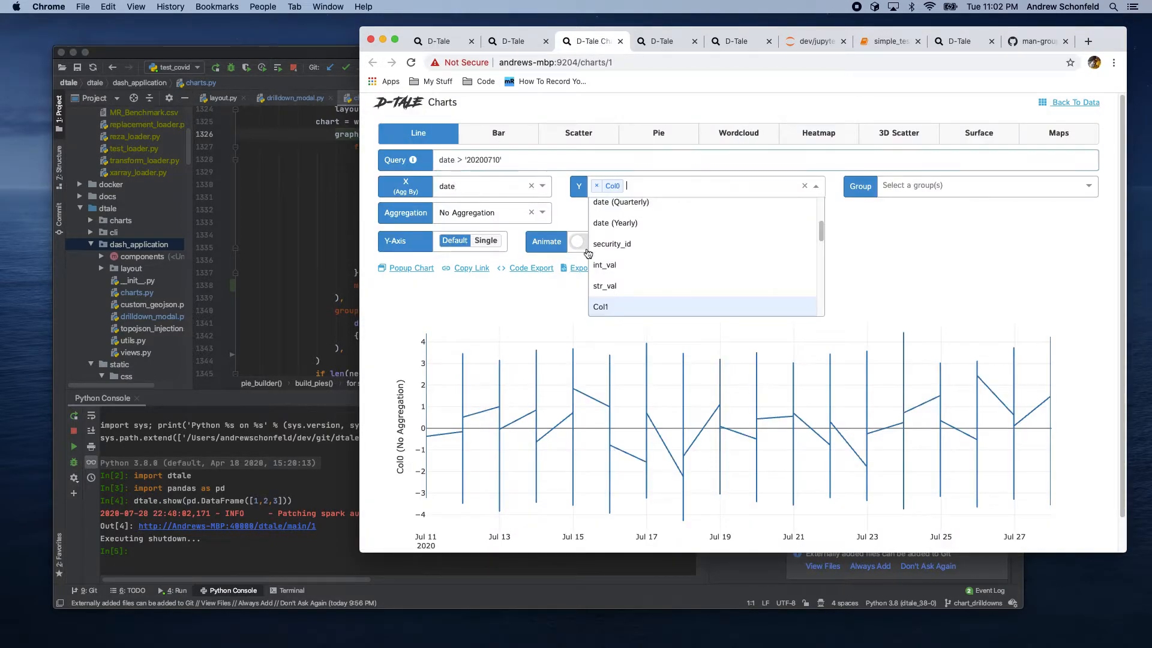
pyautogui.click(831, 260)
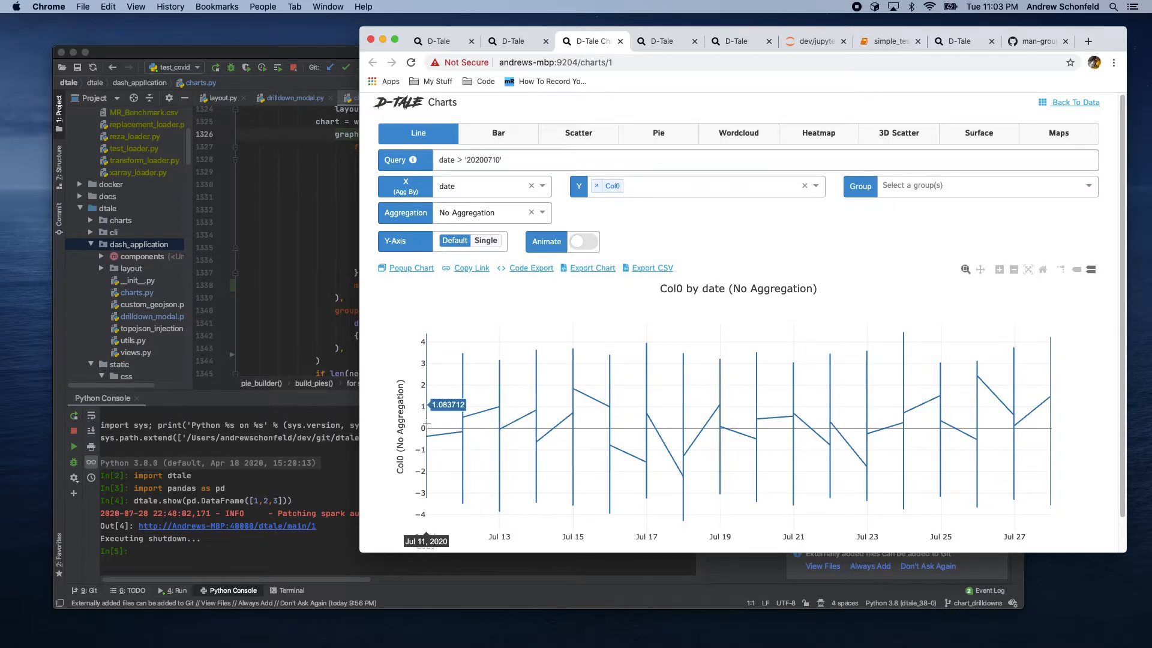
# Step: Set the line chart's aggregation to Sum
pyautogui.click(457, 214)
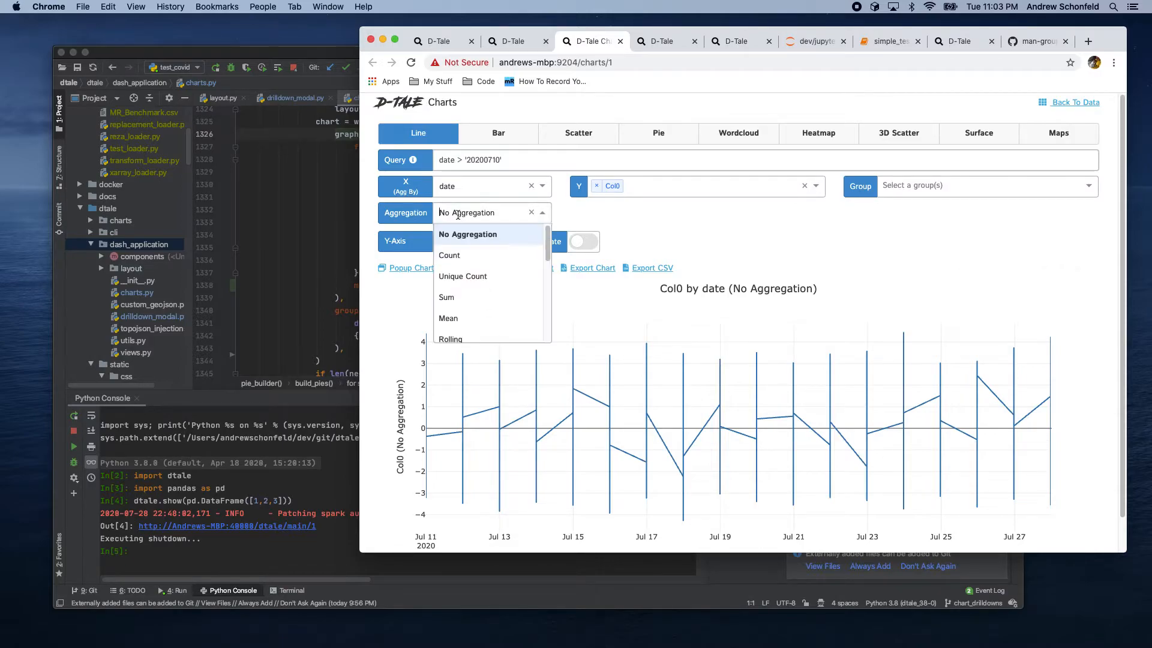
pyautogui.click(448, 297)
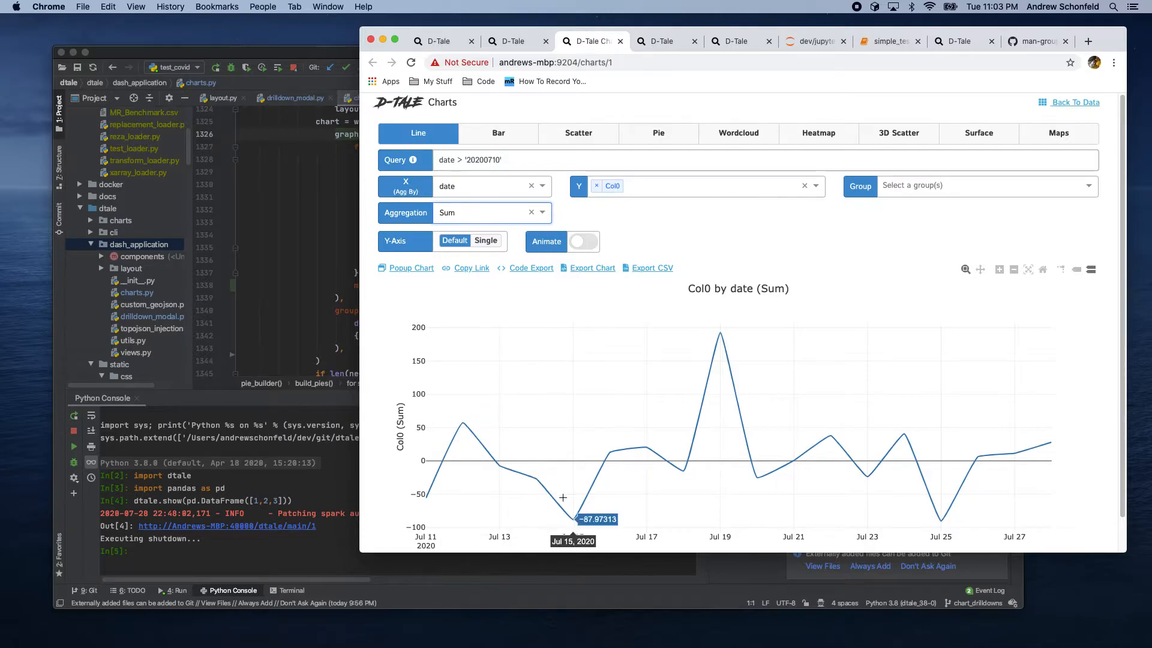
# Step: Switch the chart type through Bar and Scatter to Pie
pyautogui.click(492, 139)
pyautogui.click(573, 138)
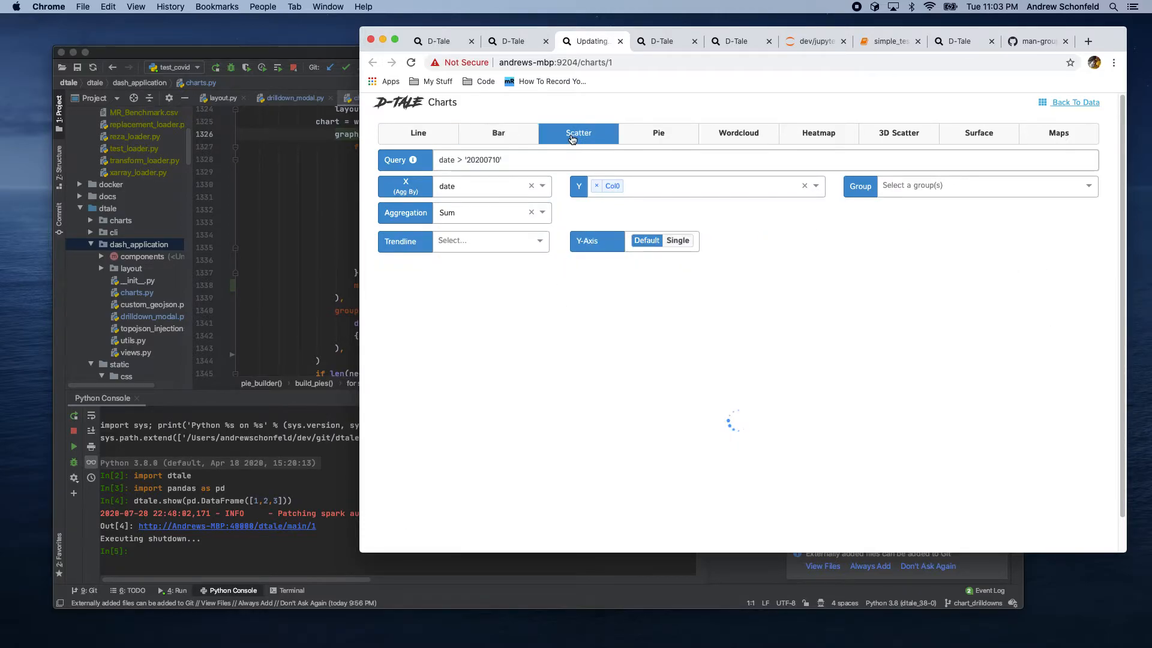
pyautogui.click(641, 138)
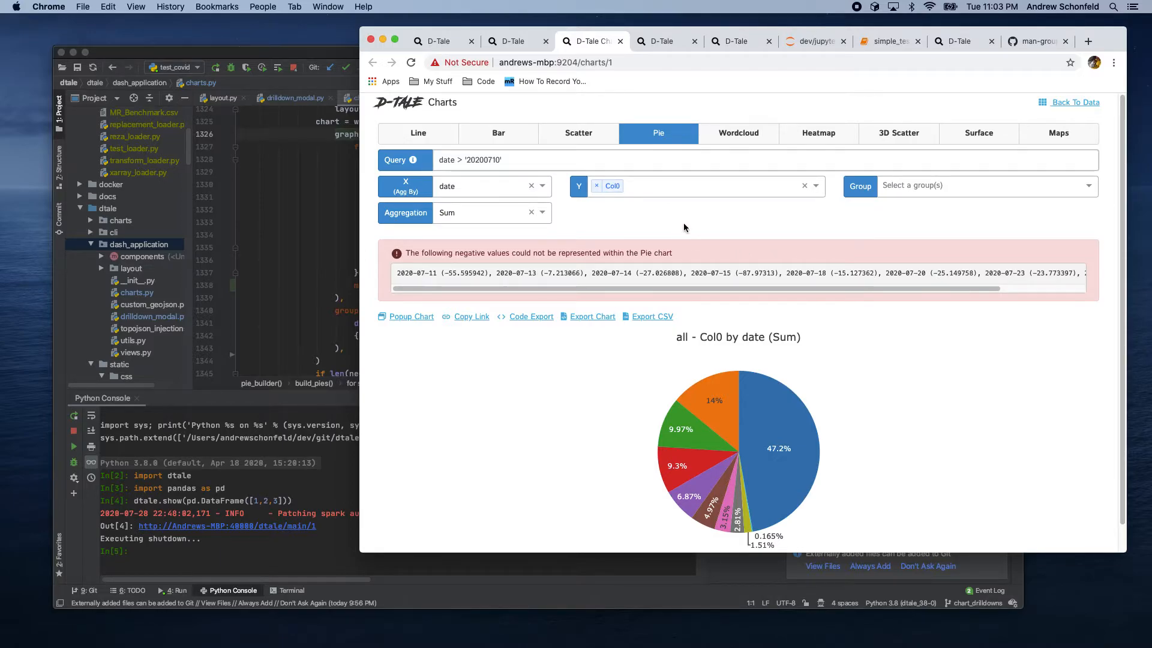
# Step: Switch to a Wordcloud chart and set its aggregation to No Aggregation
pyautogui.click(742, 139)
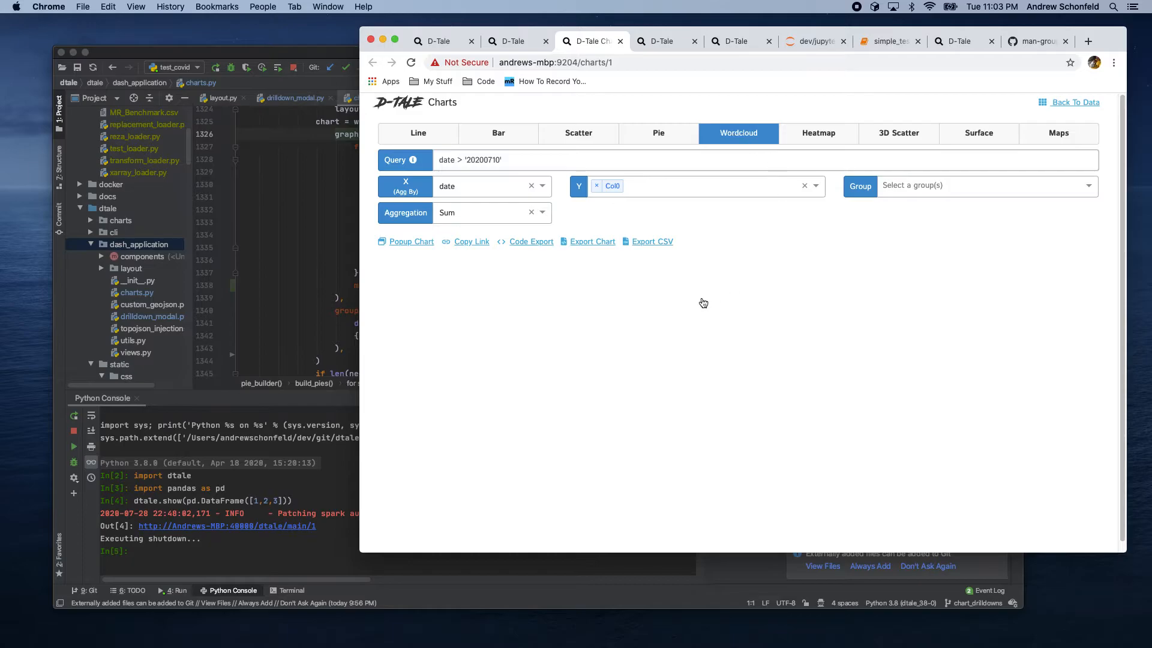
pyautogui.click(479, 215)
pyautogui.click(487, 234)
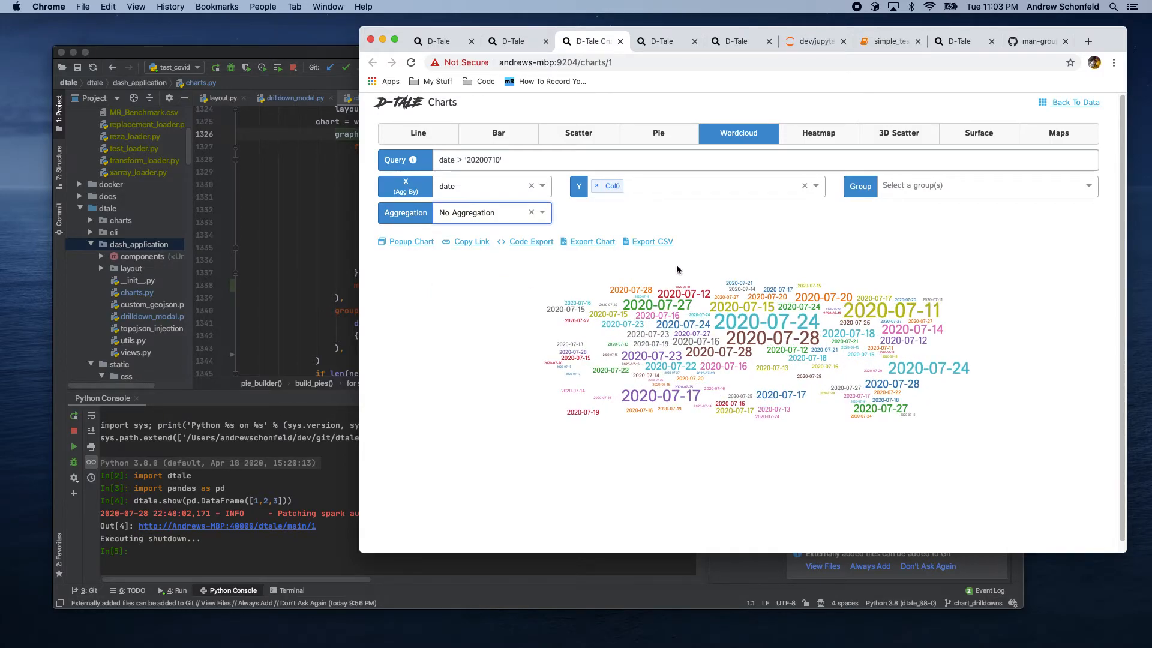
pyautogui.moveTo(774, 325)
pyautogui.moveTo(603, 308)
pyautogui.click(524, 213)
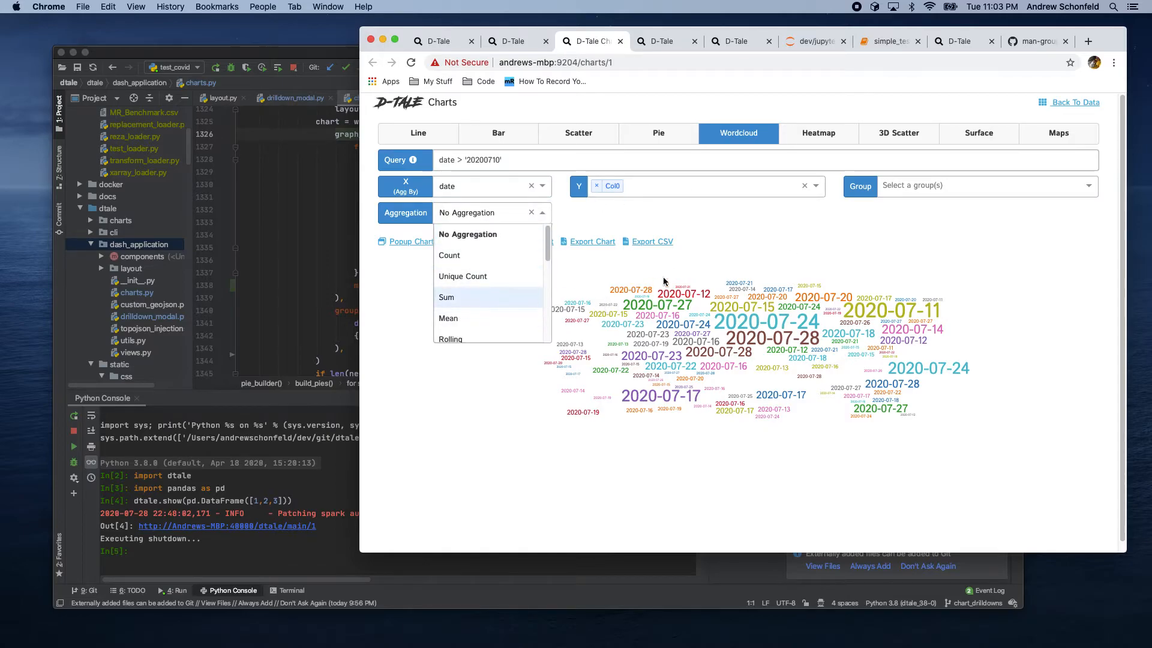
pyautogui.click(790, 259)
# Step: Switch to a Heatmap with date as X, security_id as Y and Col0 as Z
pyautogui.click(798, 133)
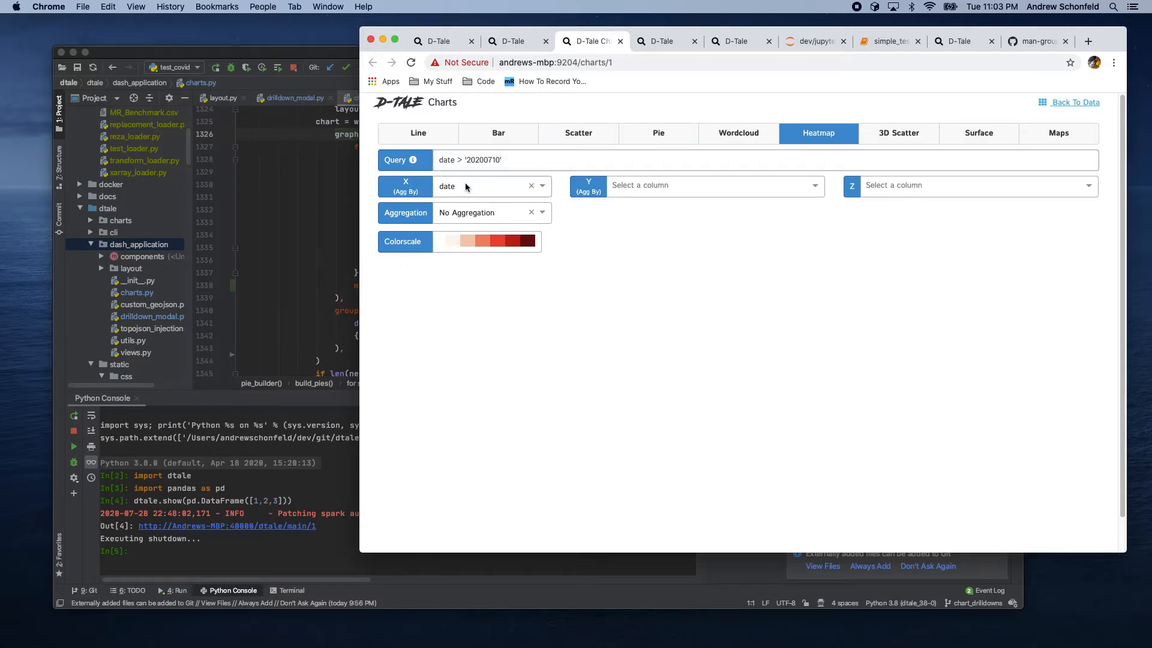
pyautogui.click(637, 187)
pyautogui.scroll(-2, 638, 252)
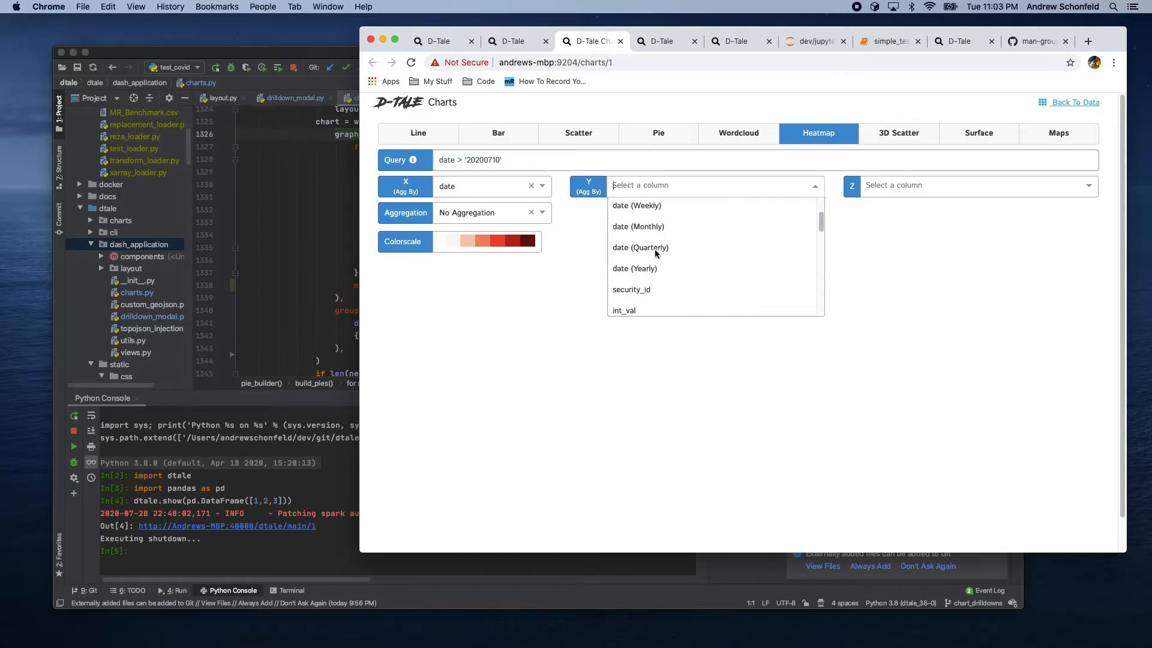
pyautogui.click(630, 270)
pyautogui.click(881, 187)
pyautogui.click(882, 250)
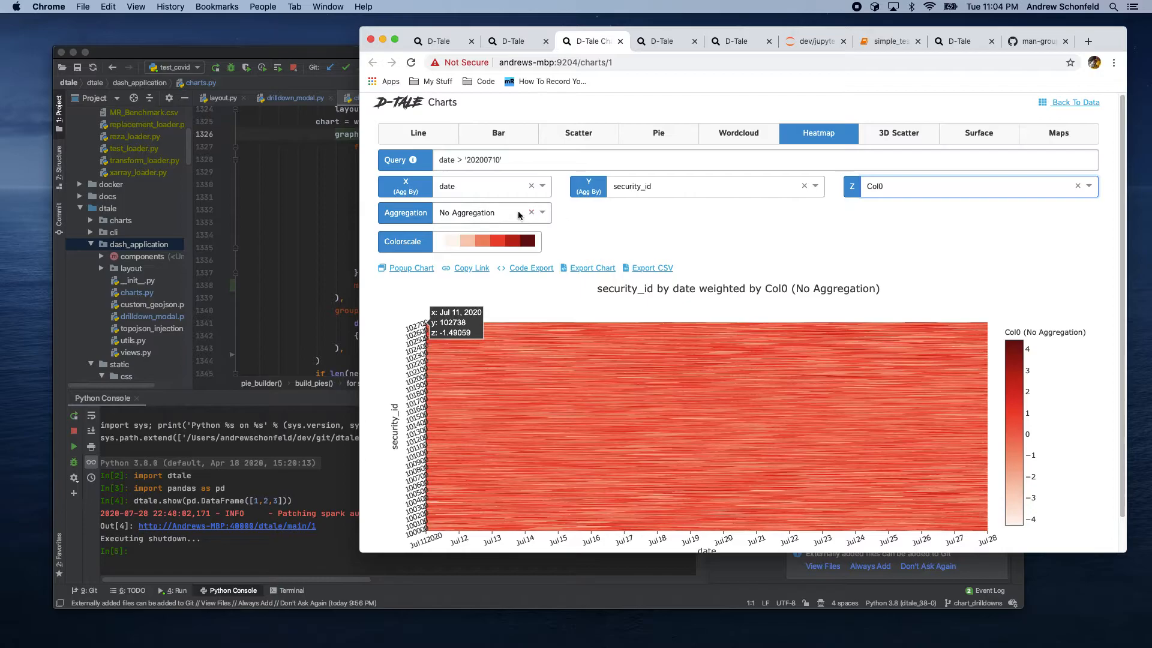
# Step: Change the heatmap colorscale to PuBu
pyautogui.click(489, 214)
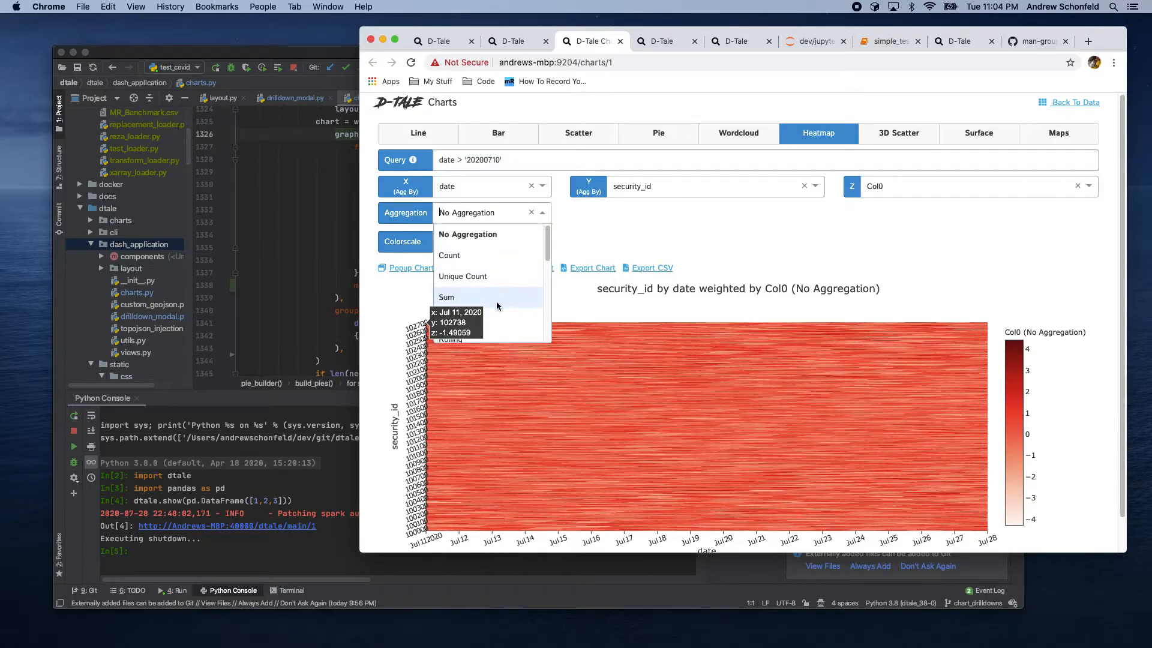
pyautogui.click(693, 217)
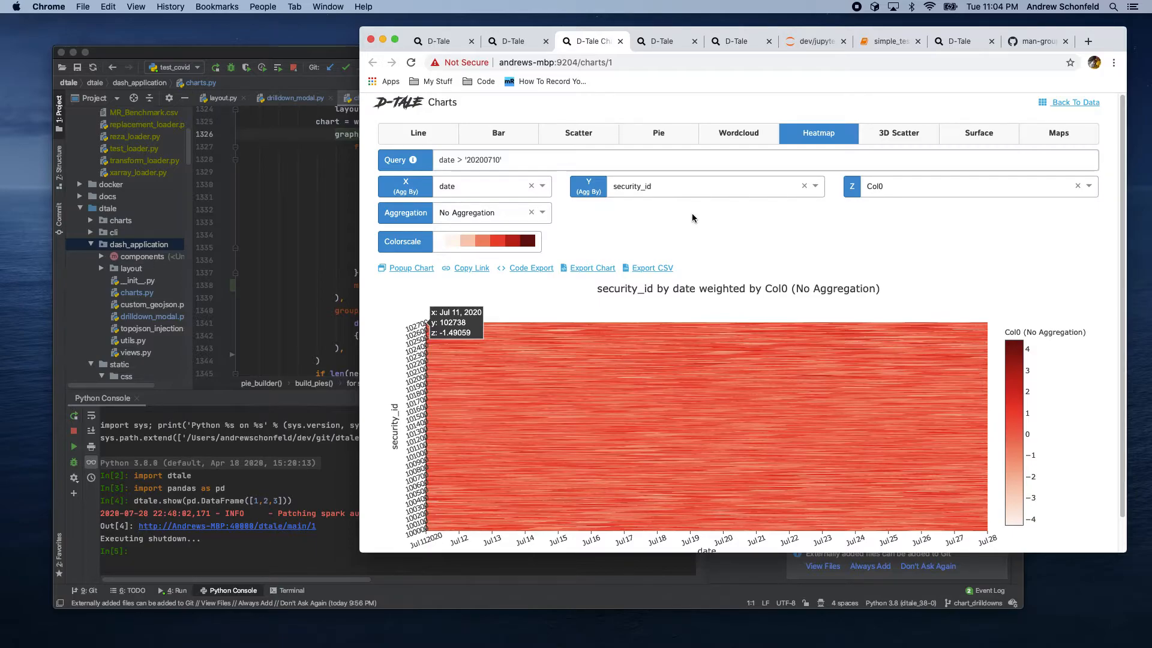
pyautogui.click(516, 243)
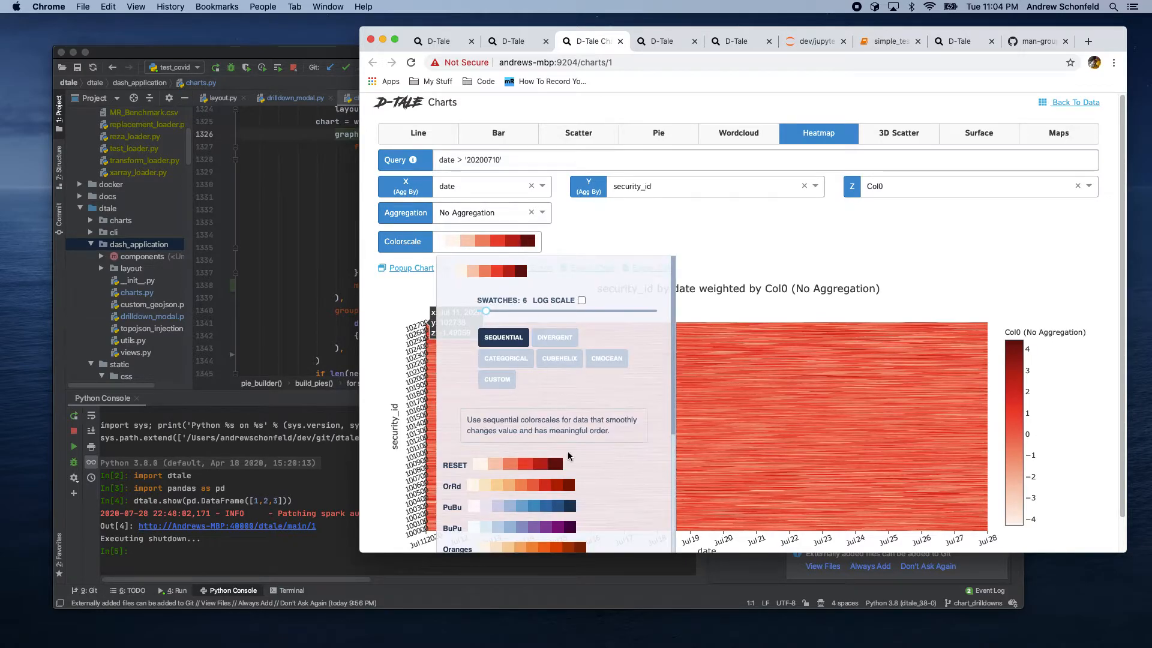
pyautogui.click(558, 506)
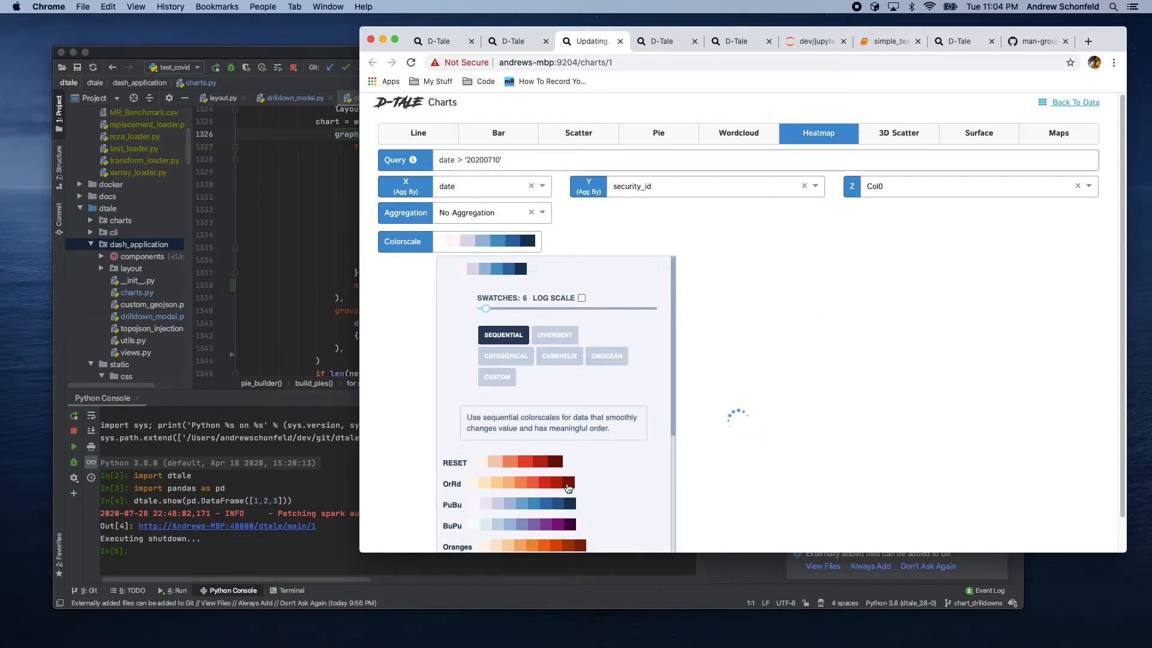
pyautogui.click(508, 243)
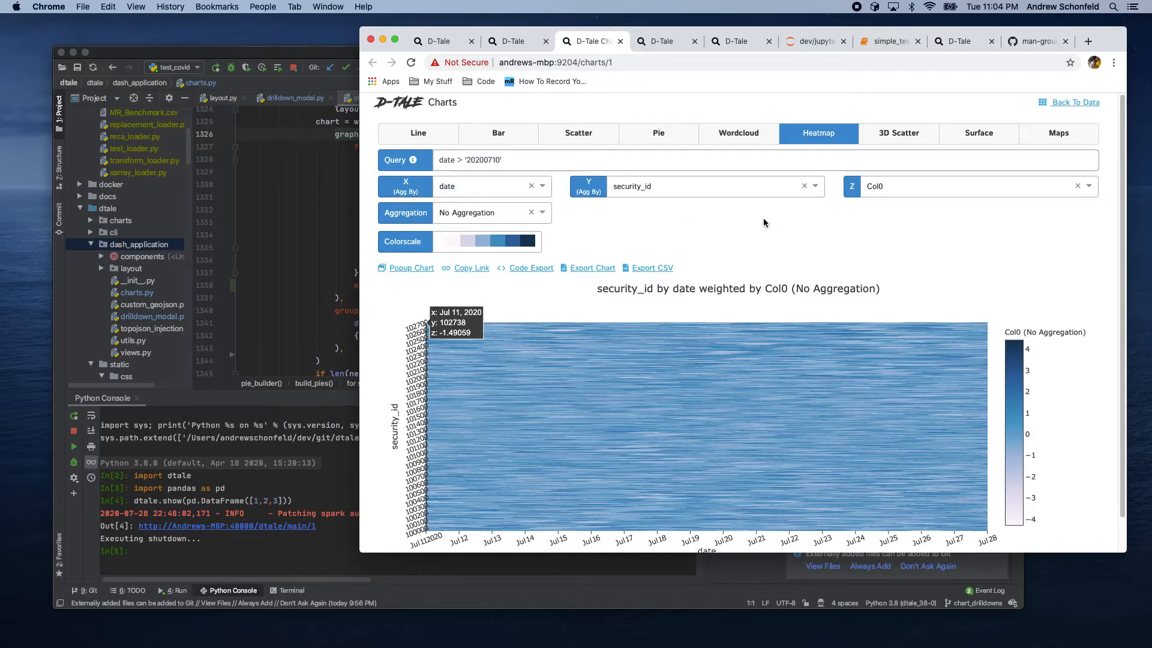
# Step: Switch to a 3D Scatter chart and rotate and zoom into the plot
pyautogui.click(909, 135)
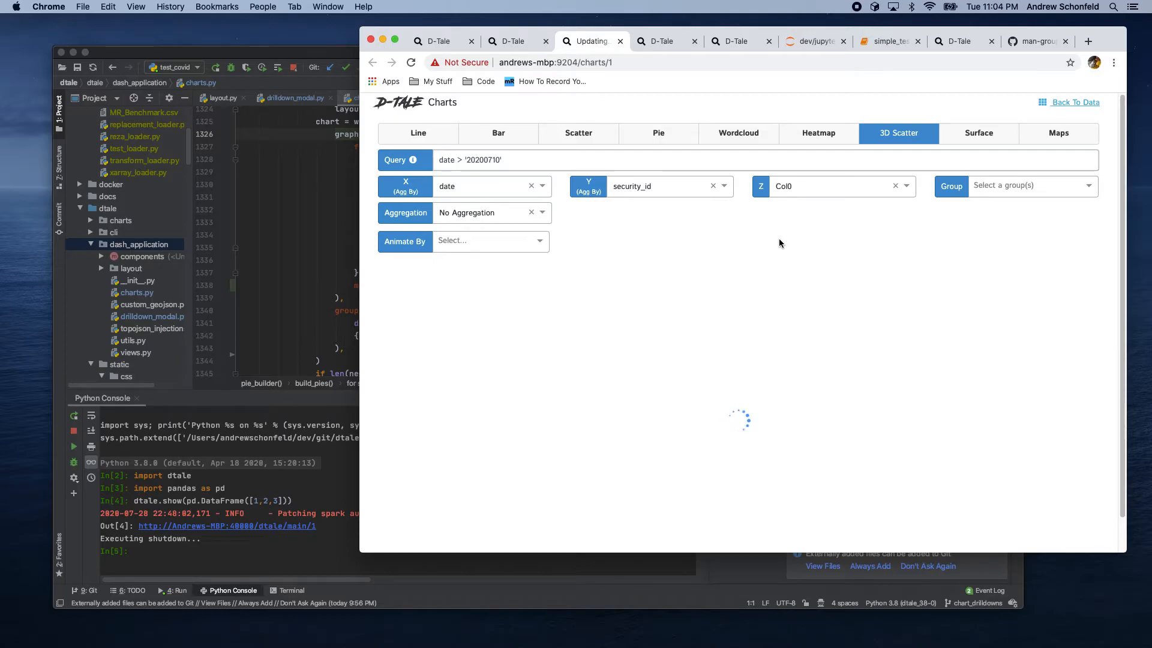
pyautogui.moveTo(777, 341); pyautogui.dragTo(767, 366)
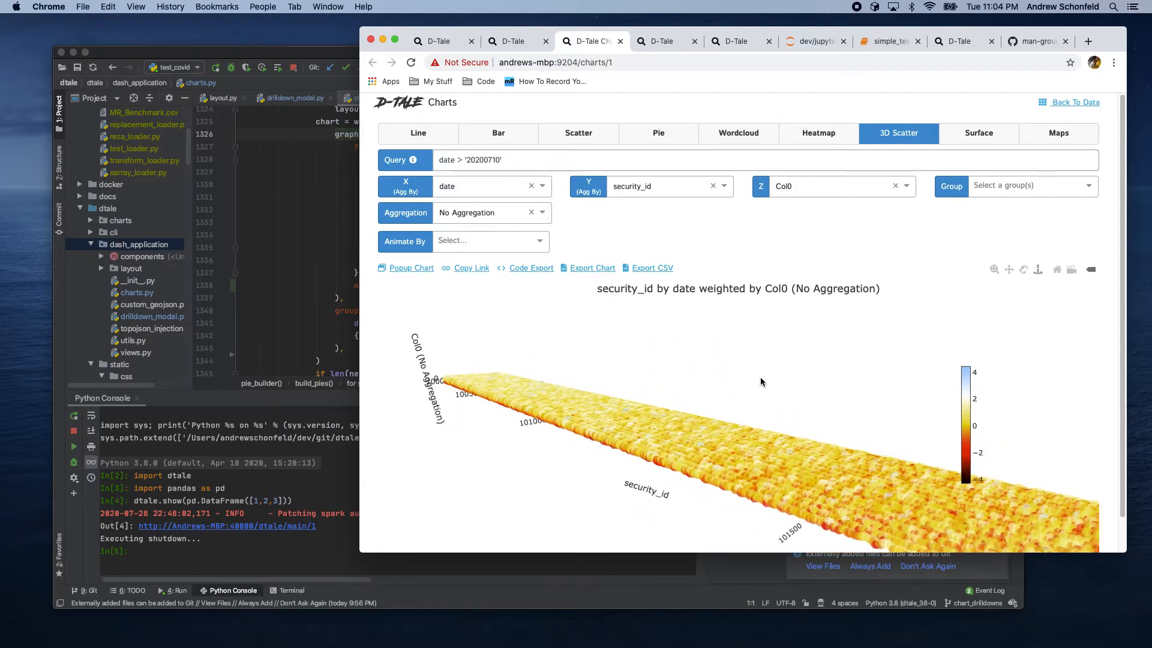
pyautogui.scroll(5, 695, 456)
pyautogui.scroll(3, 695, 456)
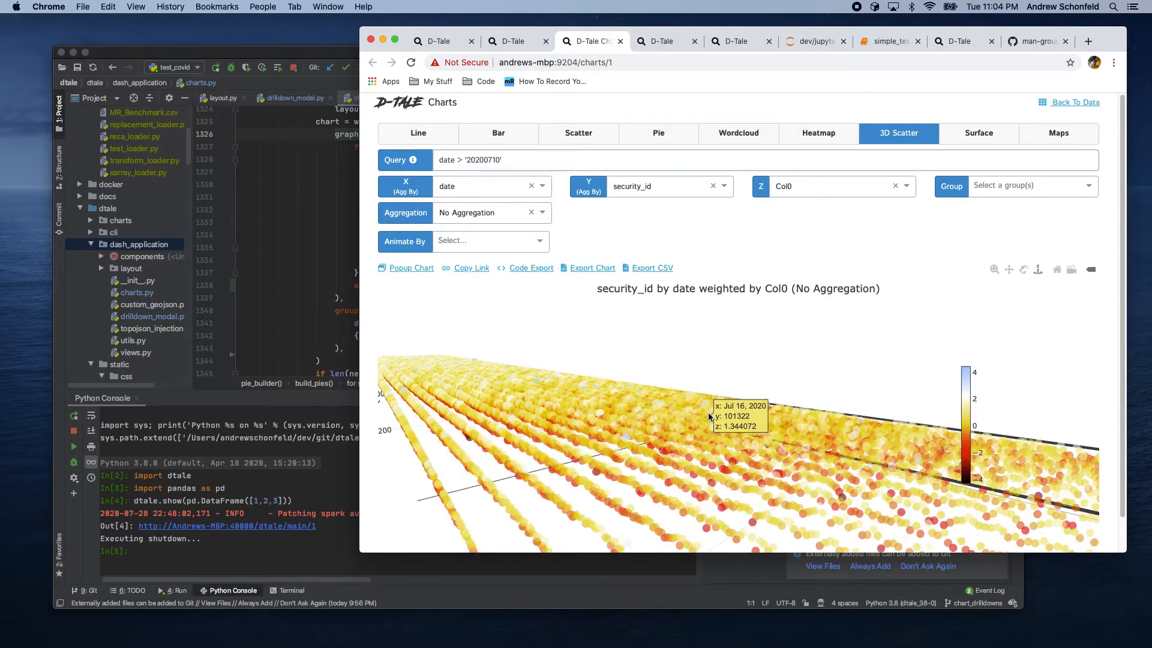
# Step: Switch to a Surface chart and rotate and zoom into the plot
pyautogui.click(982, 134)
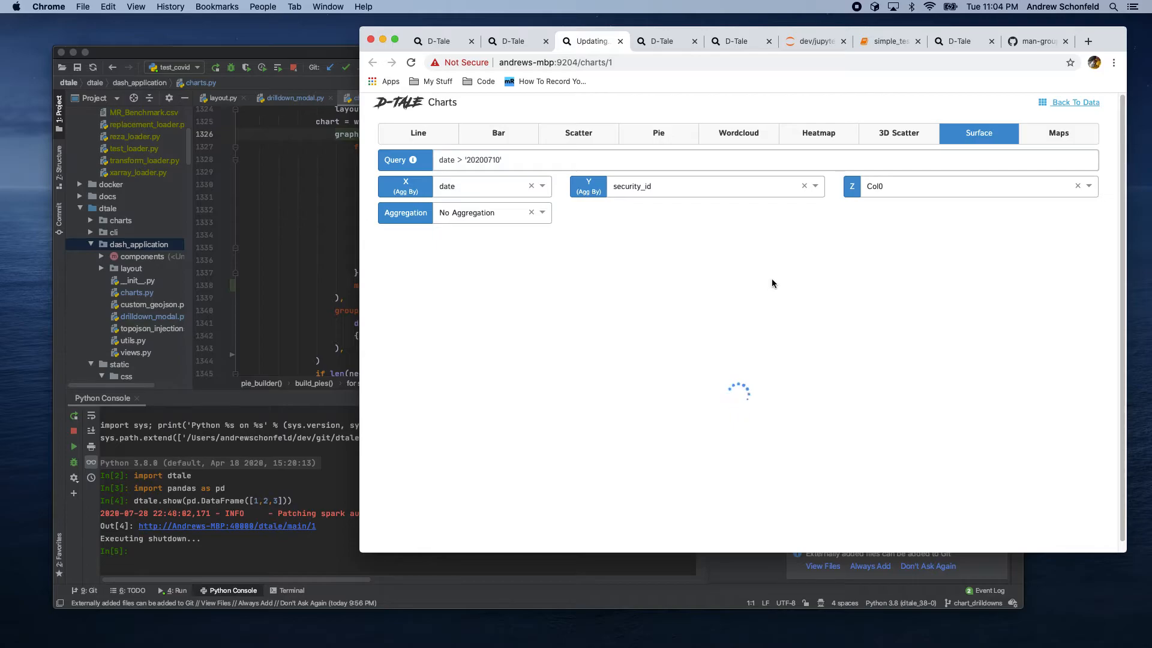
pyautogui.moveTo(759, 363); pyautogui.dragTo(703, 333)
pyautogui.scroll(5, 708, 414)
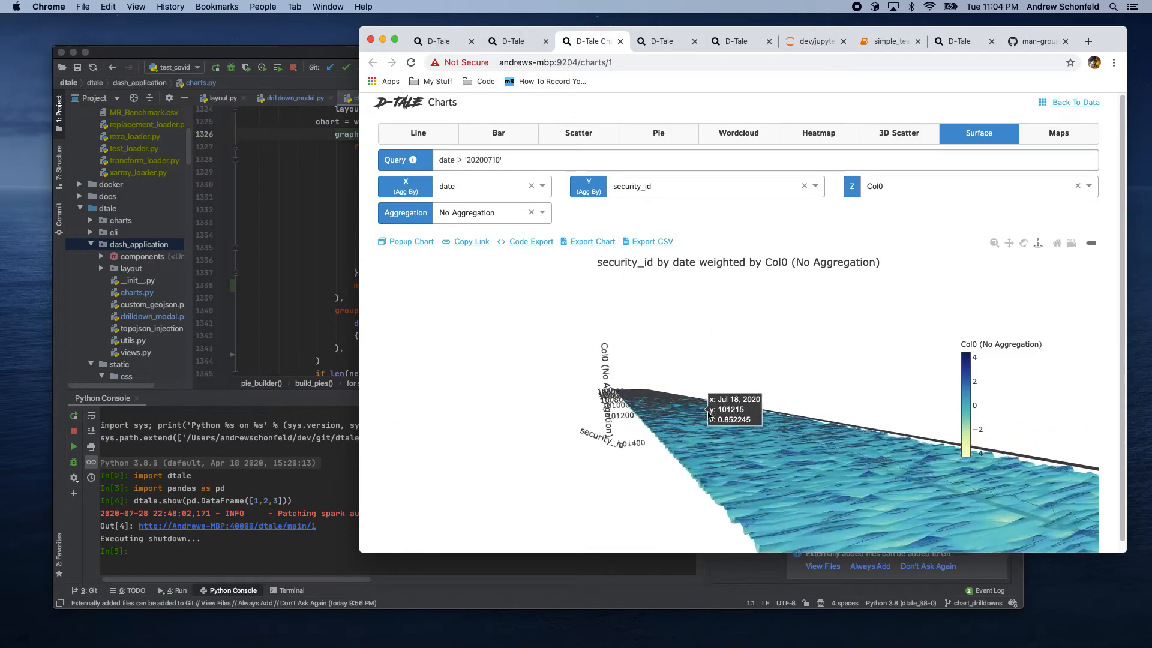
pyautogui.scroll(5, 777, 411)
pyautogui.moveTo(772, 371); pyautogui.dragTo(844, 355)
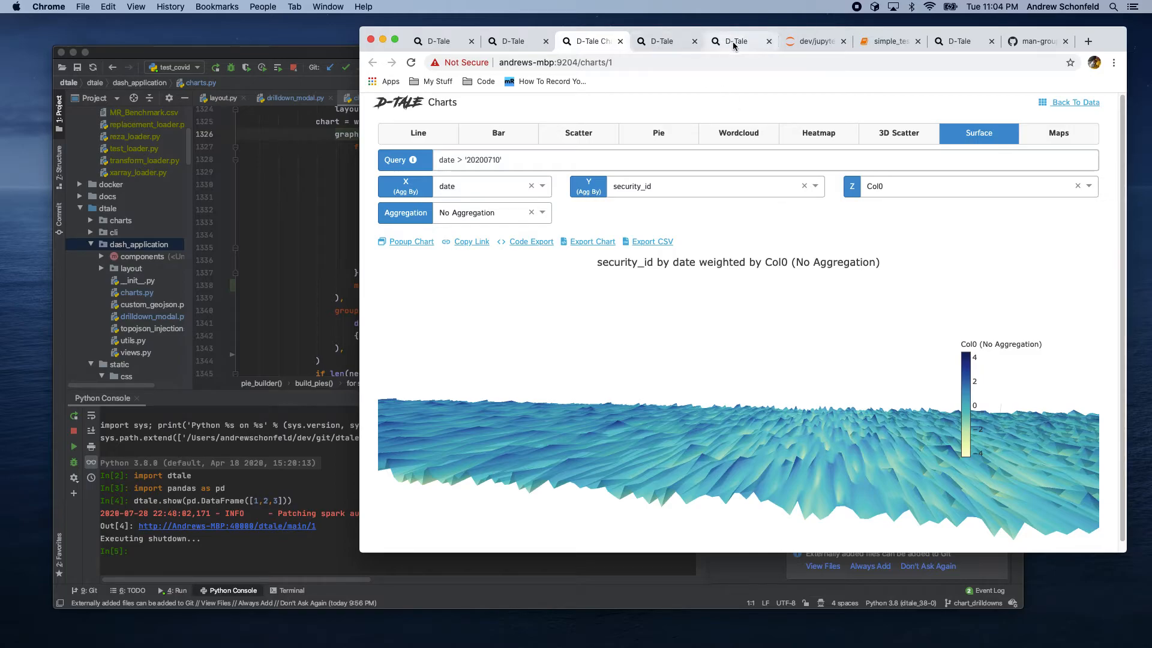
# Step: Switch to the housing data tab, open a new Charts builder and choose the Maps chart type
pyautogui.click(665, 40)
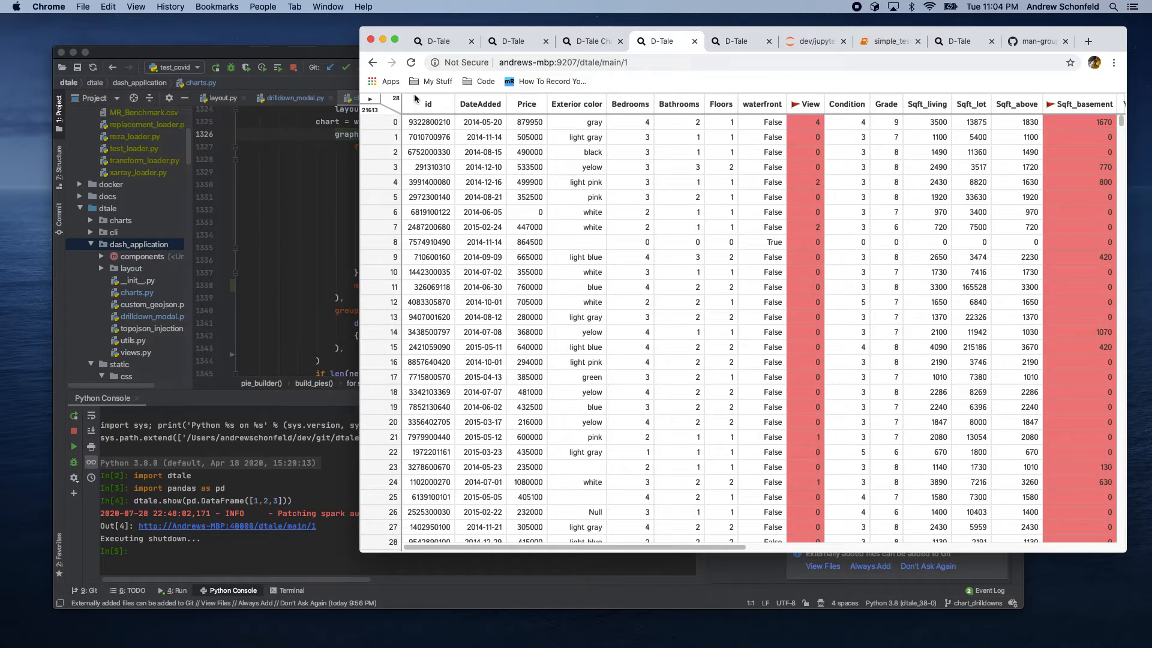
pyautogui.click(369, 100)
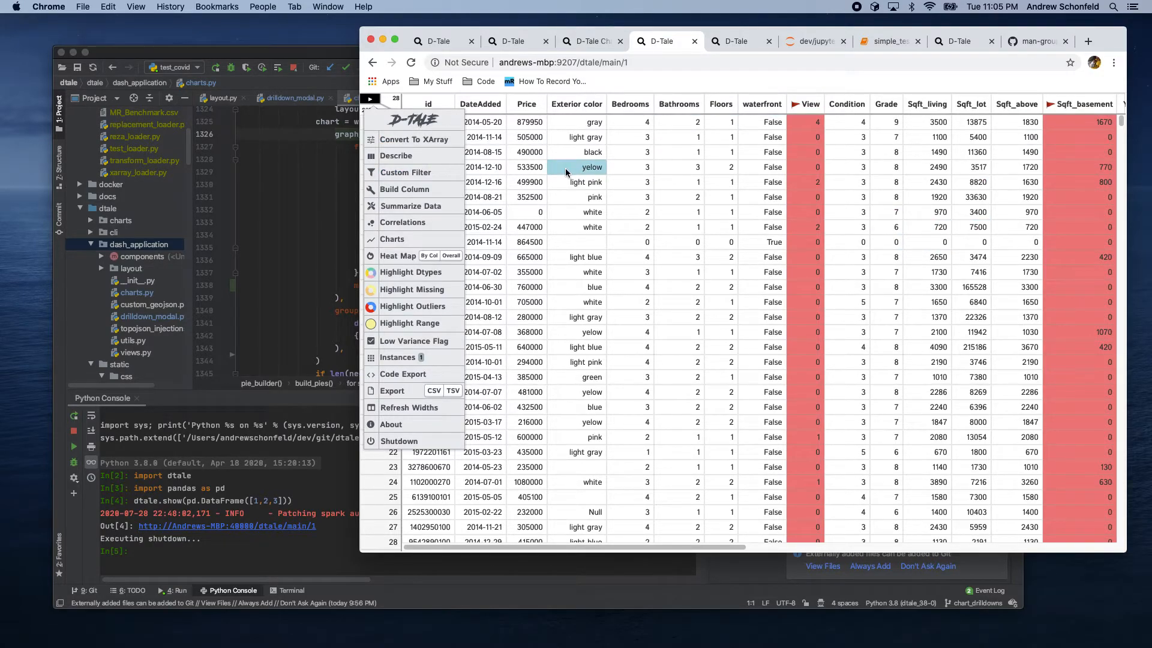
pyautogui.click(566, 172)
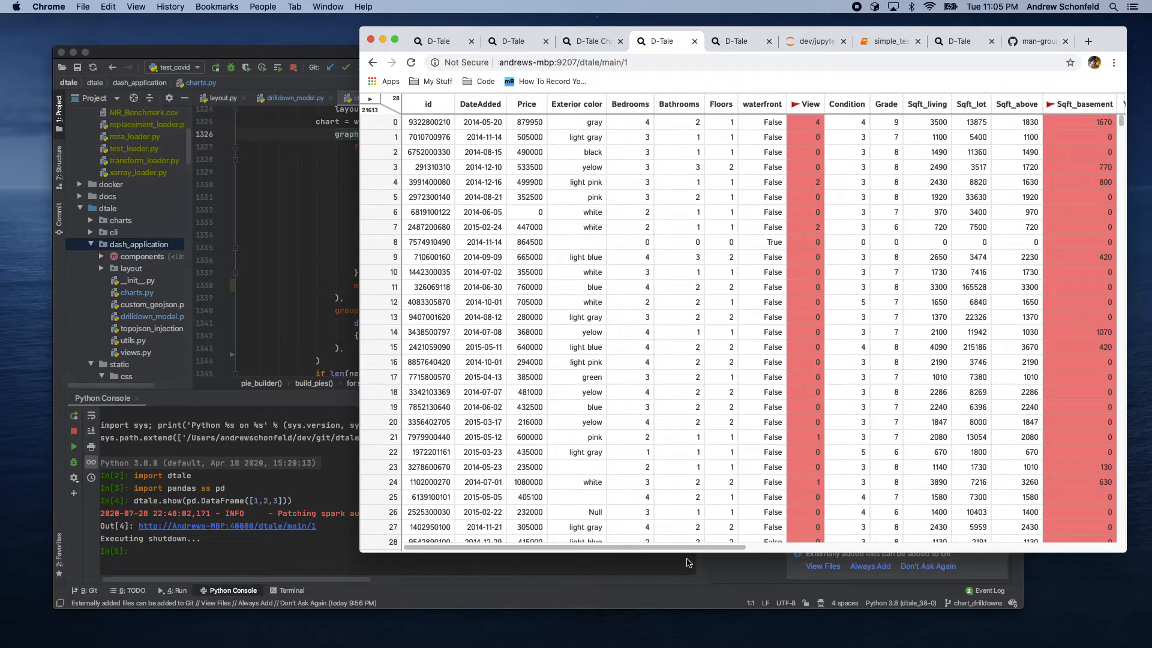
pyautogui.moveTo(694, 550); pyautogui.dragTo(1080, 533)
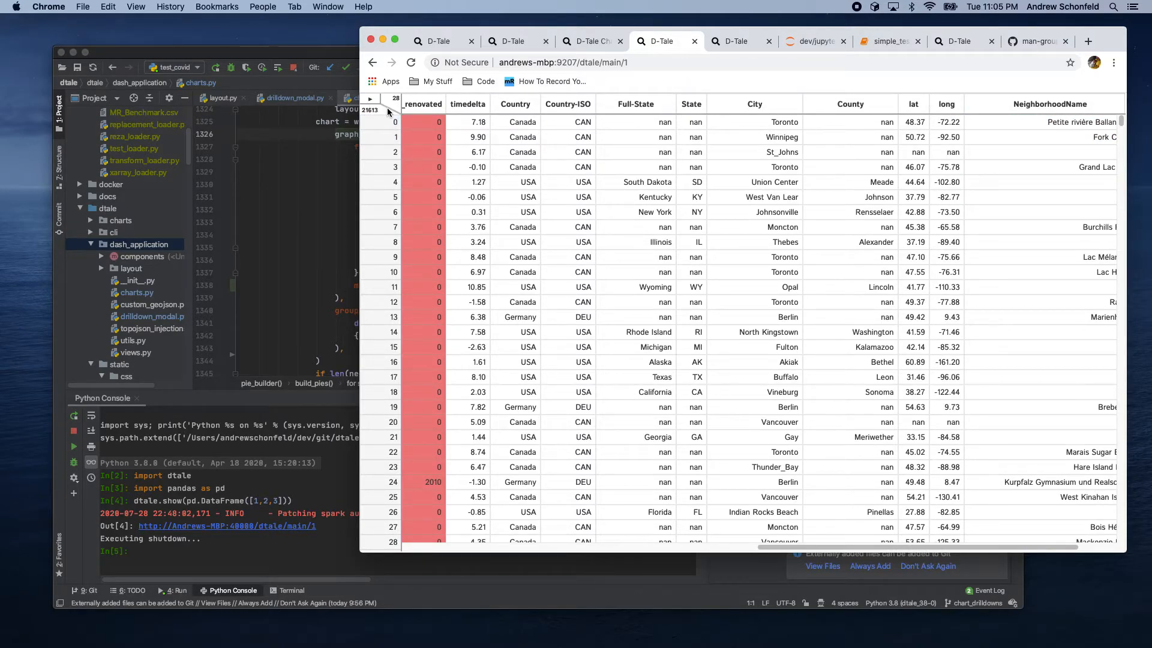
pyautogui.click(371, 101)
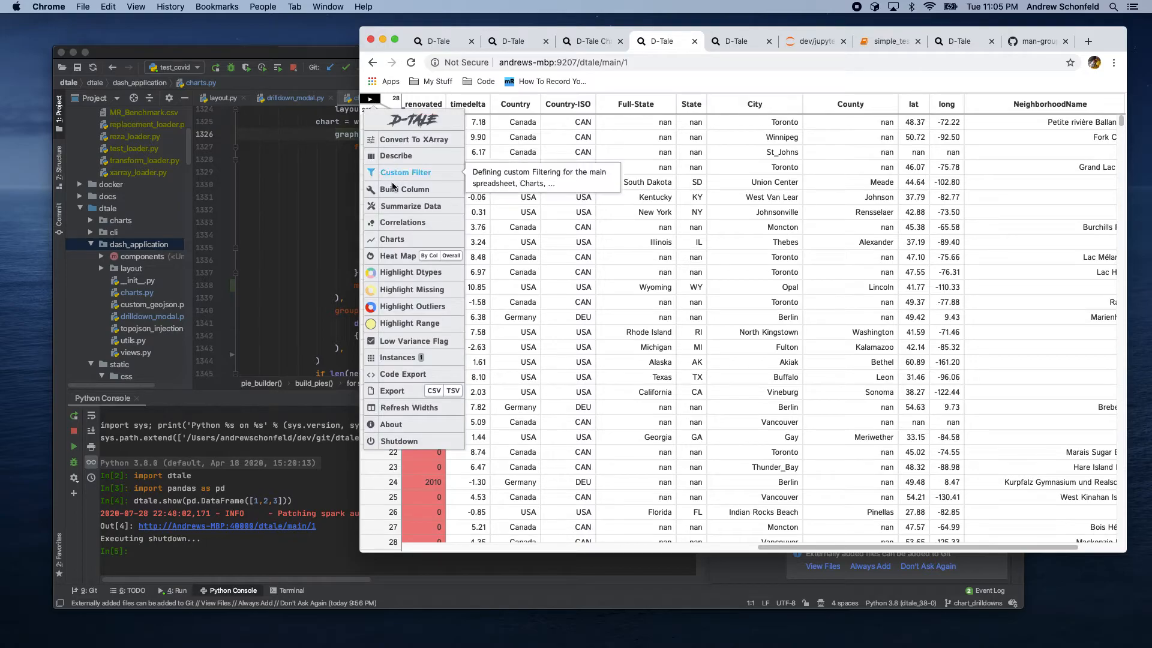
pyautogui.click(394, 238)
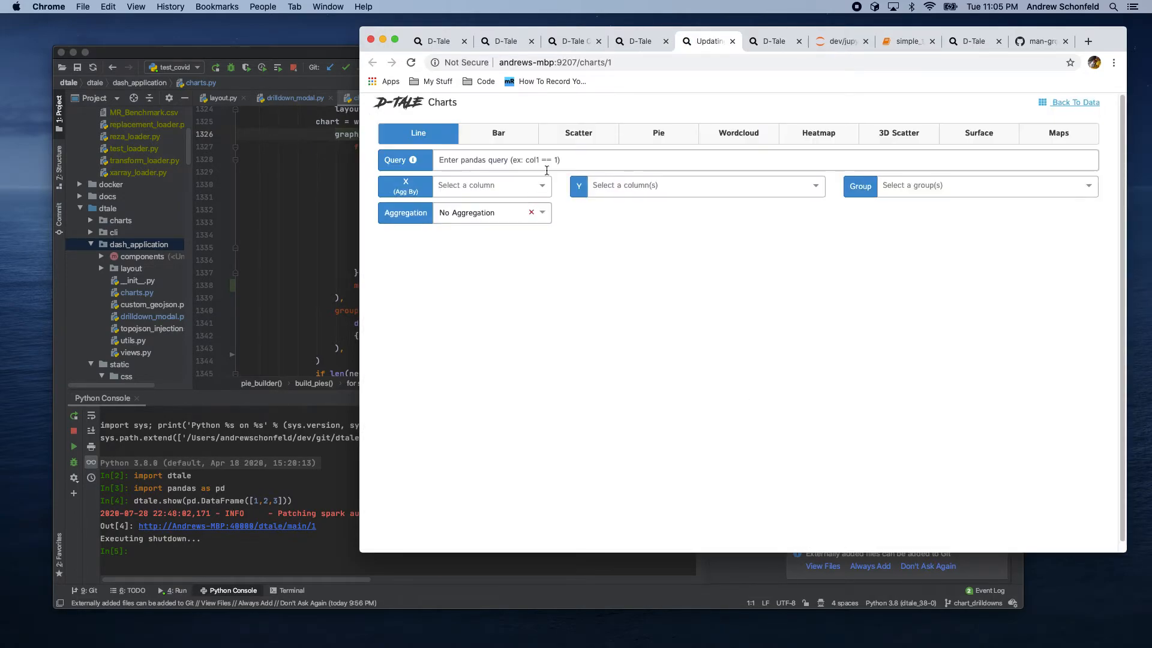
pyautogui.click(1057, 139)
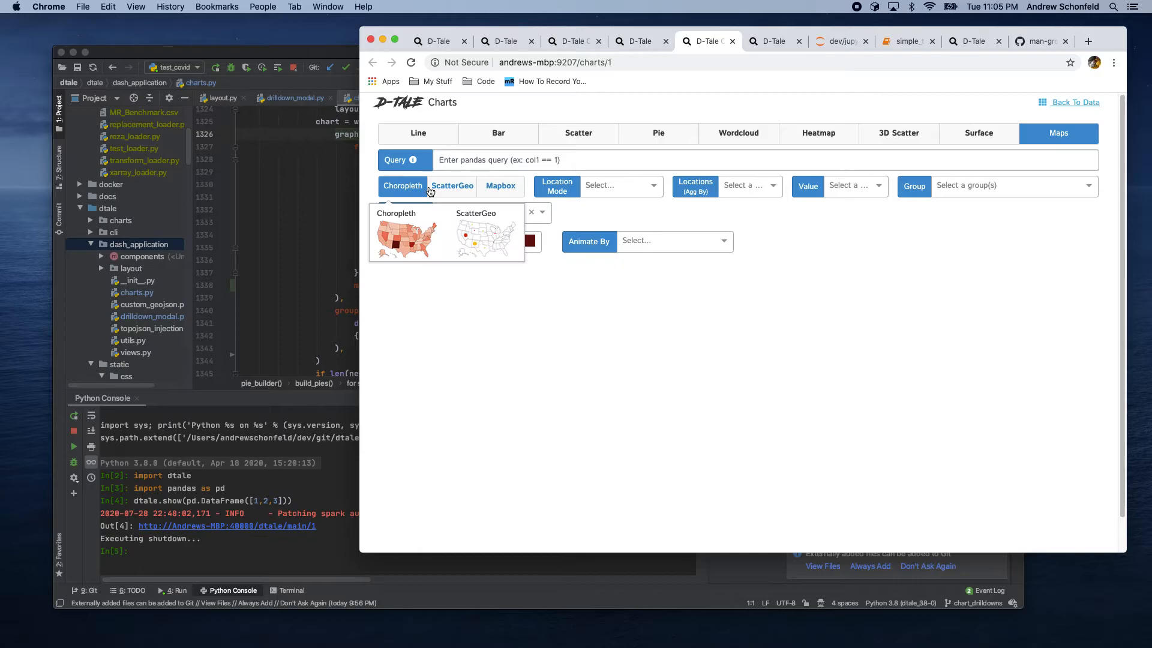
# Step: Build a ScatterGeo map with lat as Lat and long as Lon
pyautogui.click(453, 186)
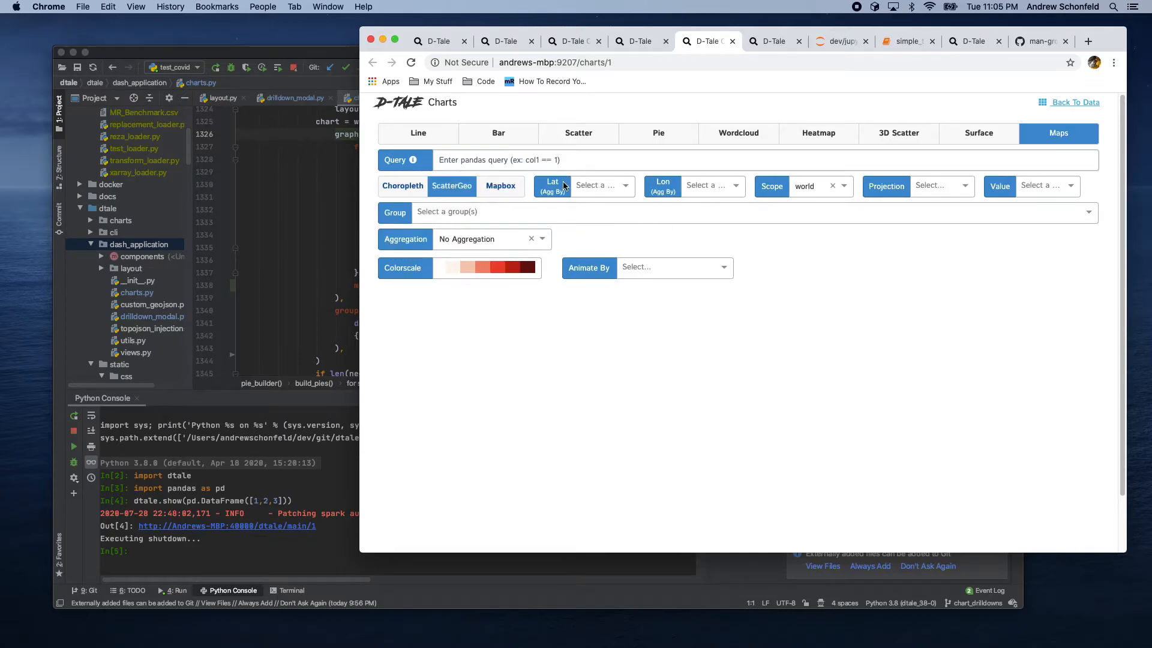
pyautogui.click(591, 185)
pyautogui.click(593, 210)
pyautogui.click(719, 188)
pyautogui.click(699, 209)
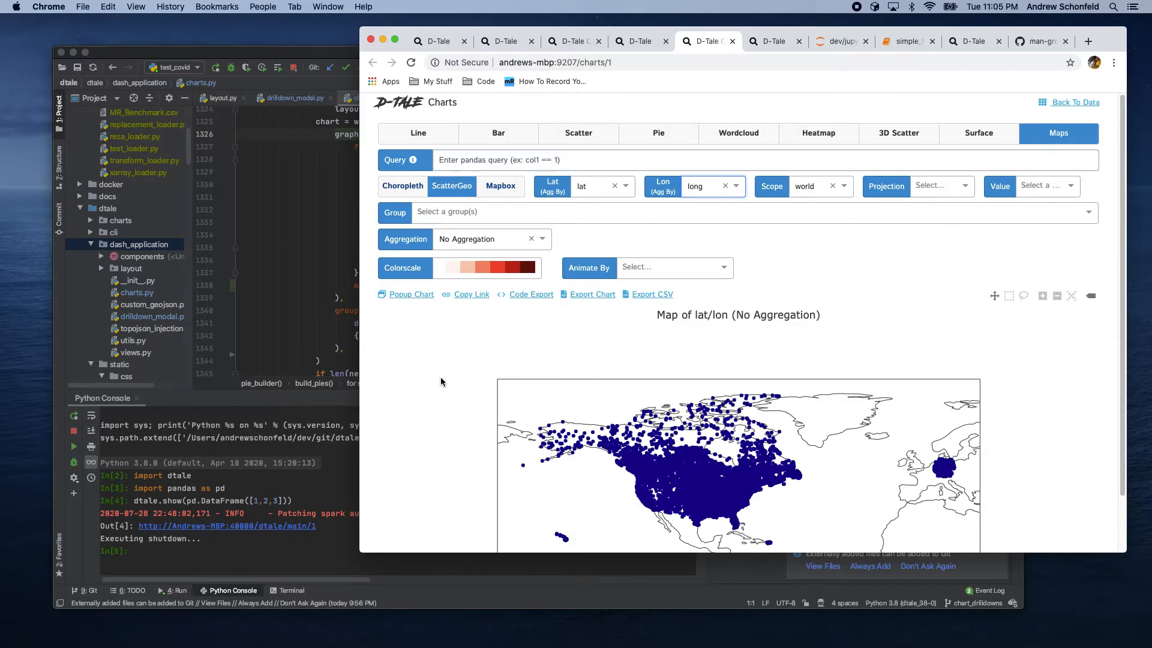
# Step: Set the ScatterGeo map's value column to Grade
pyautogui.scroll(-3, 449, 399)
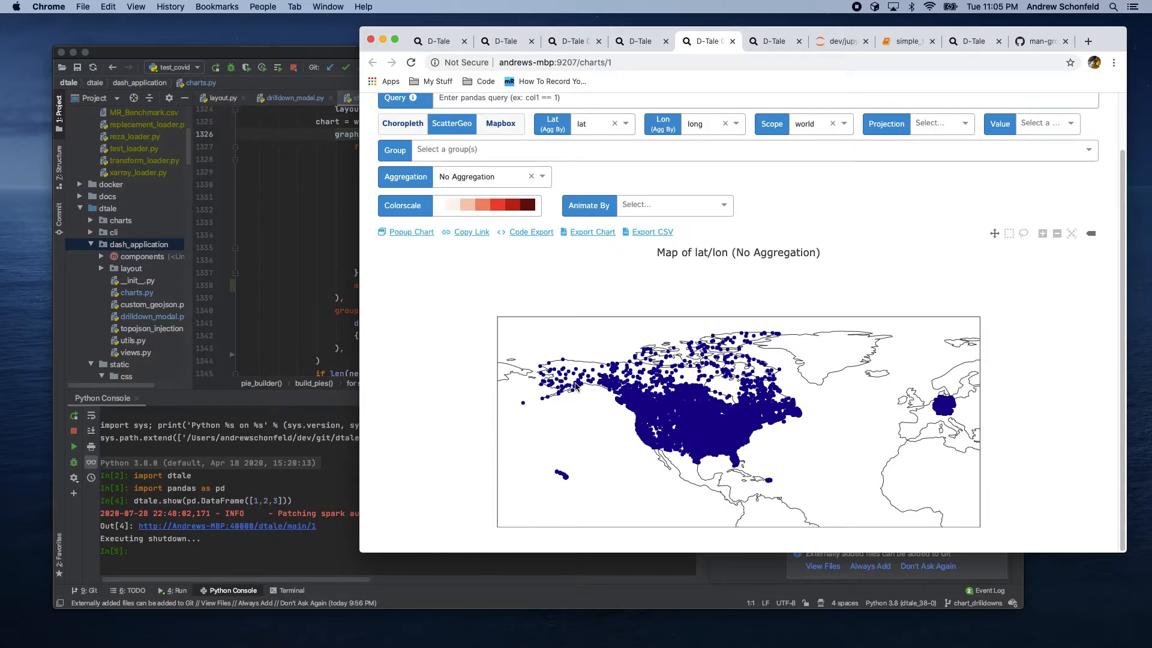
pyautogui.click(1040, 123)
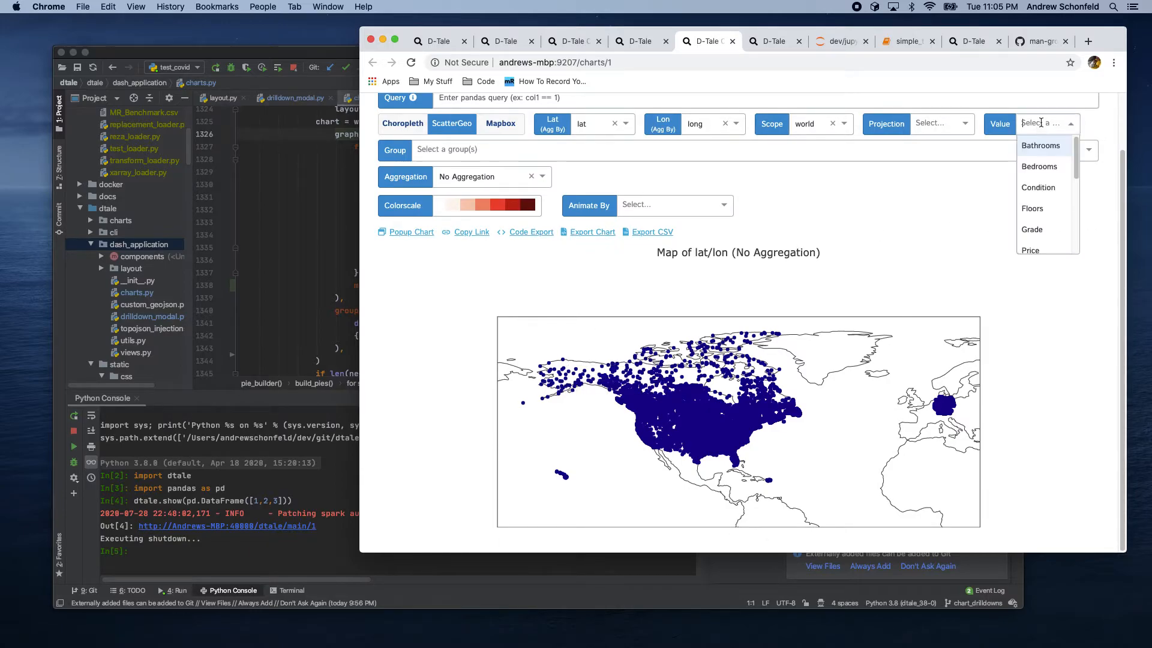
pyautogui.click(1039, 231)
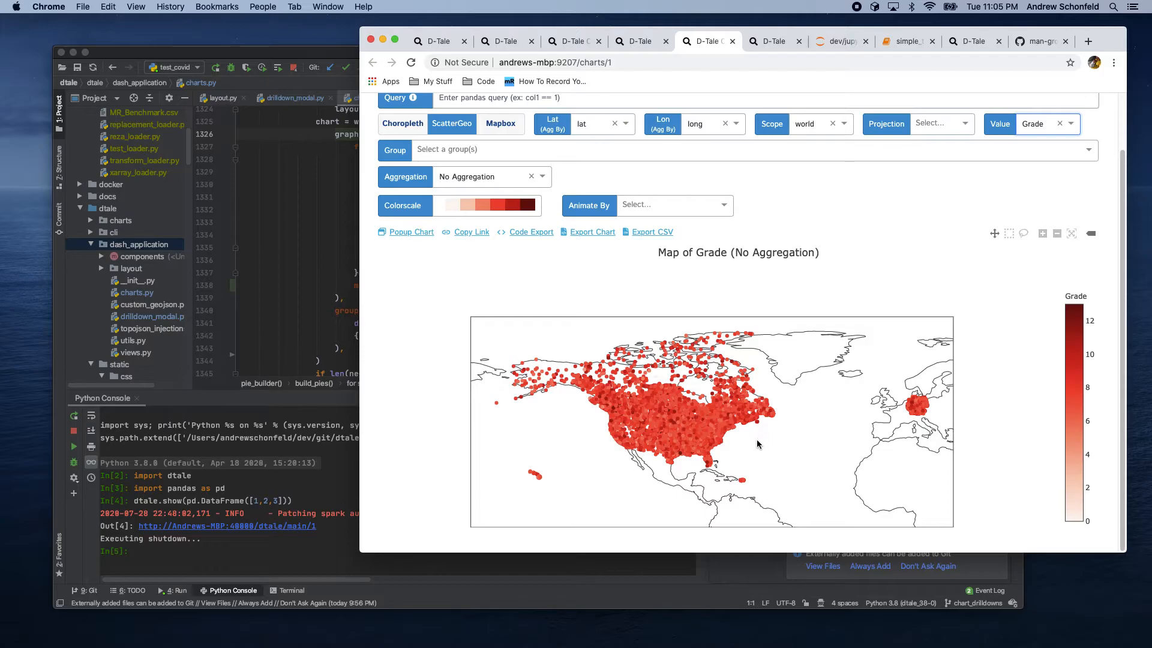
# Step: Change the map's colorscale to PuBu
pyautogui.moveTo(923, 423)
pyautogui.click(480, 207)
pyautogui.click(530, 472)
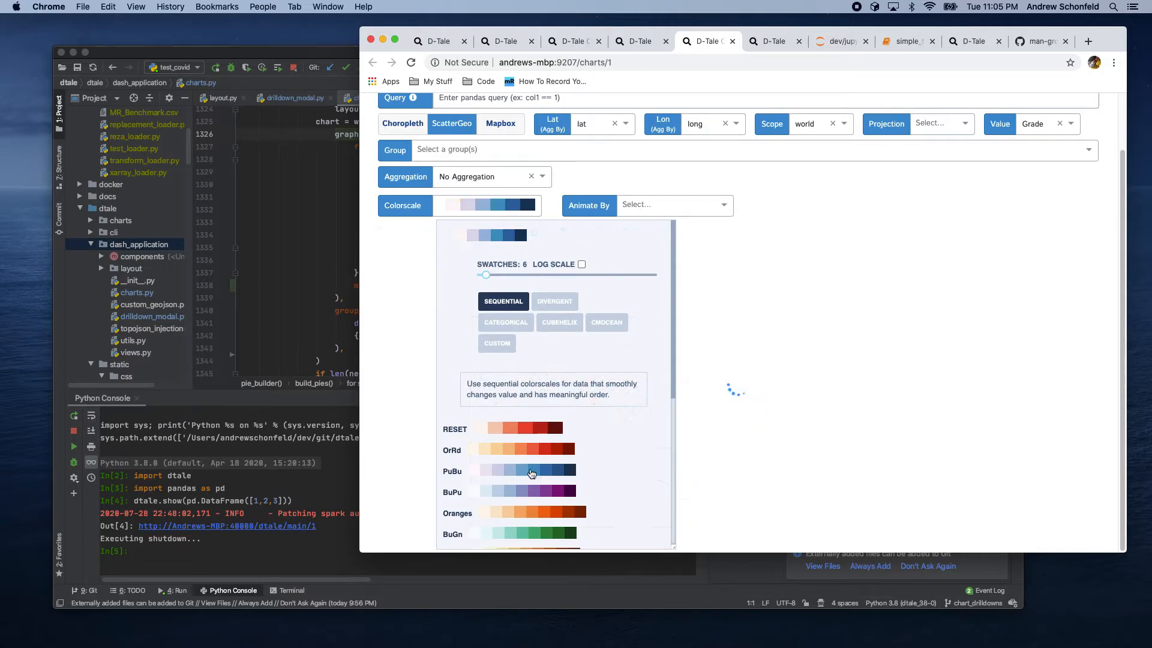
pyautogui.click(734, 382)
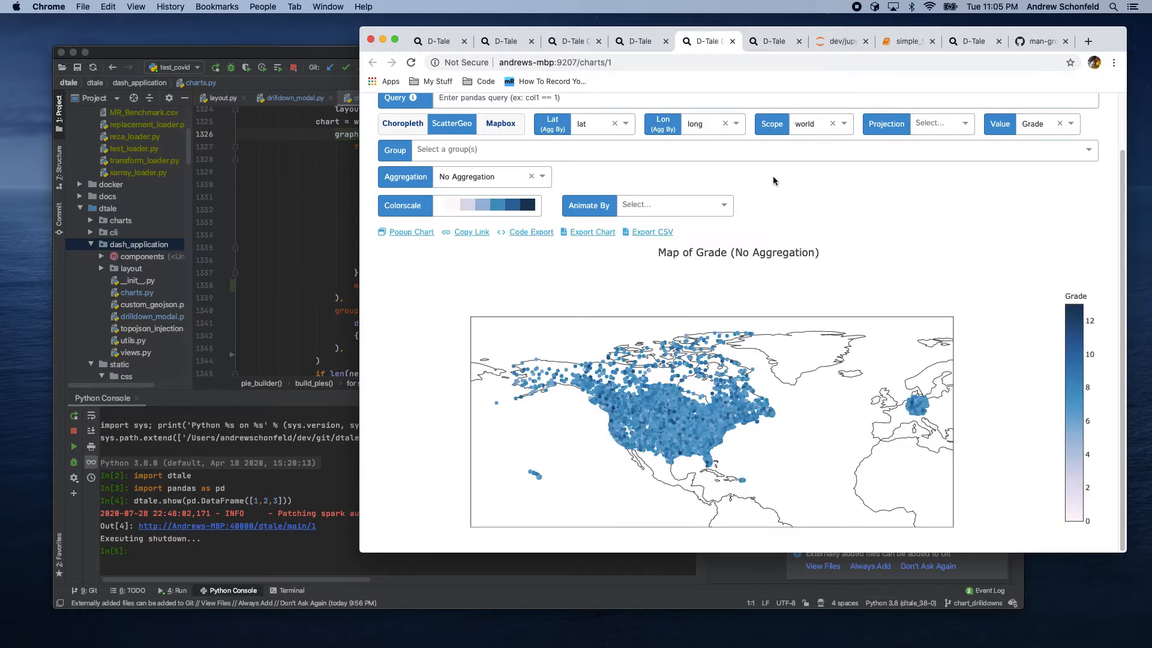
# Step: Zoom into the map and review the chart's exported code snippet, then close it
pyautogui.scroll(2, 671, 424)
pyautogui.scroll(3, 671, 424)
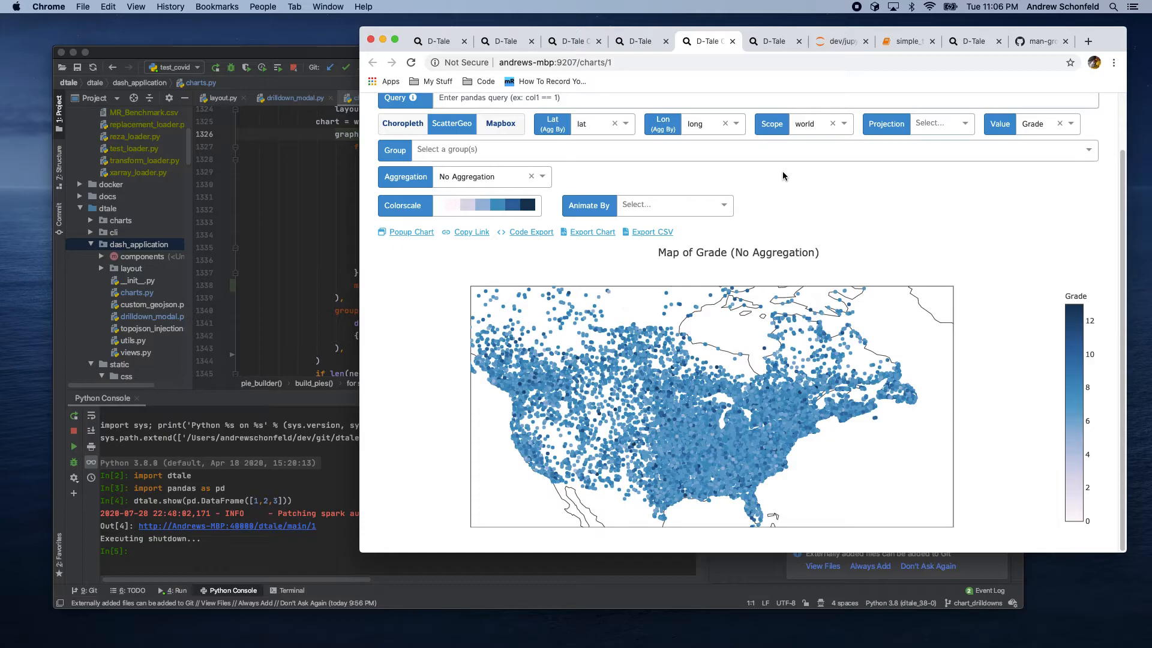
pyautogui.click(531, 231)
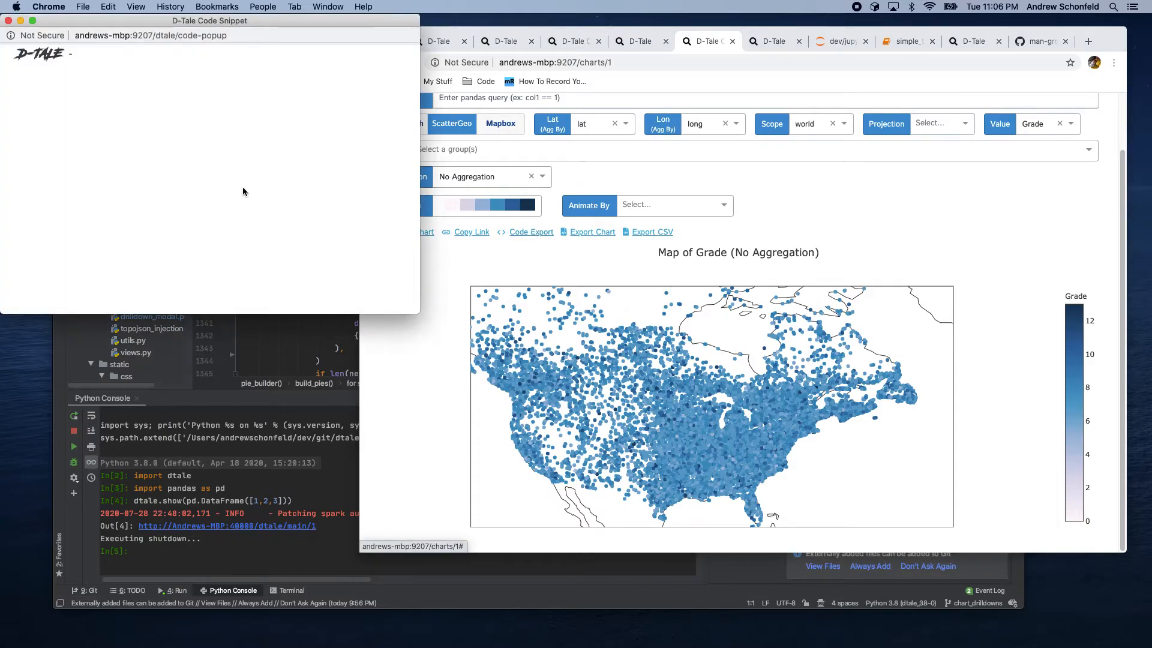
pyautogui.scroll(-3, 151, 196)
pyautogui.scroll(-5, 150, 192)
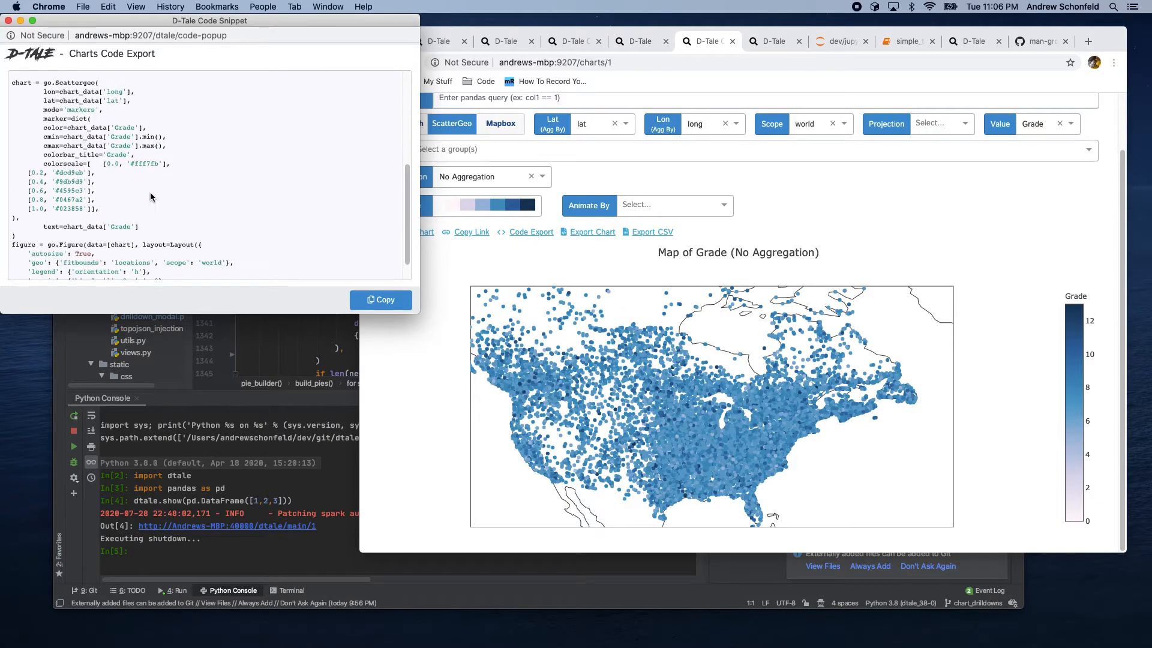
pyautogui.scroll(-2, 151, 196)
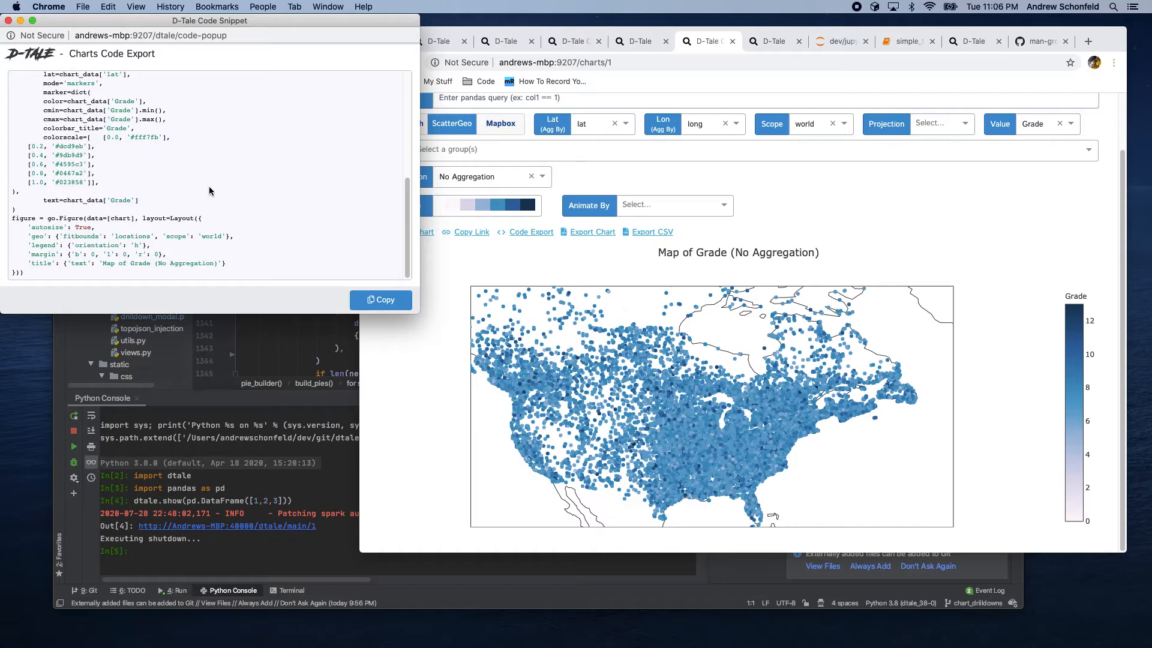
pyautogui.click(9, 20)
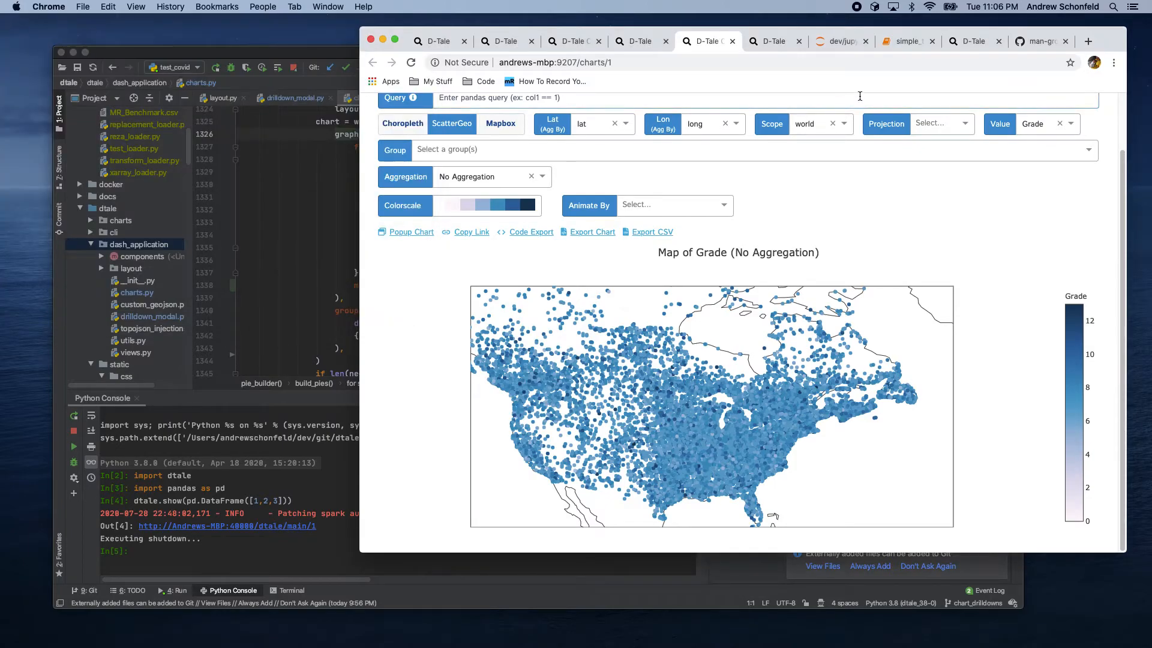
# Step: Open a Charts builder on the COVID data tab and choose the Maps chart type
pyautogui.click(758, 43)
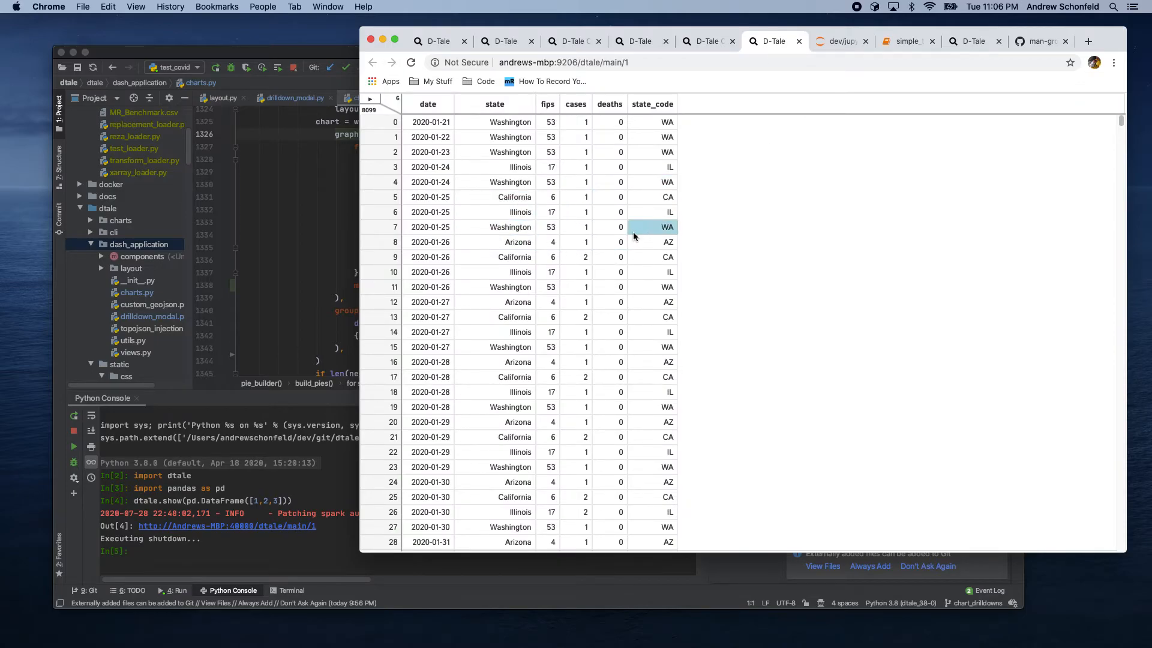
pyautogui.click(371, 99)
pyautogui.click(390, 242)
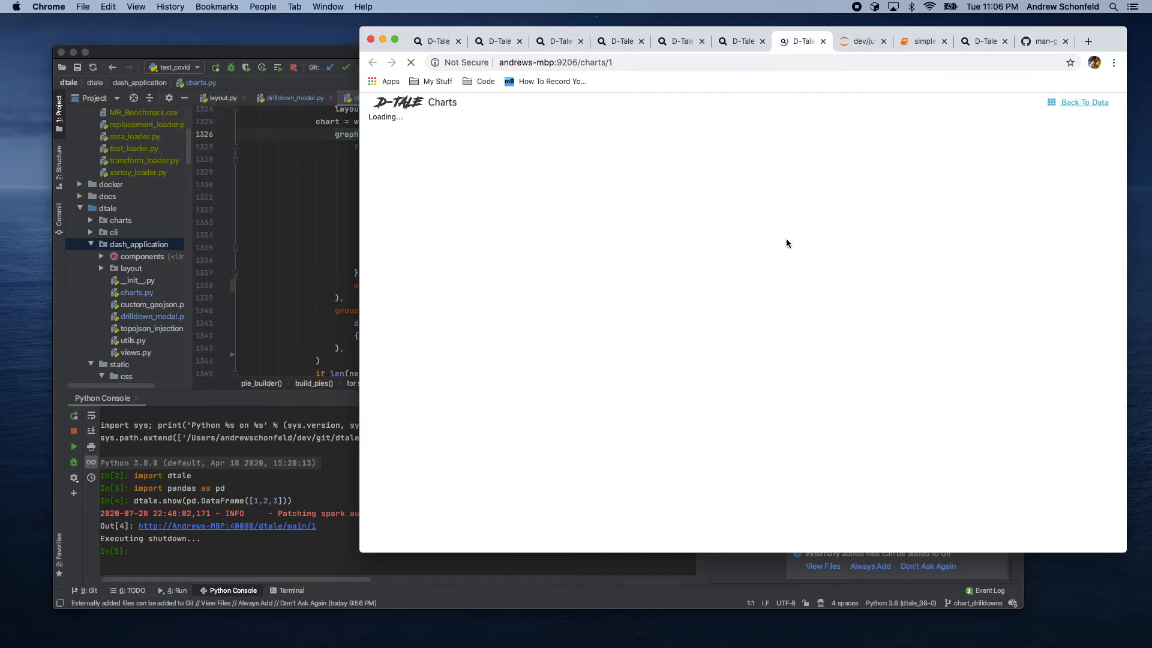
pyautogui.click(1051, 135)
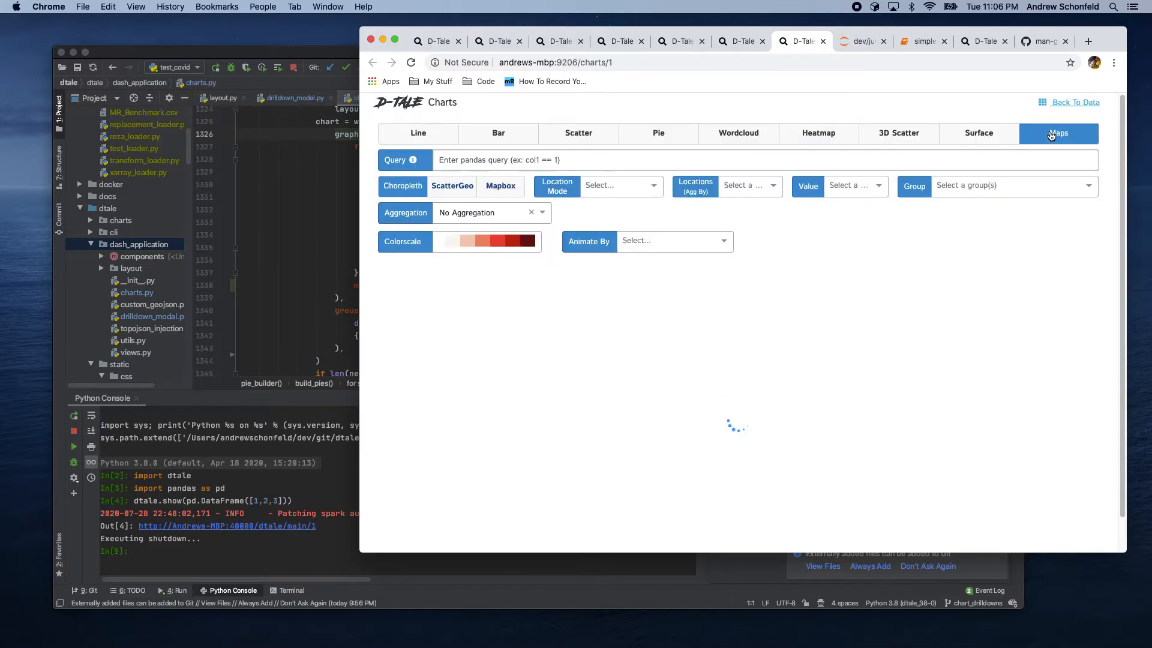
pyautogui.click(747, 42)
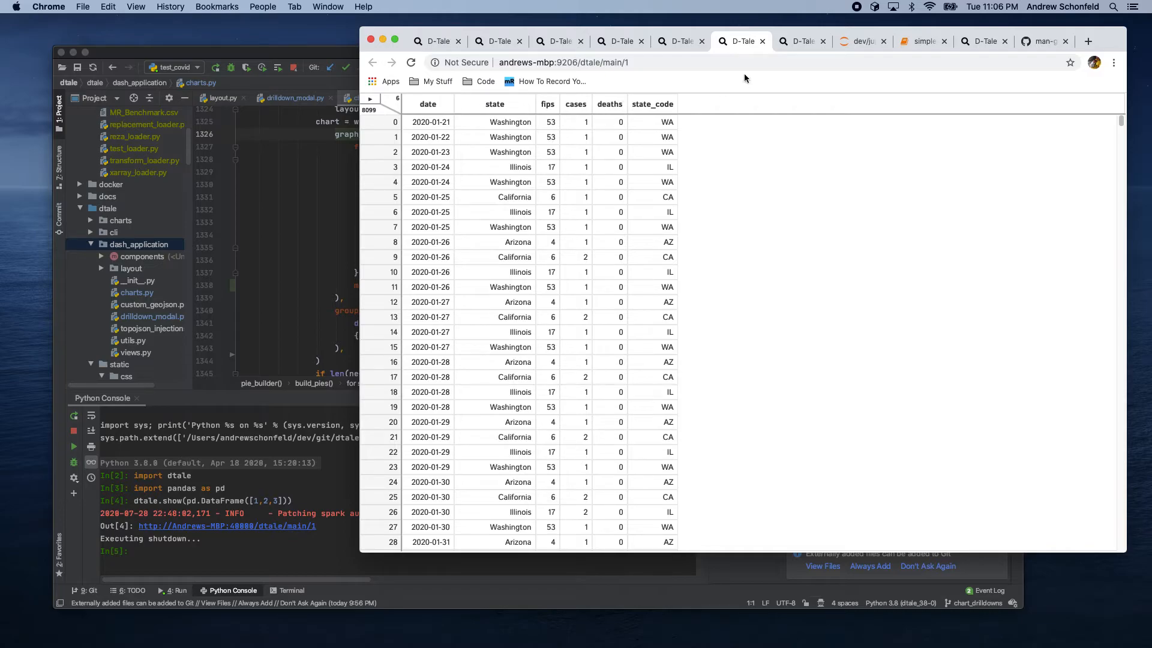
pyautogui.click(791, 42)
# Step: Build a Choropleth map with Location Mode USA-states and state_code as Locations
pyautogui.moveTo(410, 190)
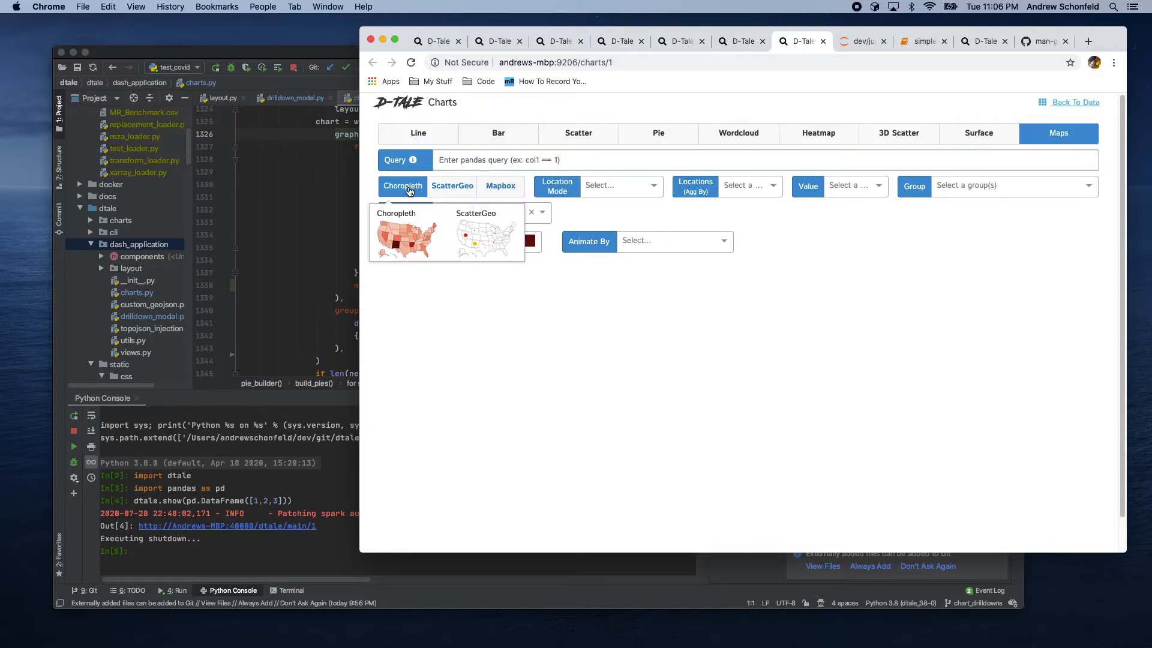
pyautogui.click(616, 185)
pyautogui.click(611, 229)
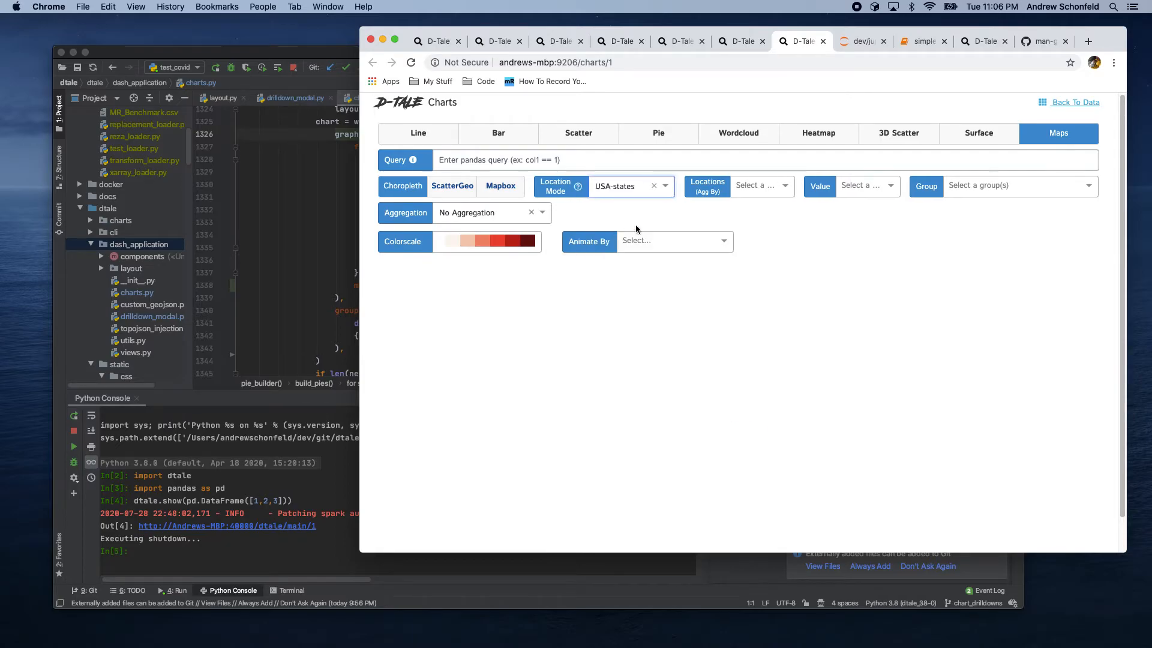
pyautogui.click(752, 185)
pyautogui.click(763, 232)
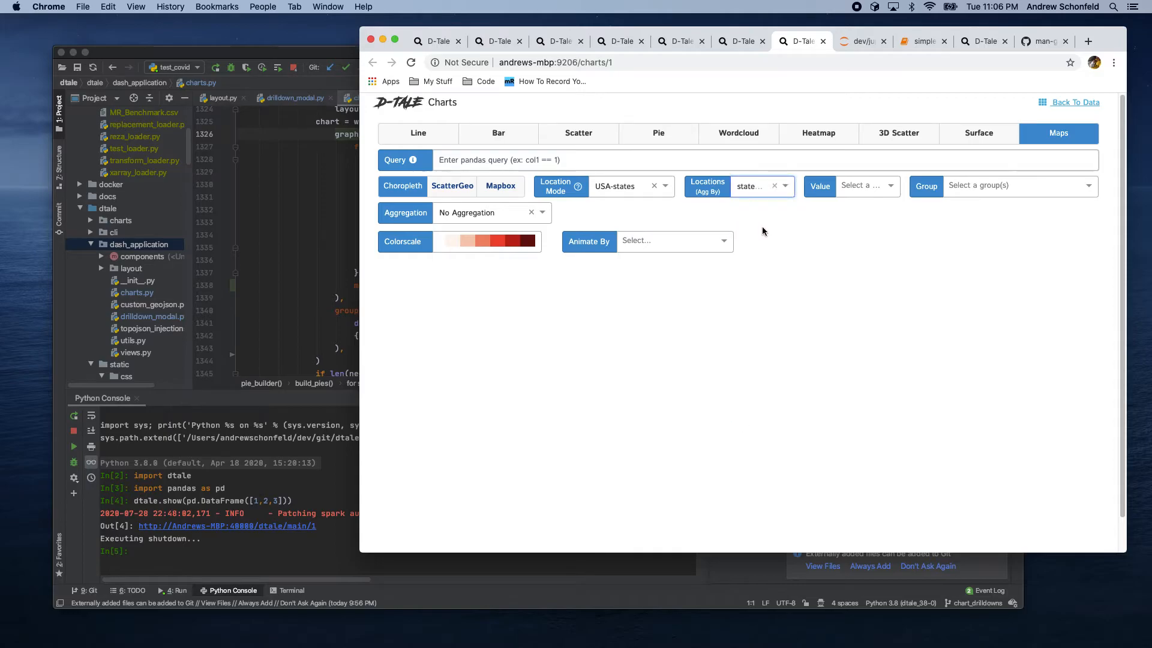
# Step: Set the choropleth's value to cases and its aggregation to Mean
pyautogui.click(868, 188)
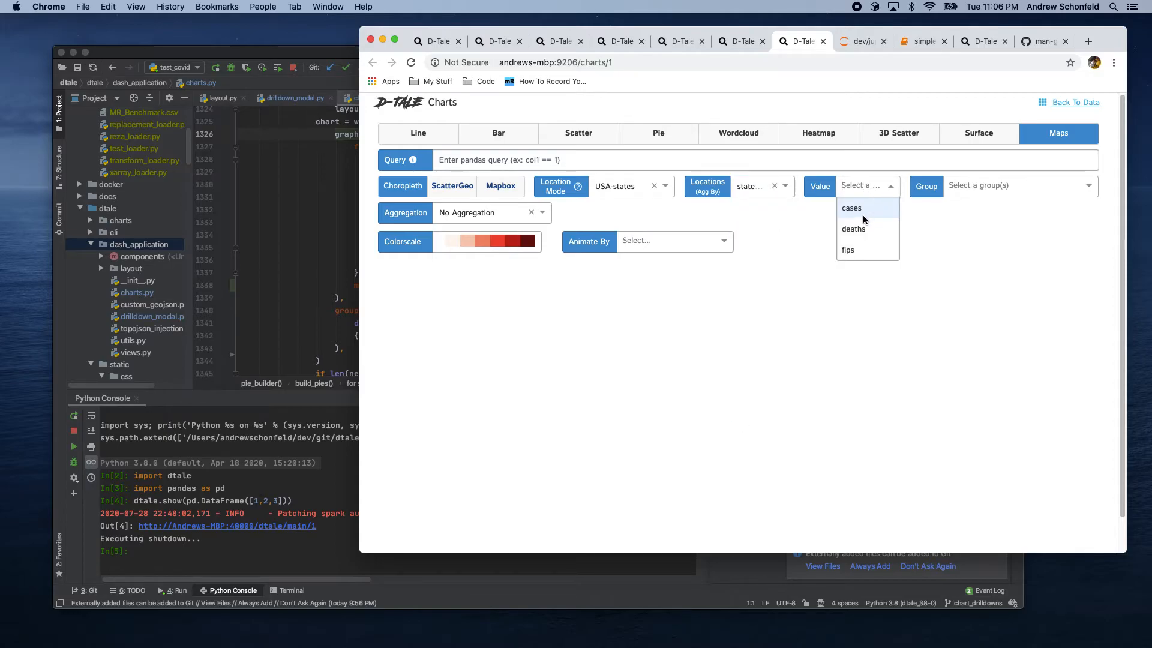
pyautogui.click(858, 210)
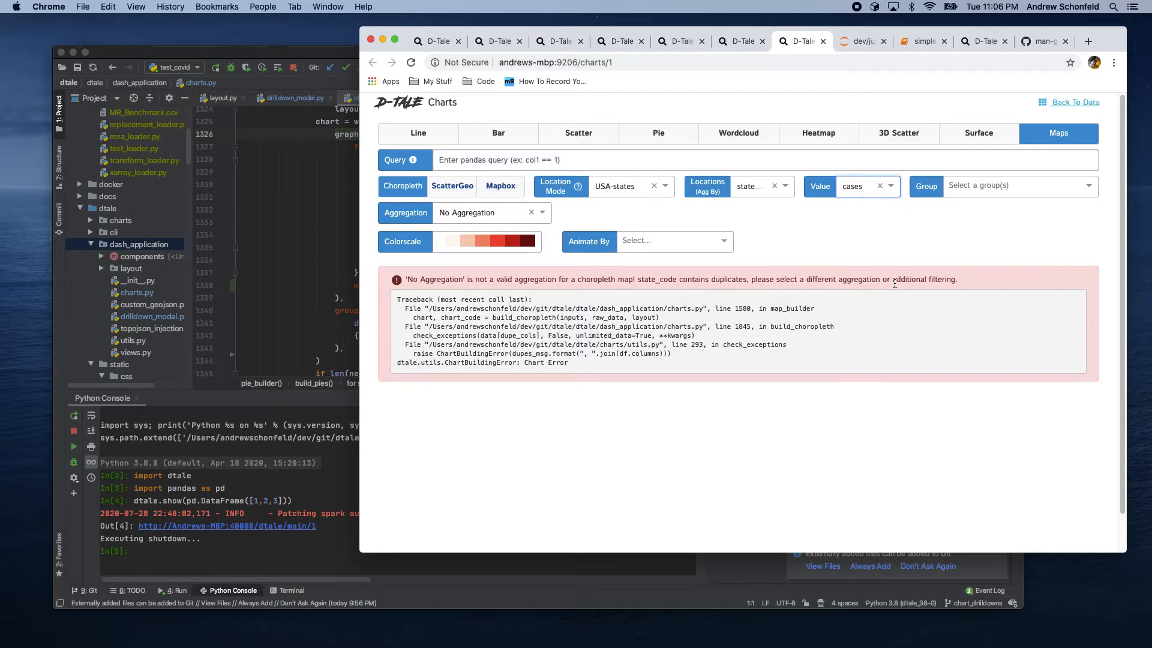
pyautogui.click(484, 214)
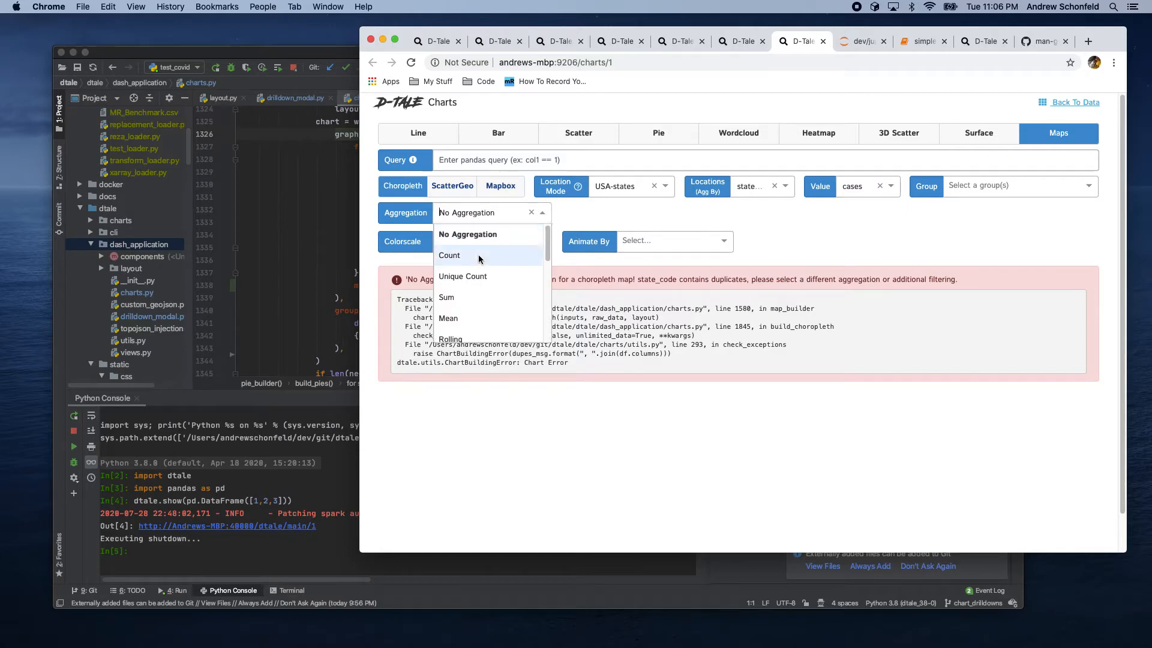
pyautogui.click(454, 317)
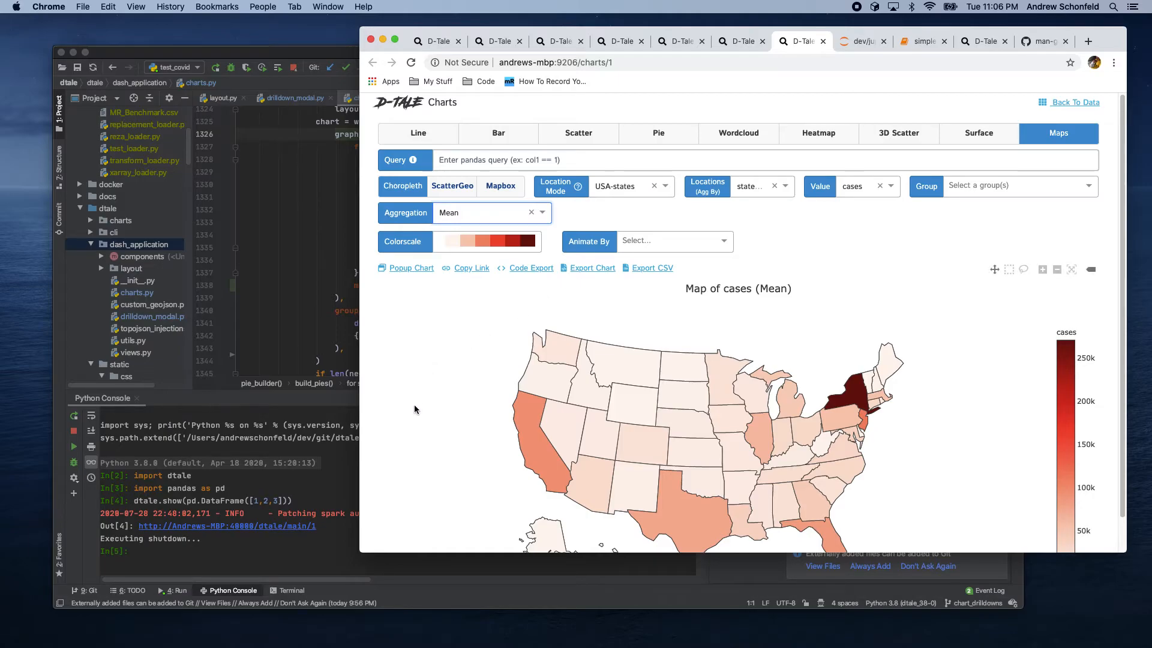
# Step: Change the choropleth's aggregation to Sum and then to Maximum
pyautogui.click(454, 214)
pyautogui.click(444, 305)
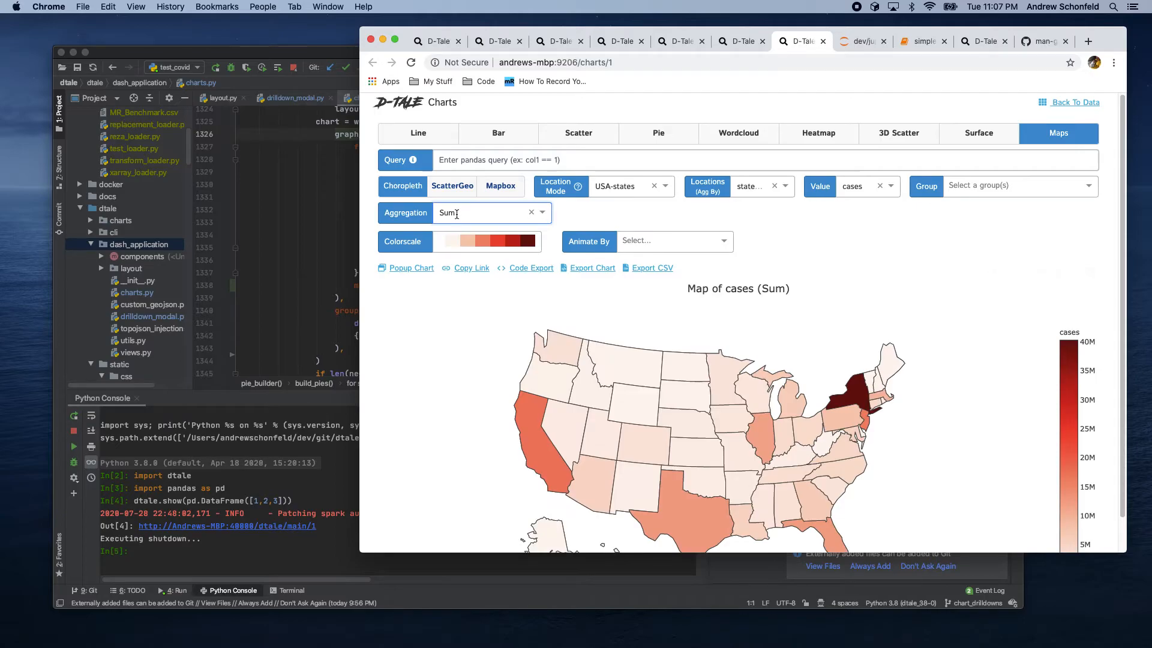
pyautogui.click(455, 213)
pyautogui.scroll(-3, 456, 297)
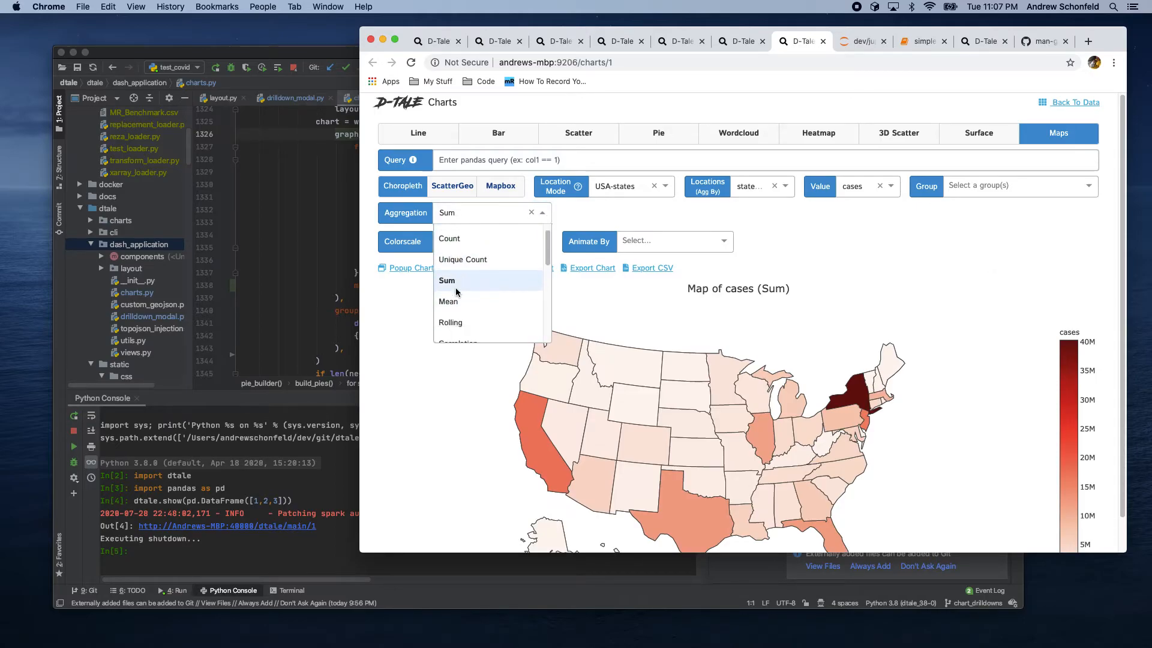
pyautogui.scroll(-4, 456, 294)
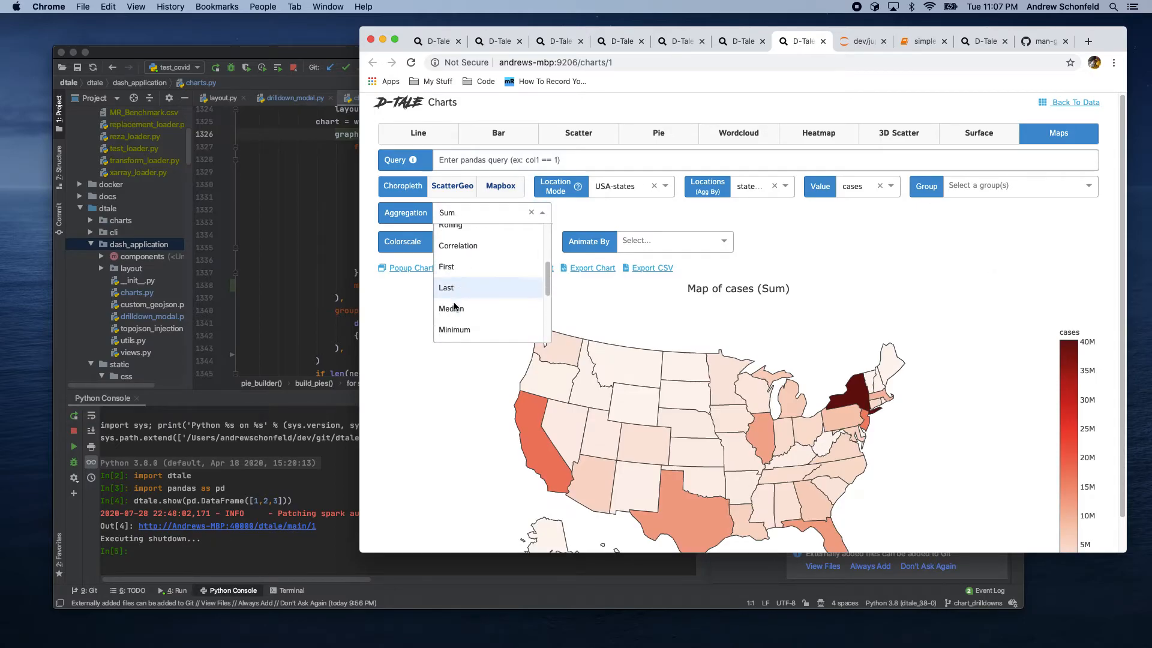
pyautogui.click(456, 333)
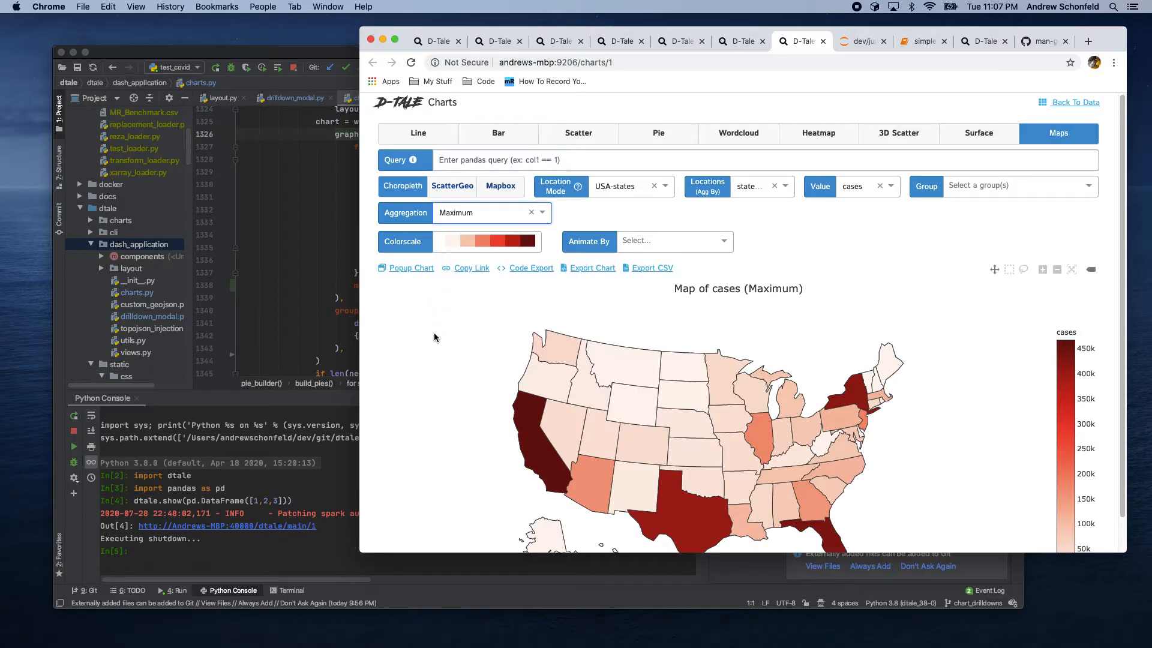
# Step: Glance at the underlying COVID data grid tab and return to the Charts builder
pyautogui.click(738, 42)
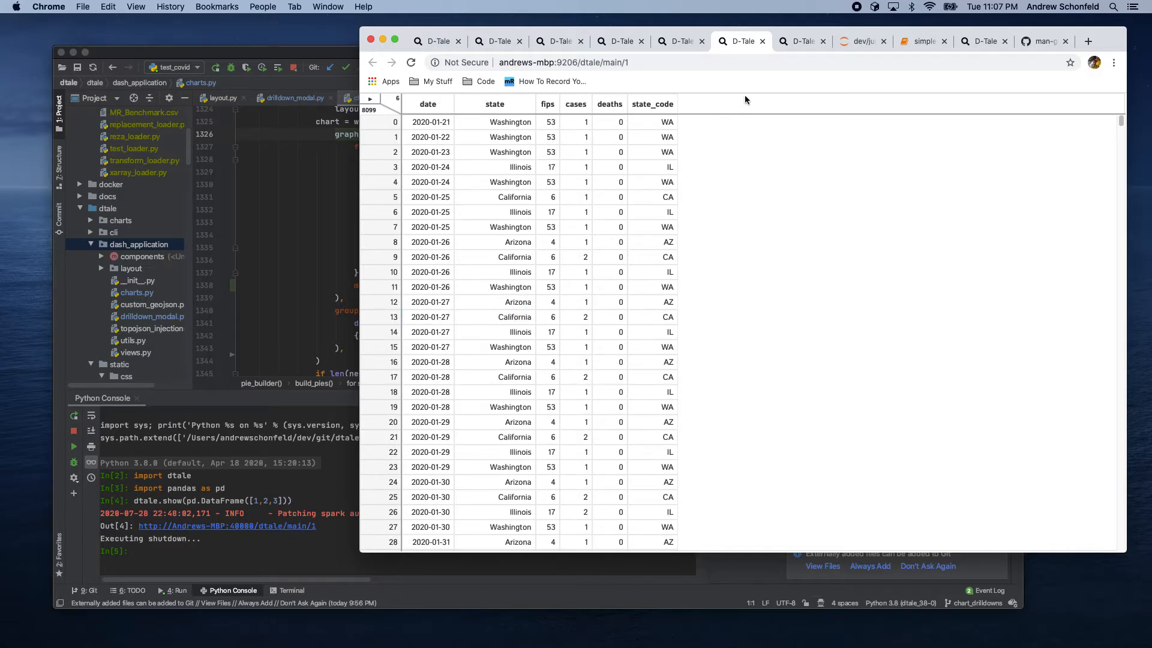
pyautogui.click(802, 41)
pyautogui.click(487, 213)
pyautogui.click(425, 401)
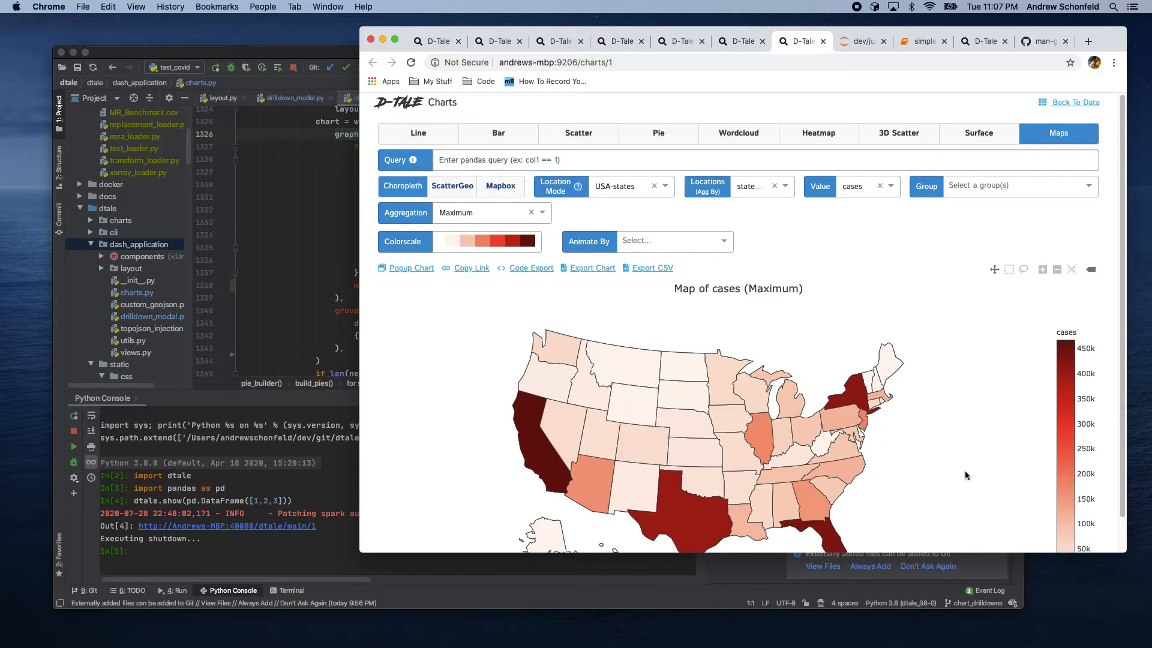
# Step: Filter the chart with the query date > '20200601'
pyautogui.scroll(-1, 968, 472)
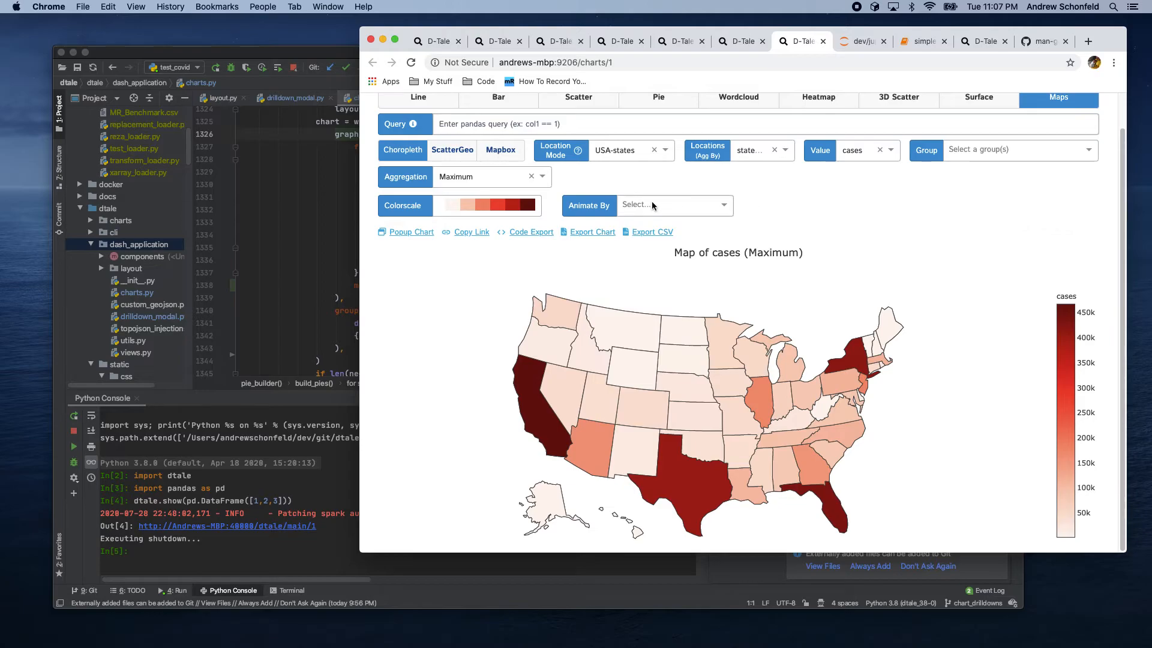
pyautogui.click(474, 119)
pyautogui.write("date > '20200601'")
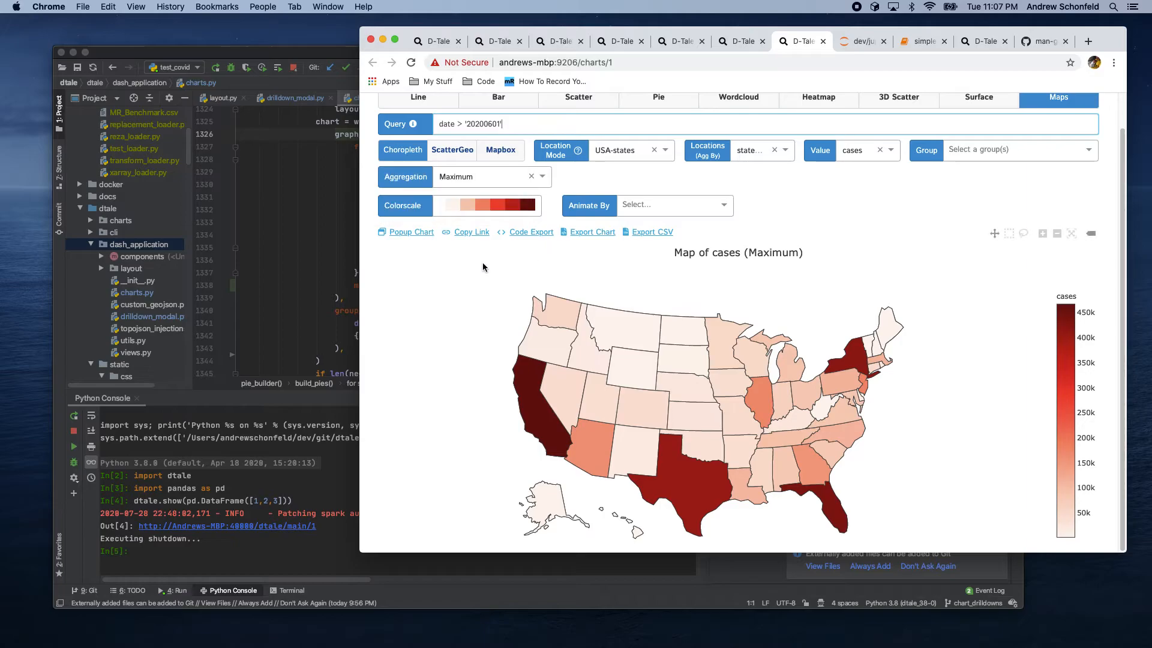
# Step: Set the choropleth's aggregation to No Aggregation
pyautogui.click(521, 176)
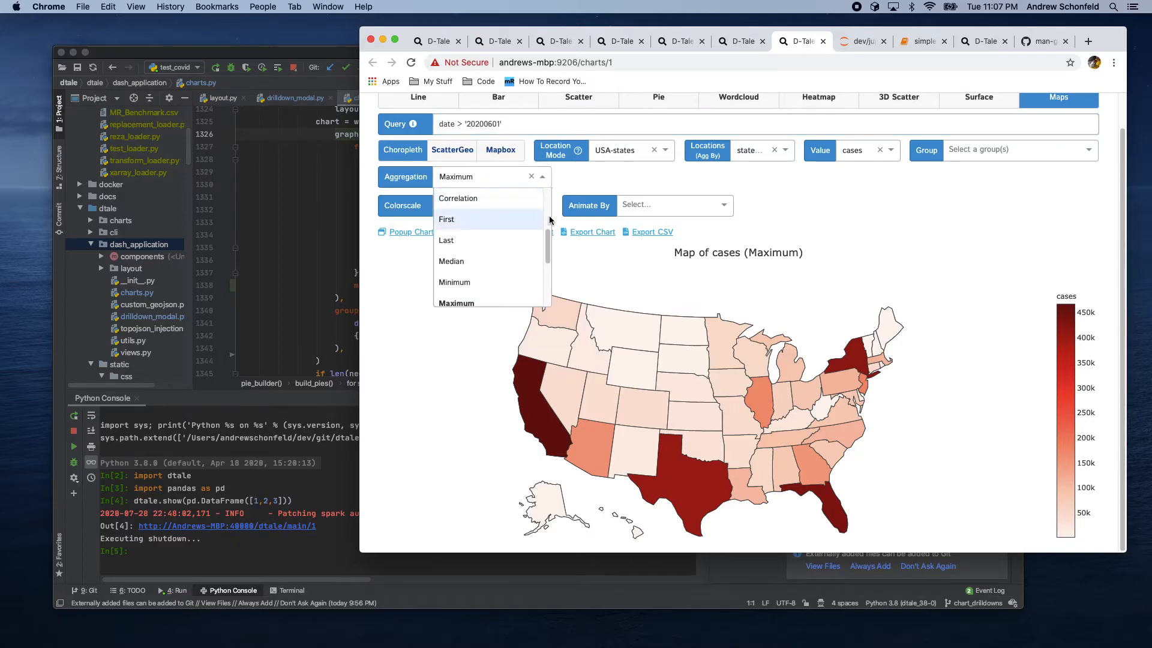
pyautogui.scroll(5, 548, 234)
pyautogui.click(456, 198)
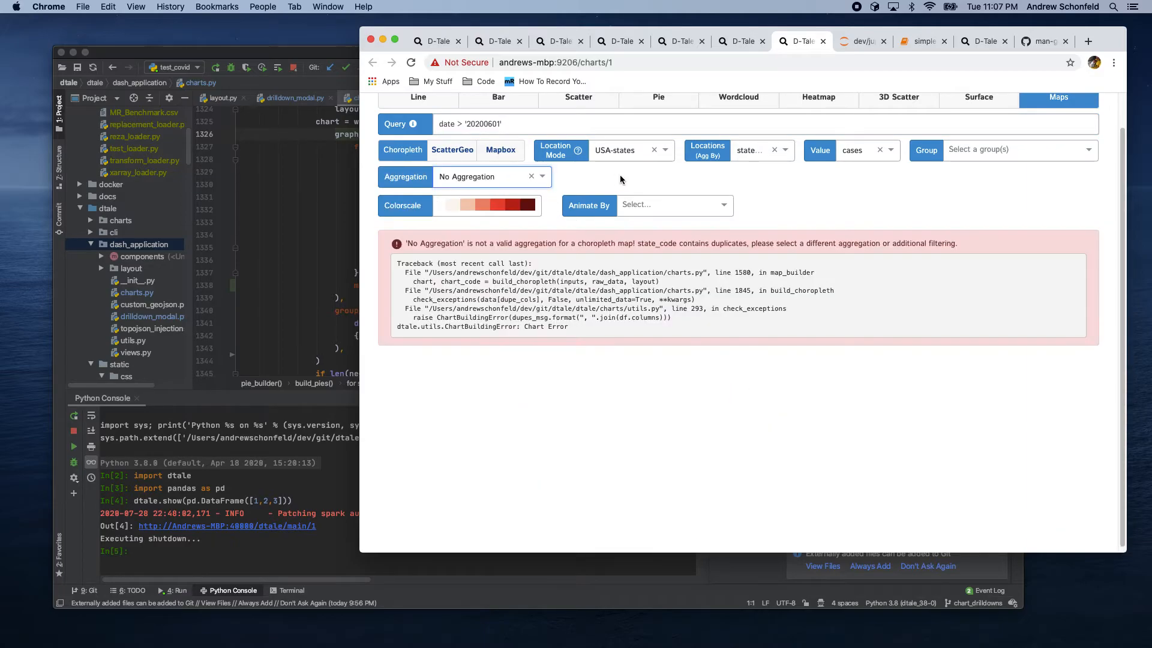
# Step: Animate the map by date and play the animation
pyautogui.click(648, 205)
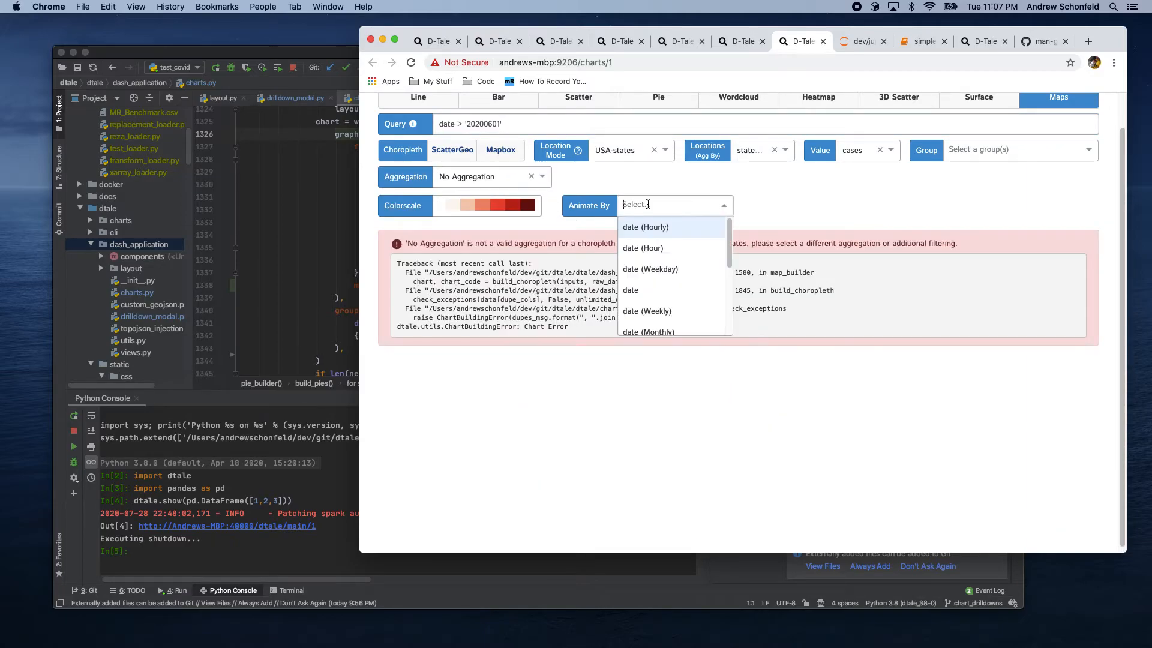
pyautogui.click(645, 291)
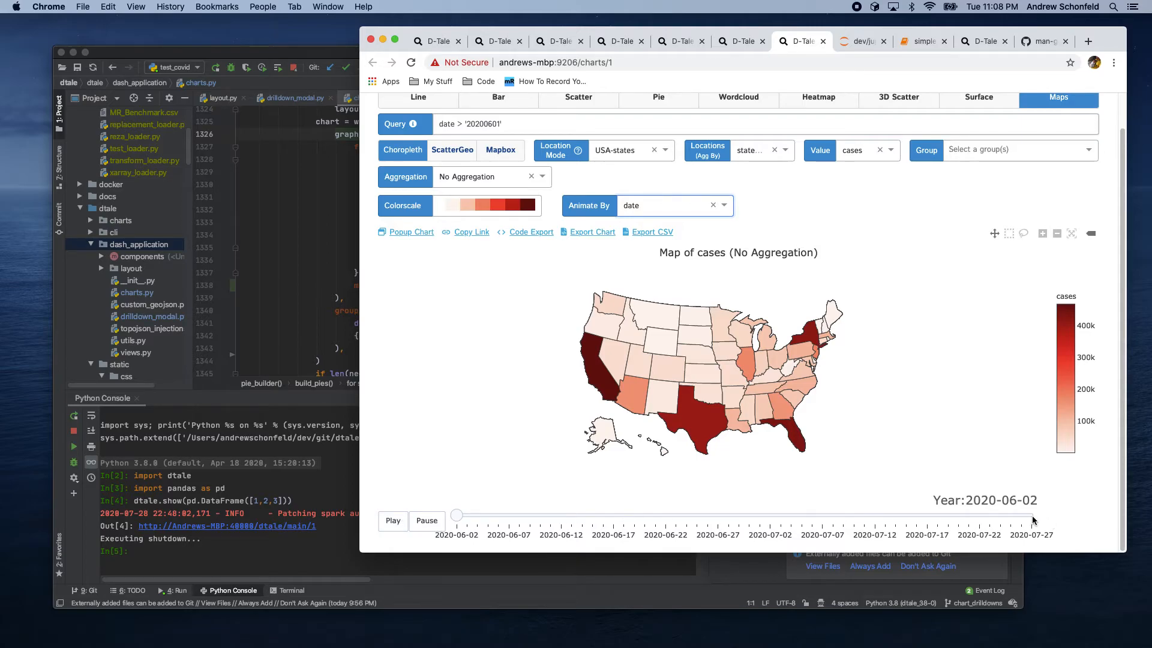
pyautogui.click(387, 524)
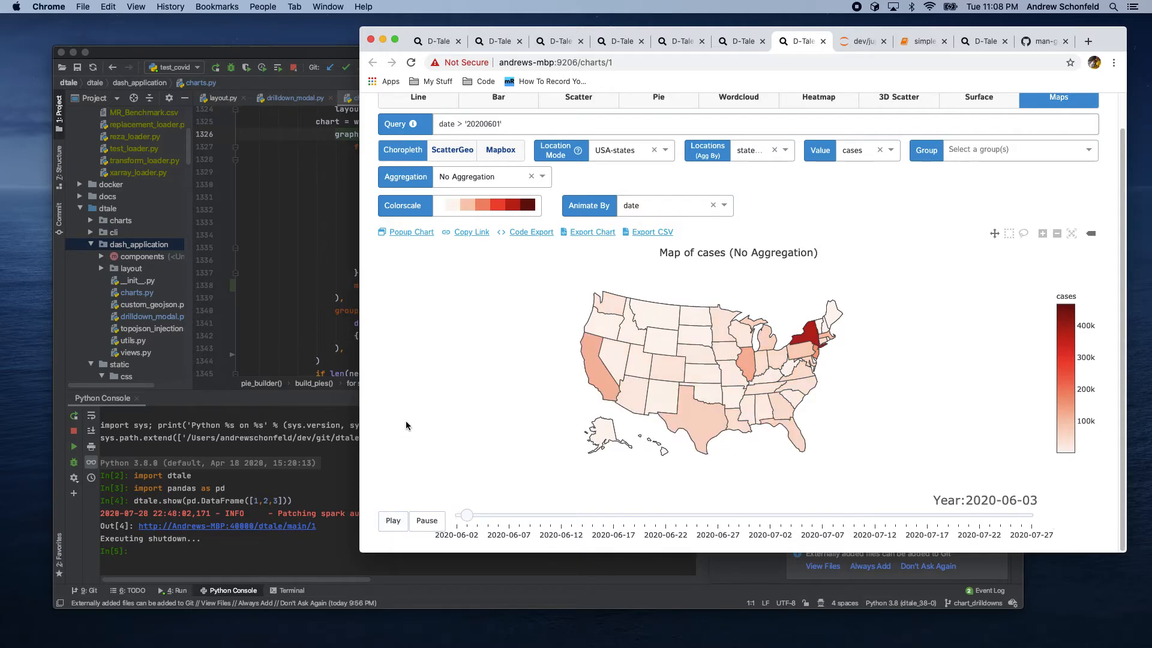
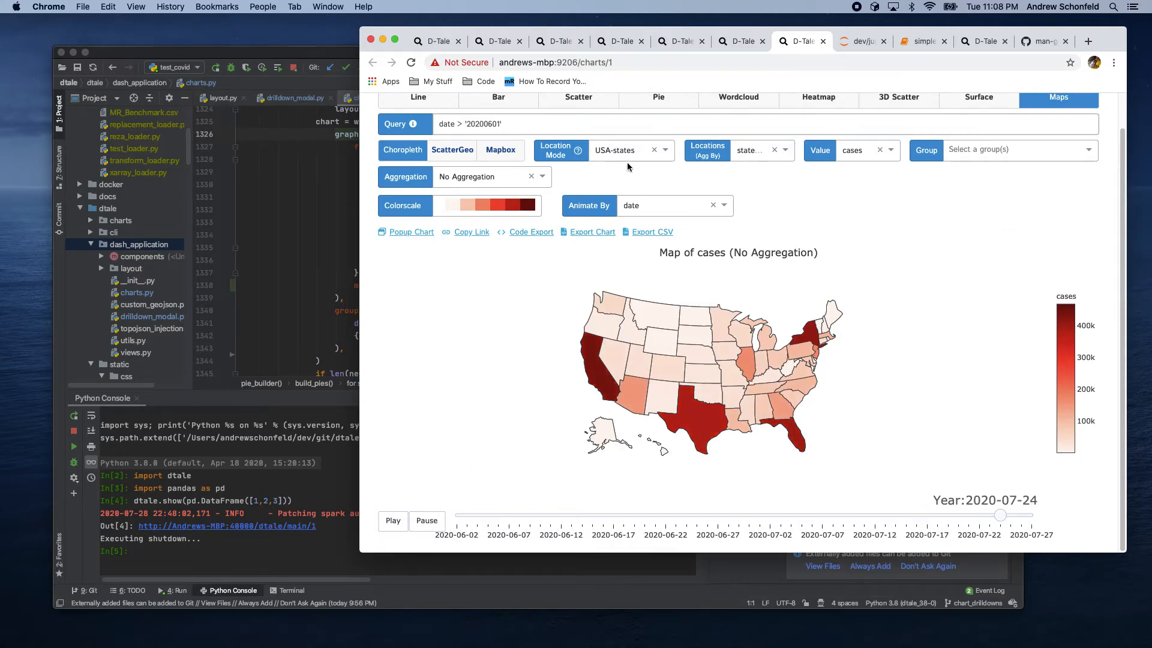
# Step: Switch the chart type to Bar and set the X axis to state
pyautogui.scroll(1, 581, 178)
pyautogui.moveTo(573, 159)
pyautogui.click(490, 117)
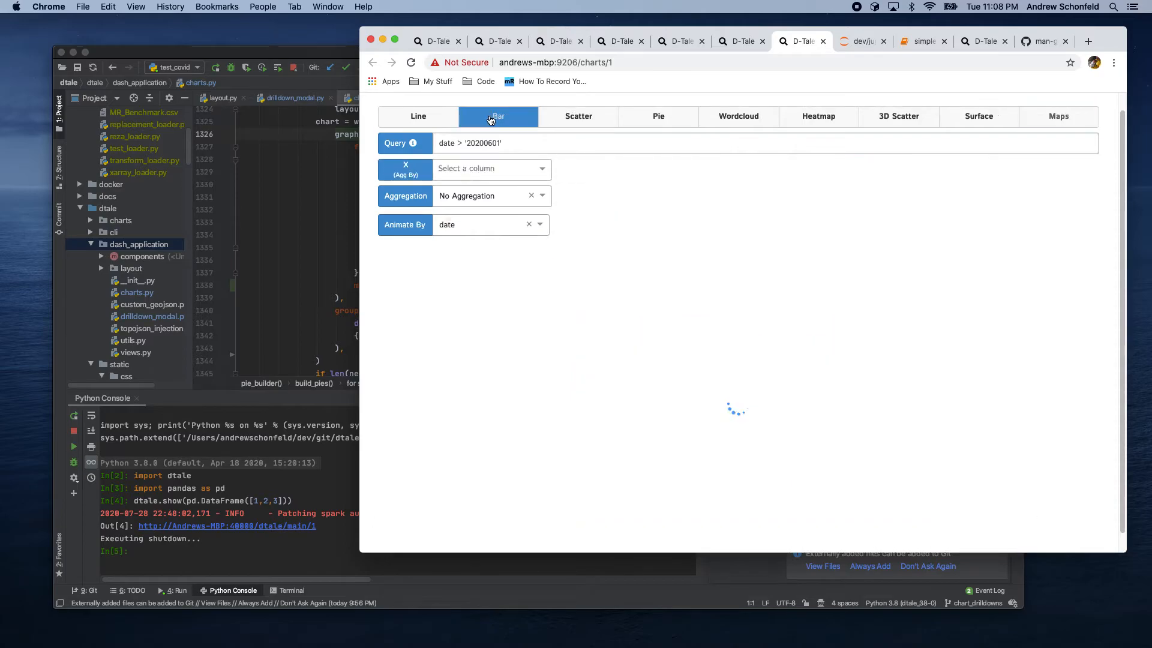
pyautogui.click(662, 171)
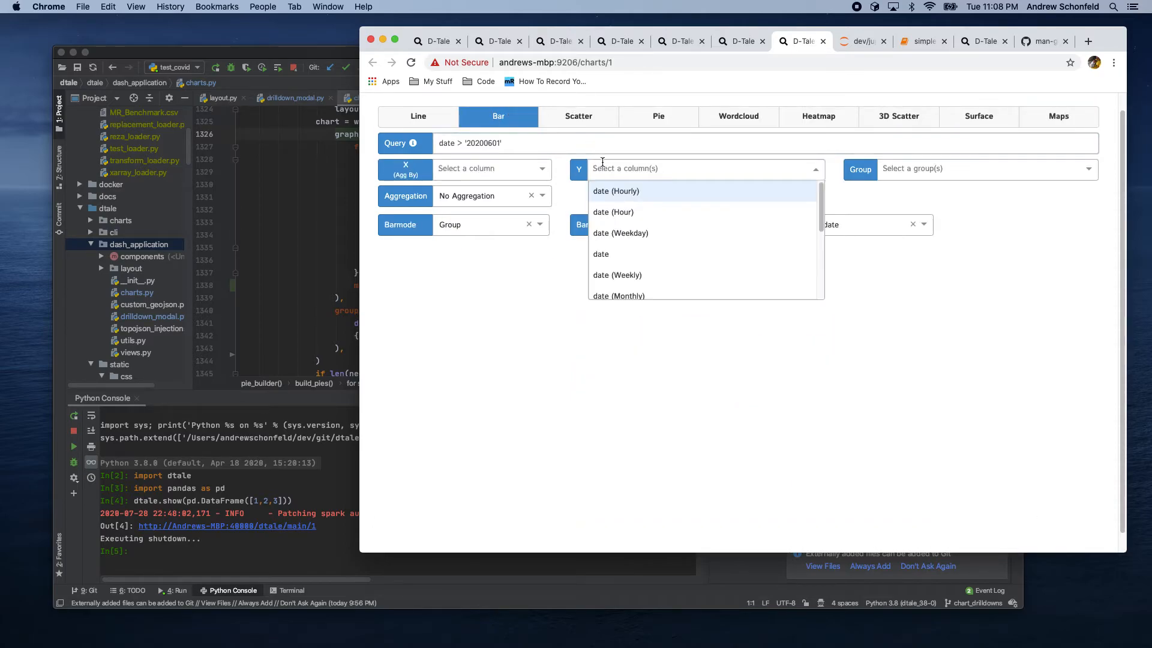
pyautogui.click(488, 169)
pyautogui.scroll(-5, 471, 270)
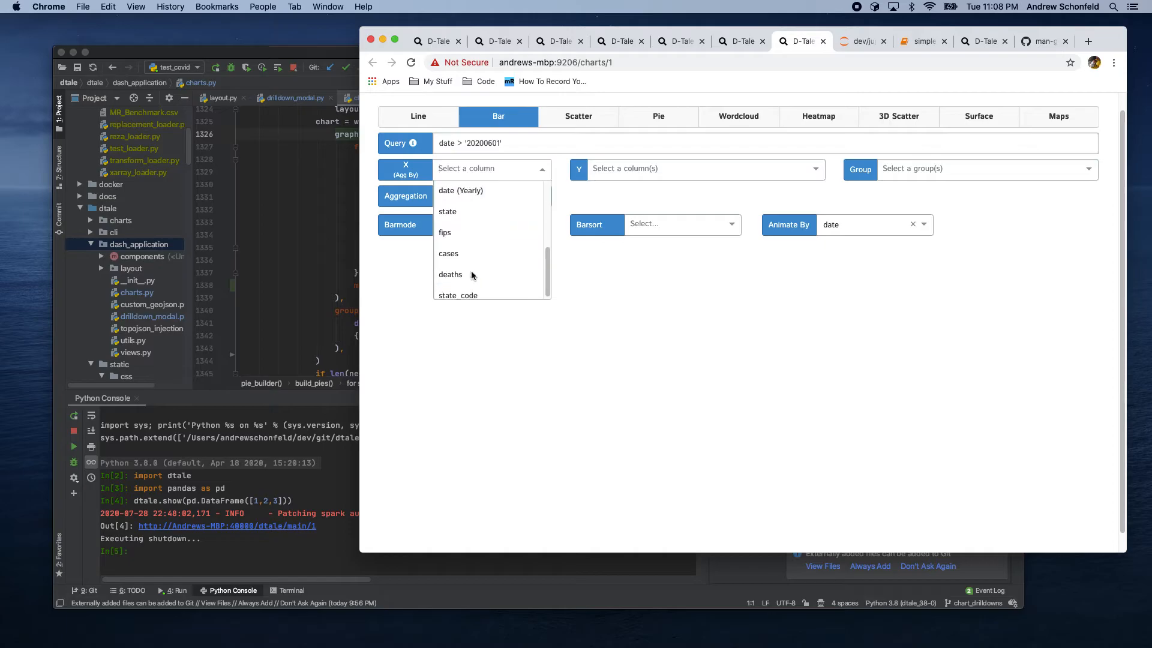
pyautogui.click(457, 211)
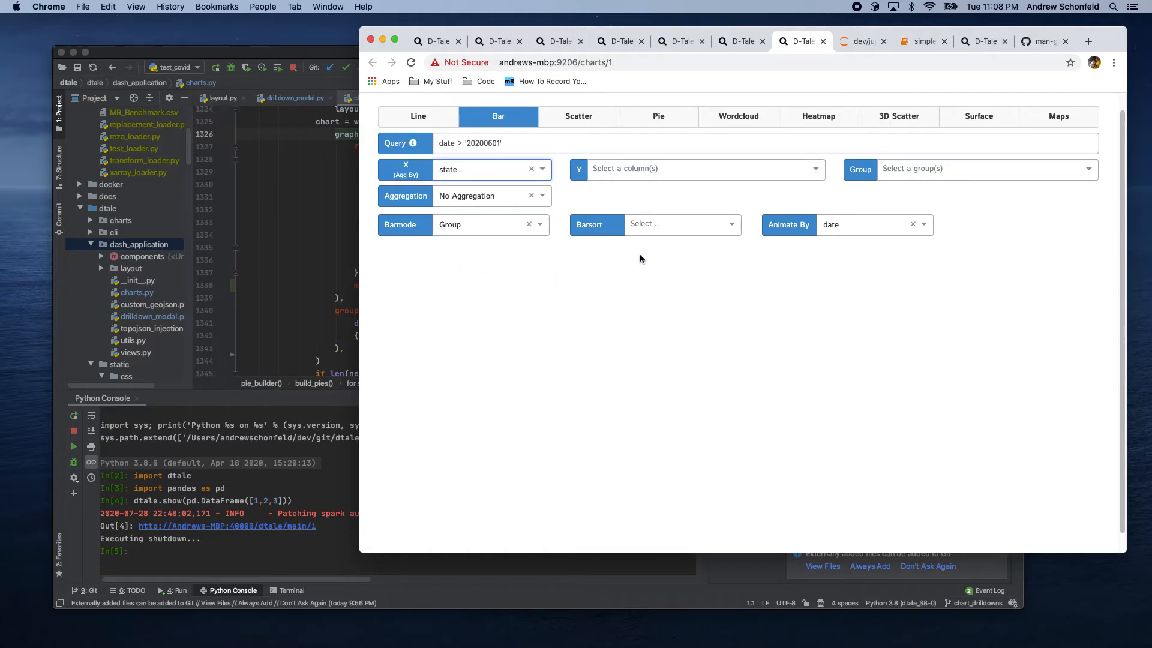
# Step: Set the bar chart's Y column to cases and sort the bars by cases
pyautogui.click(635, 170)
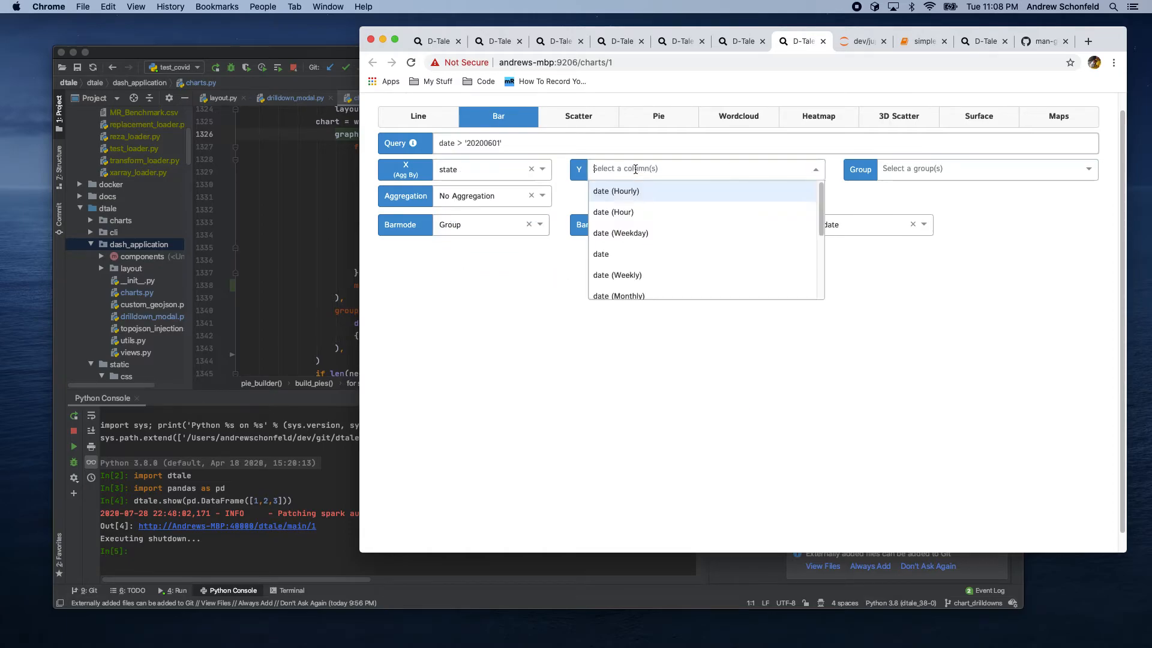
pyautogui.scroll(-3, 654, 233)
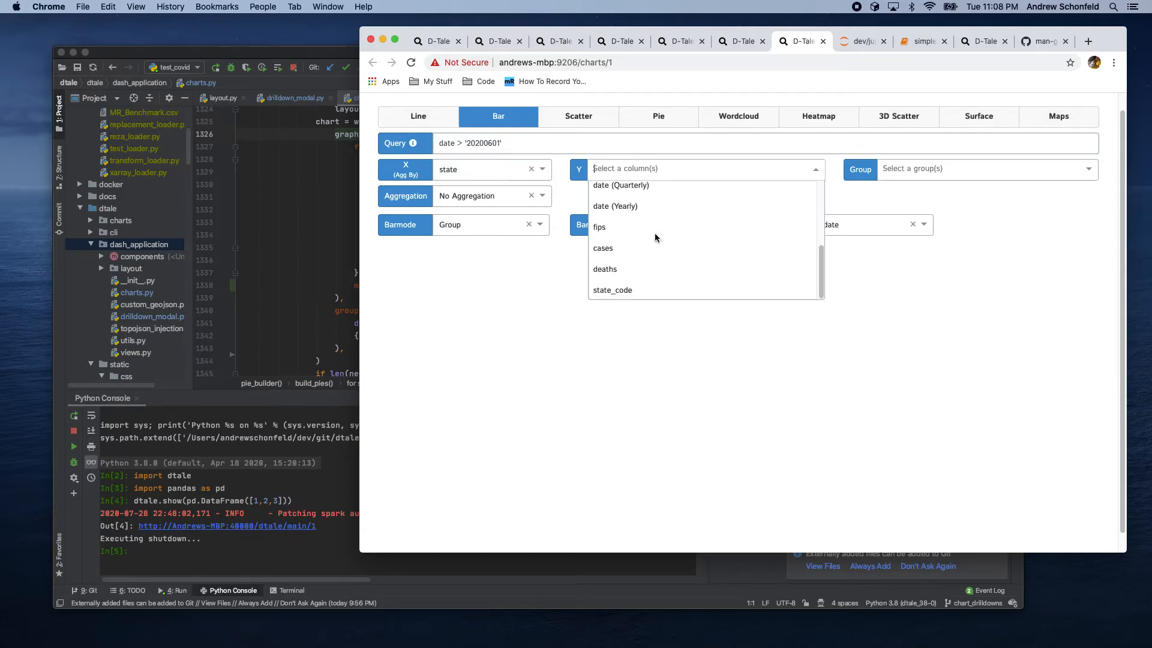
pyautogui.click(603, 248)
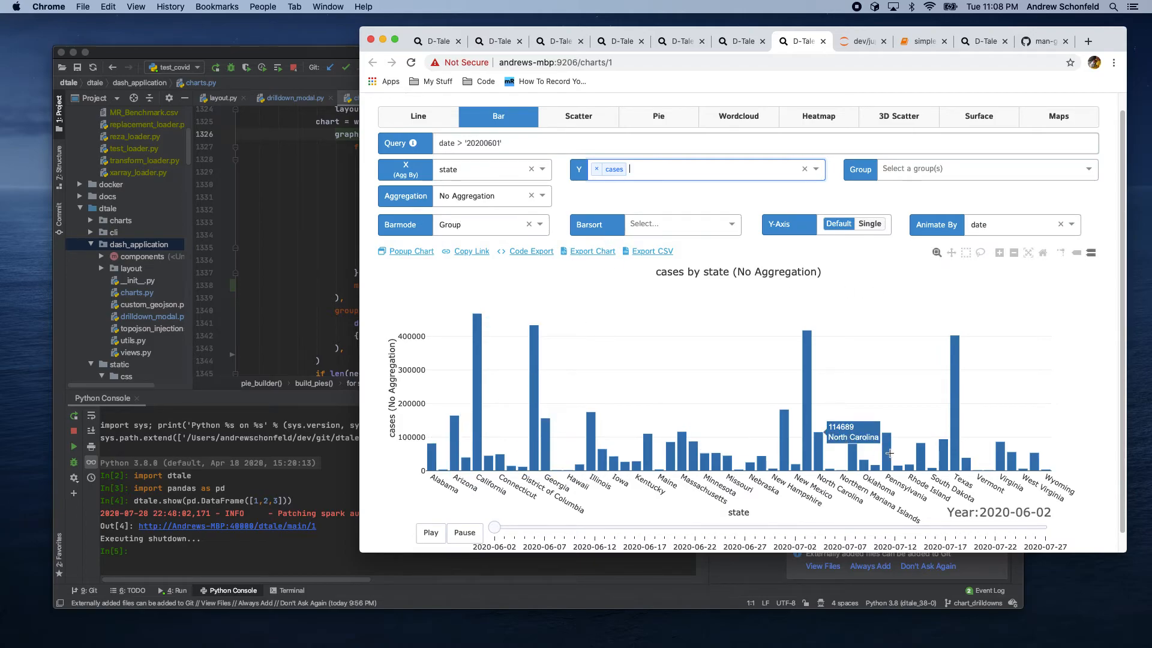
pyautogui.click(659, 226)
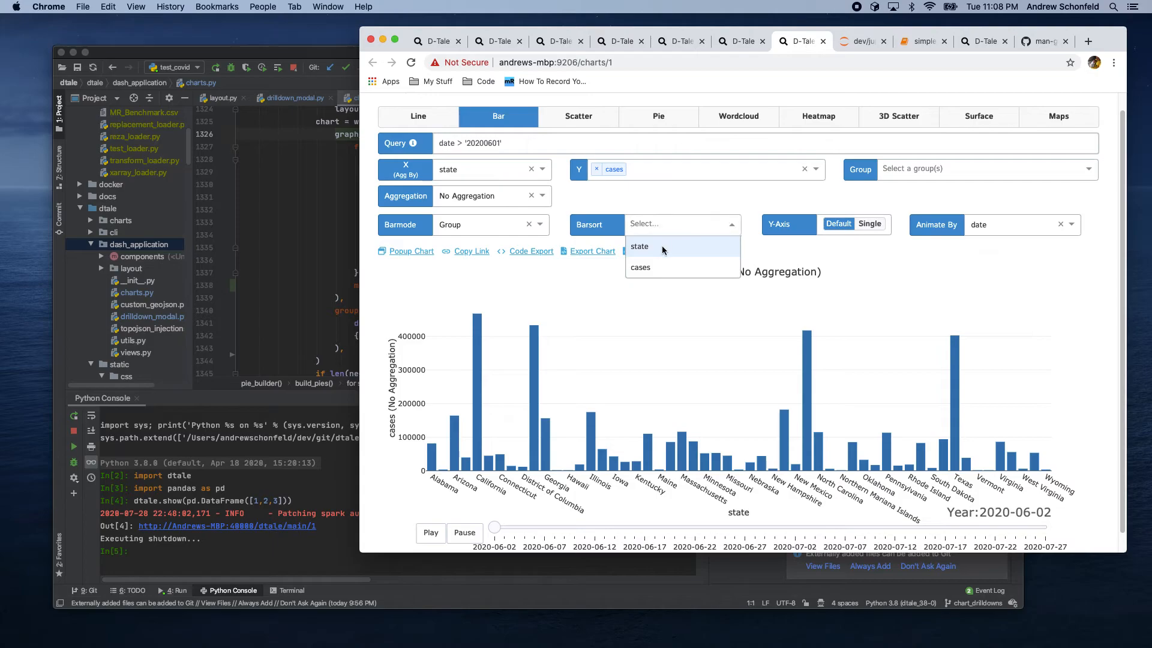
pyautogui.click(643, 268)
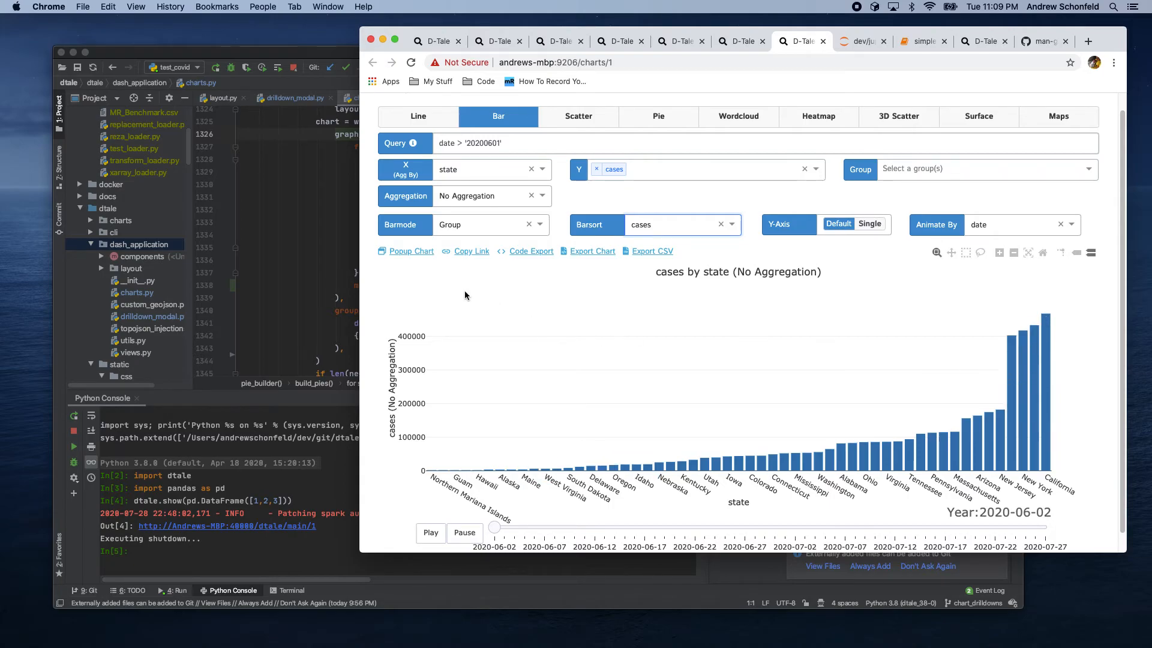
# Step: Change the query to date > '20200615' and play the date animation
pyautogui.click(499, 142)
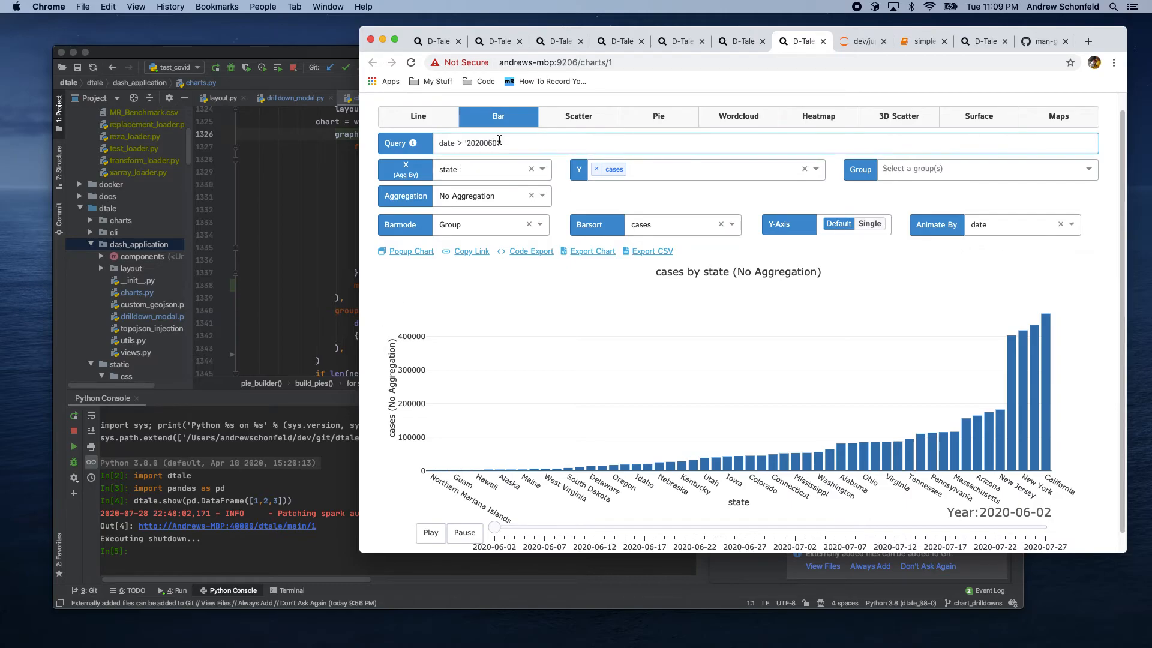
pyautogui.press('BackSpace')
pyautogui.press('BackSpace')
pyautogui.write('15')
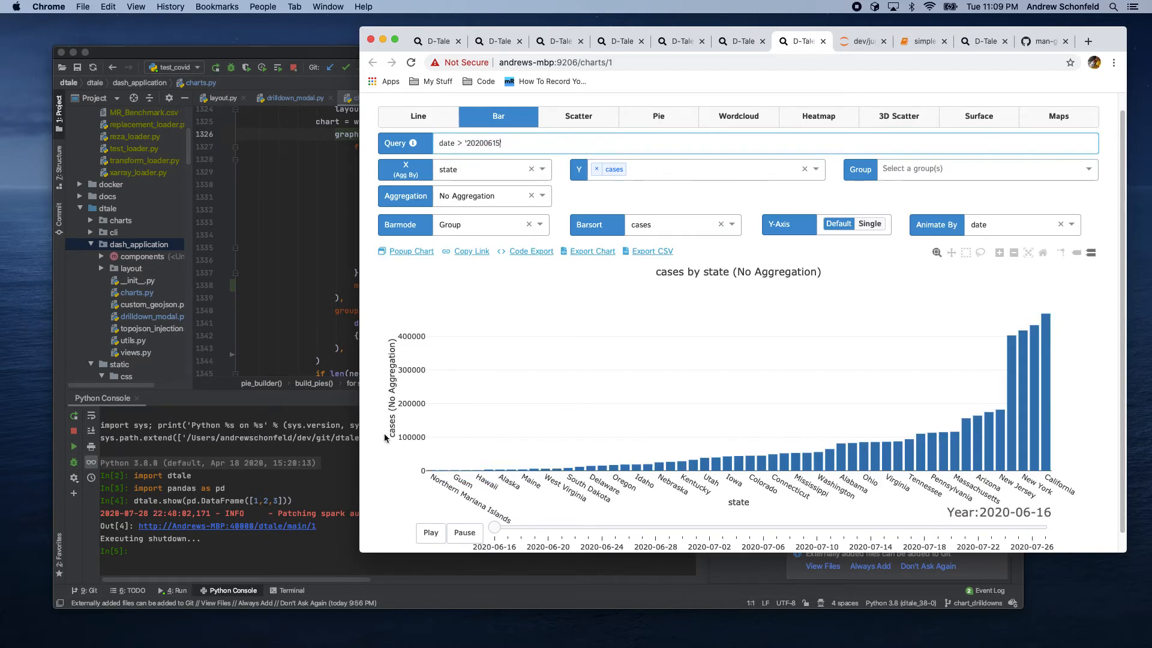
pyautogui.click(428, 533)
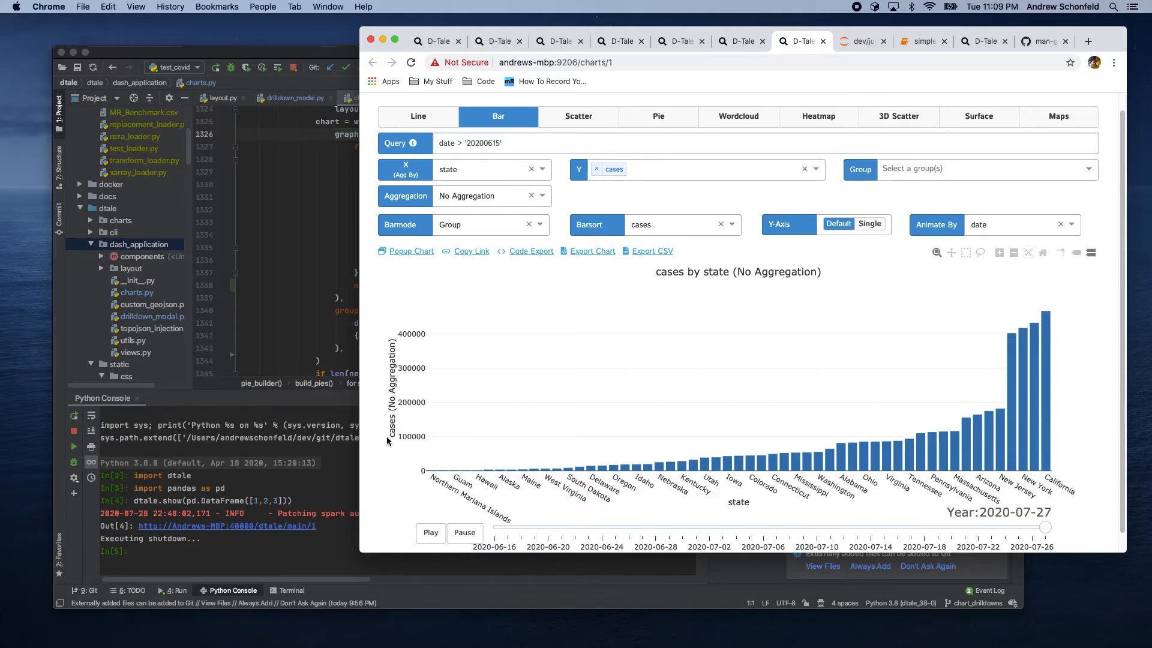
# Step: Export the chart and play the animation in the exported HTML file
pyautogui.click(598, 256)
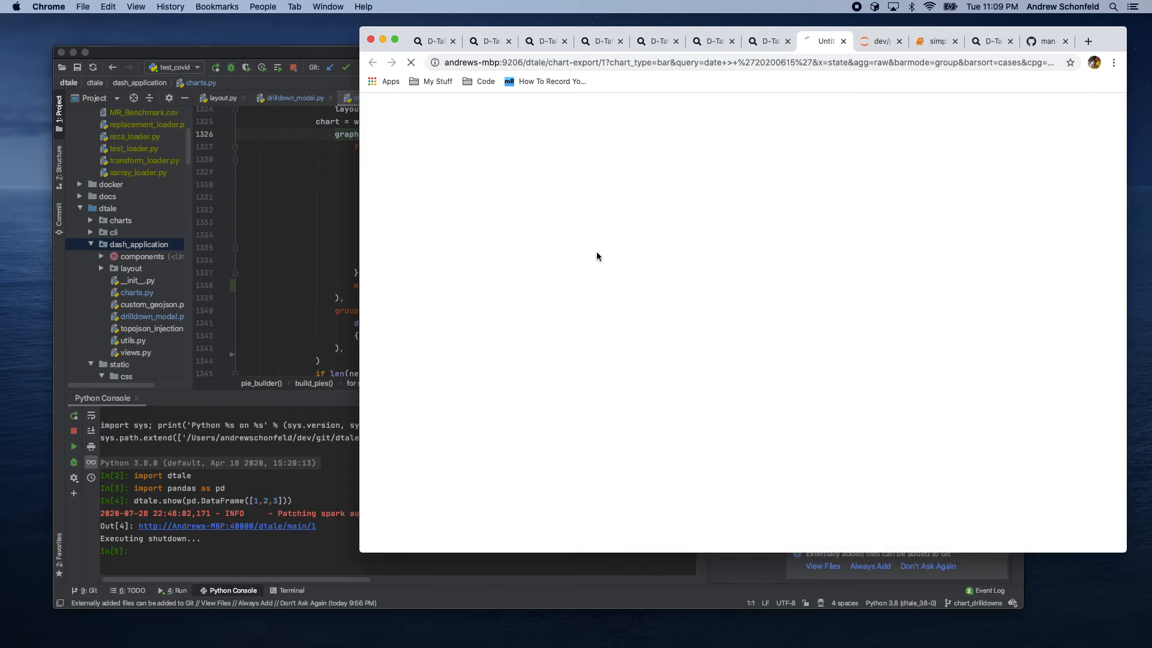
pyautogui.click(393, 536)
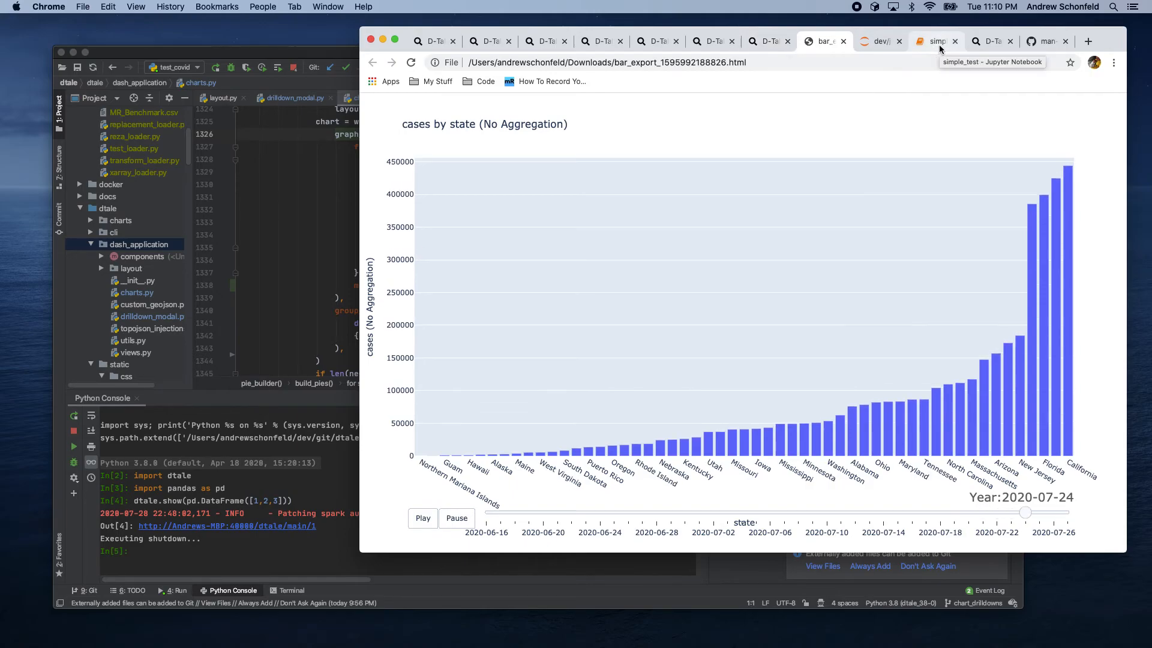
# Step: Open the COVID-19-animation notebook and review its offline_chart code and animated bar chart outputs
pyautogui.click(892, 45)
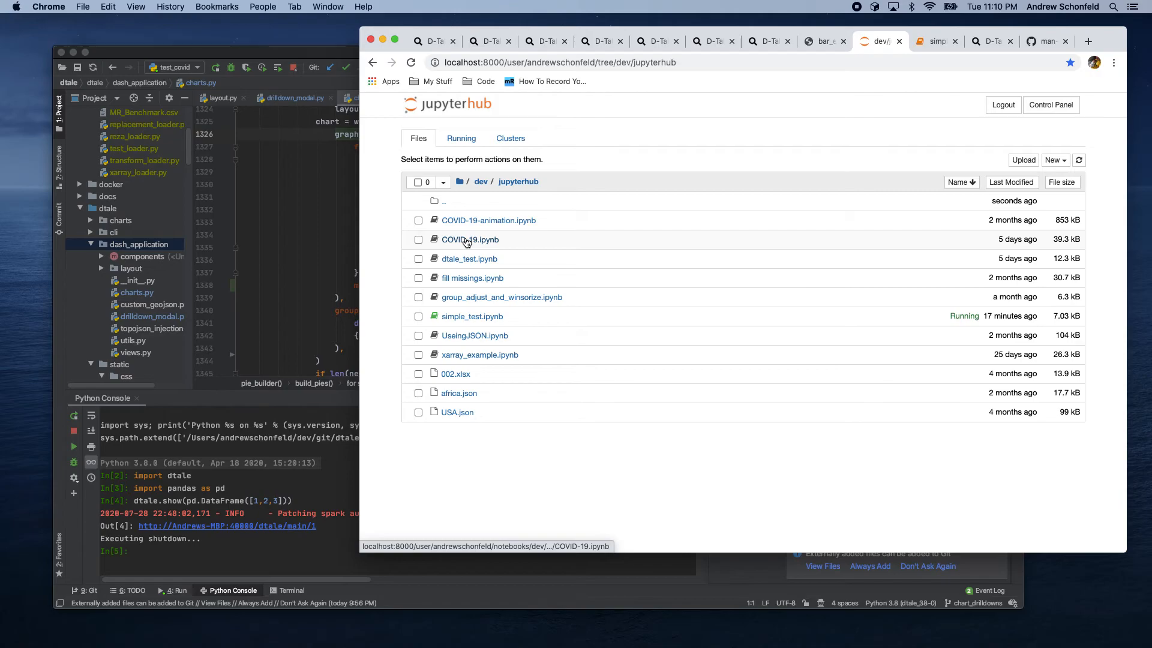
pyautogui.click(466, 221)
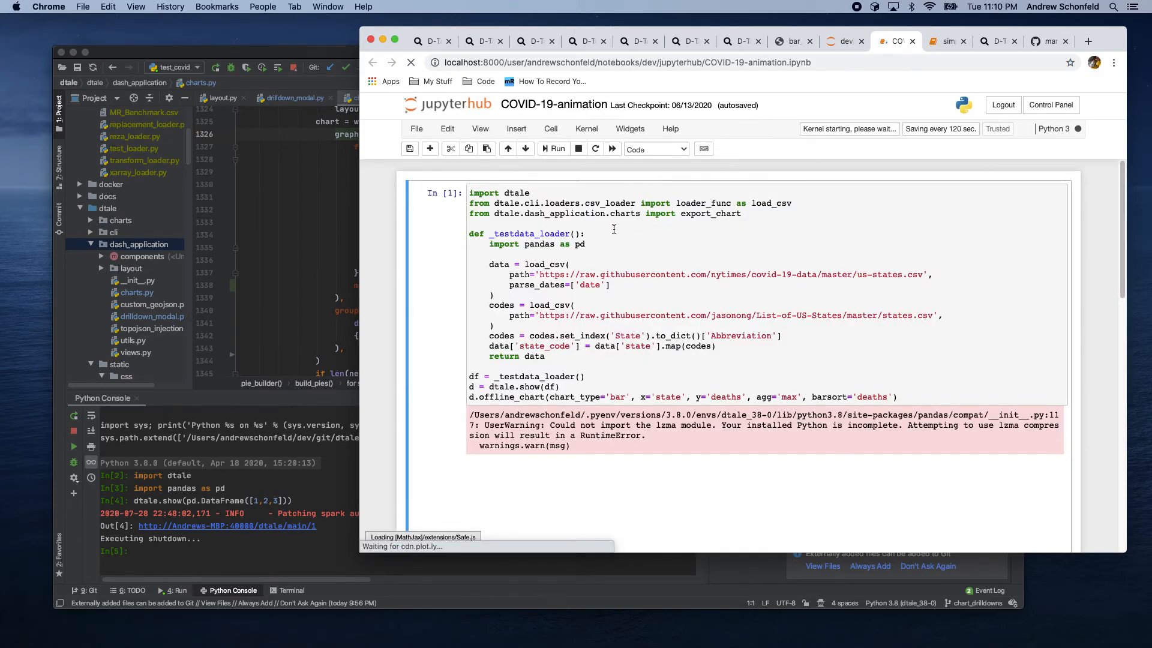
pyautogui.click(610, 236)
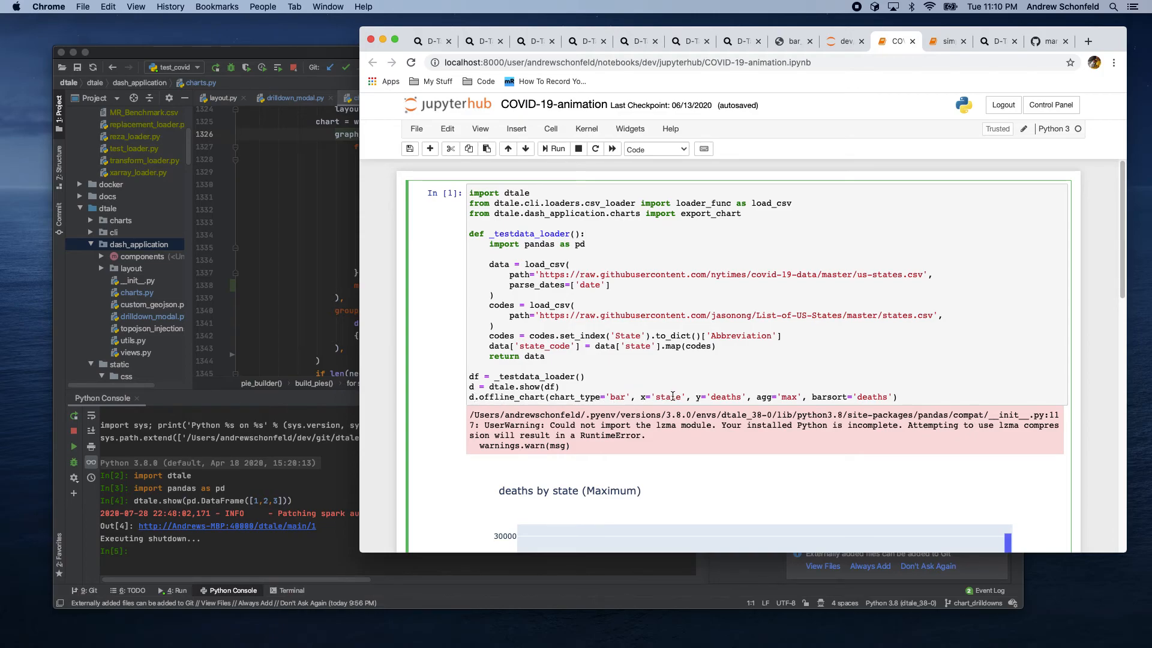
pyautogui.scroll(-1, 838, 376)
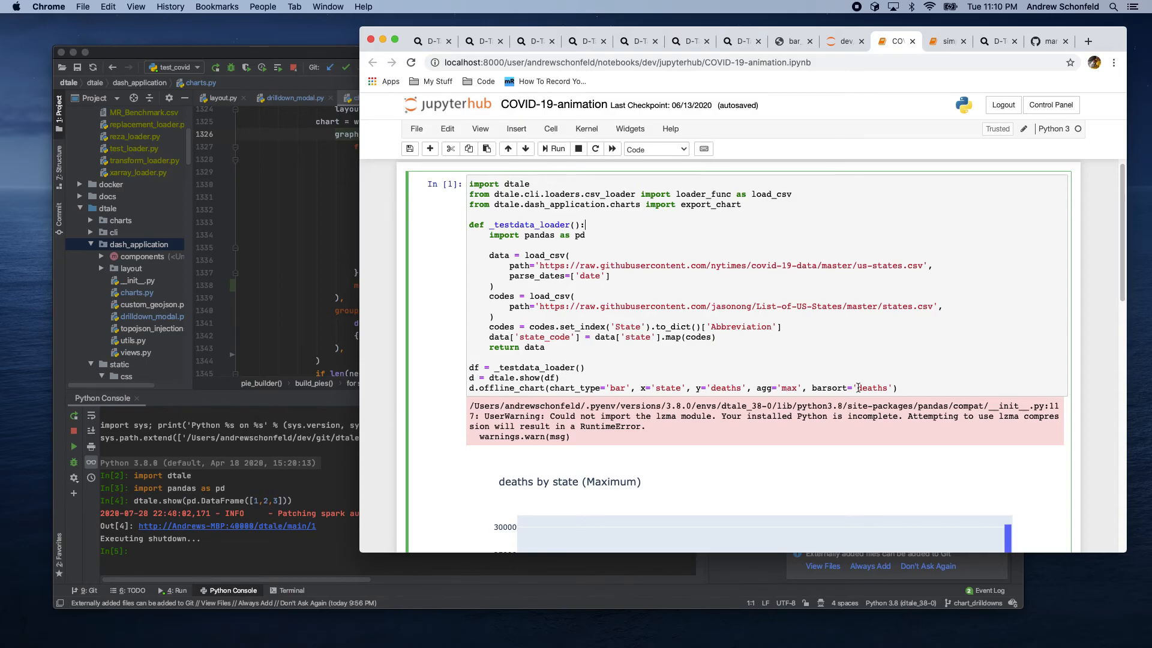
pyautogui.scroll(-10, 950, 360)
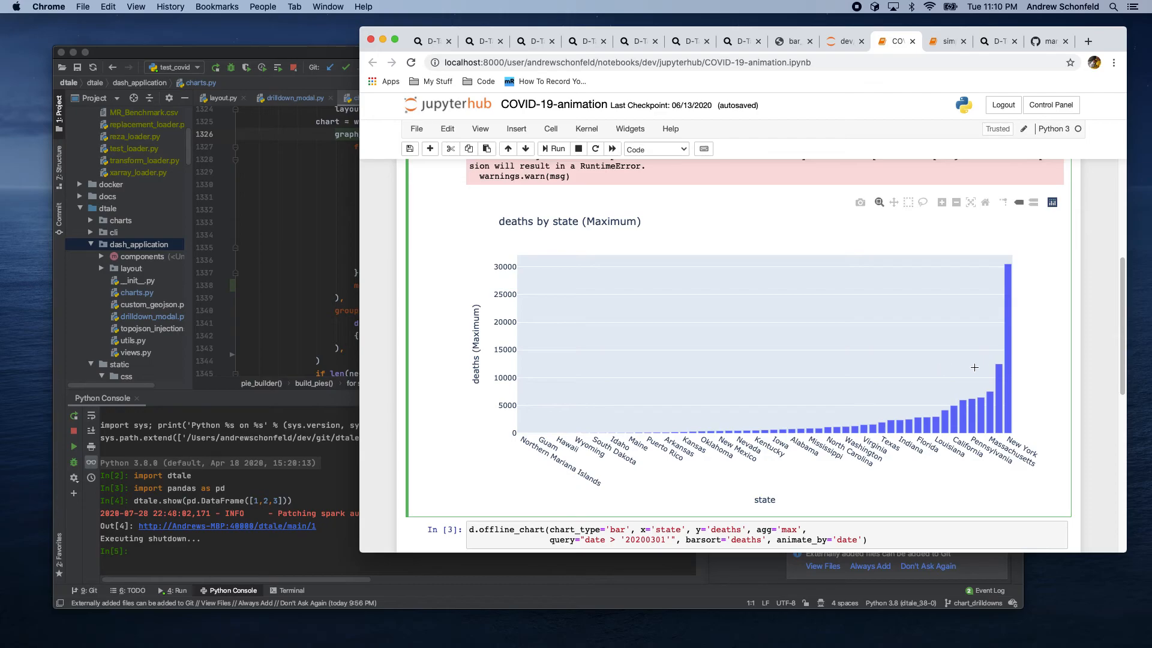
pyautogui.moveTo(1007, 340)
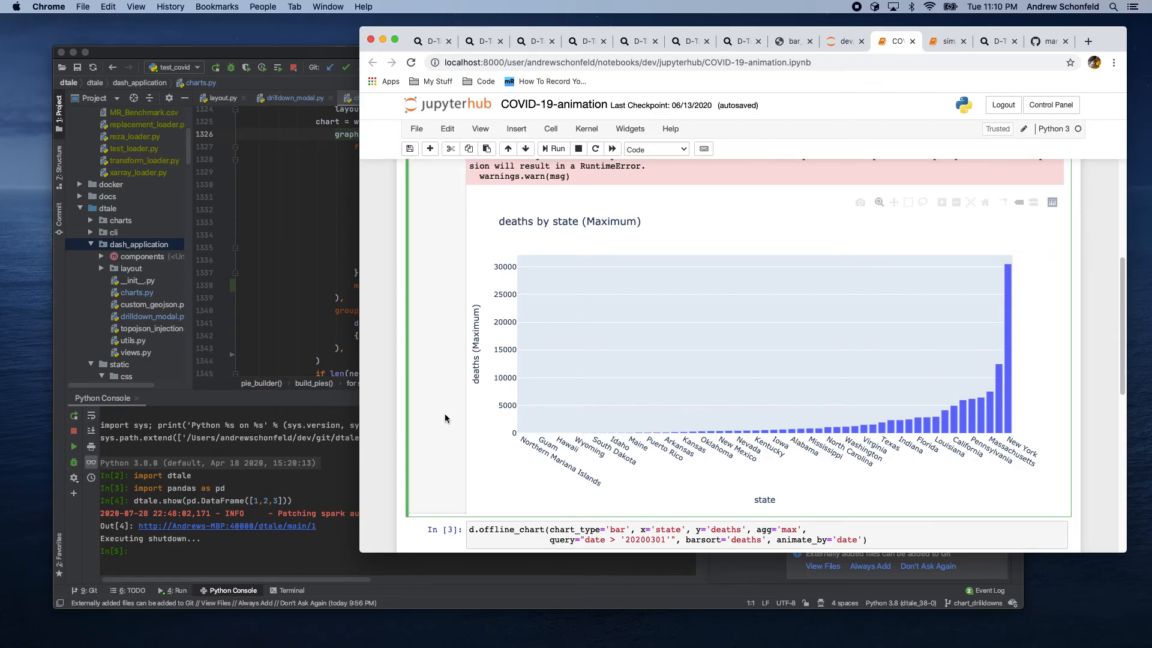
pyautogui.scroll(-10, 432, 420)
pyautogui.scroll(-1, 427, 424)
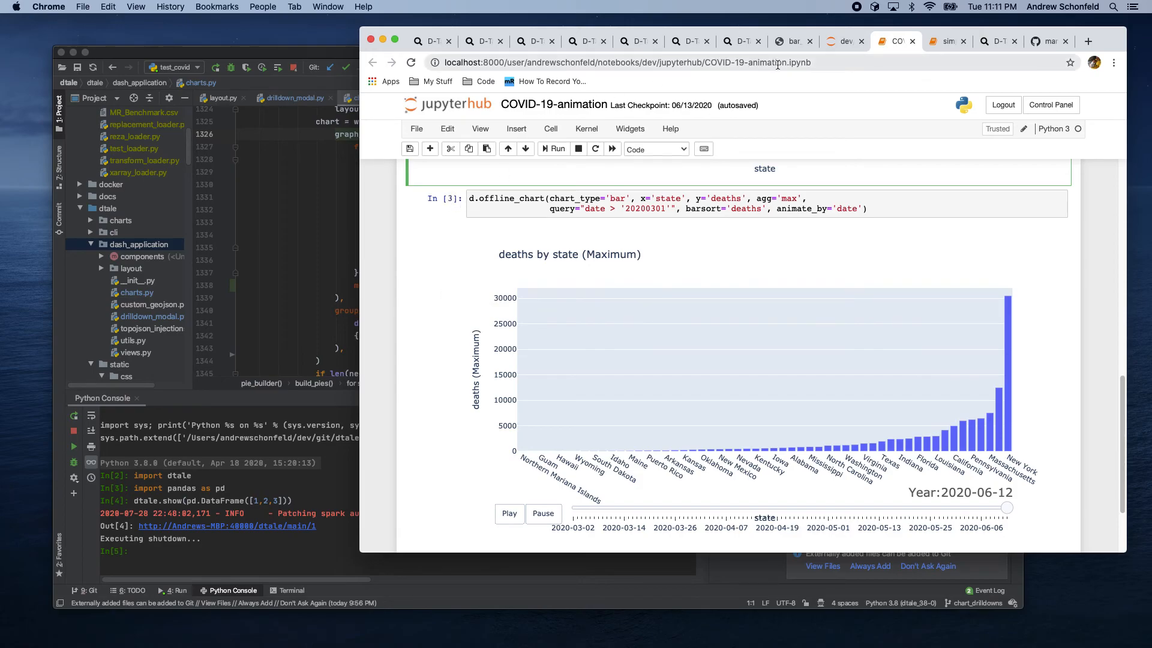
# Step: Go to the Surface chart tab, switch it to a Line chart and set aggregation to Mean
pyautogui.click(694, 40)
pyautogui.click(638, 42)
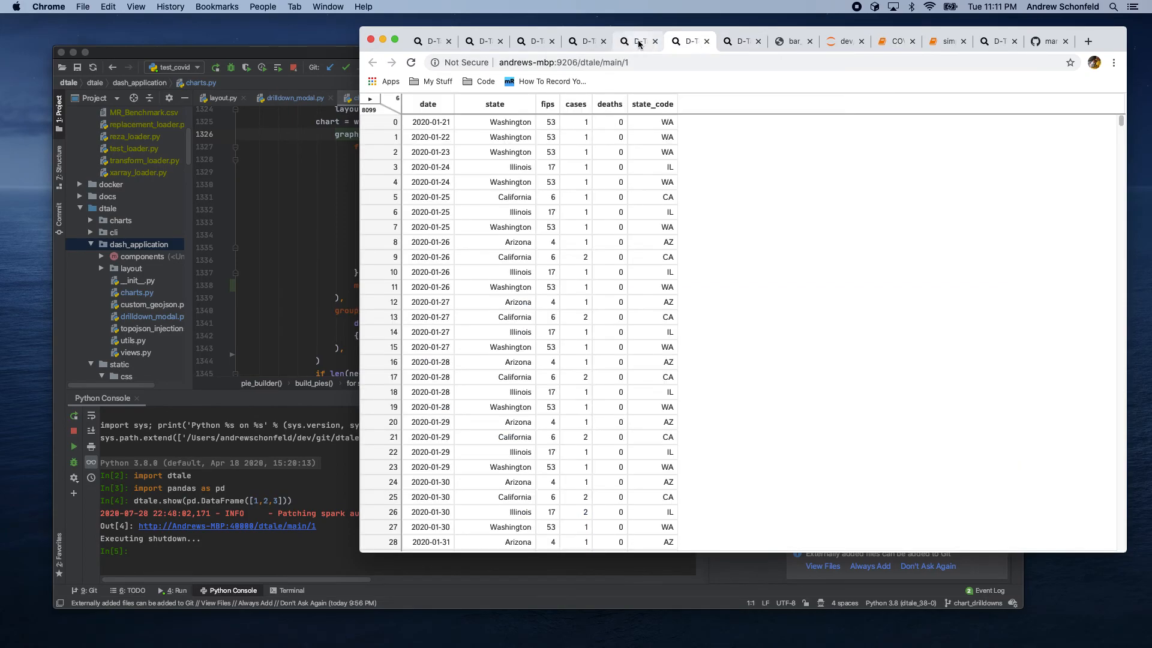
pyautogui.click(585, 42)
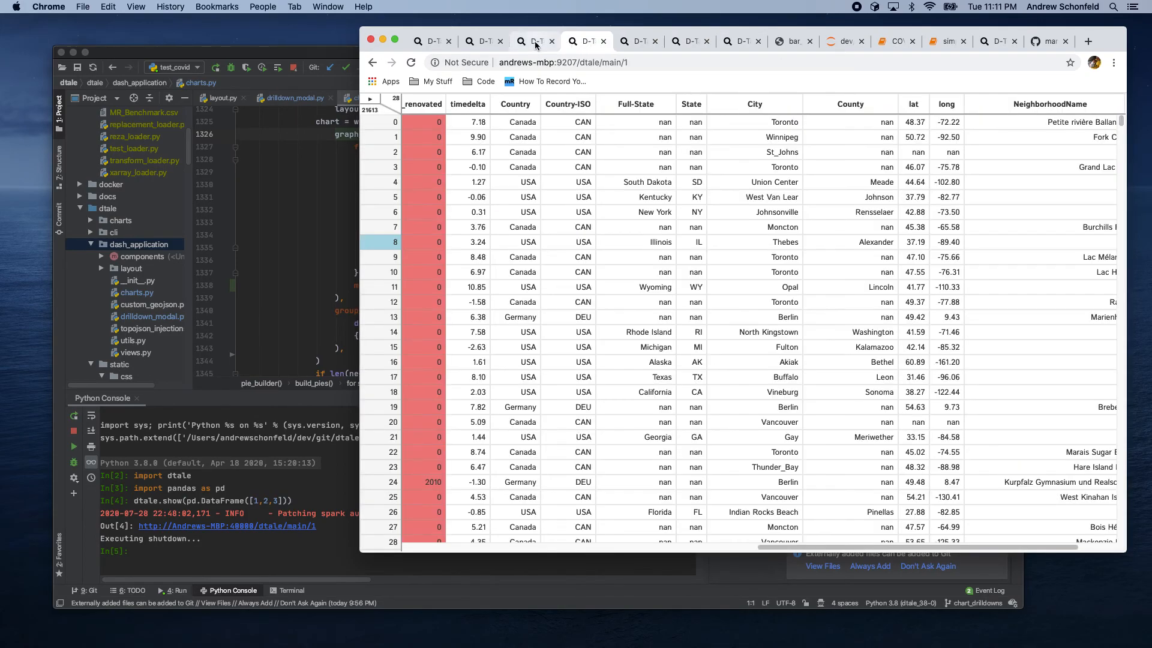
pyautogui.click(533, 43)
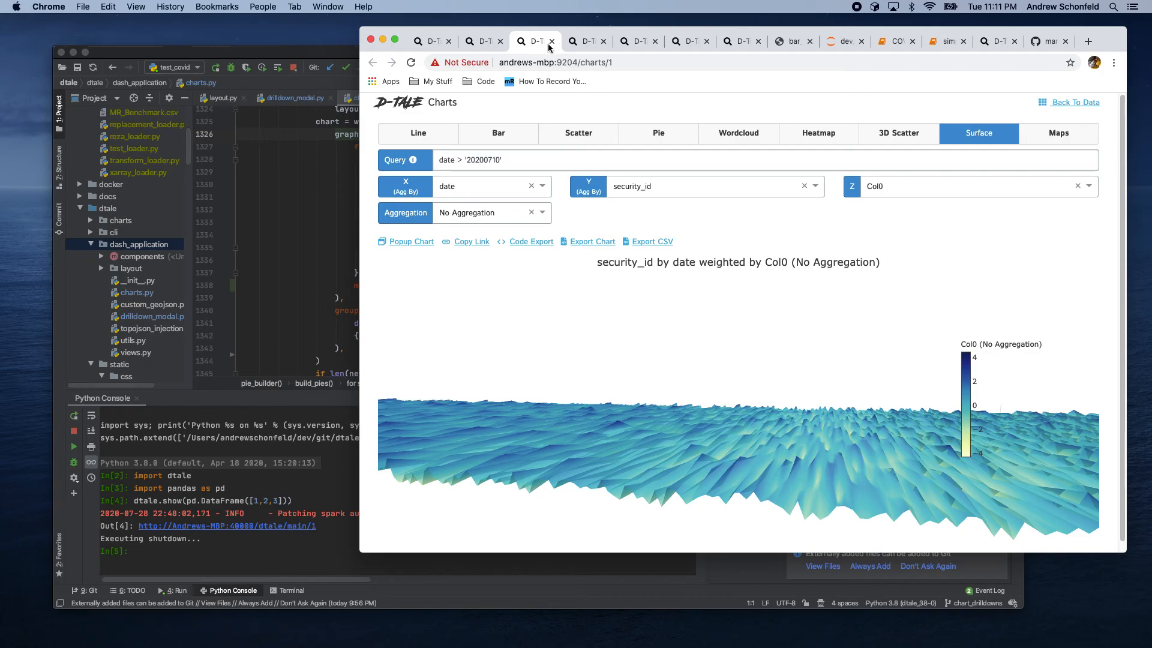
pyautogui.click(422, 138)
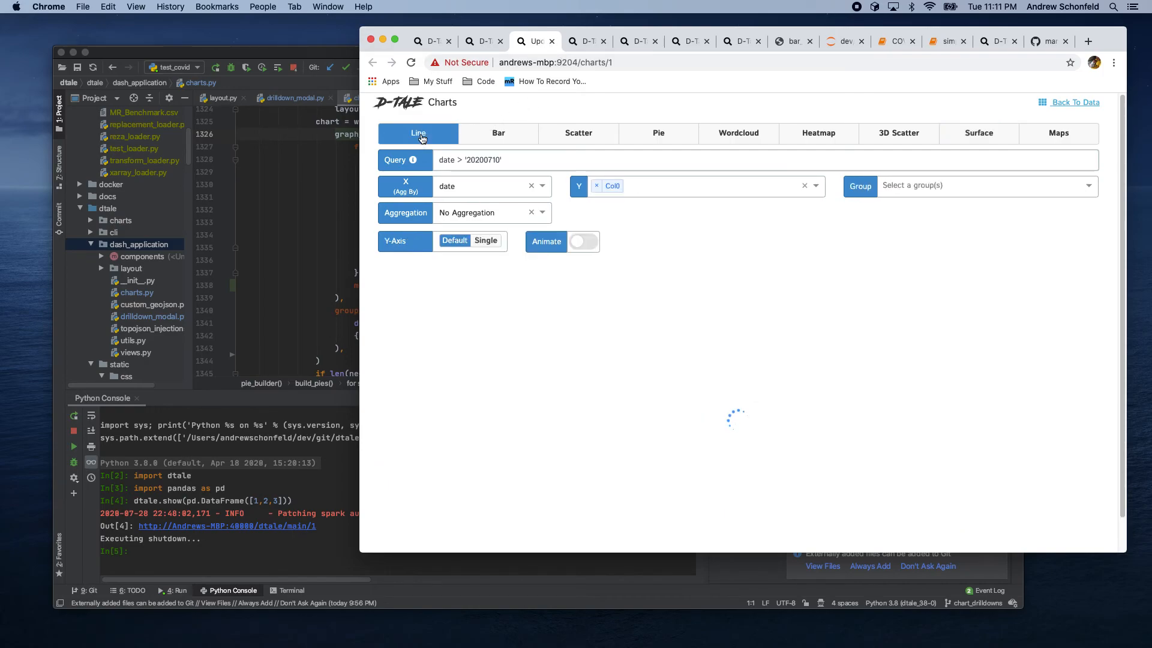
pyautogui.click(477, 214)
pyautogui.click(457, 316)
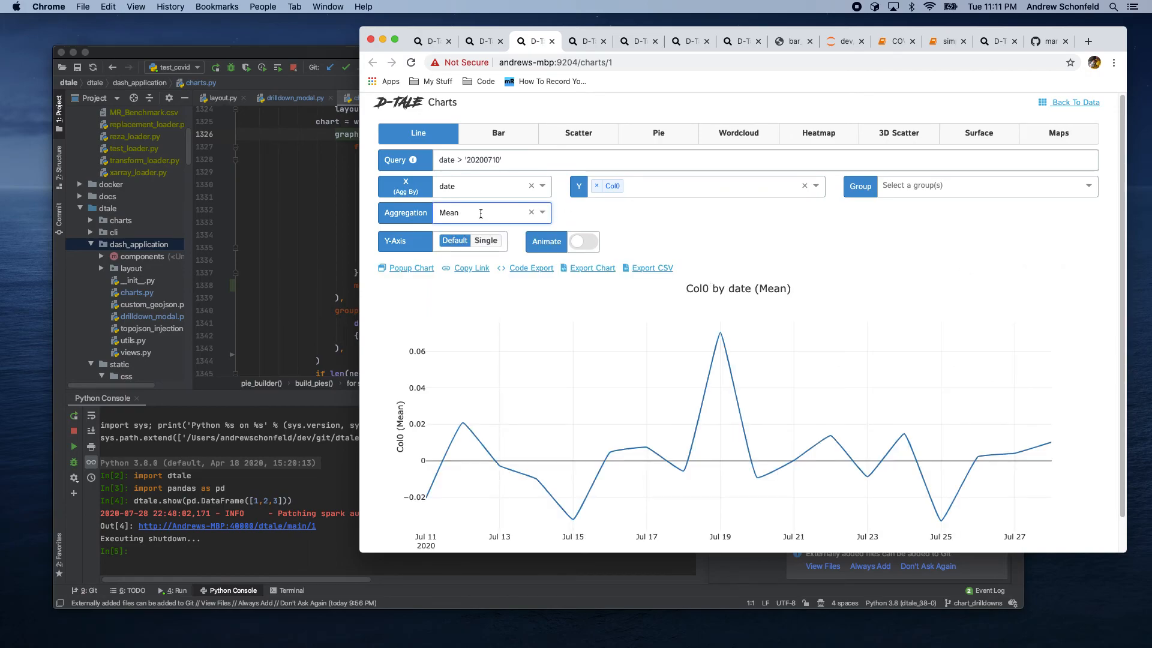
# Step: Drill down into the Jul 19 point, show it as a Bar chart with X set to security_id, then close
pyautogui.click(720, 333)
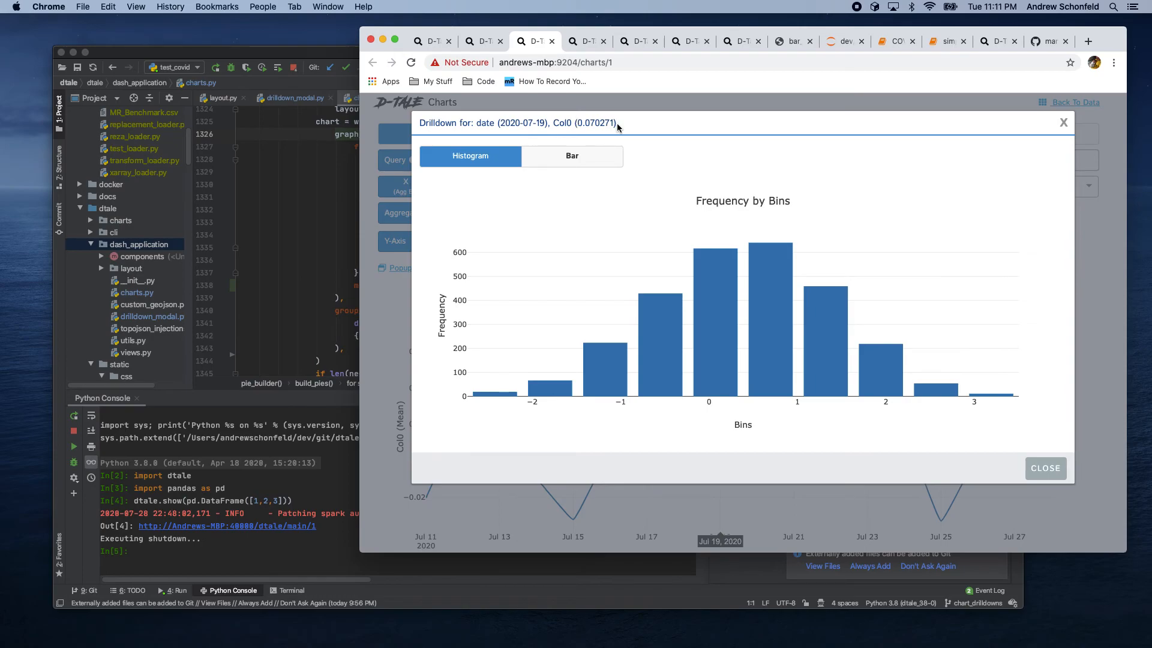
pyautogui.click(573, 160)
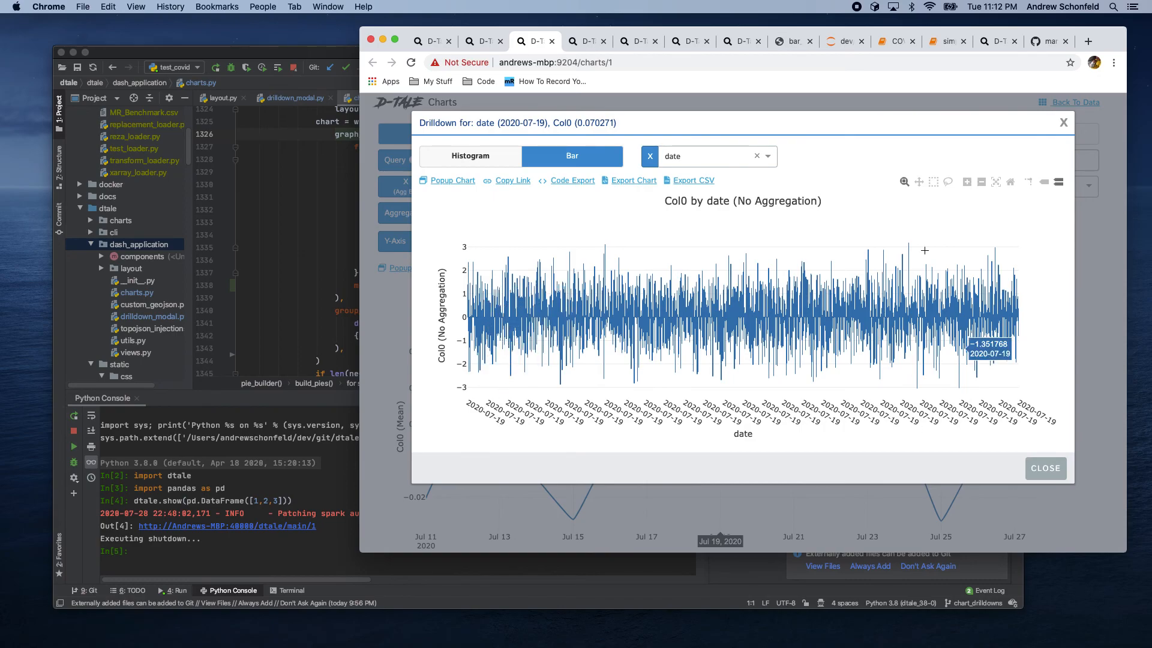
pyautogui.click(714, 156)
pyautogui.scroll(-5, 709, 231)
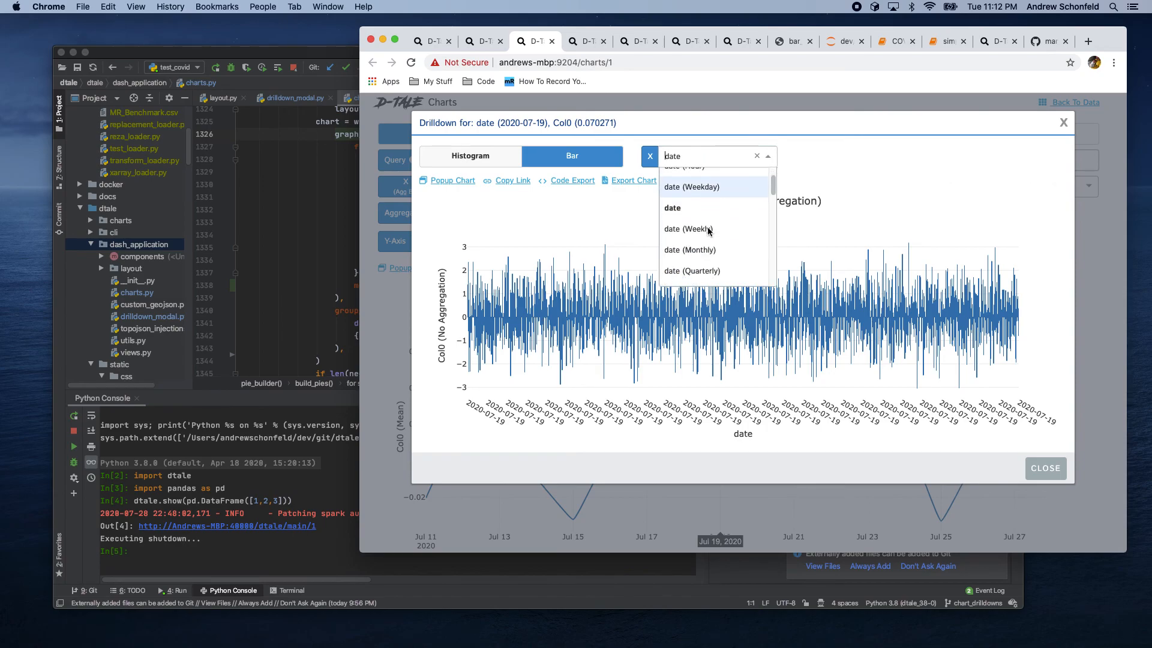
pyautogui.click(694, 224)
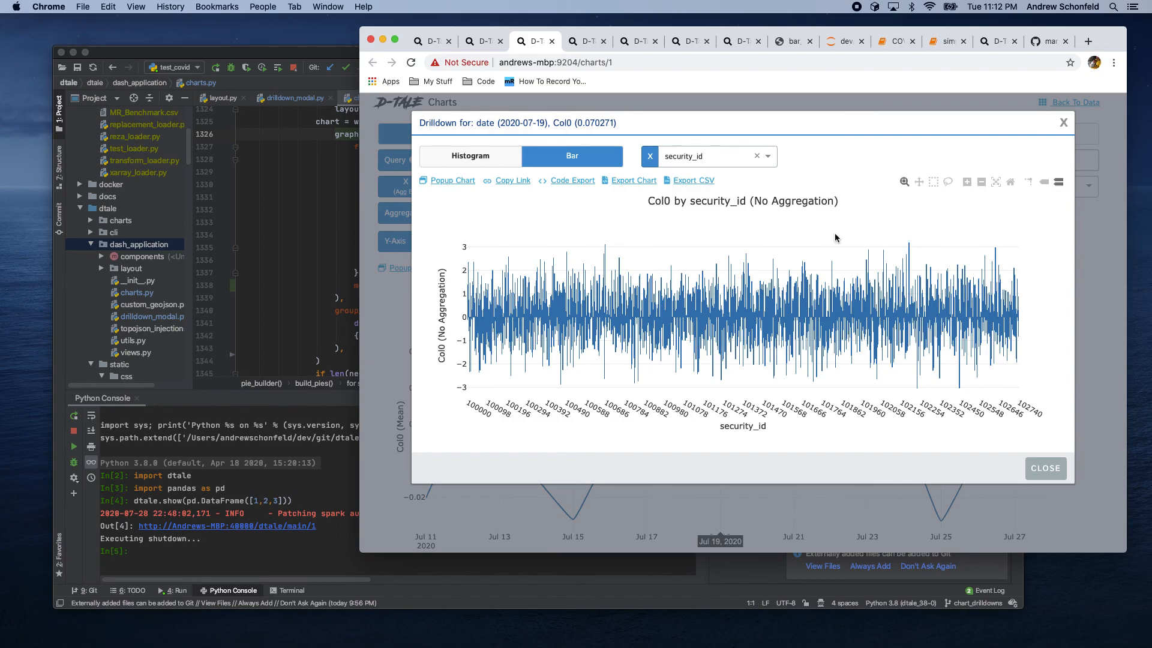
pyautogui.click(1065, 124)
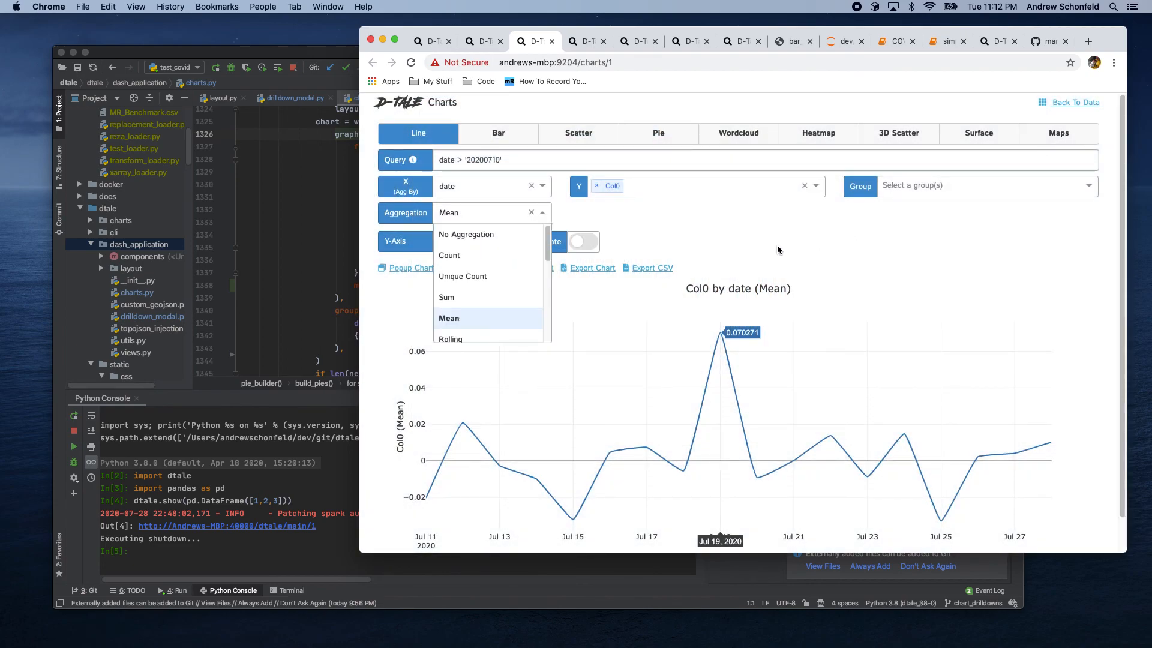
# Step: Open the man-group dtale GitHub repository page
pyautogui.click(775, 249)
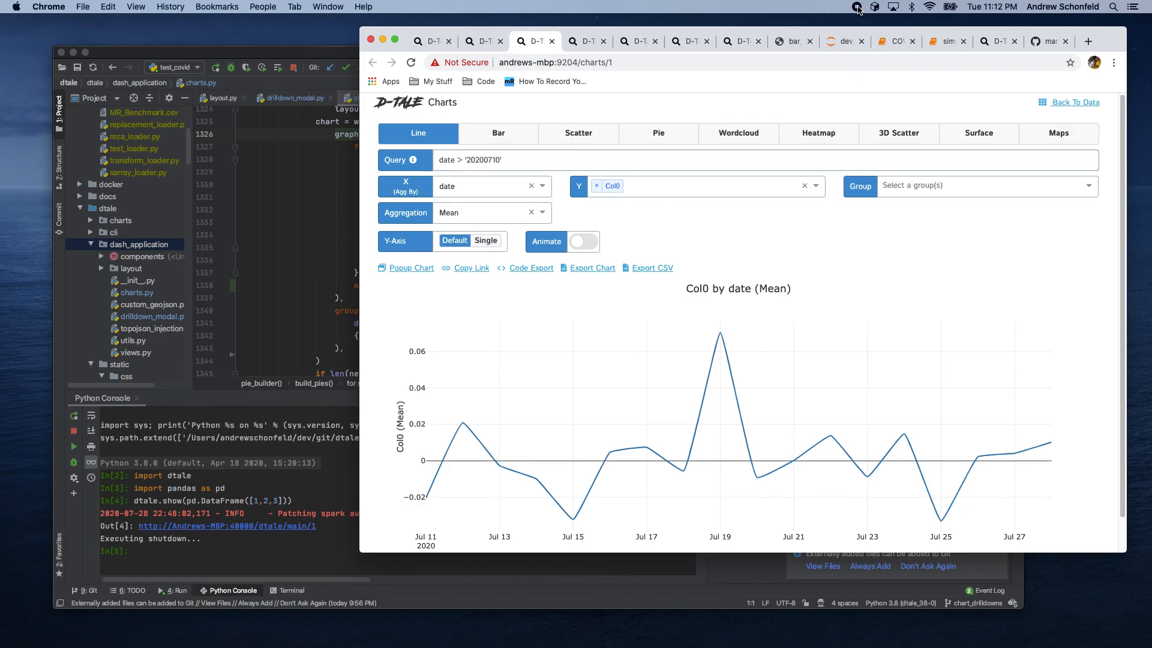
pyautogui.click(1050, 41)
pyautogui.scroll(1, 666, 255)
pyautogui.scroll(5, 665, 254)
pyautogui.moveTo(1126, 128); pyautogui.dragTo(1111, 97)
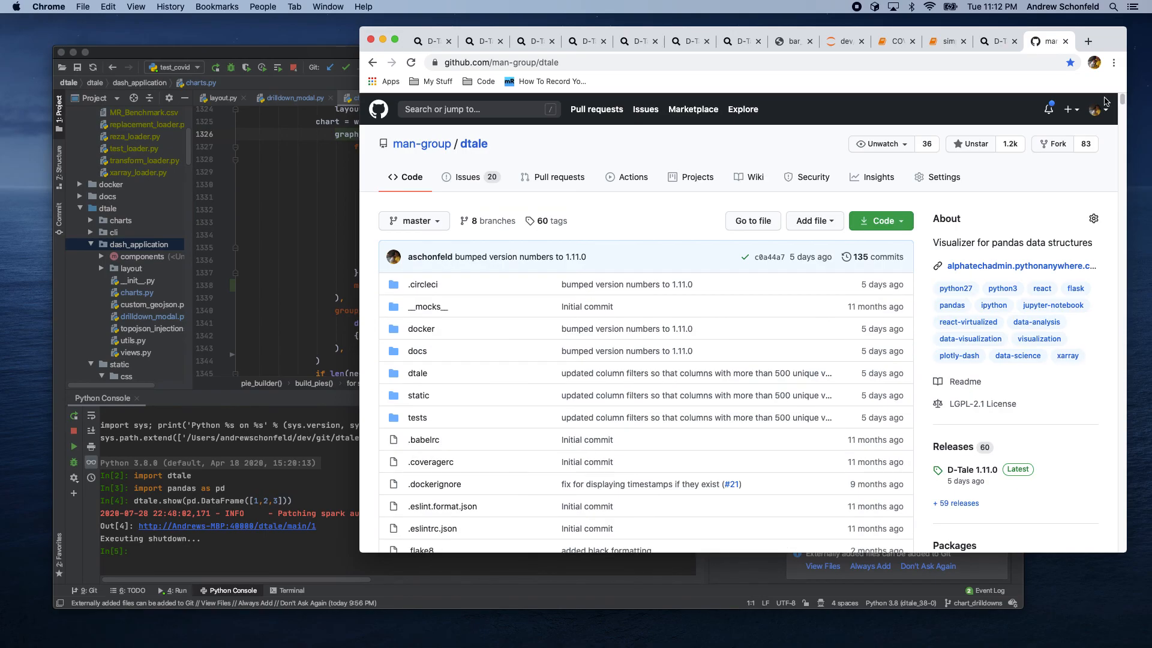